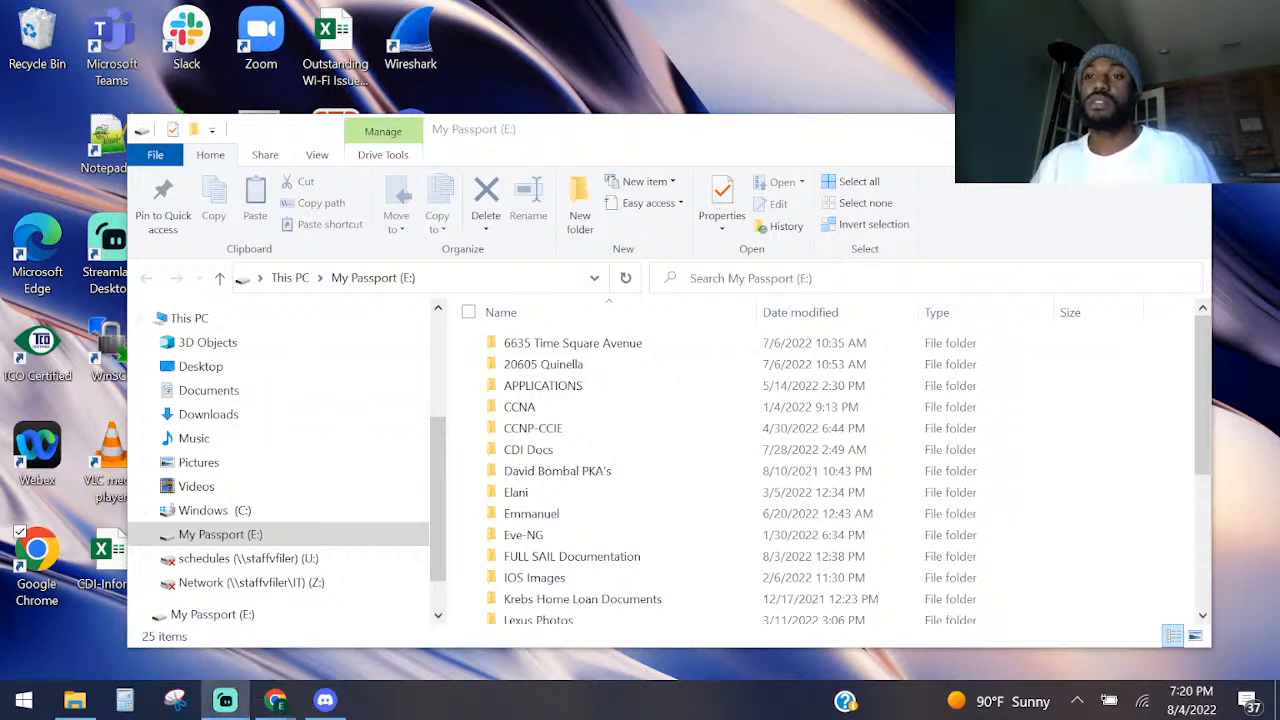
# Close the file window and load the NetFlow lab from the Network Assurance section of the Standard lab tree.
pyautogui.click(1188, 129)
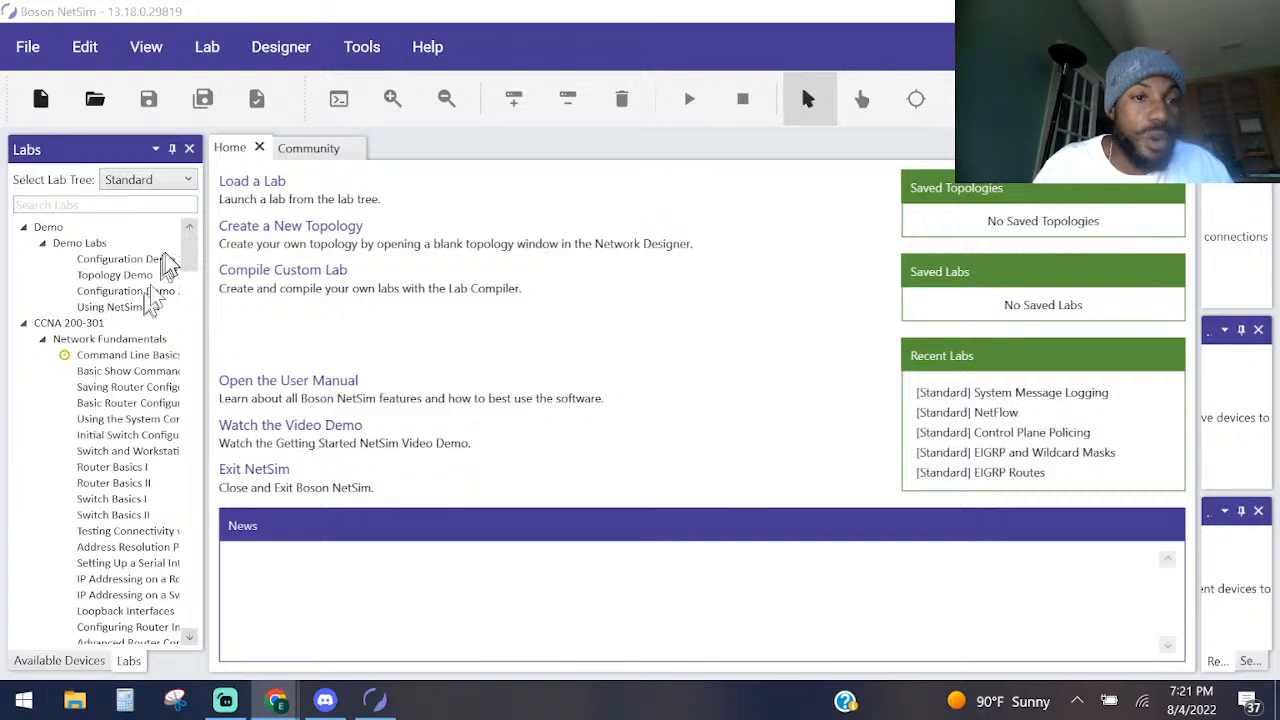
pyautogui.moveTo(191, 249); pyautogui.dragTo(190, 584)
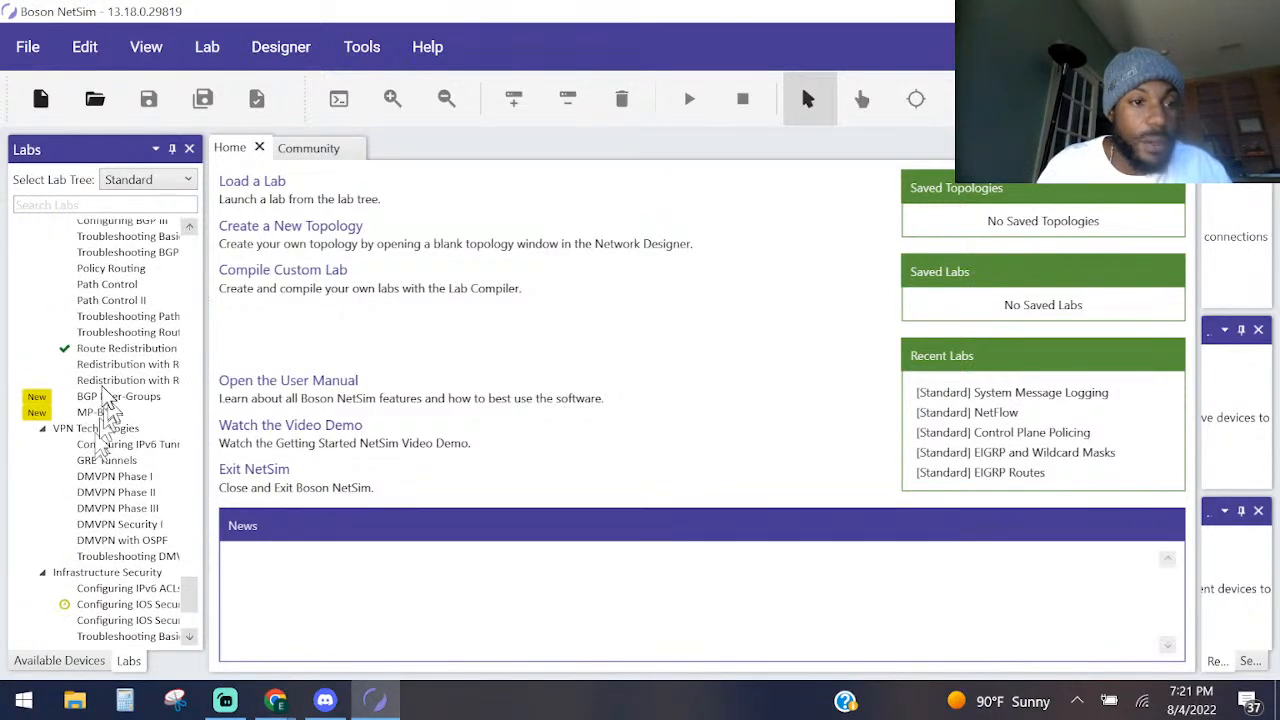
pyautogui.scroll(-5, 110, 410)
pyautogui.scroll(6, 117, 402)
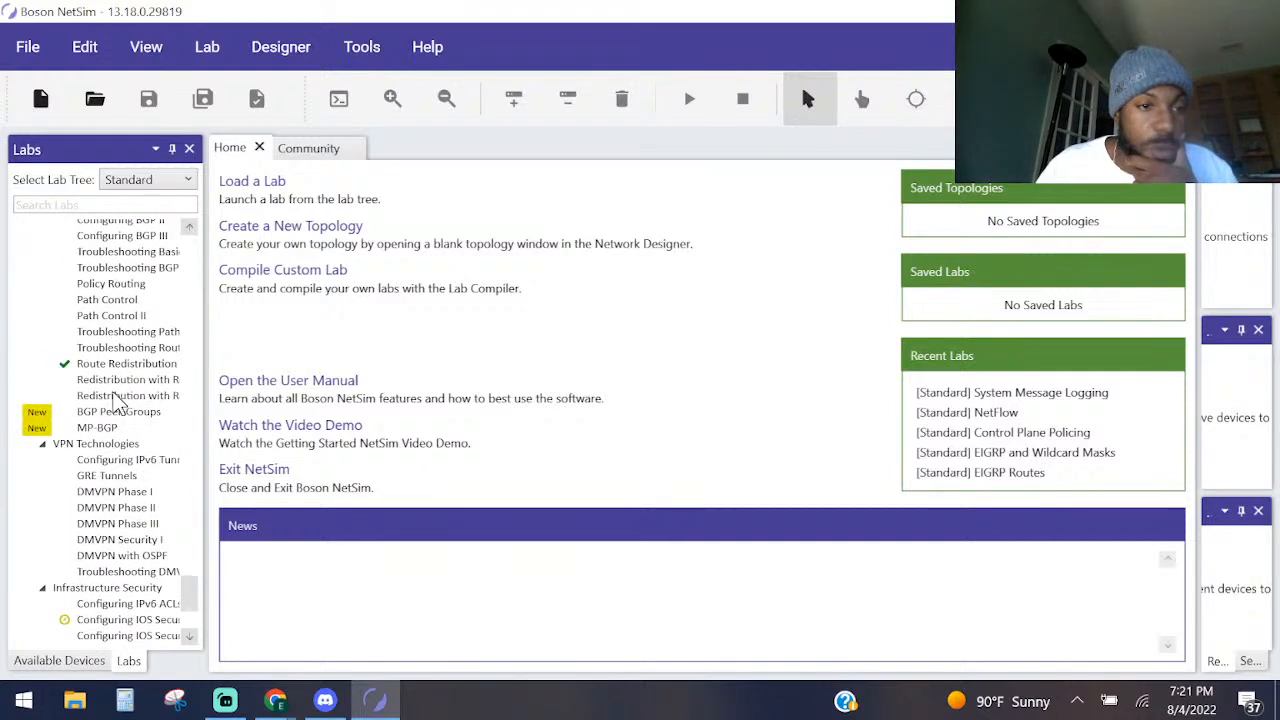
pyautogui.scroll(20, 117, 402)
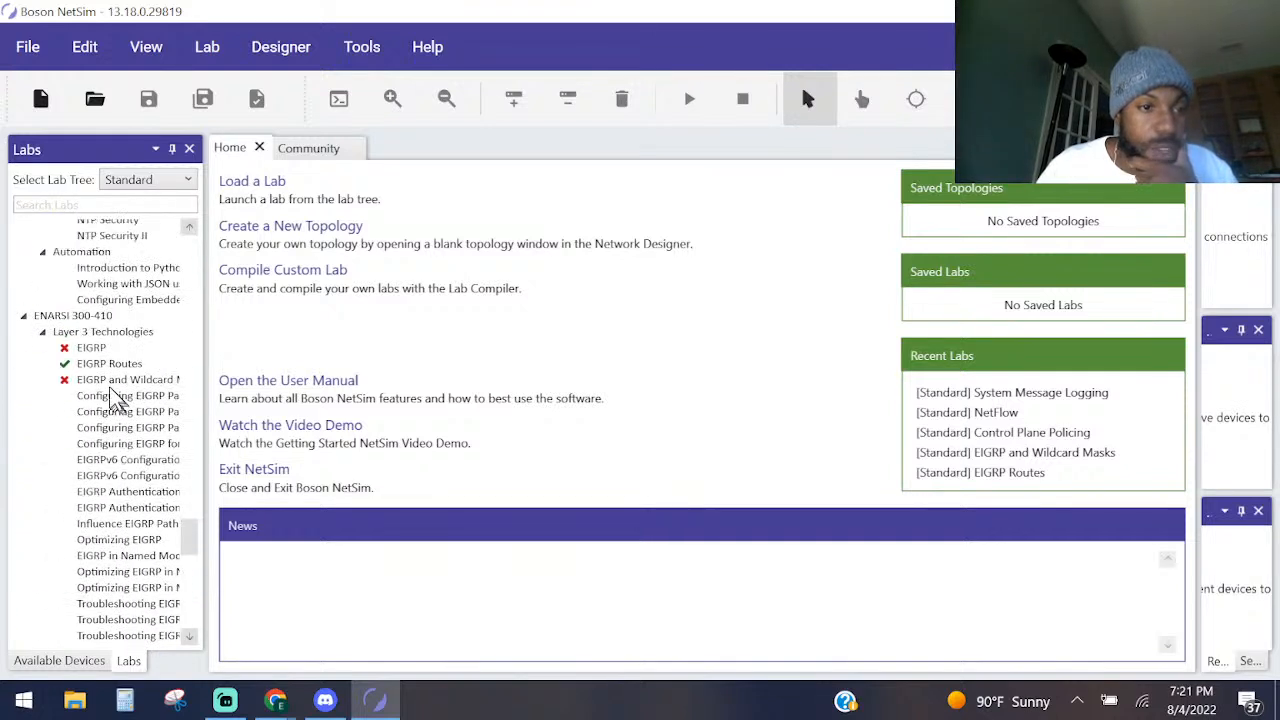
pyautogui.scroll(6, 113, 397)
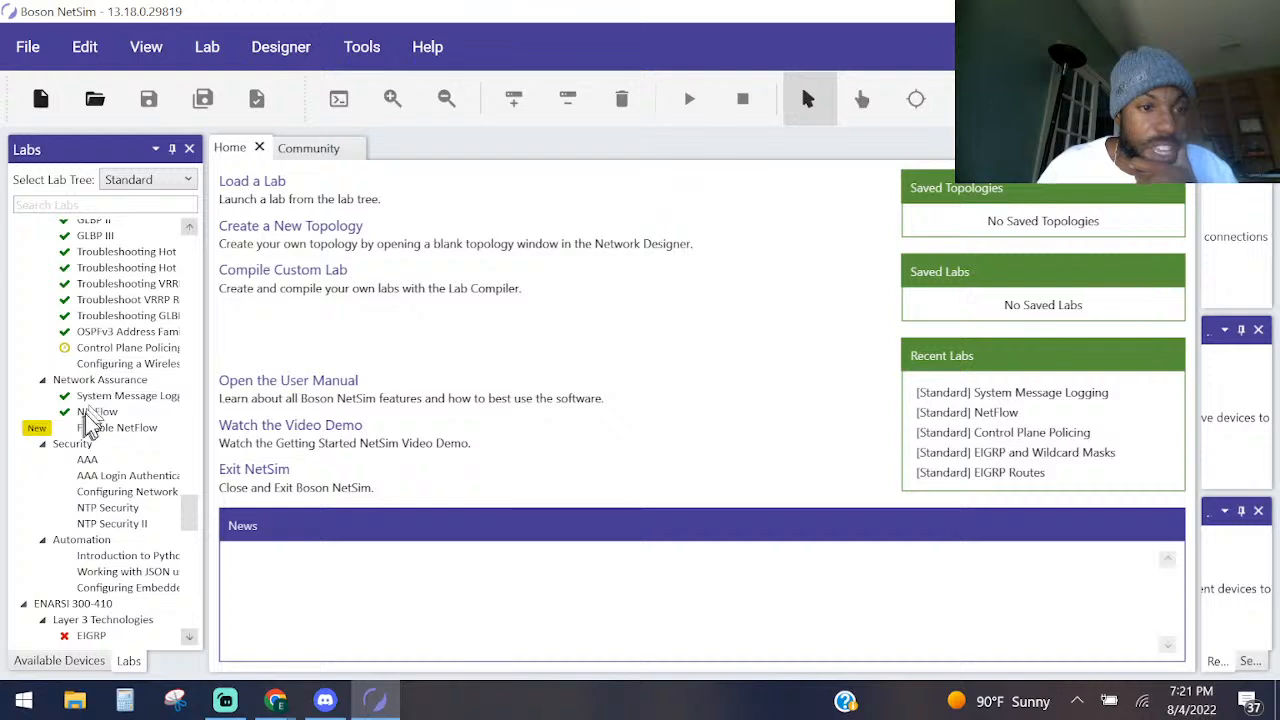
pyautogui.doubleClick(90, 412)
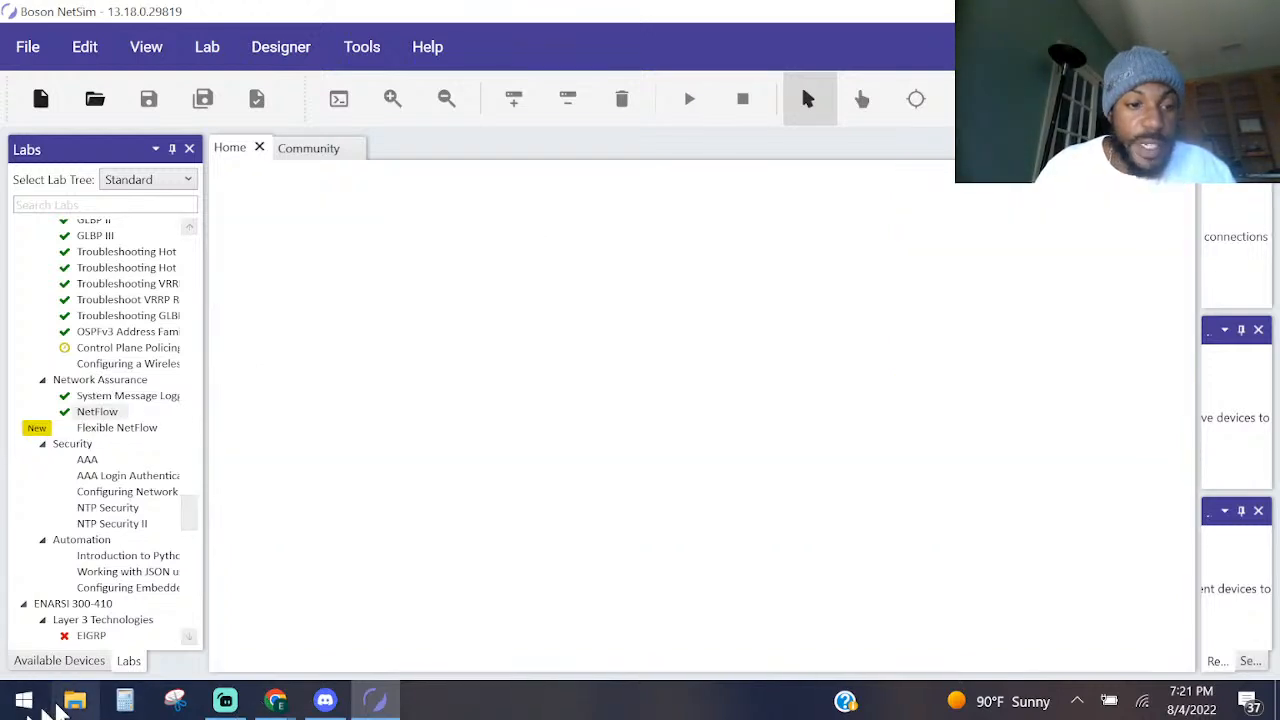
# Switch to File Explorer and look through the Downloads folder for the NetFlow diagram.
pyautogui.click(75, 700)
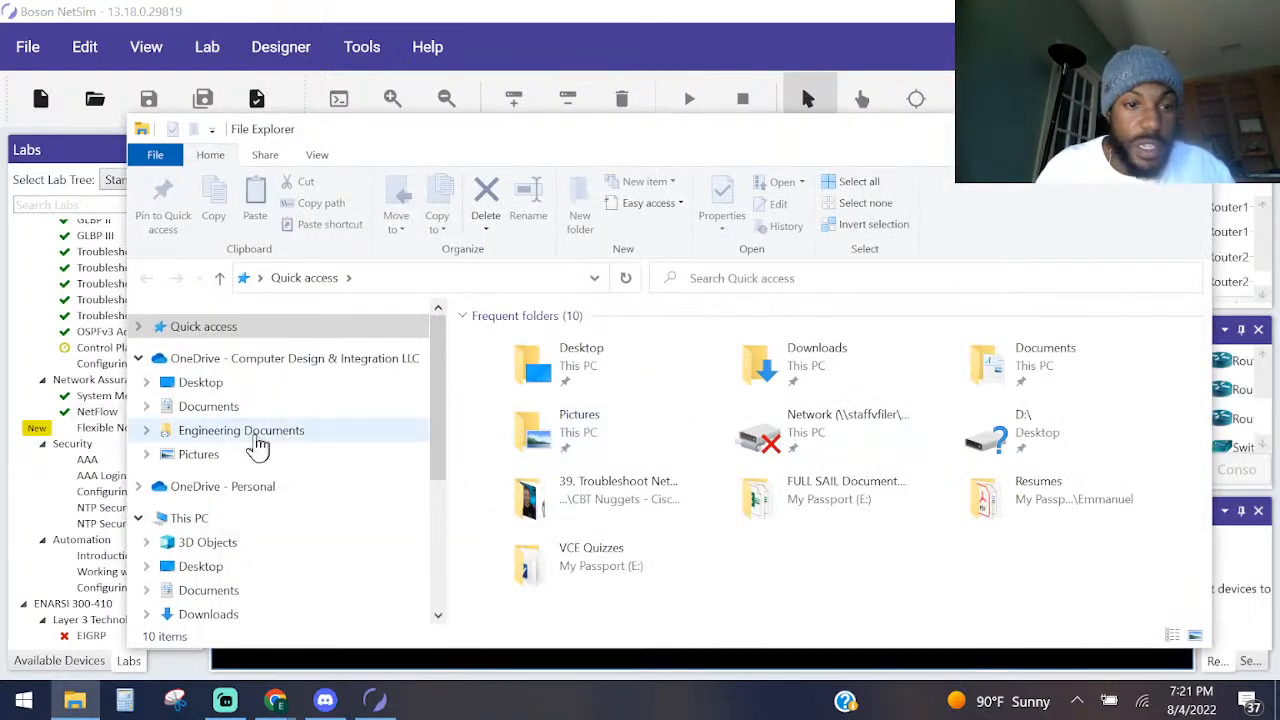
pyautogui.scroll(-3, 257, 447)
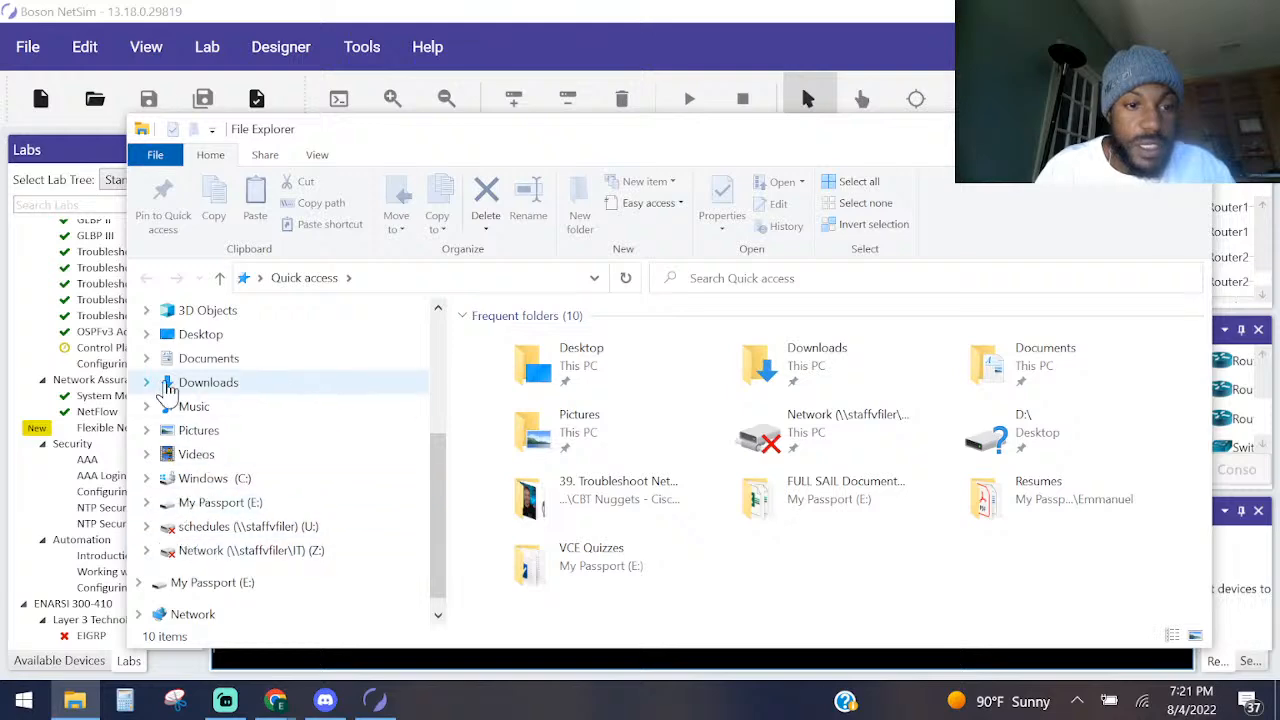
pyautogui.click(206, 384)
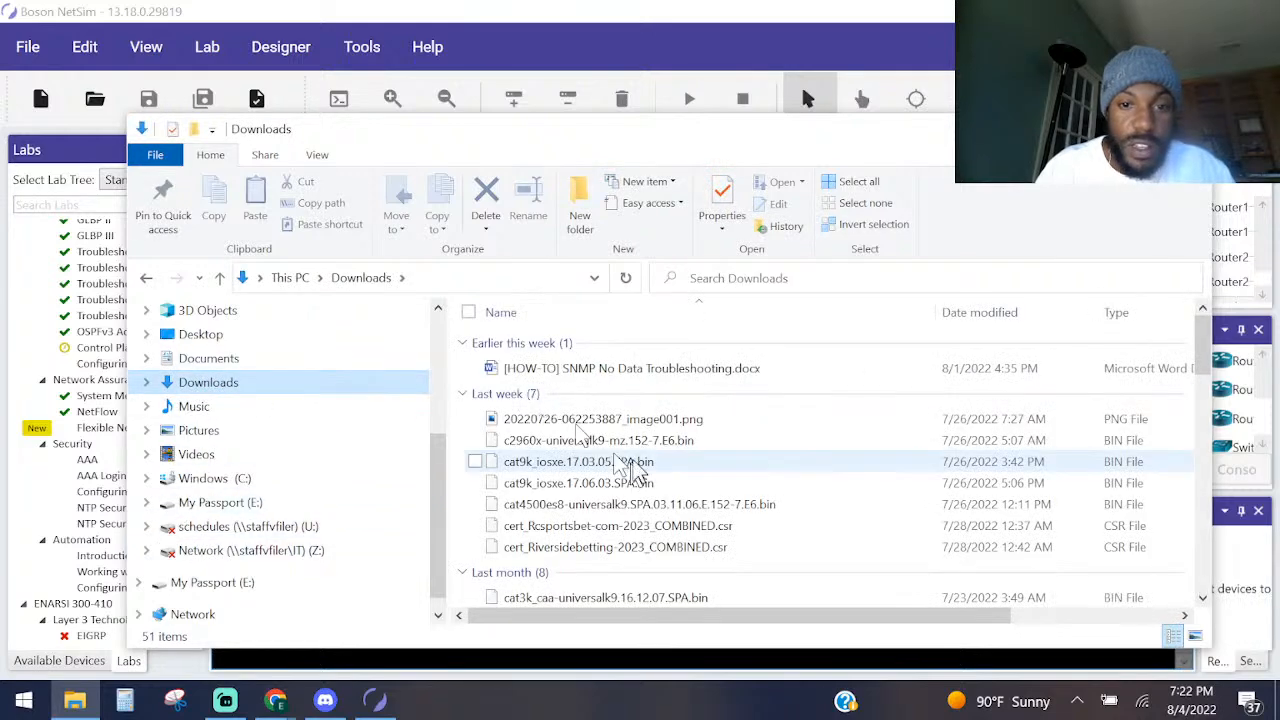
pyautogui.scroll(-6, 625, 468)
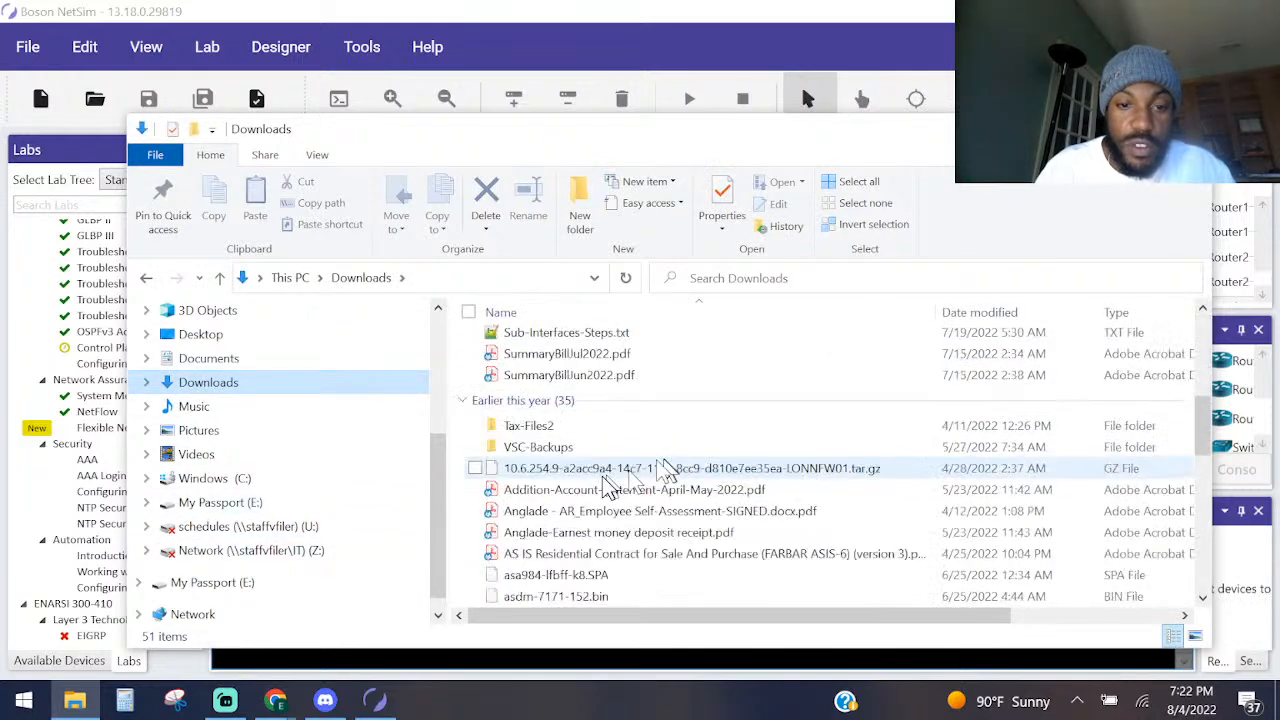
pyautogui.scroll(-2, 608, 478)
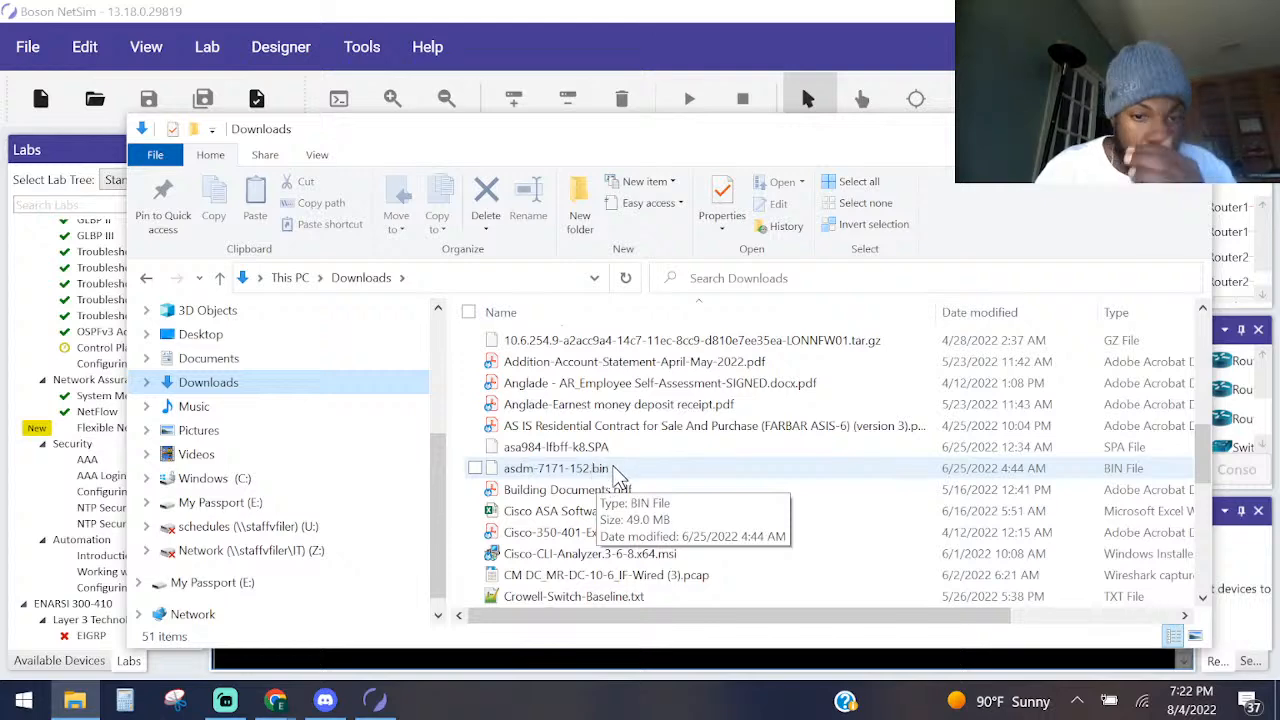
pyautogui.scroll(-5, 612, 480)
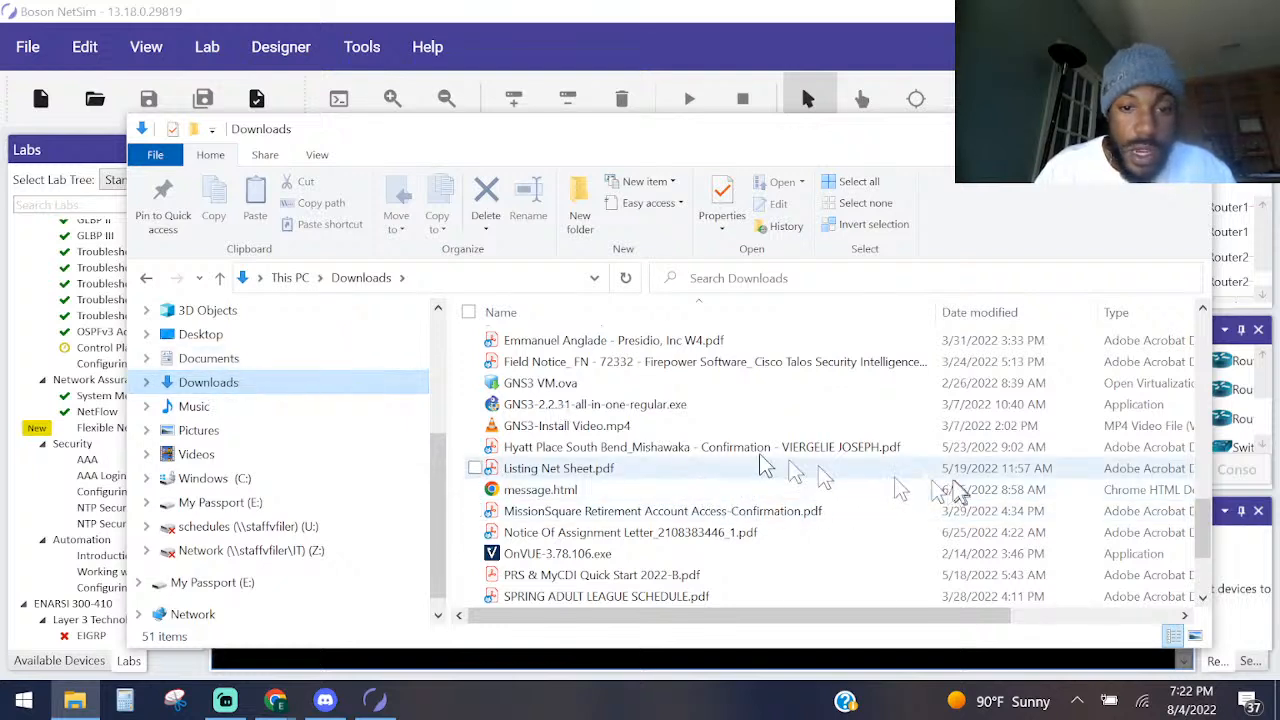
# Go to the Pictures folder and select NetFlow_Architecture.png.
pyautogui.click(195, 430)
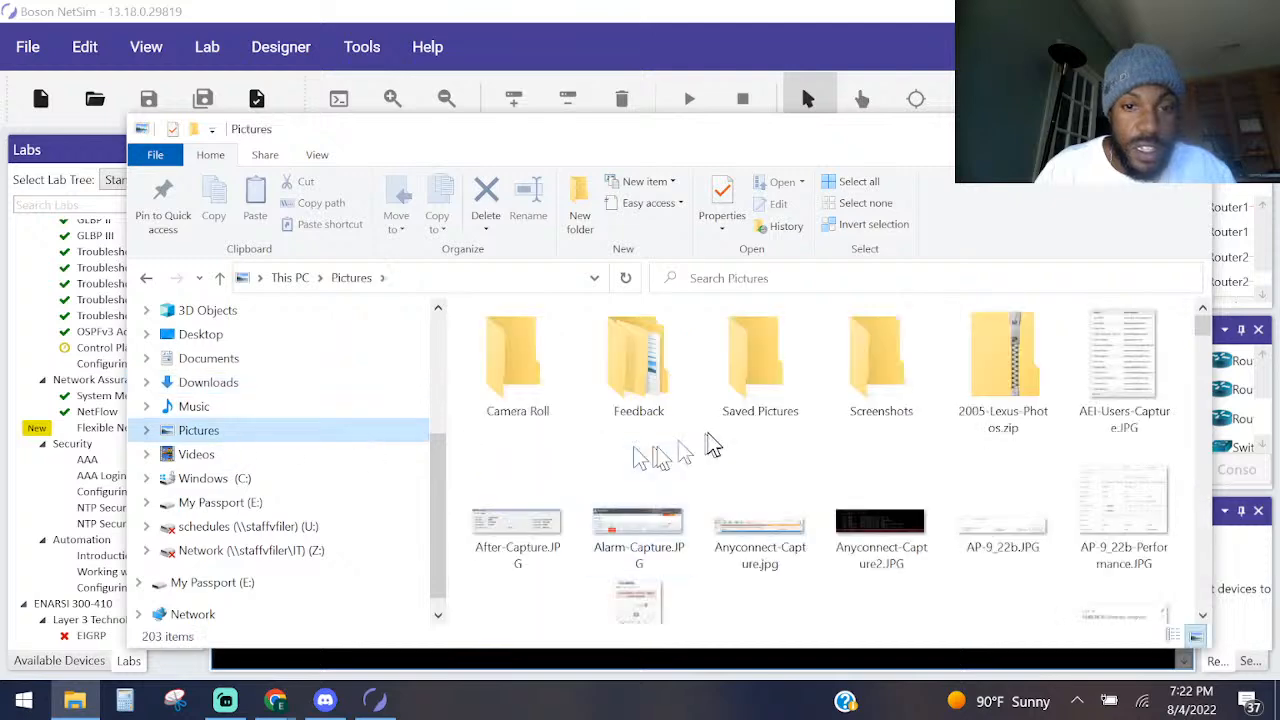
pyautogui.click(712, 428)
pyautogui.press('b')
pyautogui.press('n')
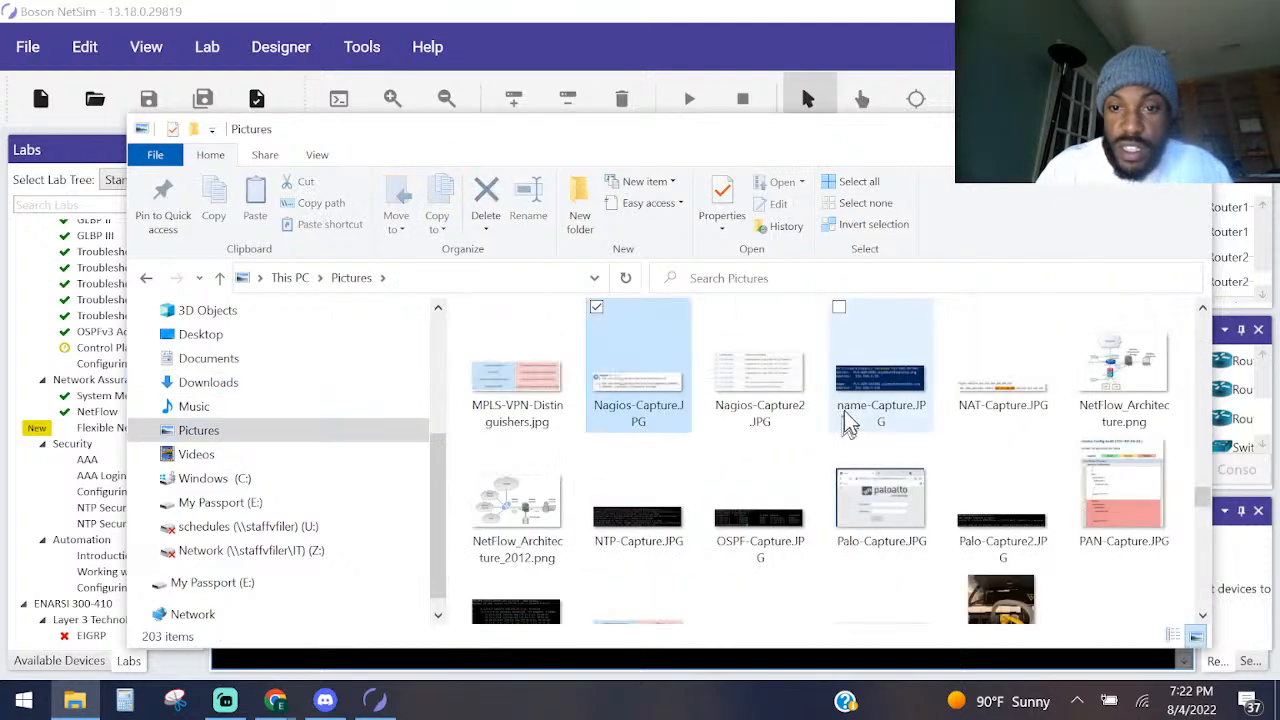
pyautogui.press('n')
pyautogui.click(1168, 375)
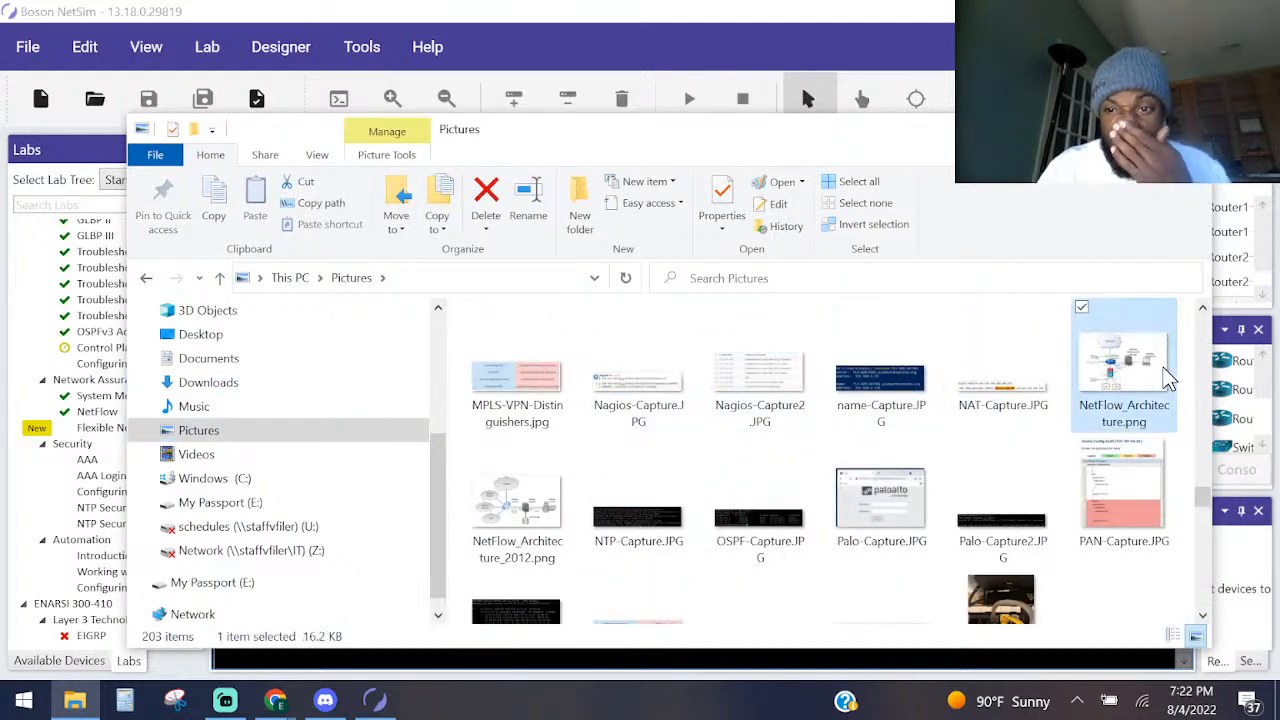
# Open NetFlow_Architecture.png with Paint.
pyautogui.doubleClick(1168, 375)
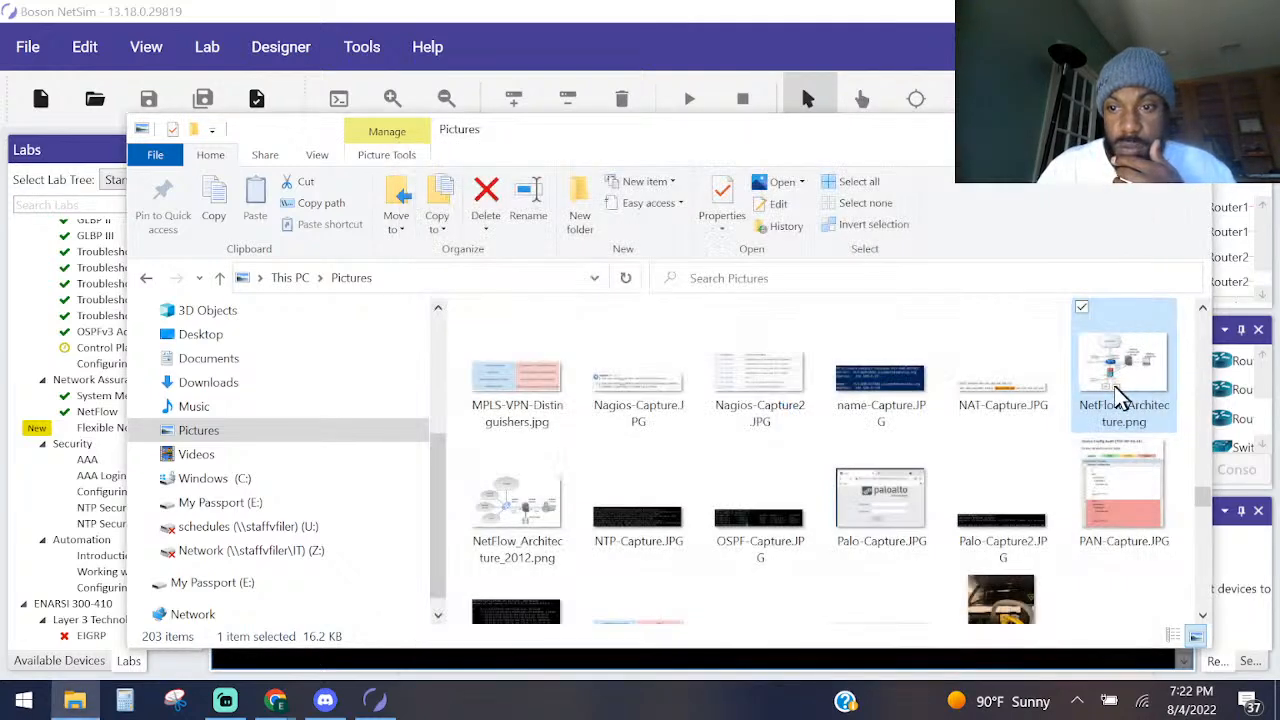
pyautogui.rightClick(1120, 395)
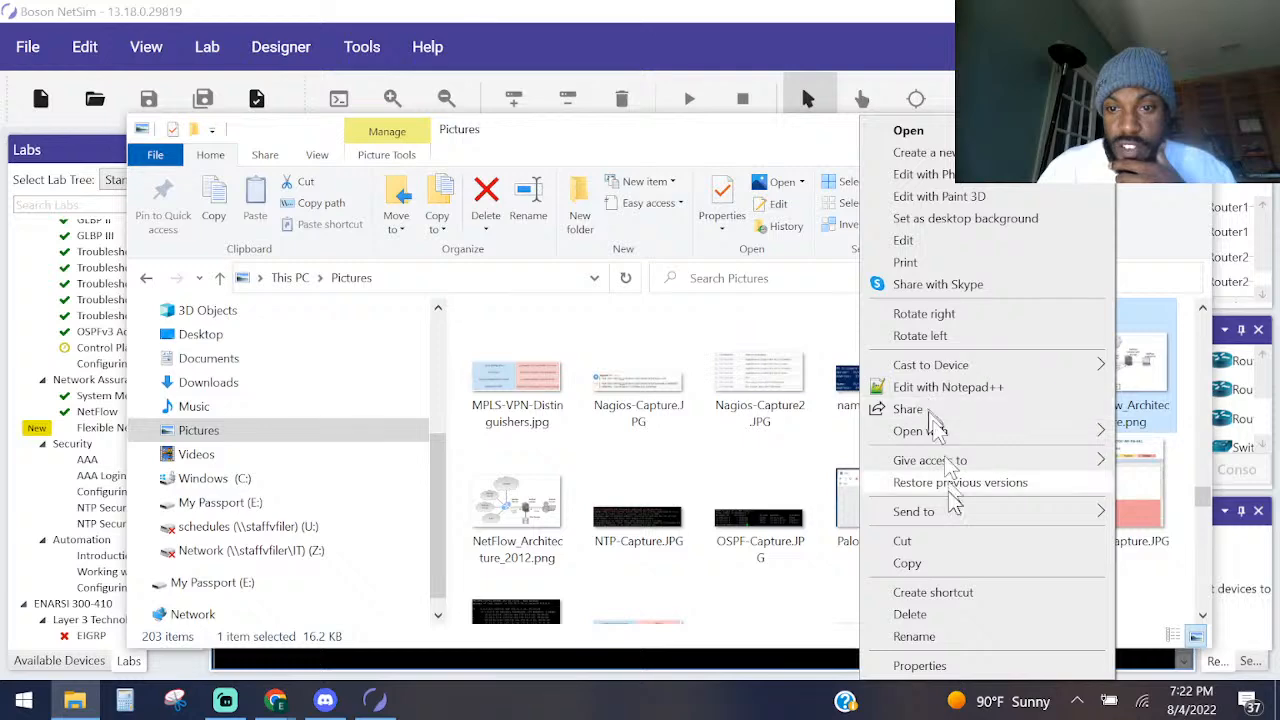
pyautogui.moveTo(985, 433)
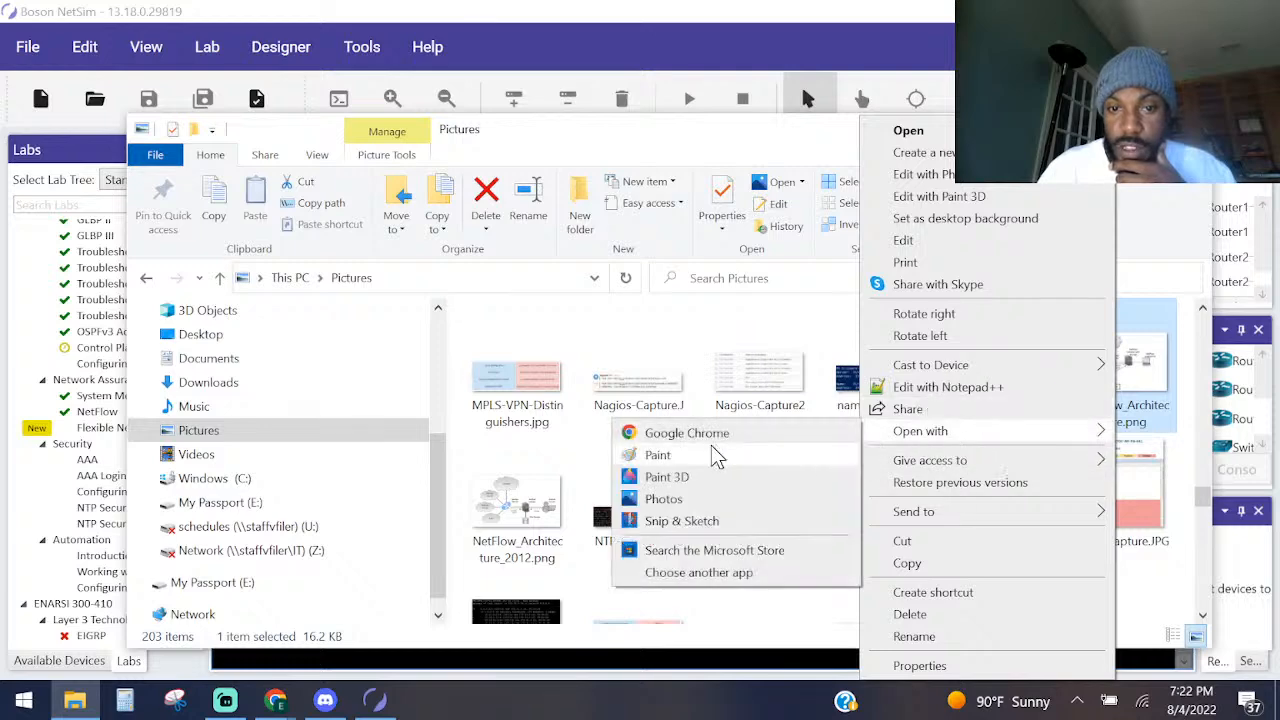
pyautogui.click(658, 455)
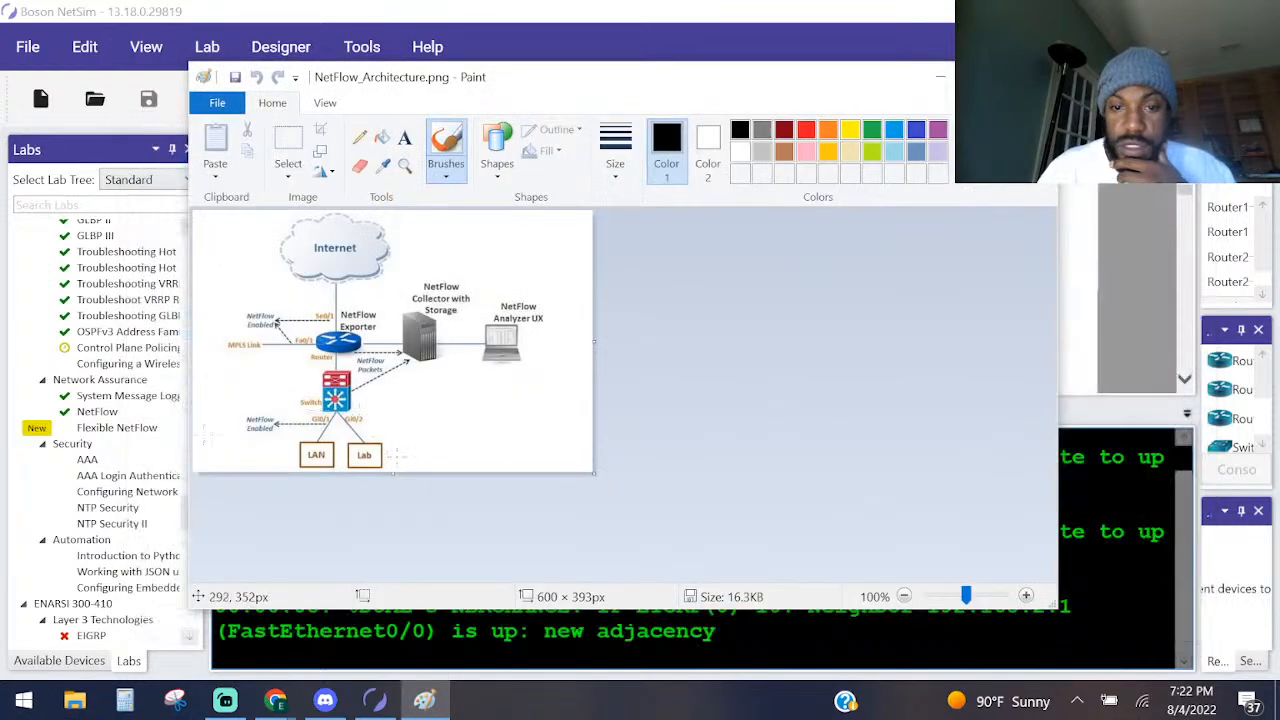
# Mark the NetFlow Exporter router and the Internet cloud with black brush strokes, undoing each stroke.
pyautogui.scroll(1, 538, 438)
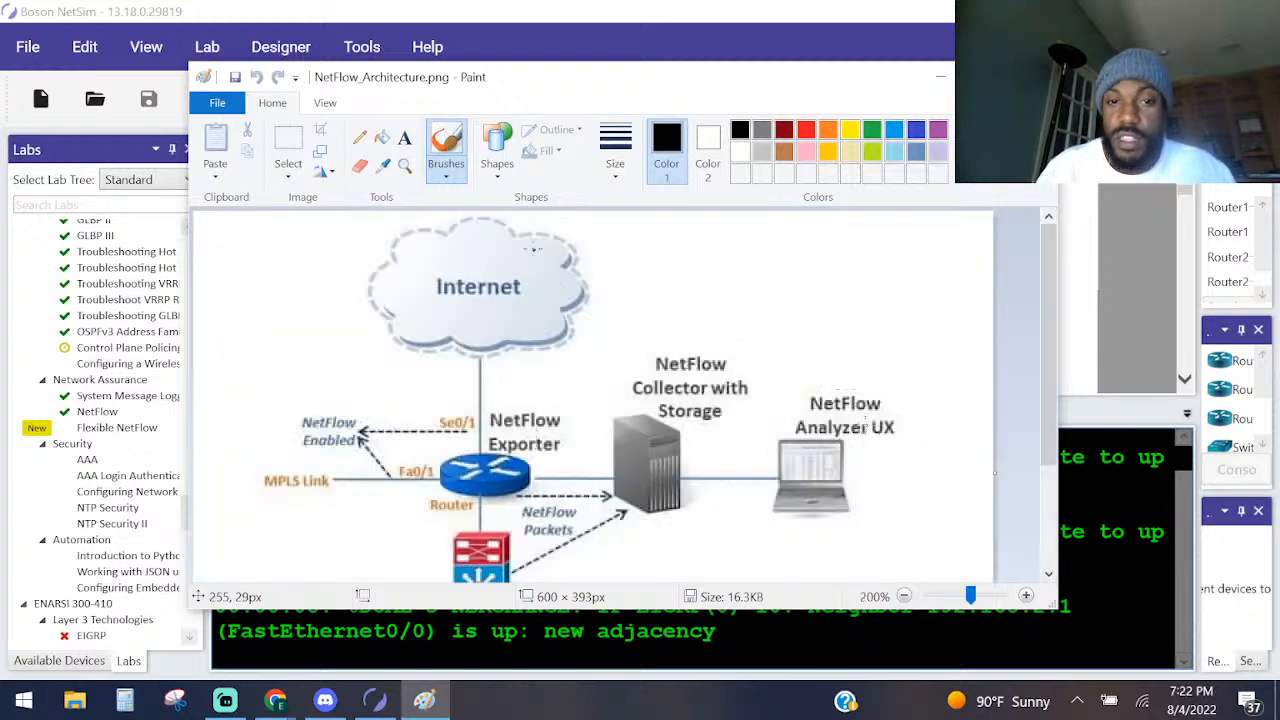
pyautogui.scroll(-3, 470, 400)
pyautogui.scroll(3, 500, 425)
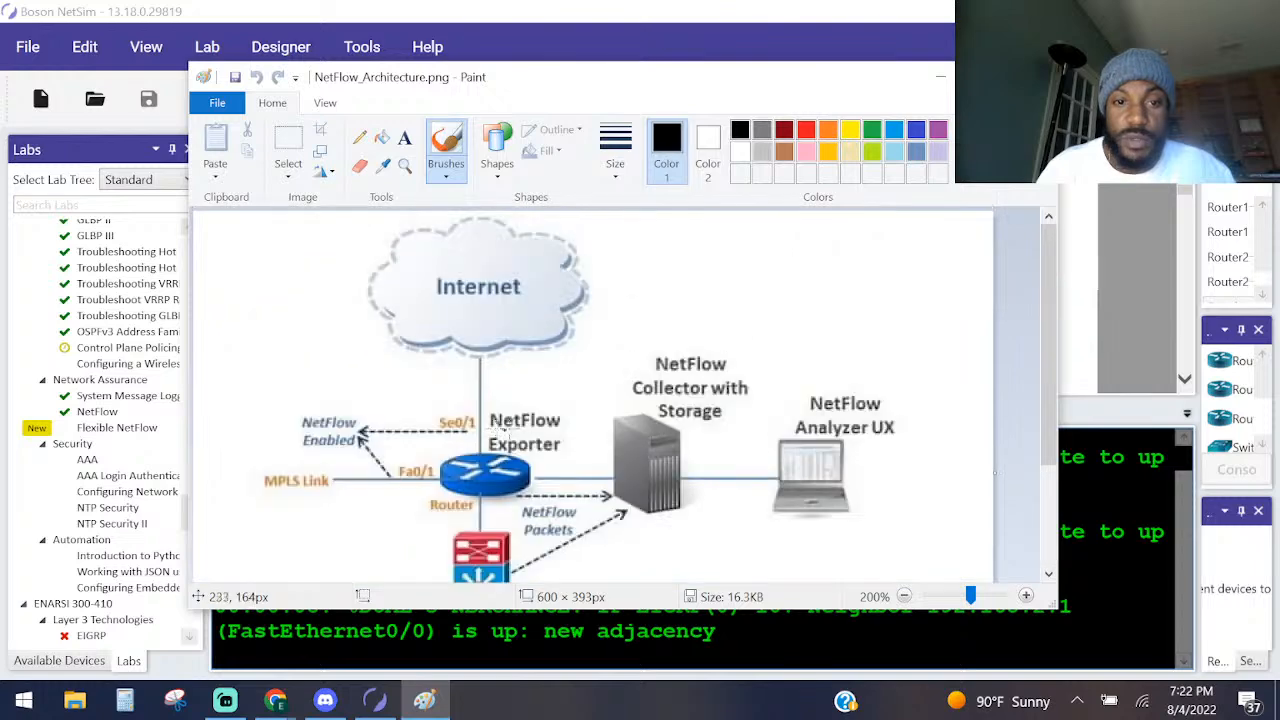
pyautogui.moveTo(537, 467)
pyautogui.mouseDown()
pyautogui.moveTo(440, 453)
pyautogui.moveTo(475, 494)
pyautogui.moveTo(531, 461)
pyautogui.moveTo(454, 445)
pyautogui.moveTo(501, 526)
pyautogui.moveTo(548, 474)
pyautogui.mouseUp()
pyautogui.hotkey('ctrl', 'z')
pyautogui.click(532, 464)
pyautogui.hotkey('ctrl', 'z')
pyautogui.moveTo(490, 440)
pyautogui.mouseDown()
pyautogui.moveTo(505, 462)
pyautogui.moveTo(575, 430)
pyautogui.moveTo(500, 392)
pyautogui.moveTo(468, 468)
pyautogui.moveTo(505, 470)
pyautogui.mouseUp()
pyautogui.hotkey('ctrl', 'z')
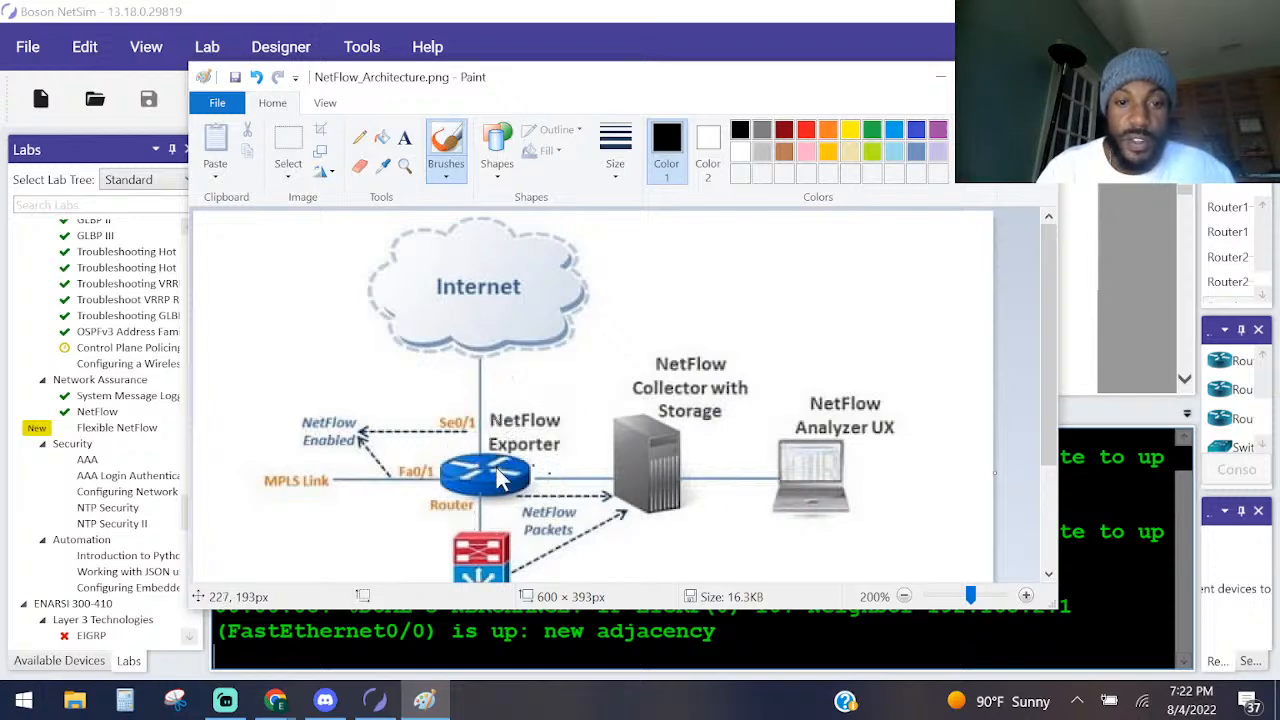
pyautogui.moveTo(416, 342); pyautogui.dragTo(500, 246)
pyautogui.hotkey('ctrl', 'z')
# Brush temporary marks beside the switch and across the LAN box, undoing each one.
pyautogui.scroll(-3, 500, 400)
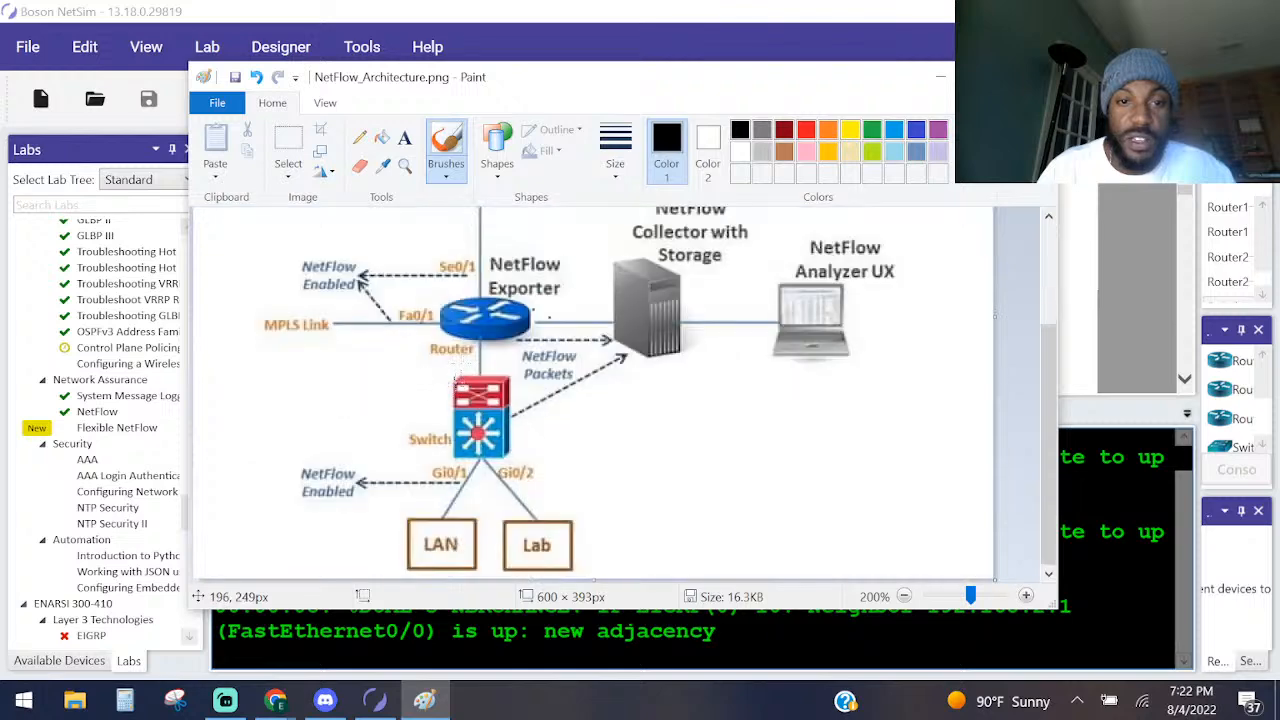
pyautogui.moveTo(524, 402)
pyautogui.mouseDown()
pyautogui.moveTo(430, 440)
pyautogui.moveTo(541, 440)
pyautogui.mouseUp()
pyautogui.hotkey('ctrl', 'z')
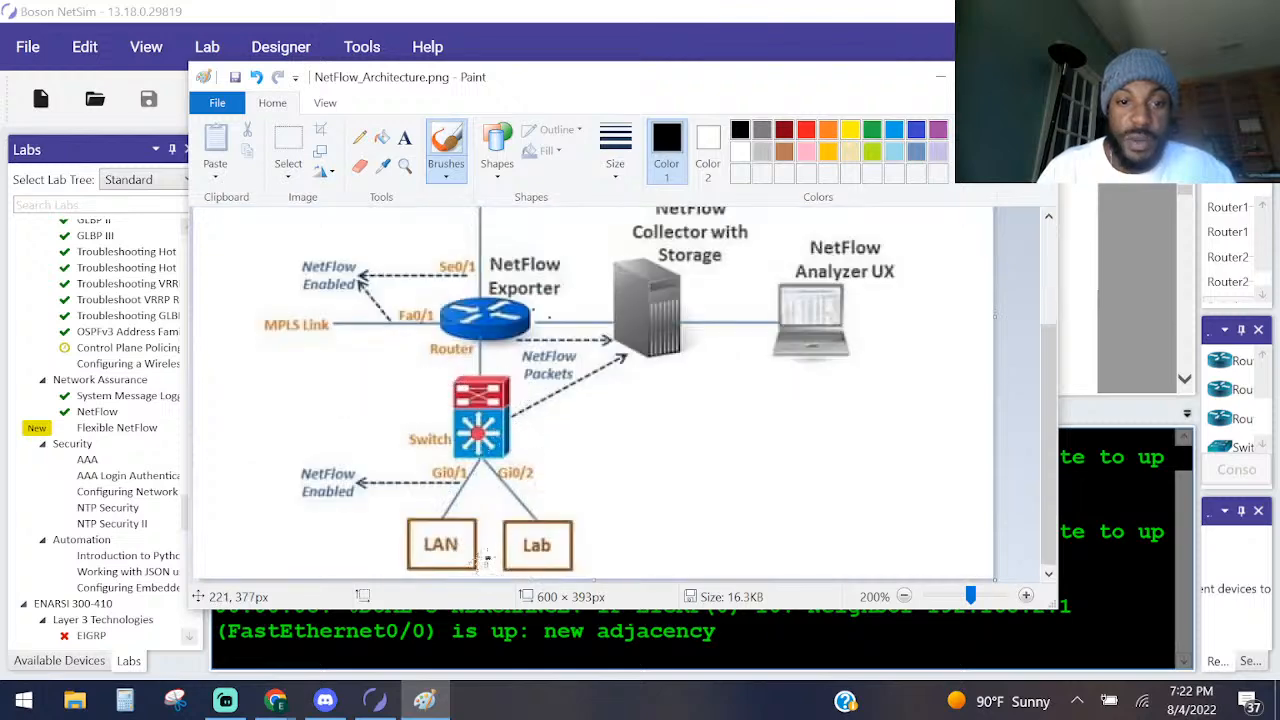
pyautogui.moveTo(487, 557)
pyautogui.mouseDown()
pyautogui.moveTo(412, 548)
pyautogui.moveTo(430, 538)
pyautogui.mouseUp()
pyautogui.hotkey('ctrl', 'z')
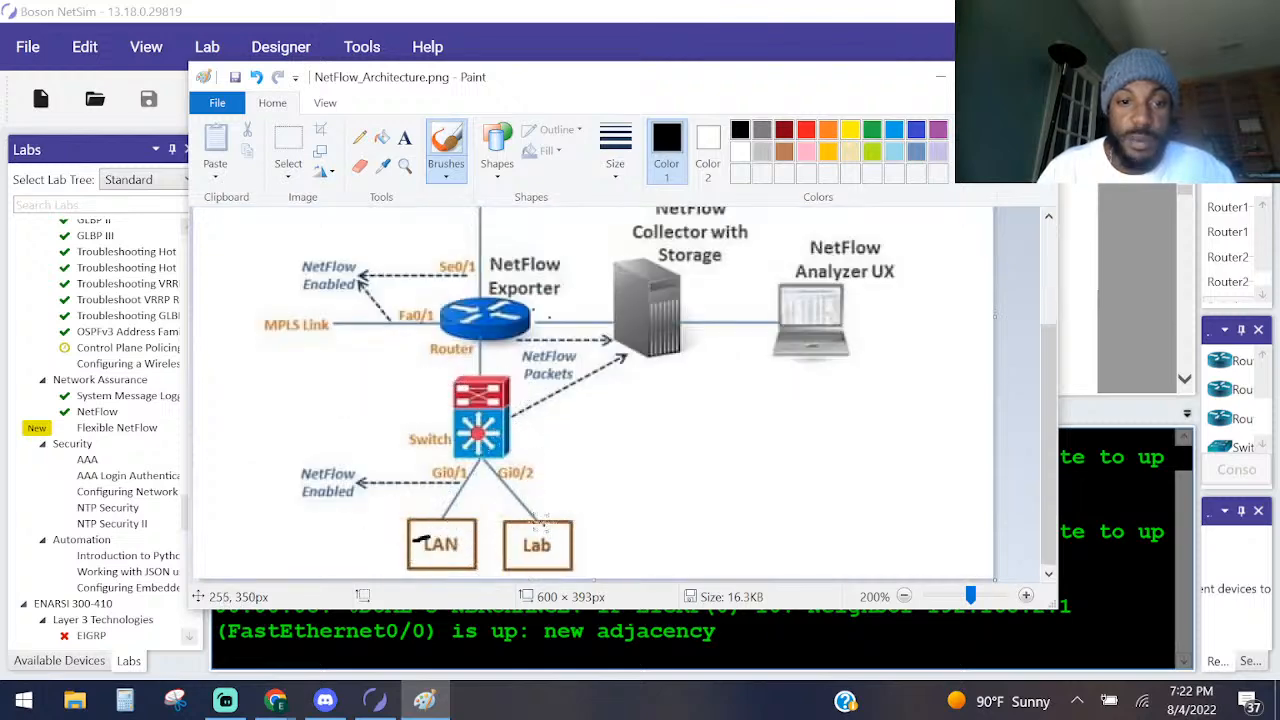
# Trace the traffic path from the switch through the router towards the Internet with brush strokes, undoing each stroke.
pyautogui.scroll(1, 494, 509)
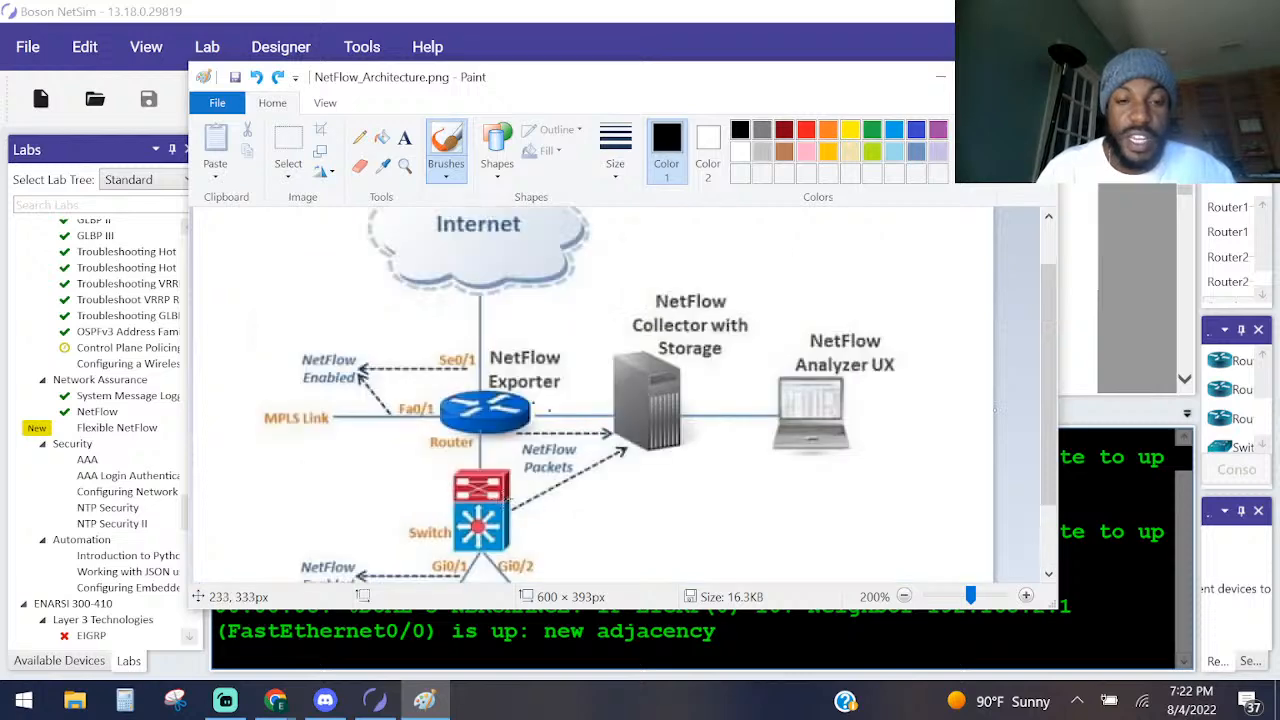
pyautogui.moveTo(465, 548)
pyautogui.mouseDown()
pyautogui.moveTo(487, 266)
pyautogui.moveTo(475, 530)
pyautogui.moveTo(443, 214)
pyautogui.moveTo(477, 479)
pyautogui.moveTo(460, 259)
pyautogui.mouseUp()
pyautogui.hotkey('ctrl', 'z')
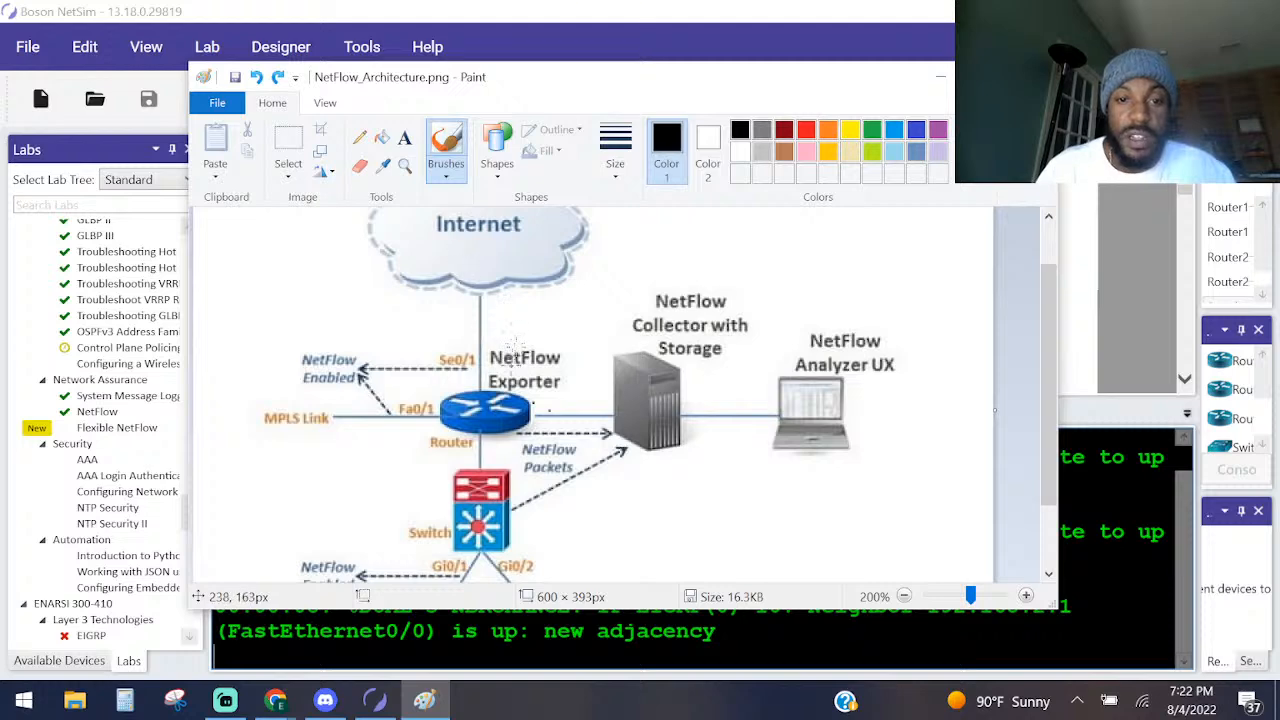
pyautogui.moveTo(518, 381)
pyautogui.mouseDown()
pyautogui.moveTo(390, 410)
pyautogui.moveTo(445, 442)
pyautogui.moveTo(495, 415)
pyautogui.moveTo(500, 395)
pyautogui.mouseUp()
pyautogui.hotkey('ctrl', 'z')
pyautogui.moveTo(480, 474)
pyautogui.mouseDown()
pyautogui.moveTo(465, 352)
pyautogui.moveTo(463, 416)
pyautogui.moveTo(478, 345)
pyautogui.mouseUp()
pyautogui.hotkey('ctrl', 'z')
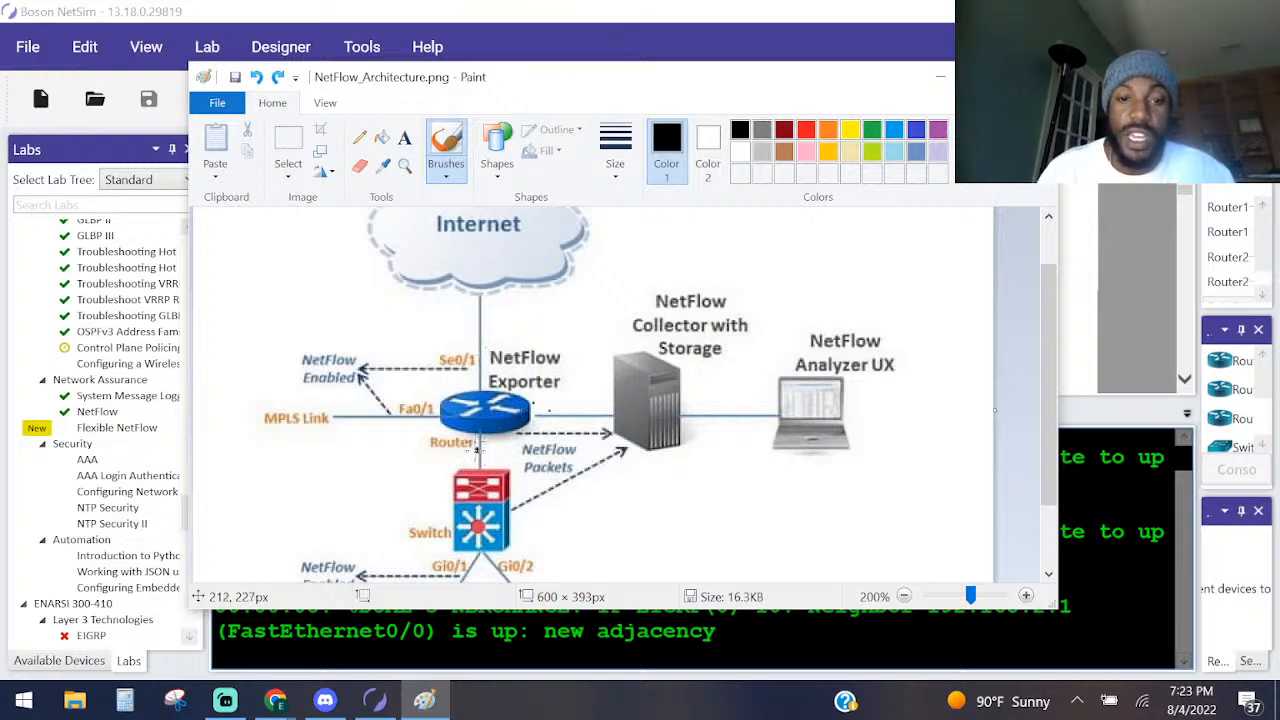
pyautogui.moveTo(482, 460); pyautogui.dragTo(473, 339)
pyautogui.hotkey('ctrl', 'z')
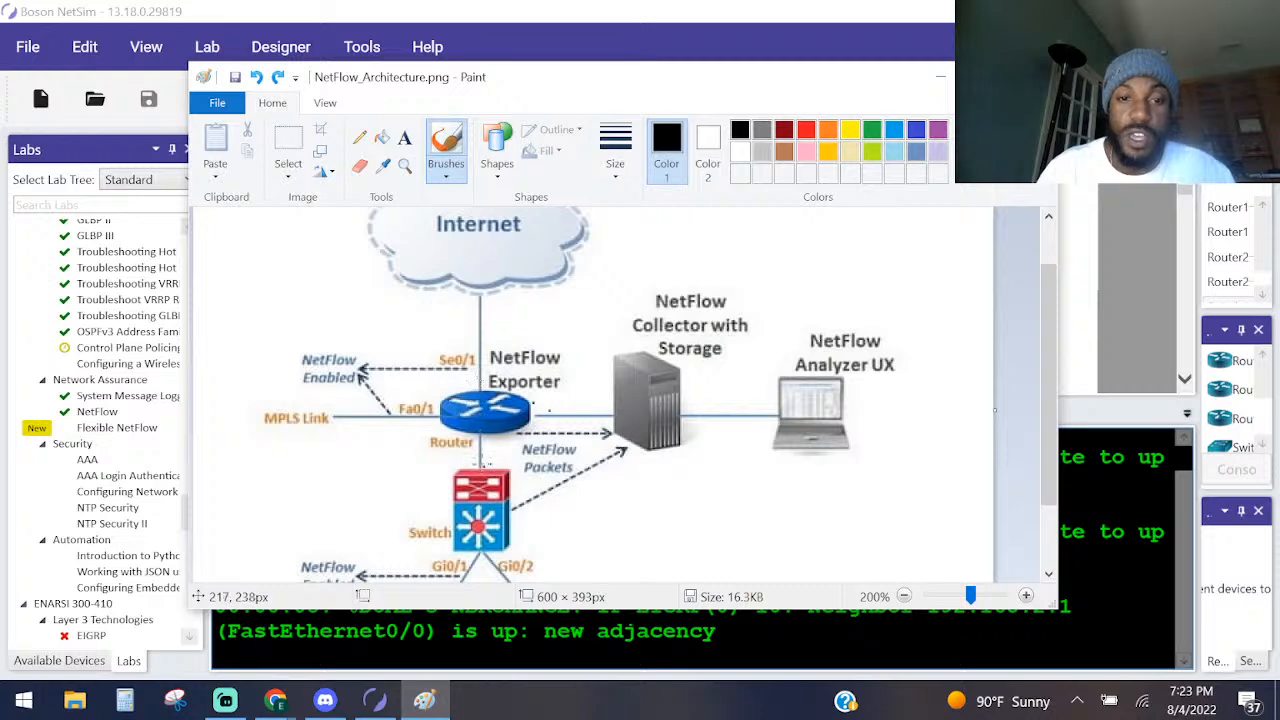
# Brush a black line from above the switch to the collector server, scribble over the server, and circle the NetFlow Collector label and NetFlow Analyzer UX.
pyautogui.moveTo(482, 463)
pyautogui.mouseDown()
pyautogui.moveTo(556, 418)
pyautogui.moveTo(622, 426)
pyautogui.mouseUp()
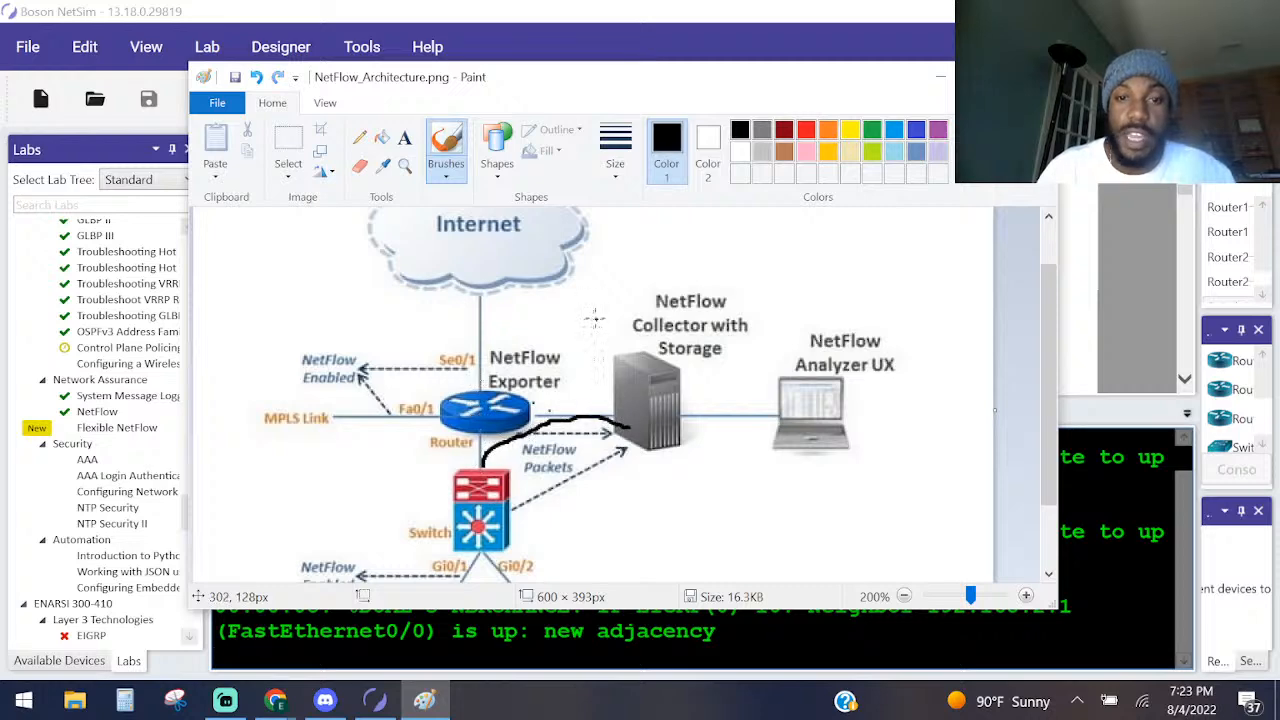
pyautogui.moveTo(597, 337)
pyautogui.mouseDown()
pyautogui.moveTo(670, 388)
pyautogui.moveTo(780, 322)
pyautogui.moveTo(668, 246)
pyautogui.moveTo(602, 318)
pyautogui.moveTo(640, 358)
pyautogui.mouseUp()
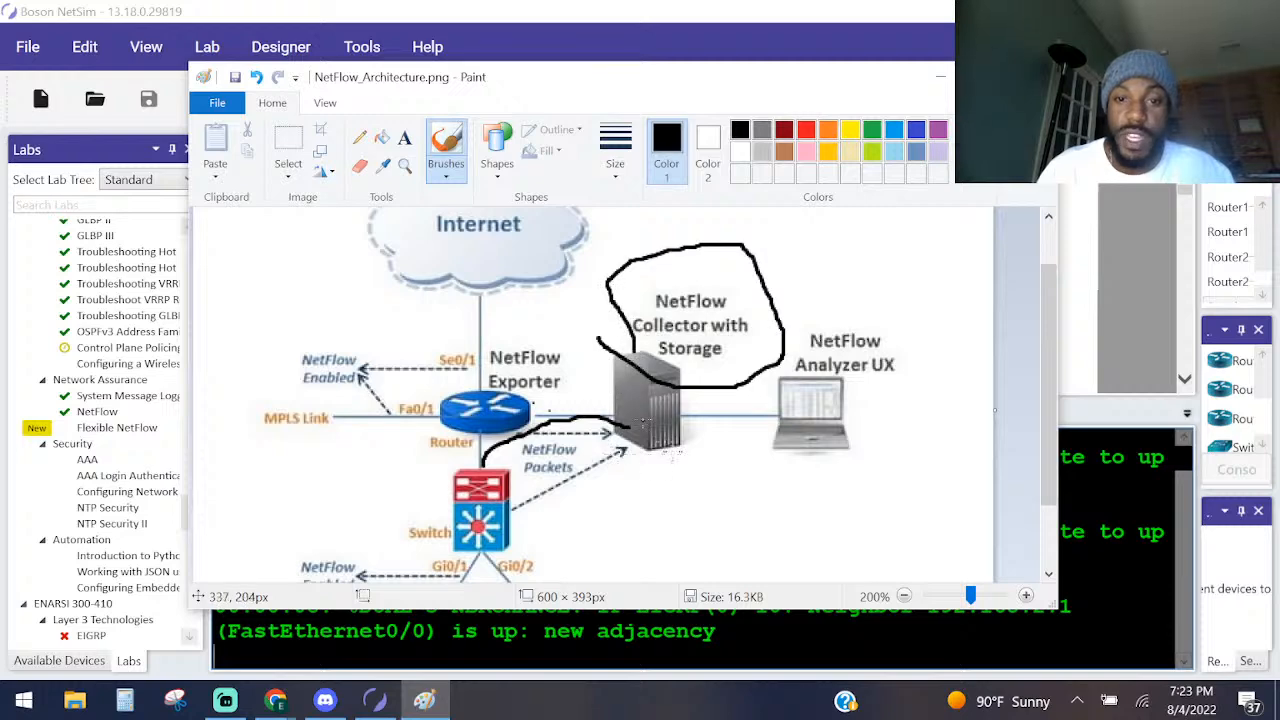
pyautogui.moveTo(666, 428)
pyautogui.mouseDown()
pyautogui.moveTo(630, 378)
pyautogui.moveTo(614, 420)
pyautogui.moveTo(650, 415)
pyautogui.moveTo(652, 374)
pyautogui.mouseUp()
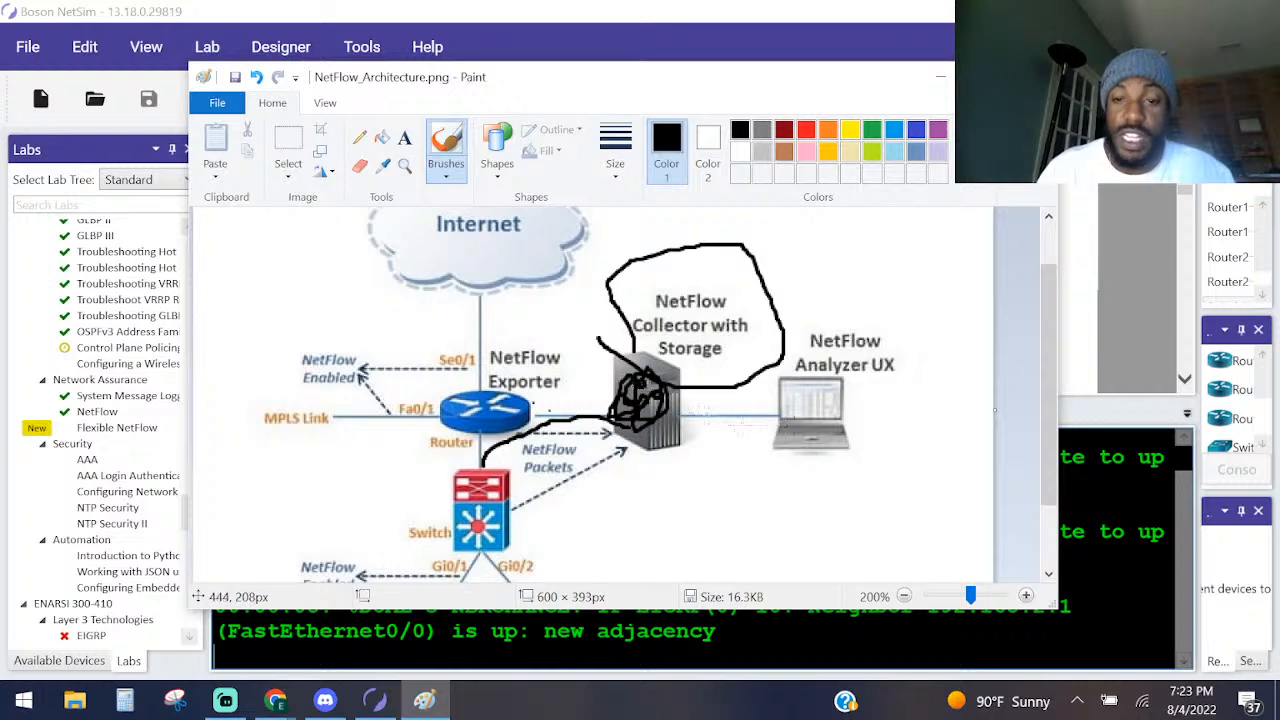
pyautogui.moveTo(819, 462)
pyautogui.mouseDown()
pyautogui.moveTo(920, 452)
pyautogui.moveTo(895, 298)
pyautogui.moveTo(752, 412)
pyautogui.moveTo(884, 499)
pyautogui.moveTo(893, 485)
pyautogui.mouseUp()
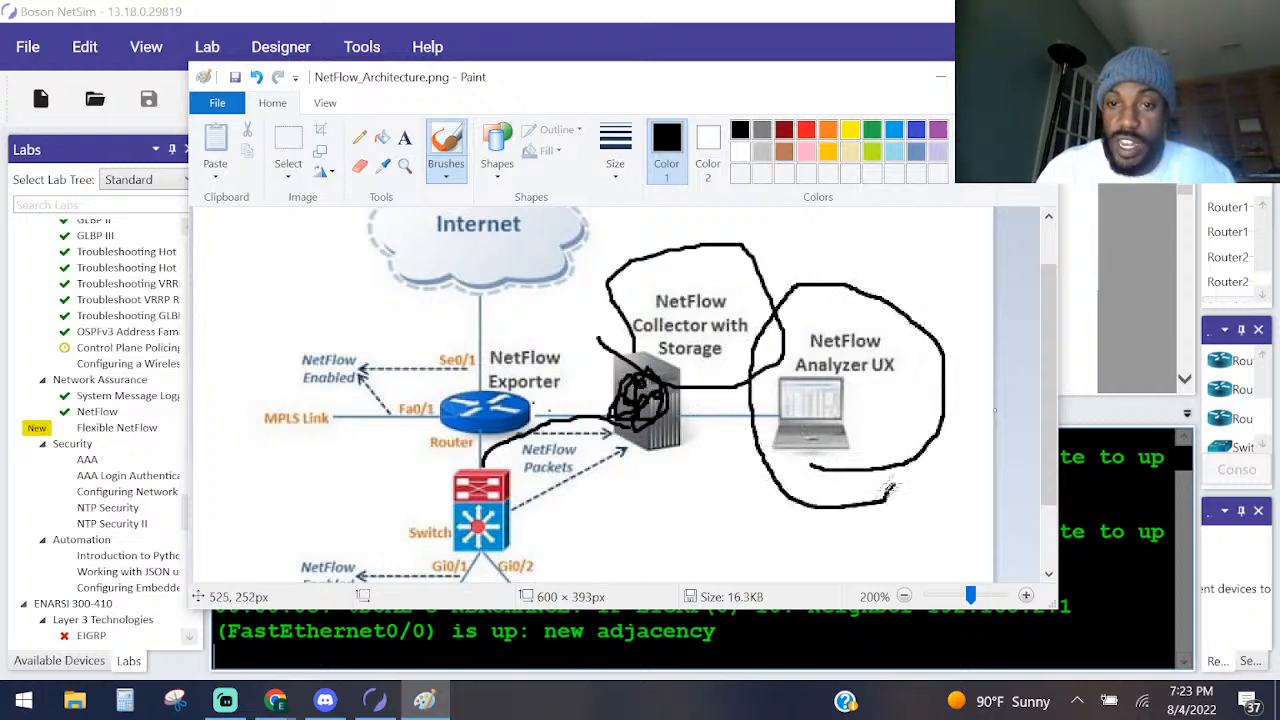
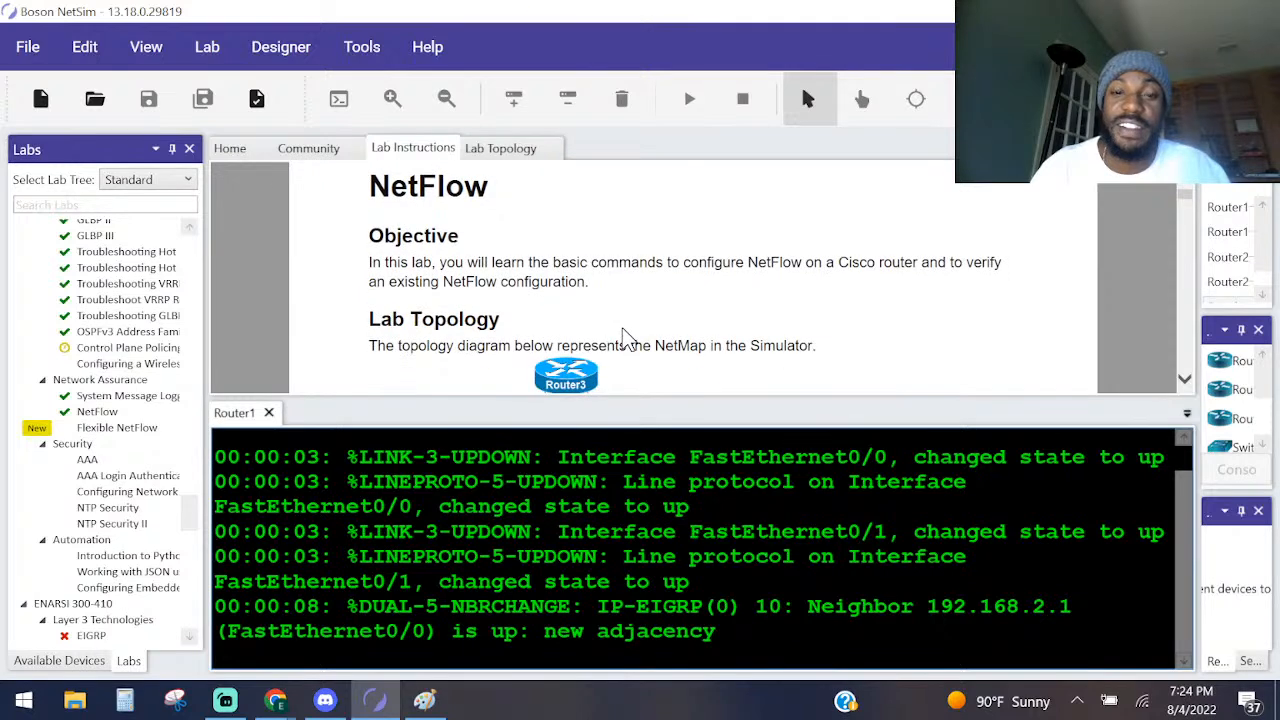
pyautogui.scroll(-4, 578, 240)
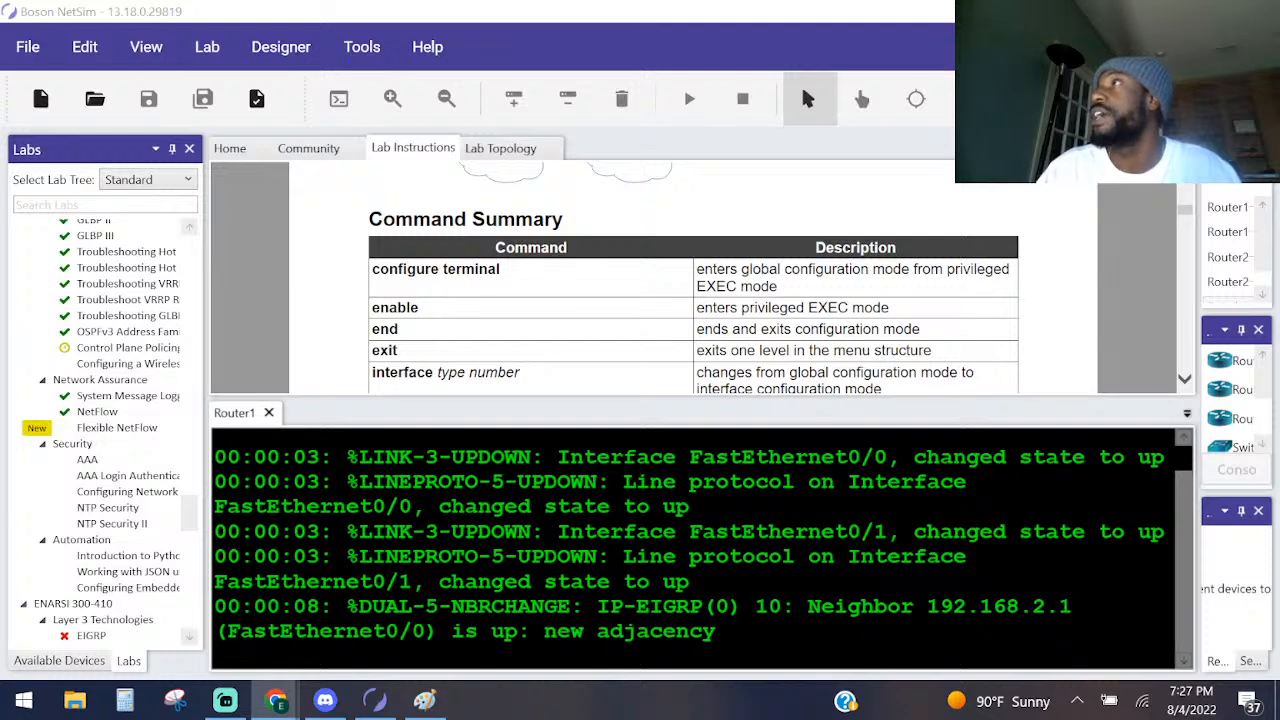
# Skim the NetFlow lab instructions, switch to Chrome, and read the Ars Technica article on North Korea-backed hackers through the SHARPEXT diagram to its end.
pyautogui.moveTo(1097, 370); pyautogui.dragTo(331, 63)
pyautogui.scroll(-2, 318, 457)
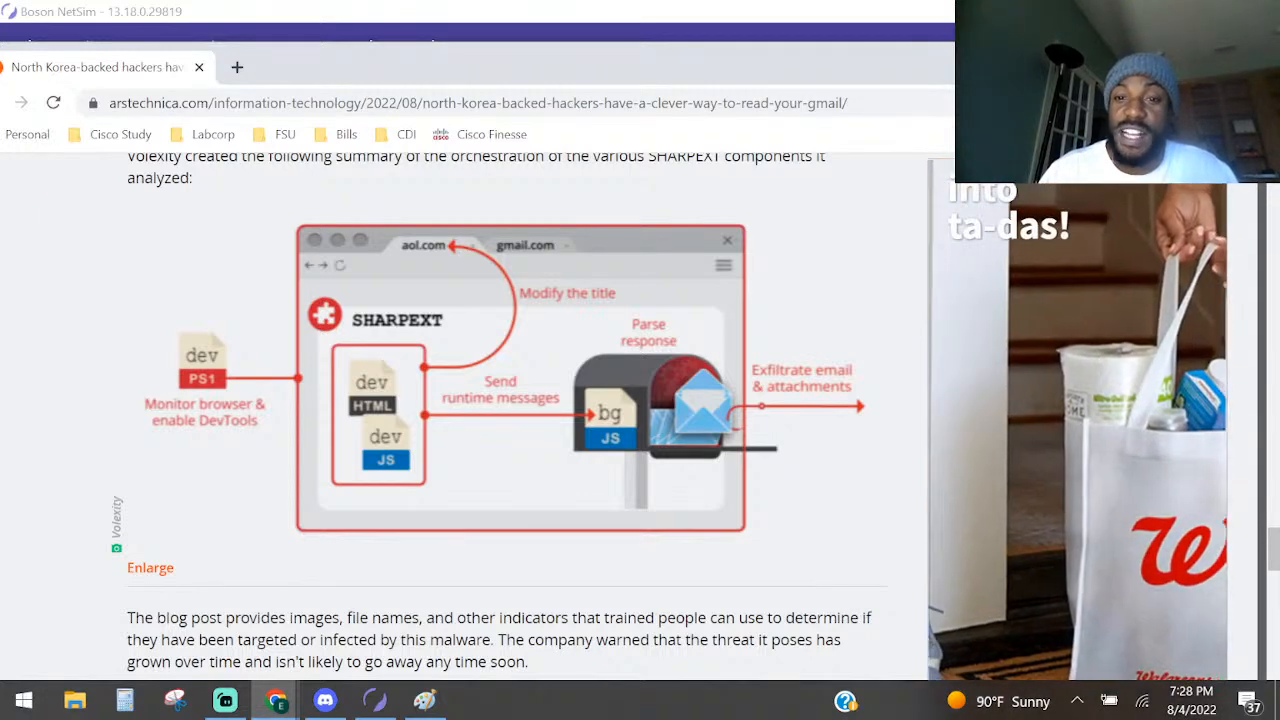
pyautogui.scroll(-4, 300, 425)
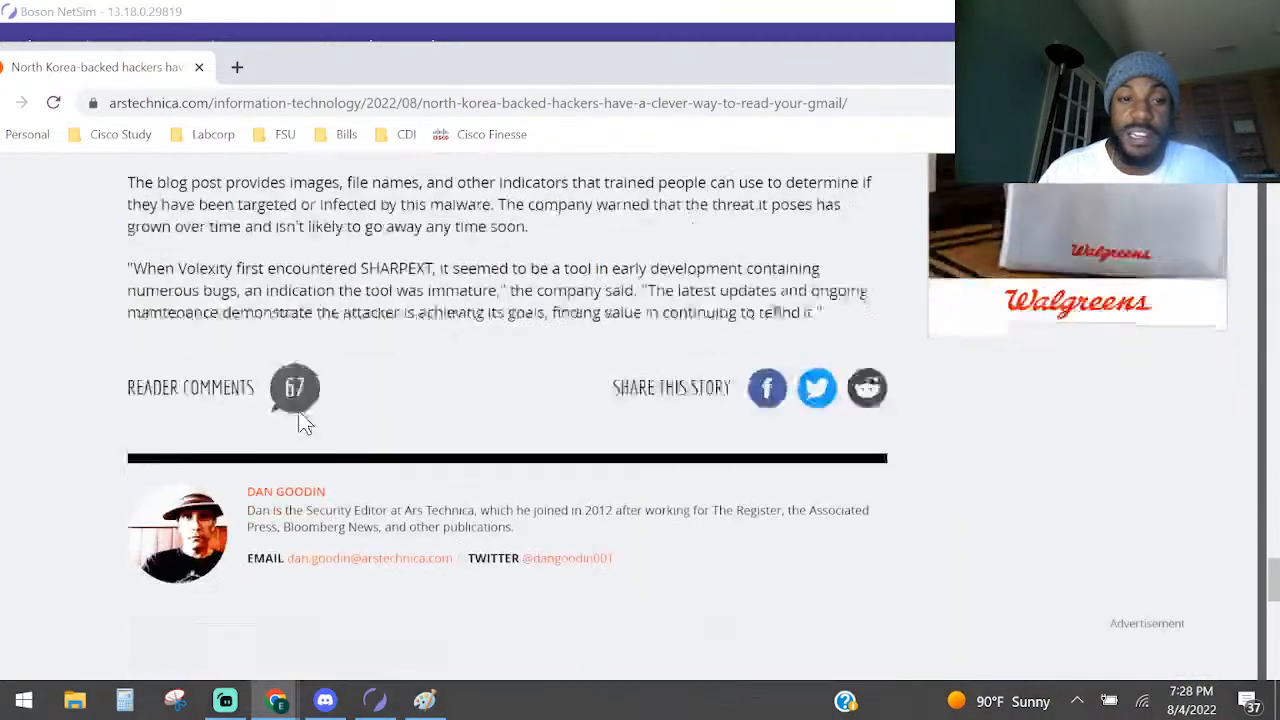
pyautogui.scroll(-5, 305, 423)
pyautogui.scroll(4, 305, 423)
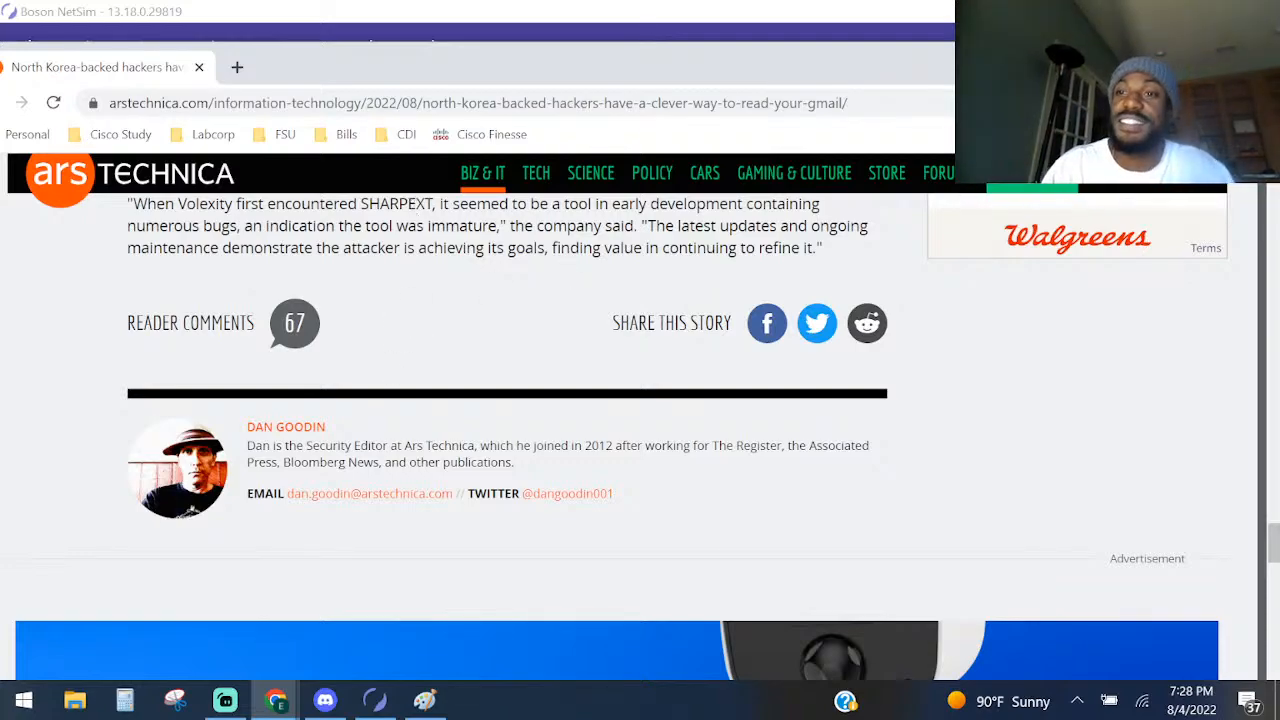
pyautogui.hotkey('alt', 'Tab')
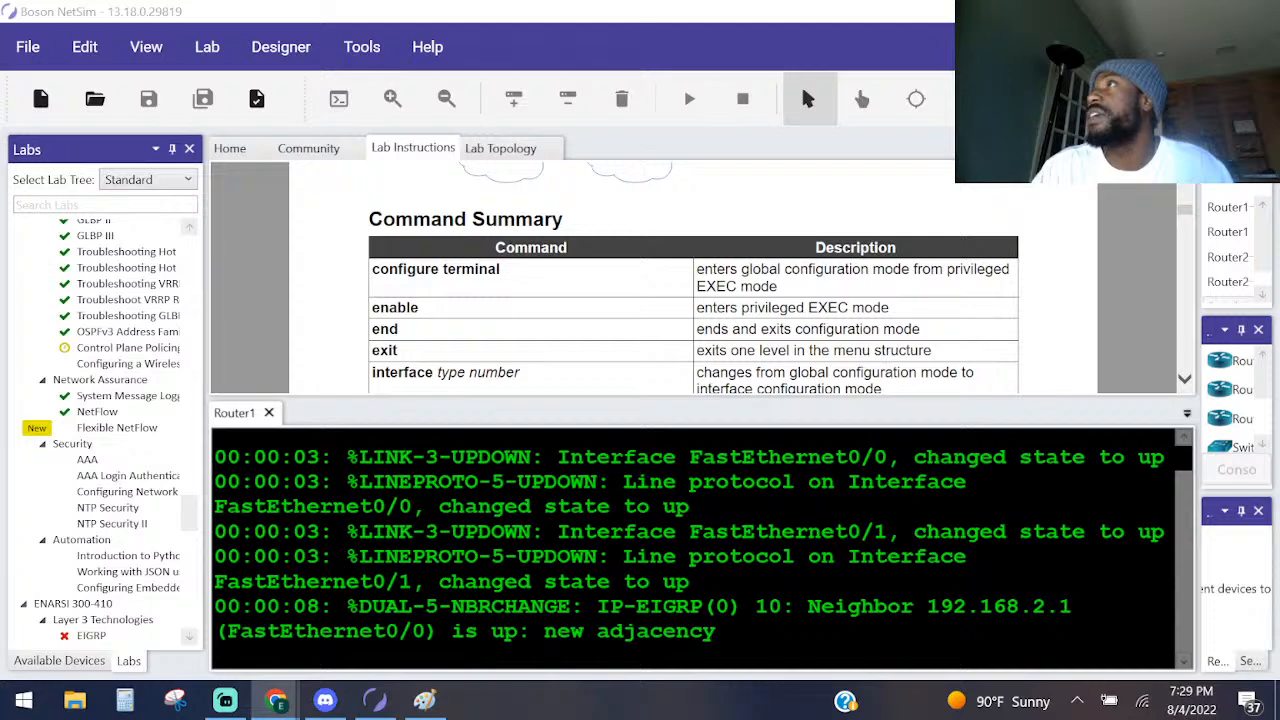
# Collapse the CCNA 200-301, David Bombal 200-301, ENCOR 350-401 and ENARSI 300-410 branches of the NetSim lab tree.
pyautogui.scroll(-1, 115, 333)
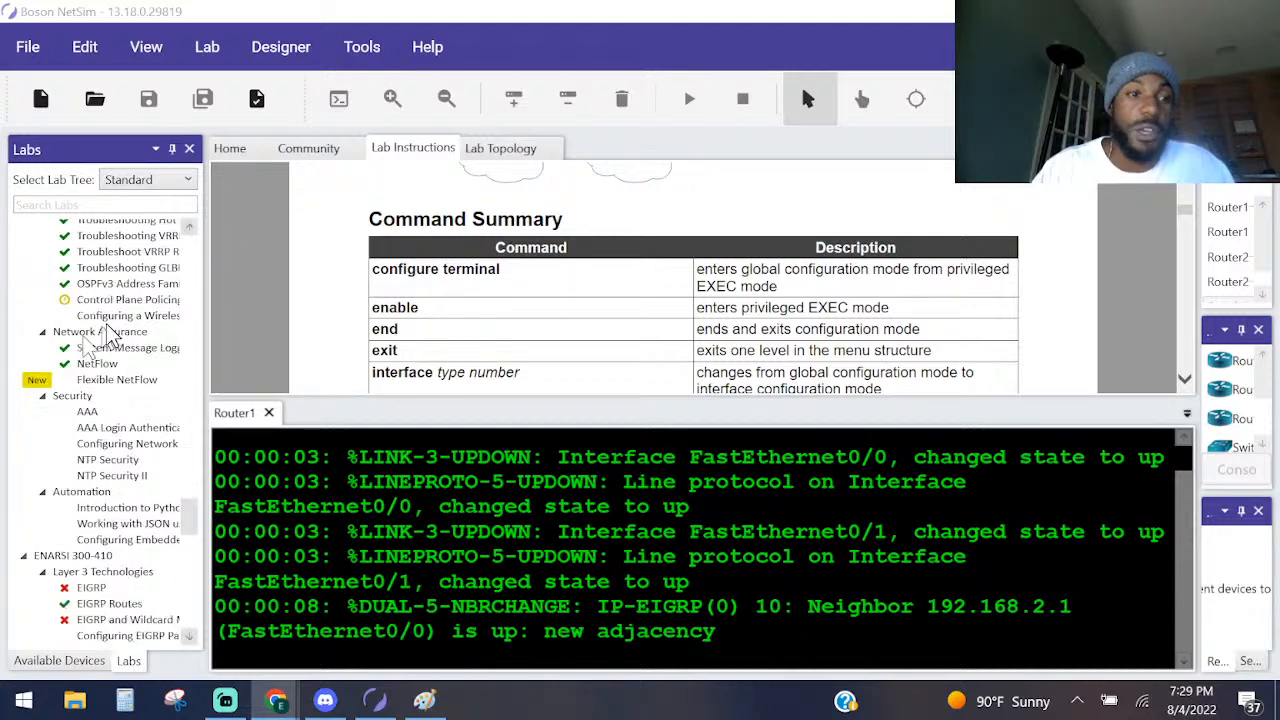
pyautogui.scroll(6, 115, 333)
pyautogui.scroll(5, 113, 325)
pyautogui.moveTo(192, 460); pyautogui.dragTo(189, 250)
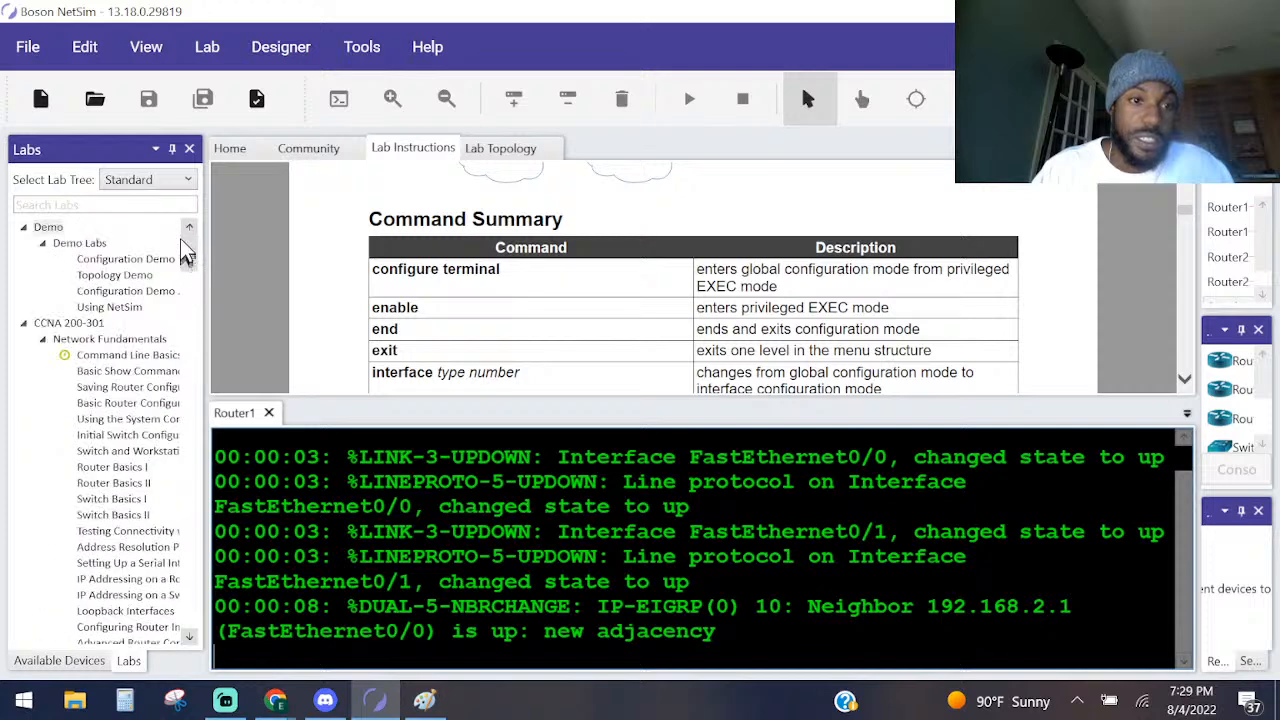
pyautogui.click(24, 325)
pyautogui.click(24, 339)
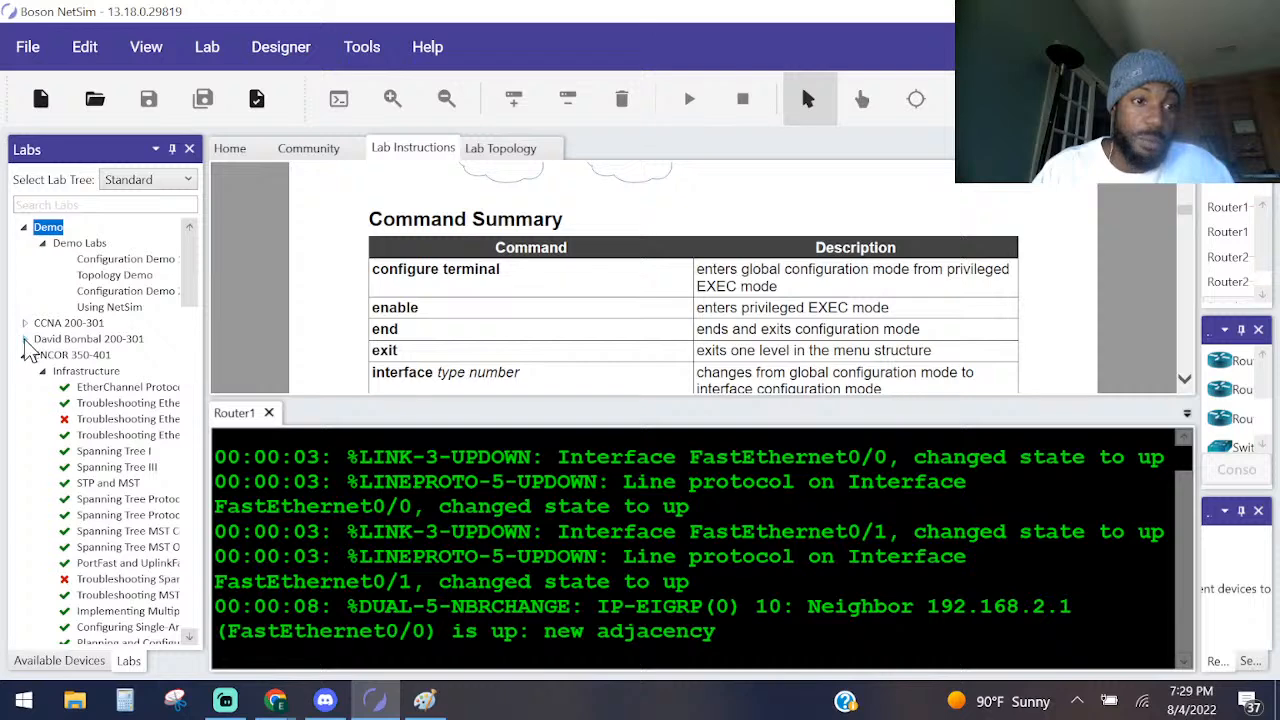
pyautogui.click(24, 339)
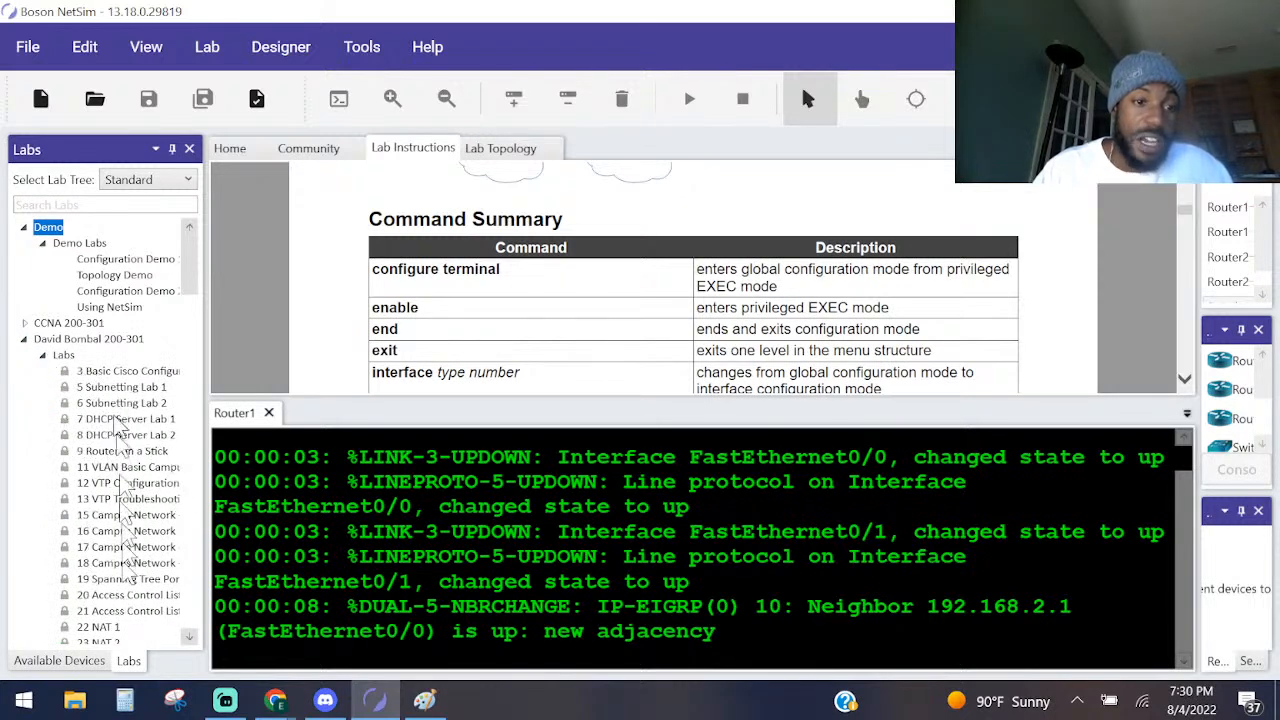
pyautogui.click(26, 339)
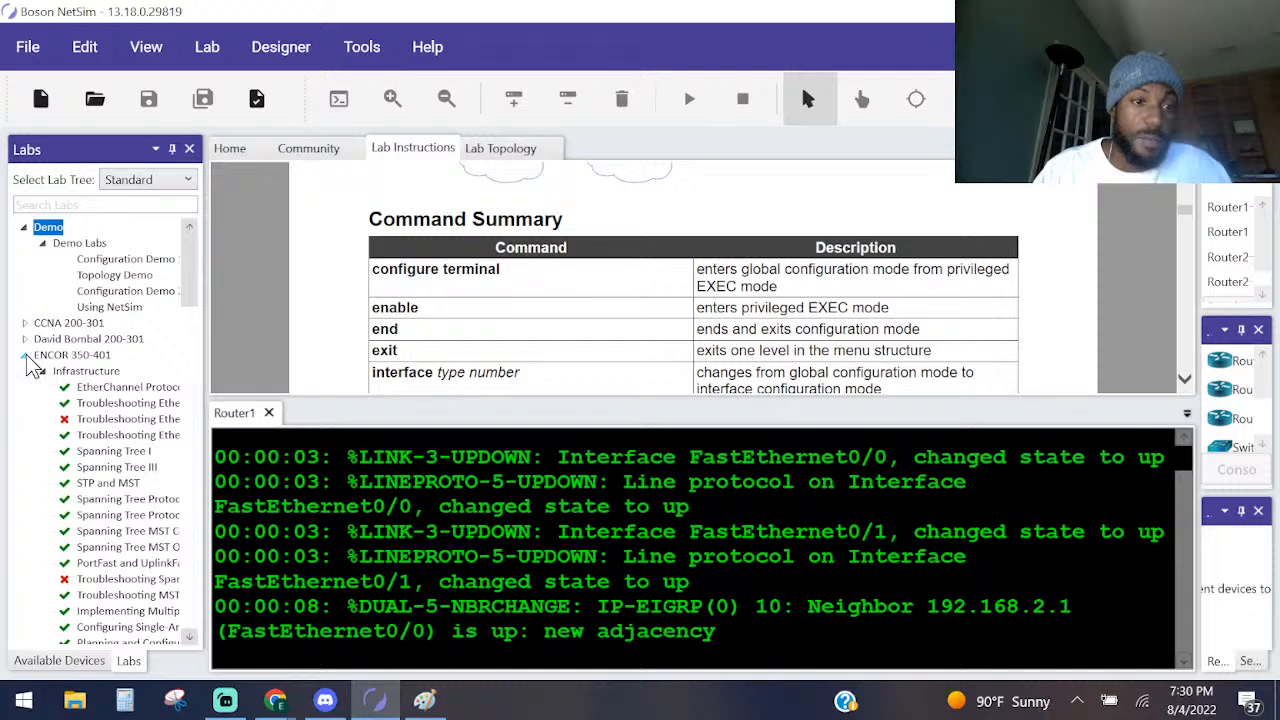
pyautogui.click(26, 356)
pyautogui.click(25, 372)
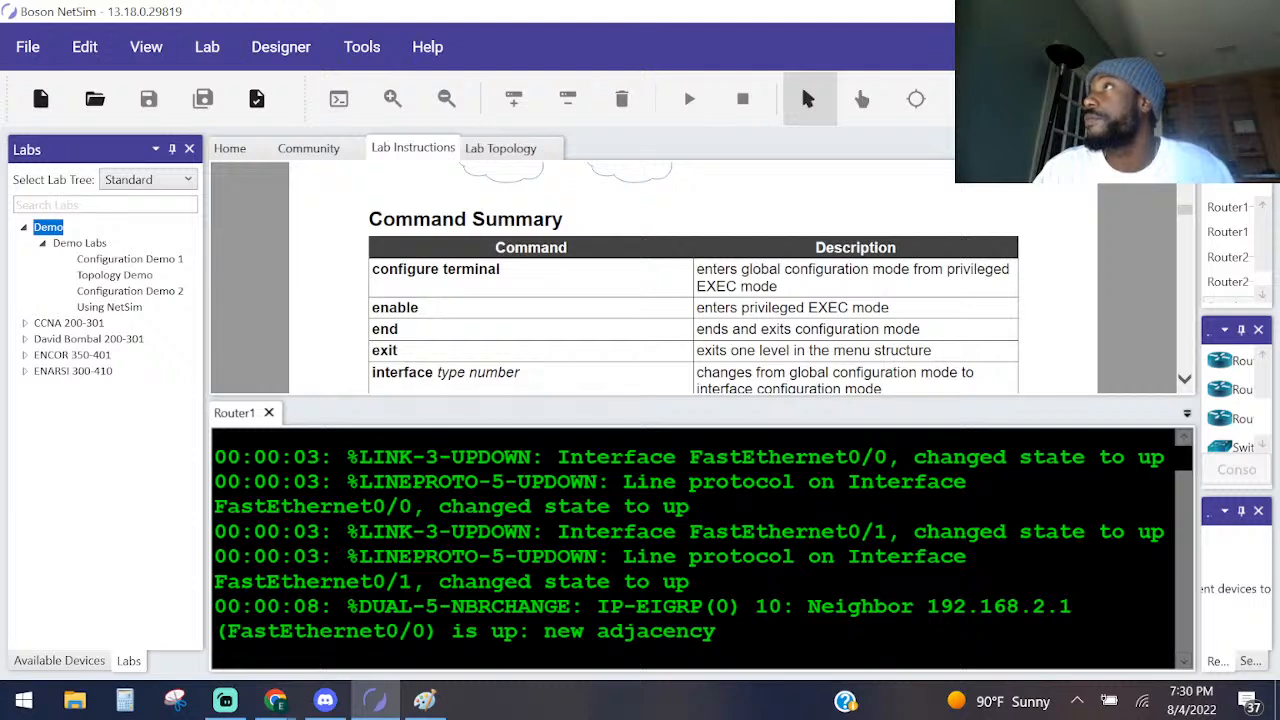
# Review the NetFlow lab's objective, topology diagram and command summary, continuing through the instructions to the Lab Tasks section.
pyautogui.click(276, 700)
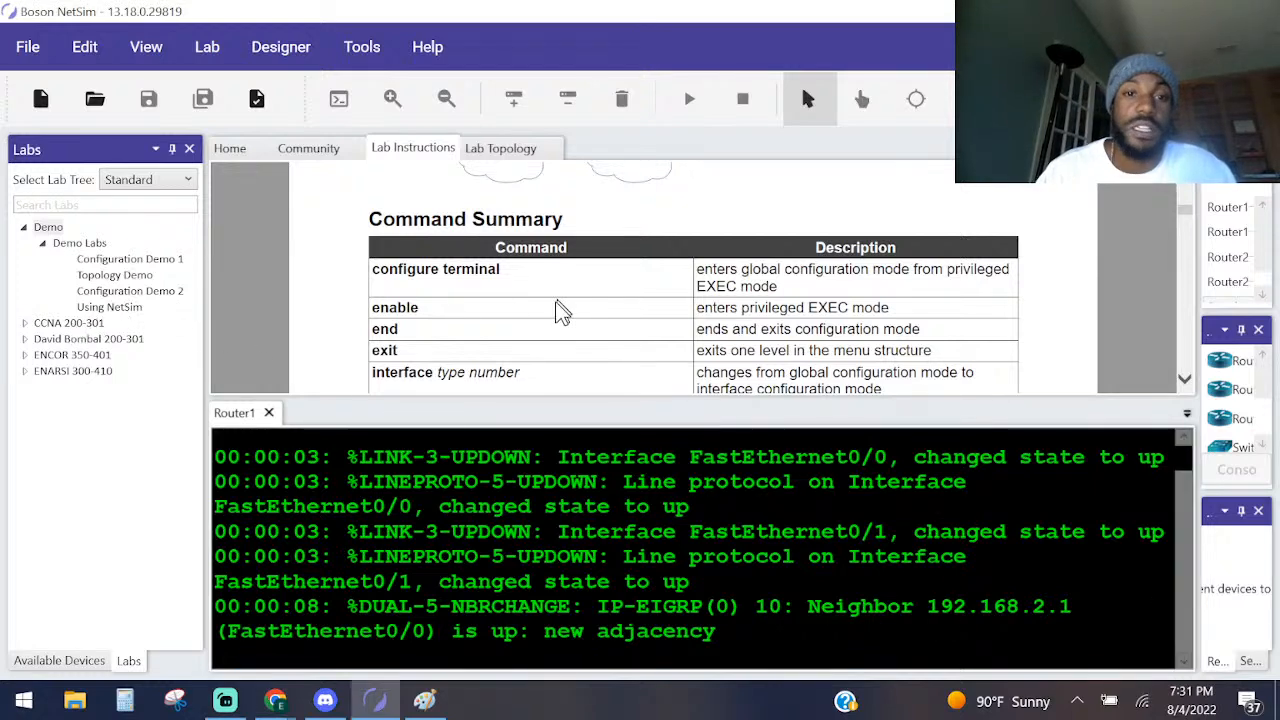
pyautogui.scroll(10, 580, 300)
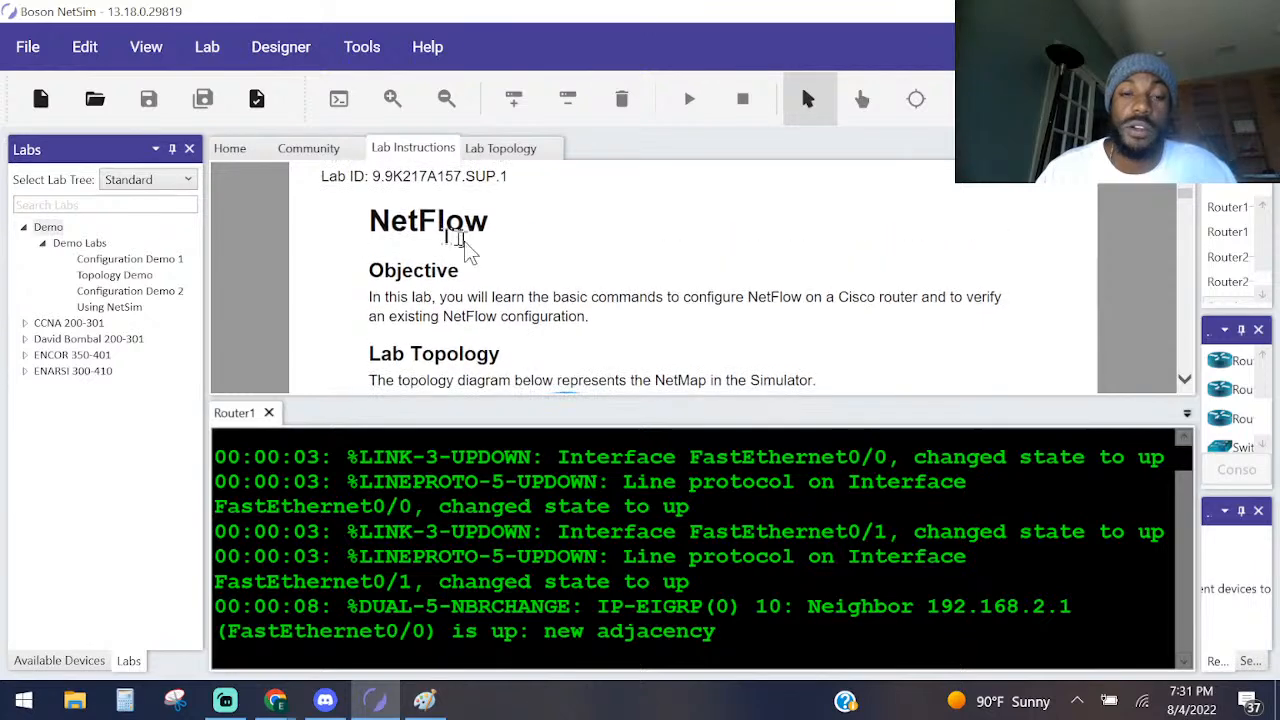
pyautogui.scroll(1, 465, 245)
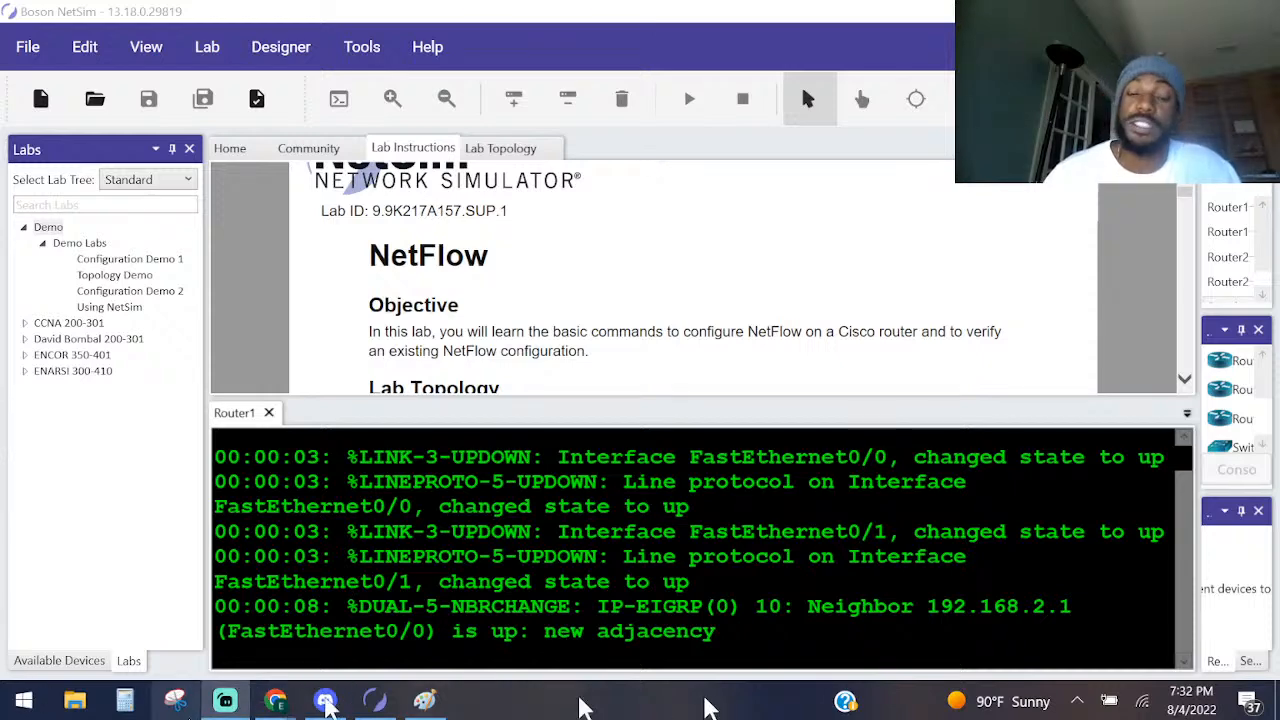
pyautogui.moveTo(514, 533); pyautogui.dragTo(453, 532)
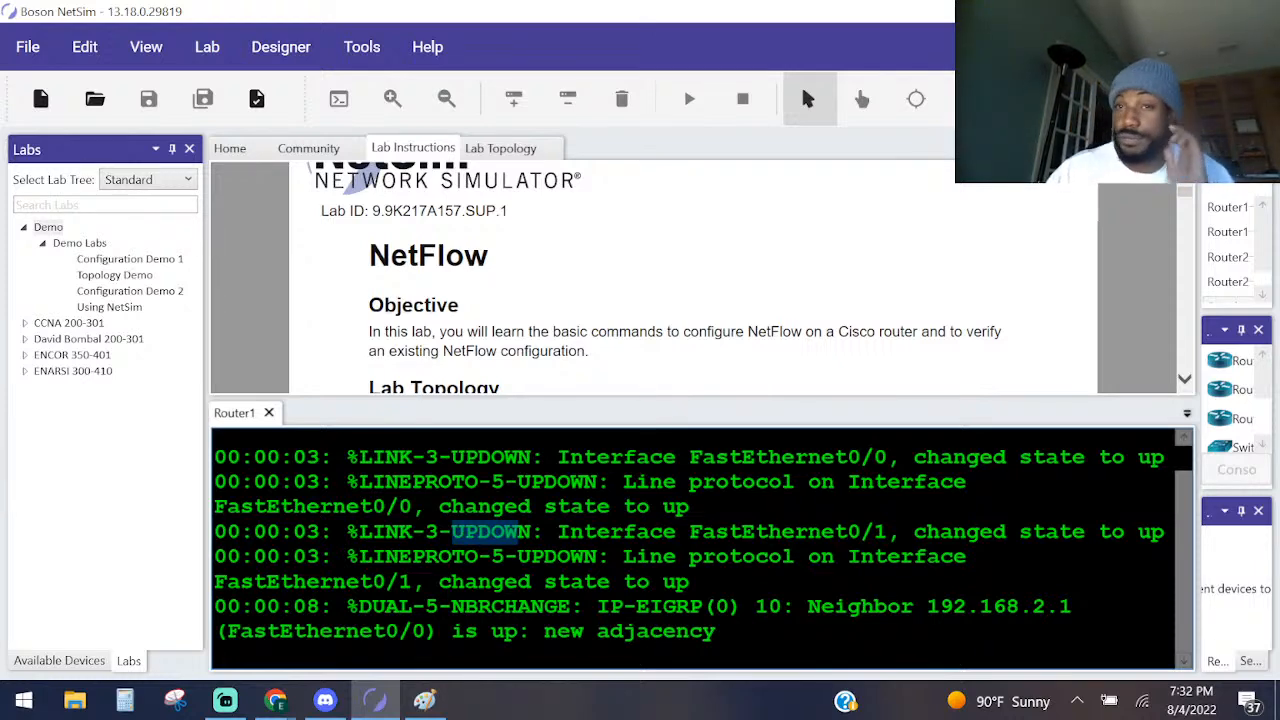
pyautogui.click(470, 322)
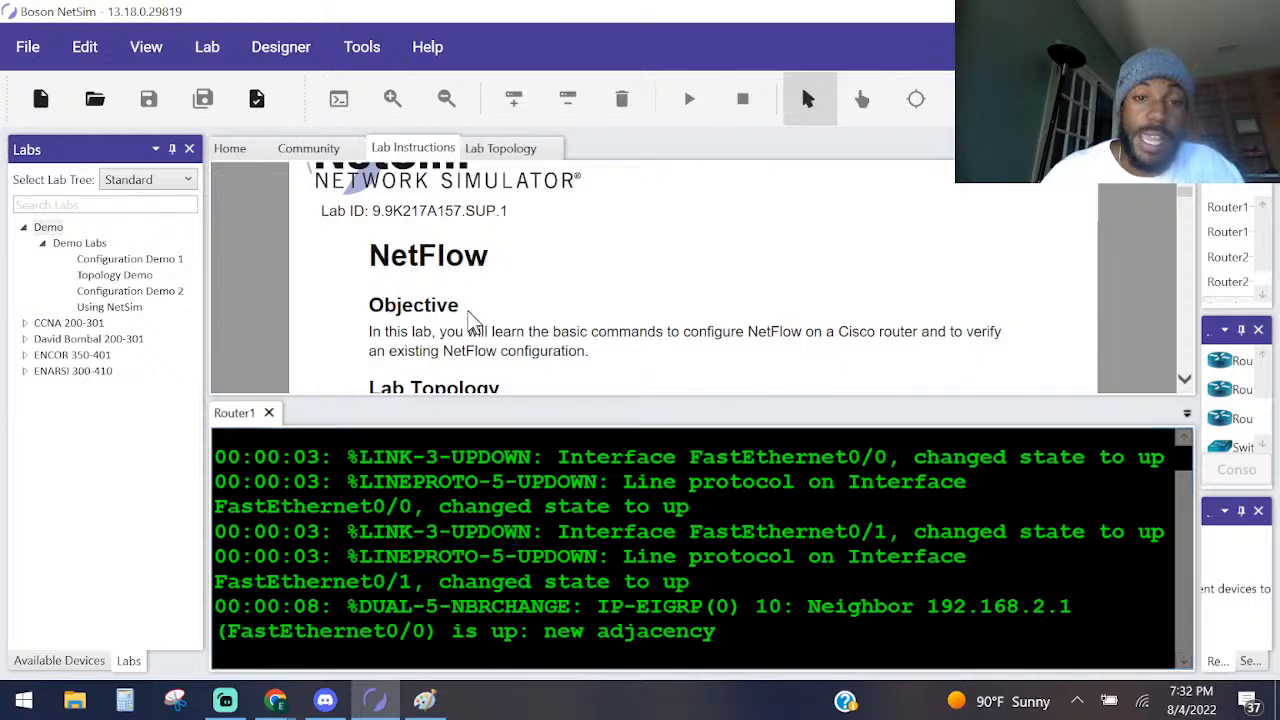
pyautogui.scroll(-2, 468, 315)
pyautogui.scroll(-3, 467, 312)
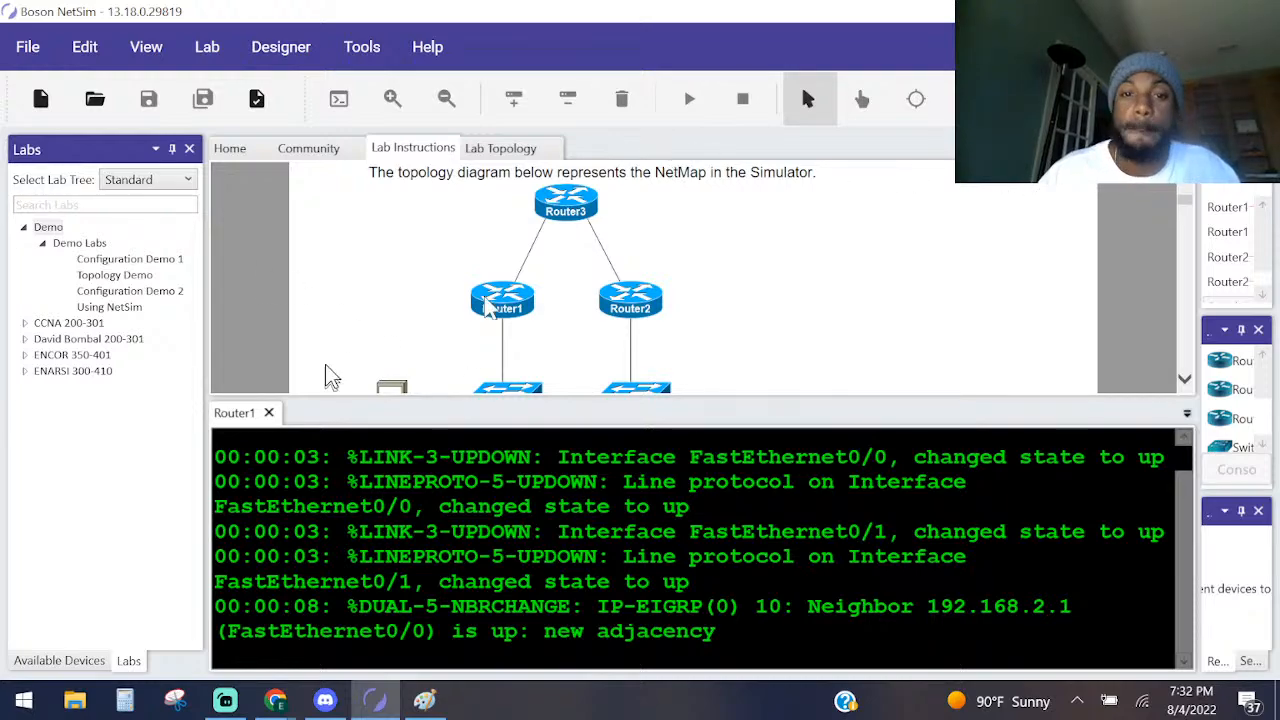
pyautogui.scroll(-1, 366, 280)
pyautogui.scroll(-8, 366, 280)
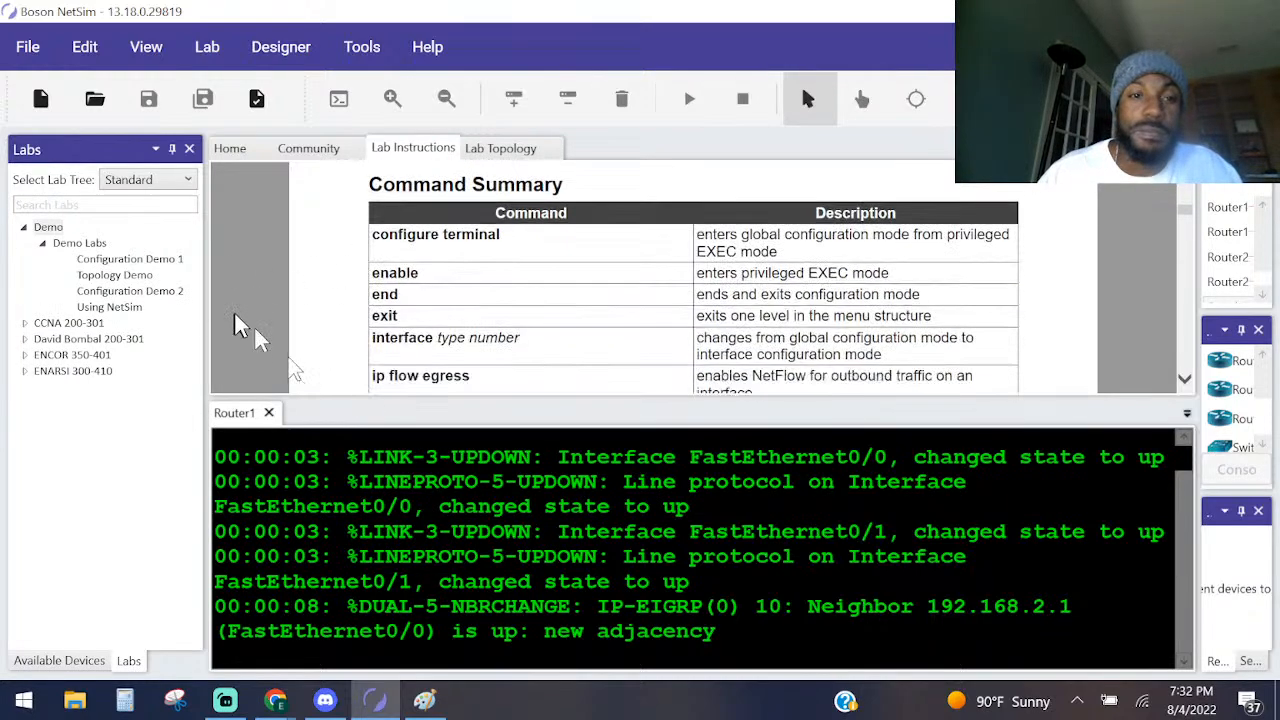
pyautogui.scroll(-5, 428, 260)
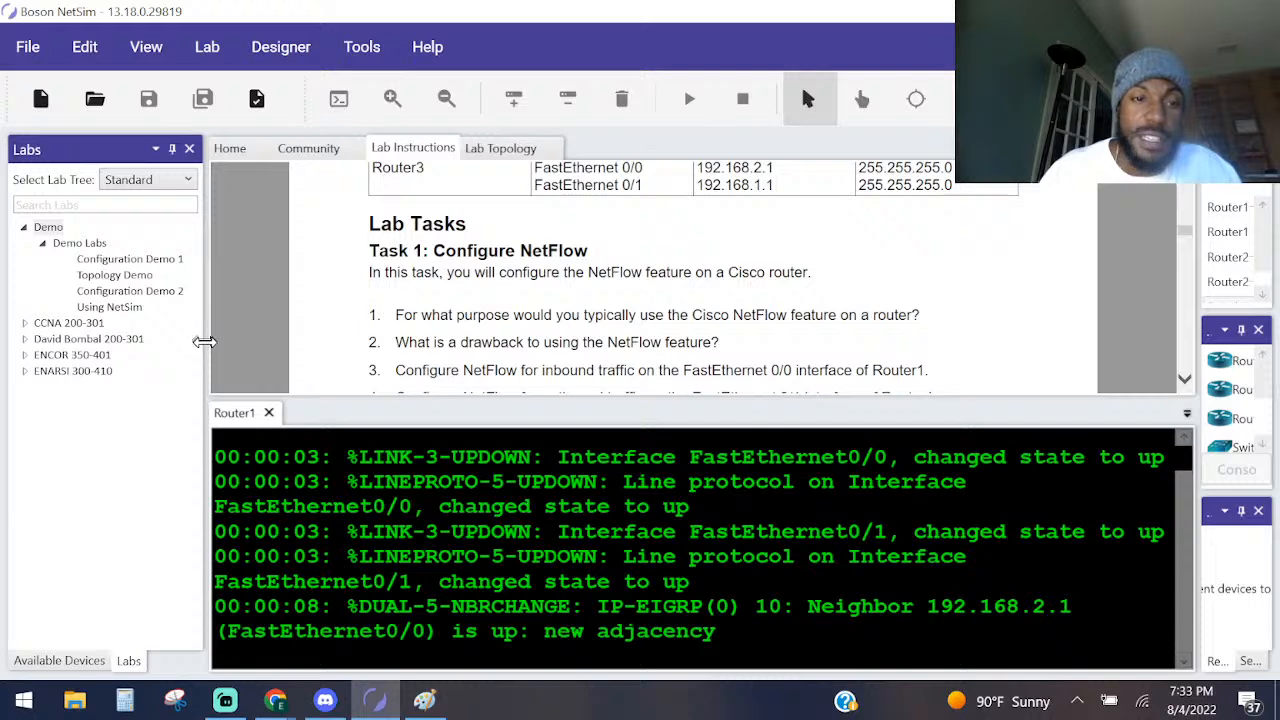
# Narrow the Labs pane to widen the instructions, and examine Router1, Switch1 and HostA in the topology diagram.
pyautogui.moveTo(202, 340); pyautogui.dragTo(128, 371)
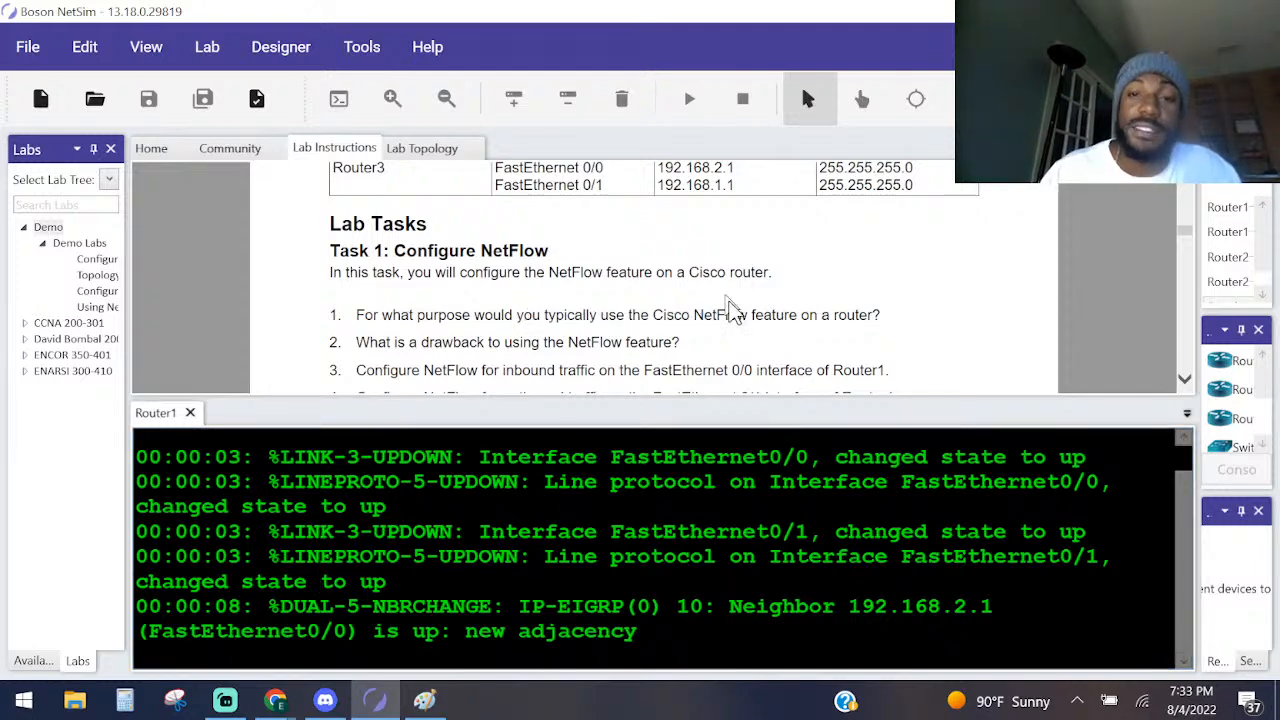
pyautogui.scroll(3, 713, 290)
pyautogui.scroll(10, 713, 290)
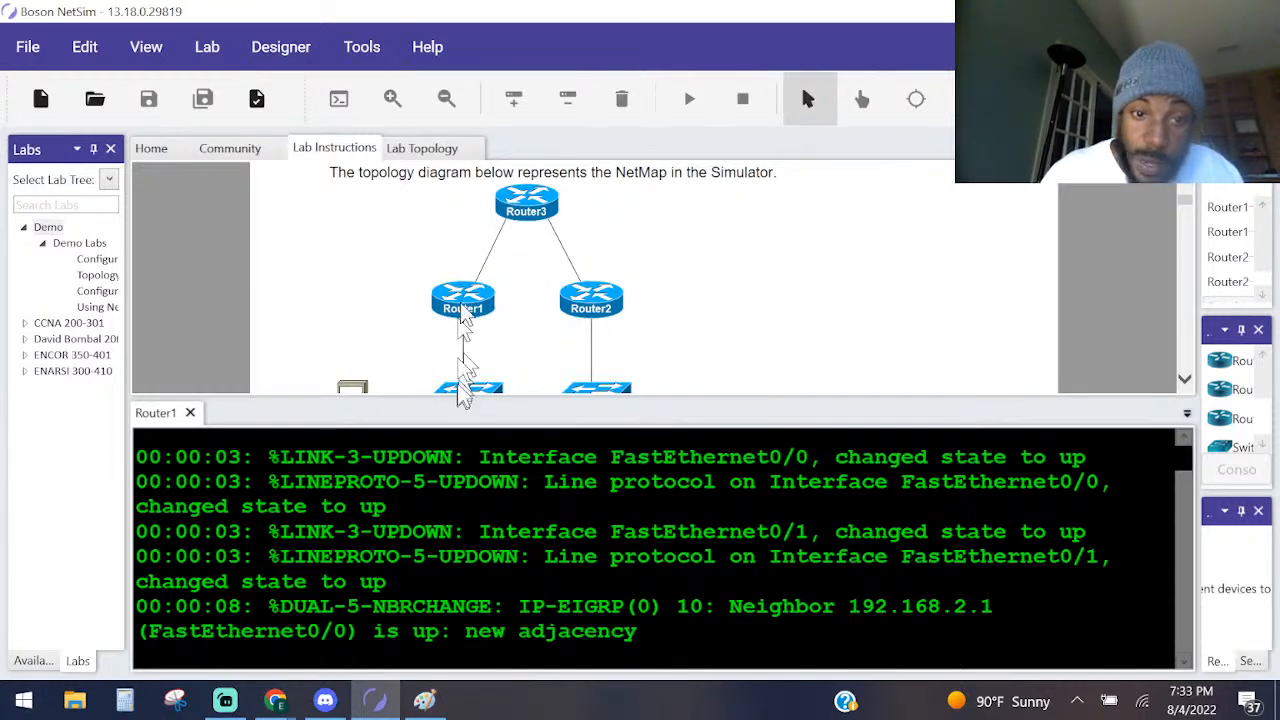
pyautogui.scroll(-1, 513, 244)
pyautogui.scroll(-1, 355, 337)
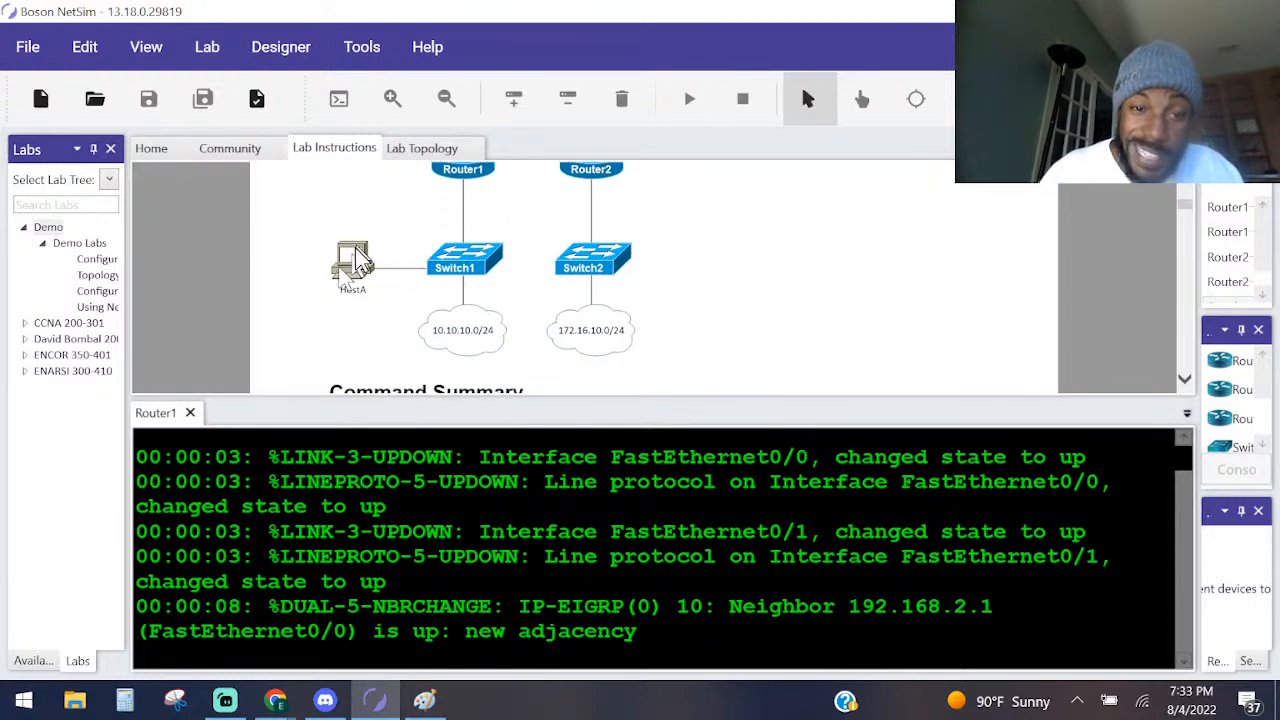
pyautogui.scroll(1, 360, 275)
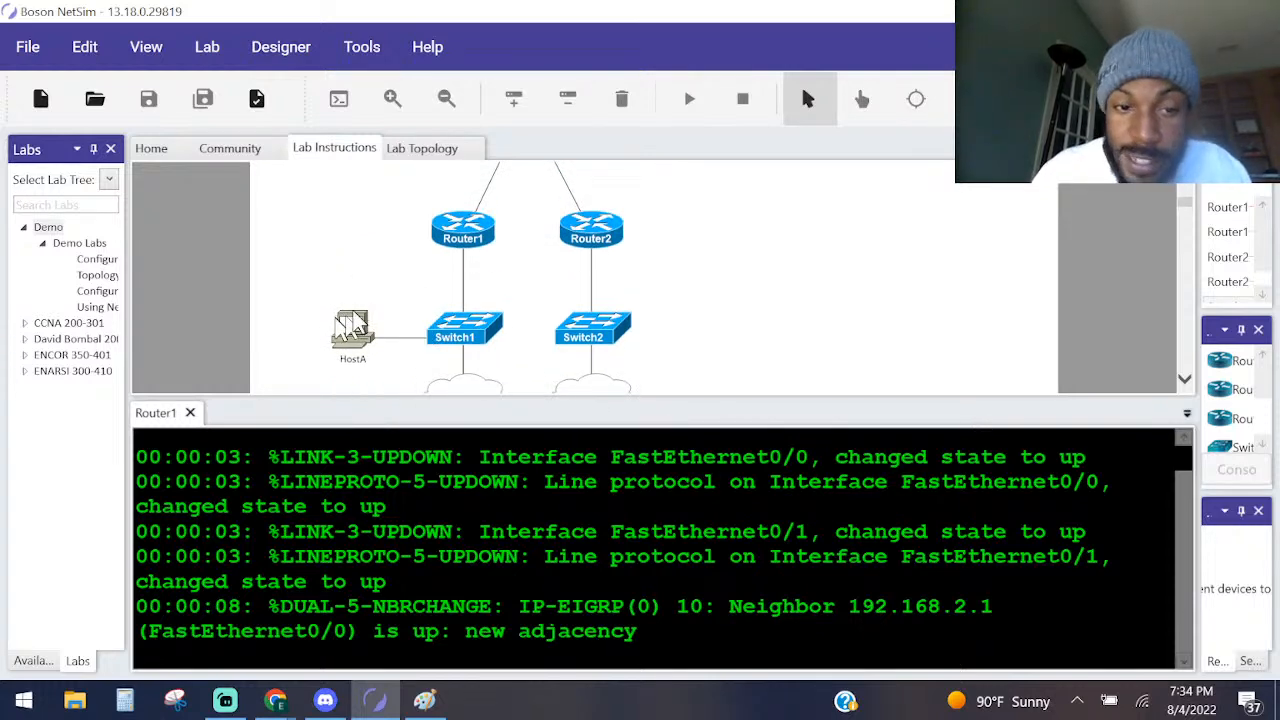
pyautogui.moveTo(352, 325)
pyautogui.mouseDown()
pyautogui.moveTo(380, 310)
pyautogui.moveTo(345, 322)
pyautogui.mouseUp()
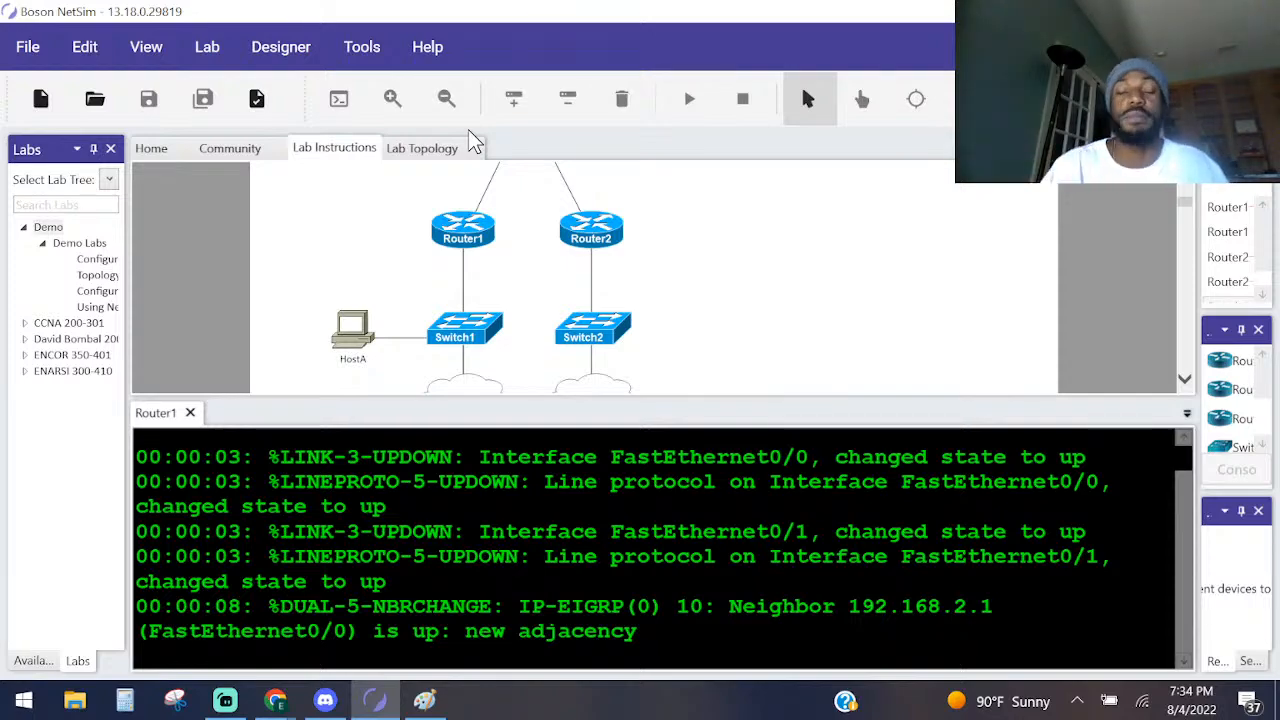
# Read the Task 1 NetFlow questions and their solutions, comparing them with the topology diagram and the flow commands in the command summary.
pyautogui.scroll(-1, 293, 252)
pyautogui.scroll(-10, 494, 337)
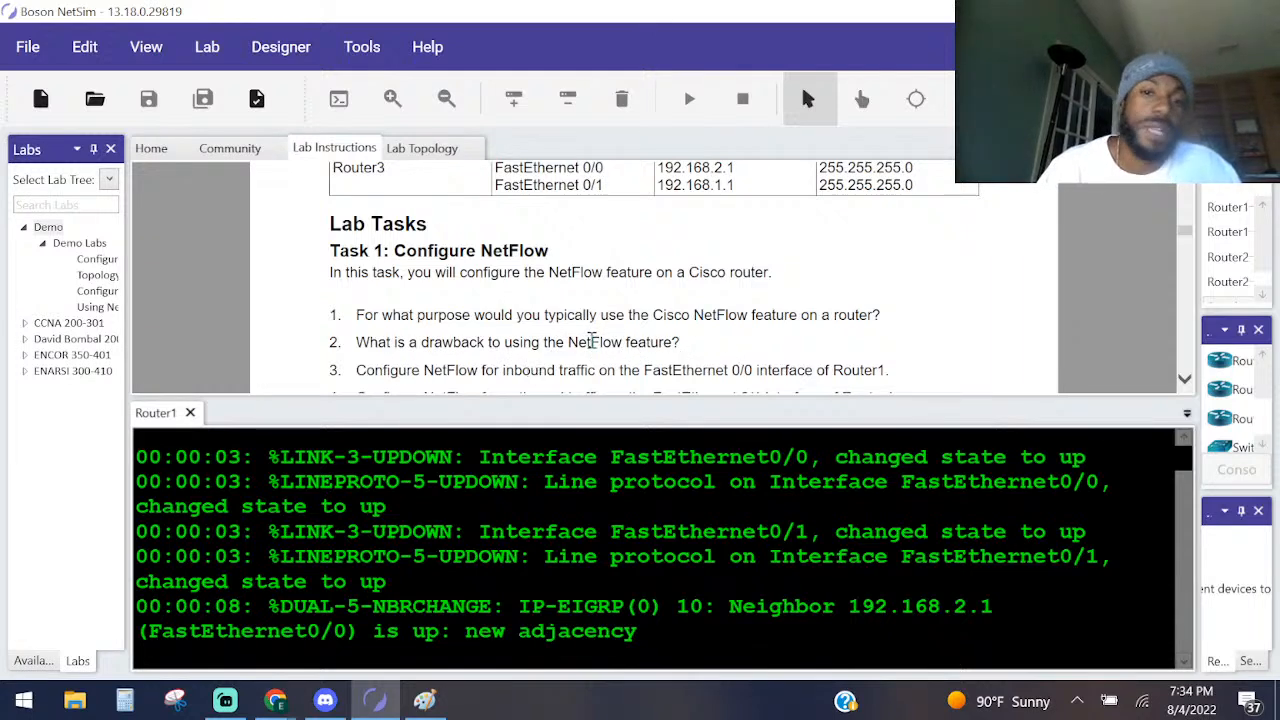
pyautogui.scroll(1, 595, 350)
pyautogui.scroll(-2, 592, 345)
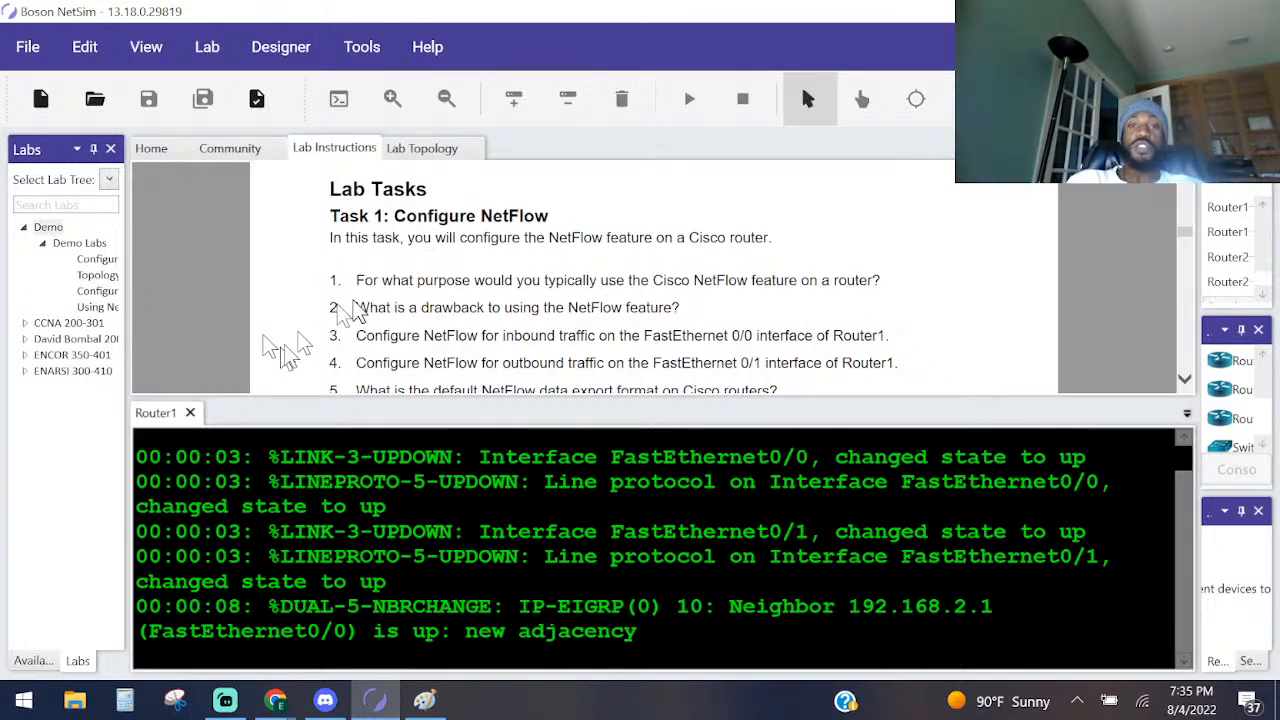
pyautogui.scroll(-10, 290, 335)
pyautogui.scroll(-5, 445, 312)
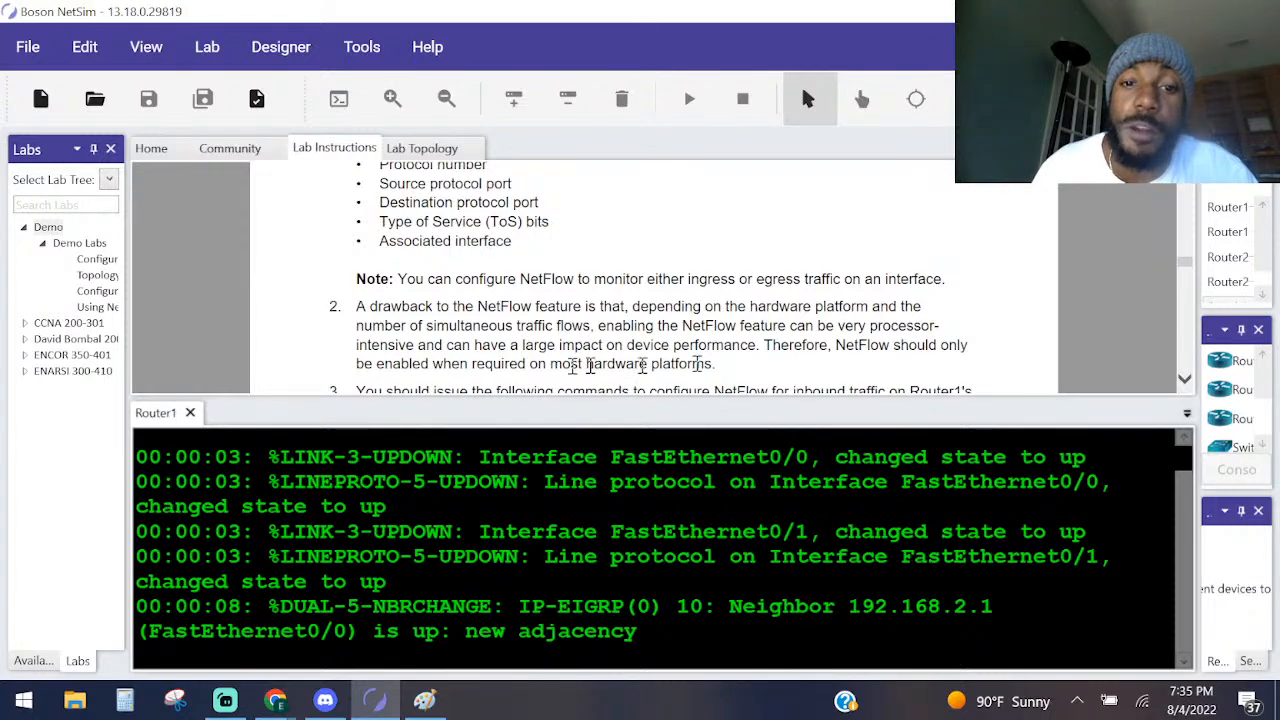
pyautogui.scroll(20, 706, 363)
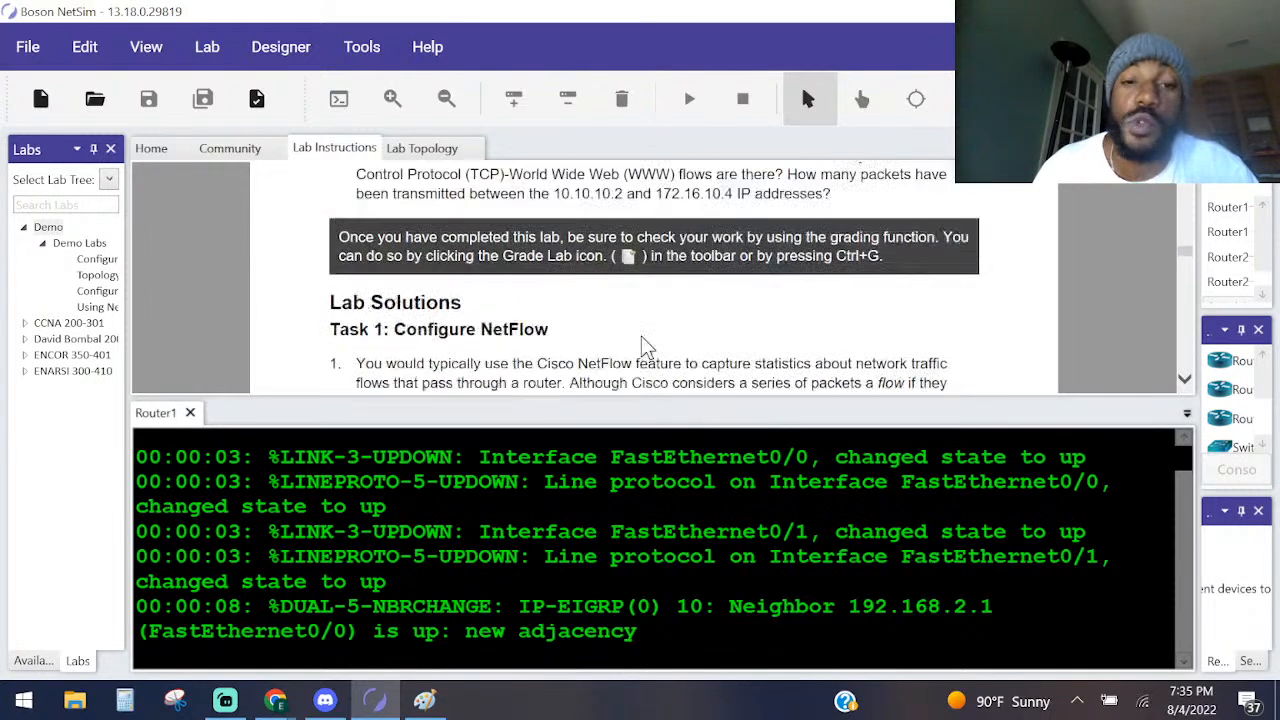
pyautogui.scroll(10, 549, 290)
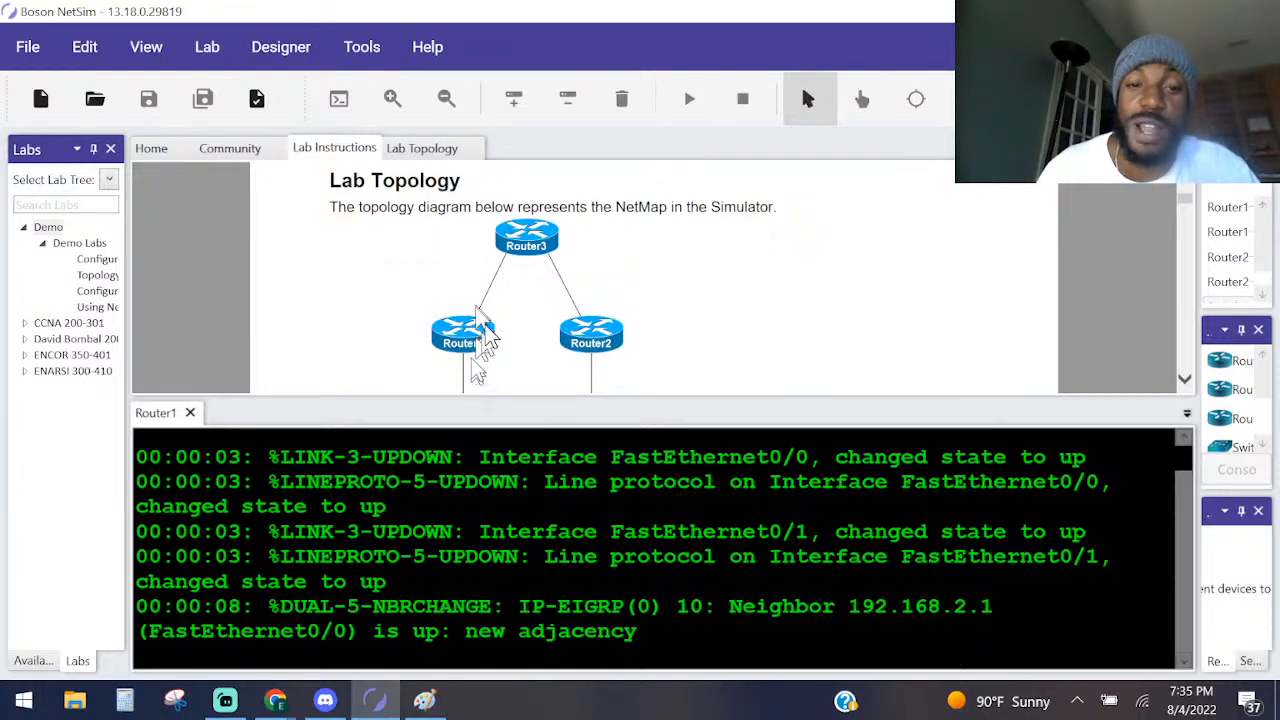
pyautogui.scroll(-10, 478, 350)
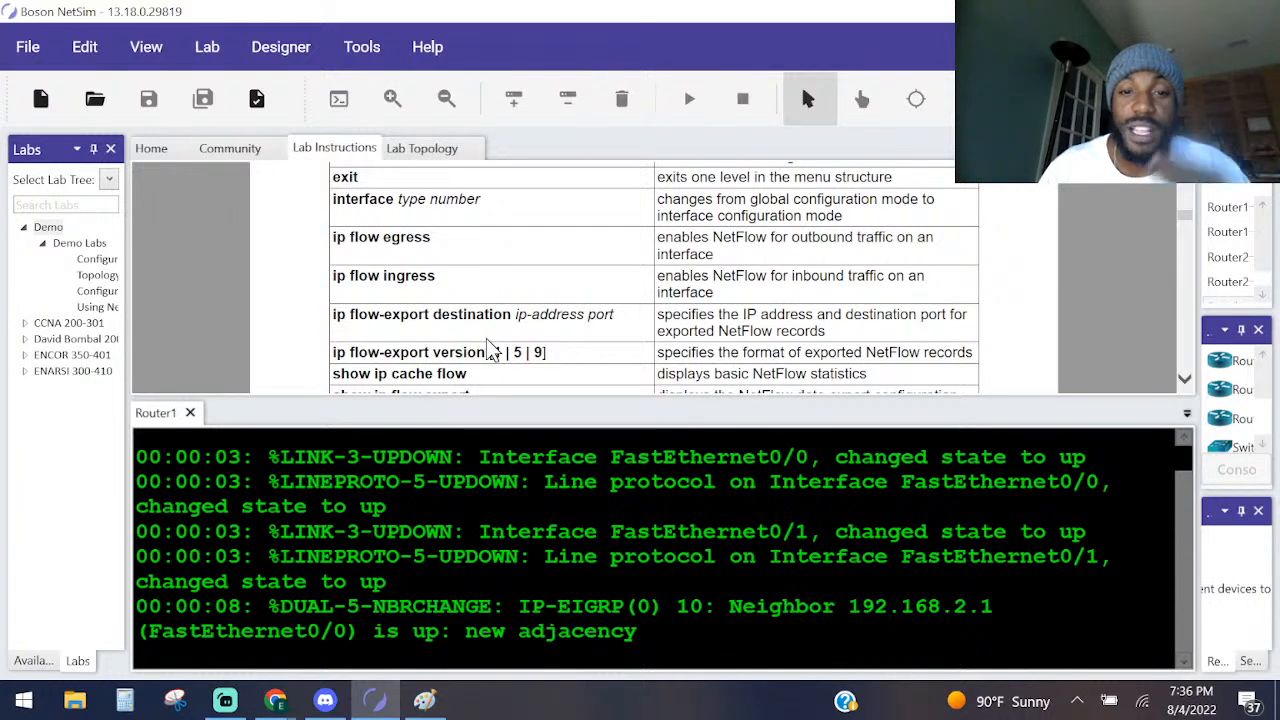
pyautogui.scroll(10, 491, 336)
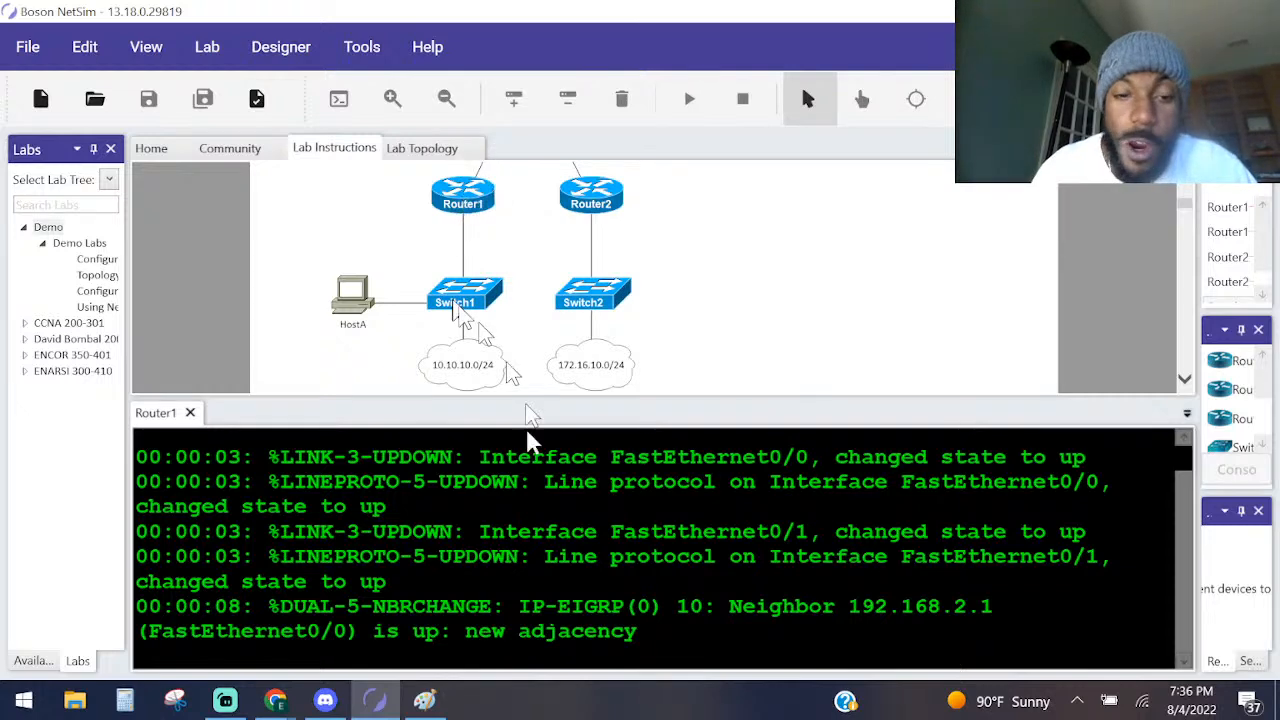
pyautogui.scroll(-10, 551, 363)
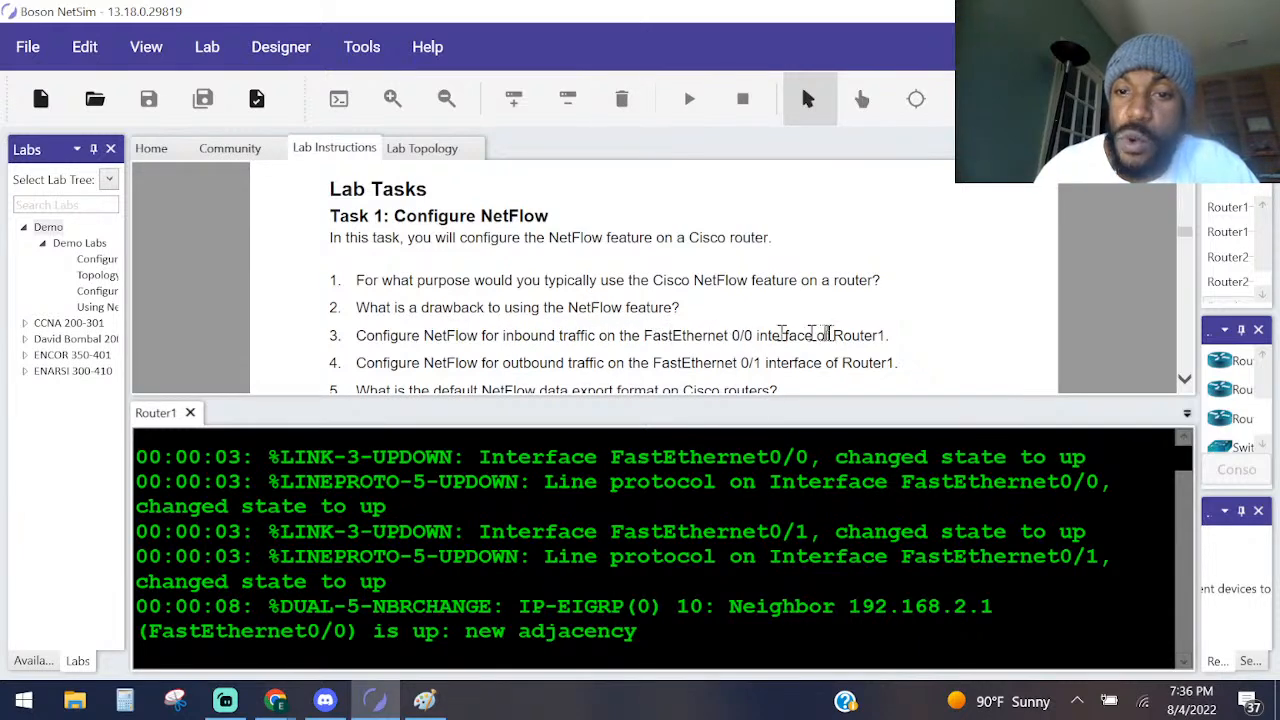
# Float the Lab Topology in its own window, make it narrower, and stretch it to the full screen height.
pyautogui.rightClick(421, 148)
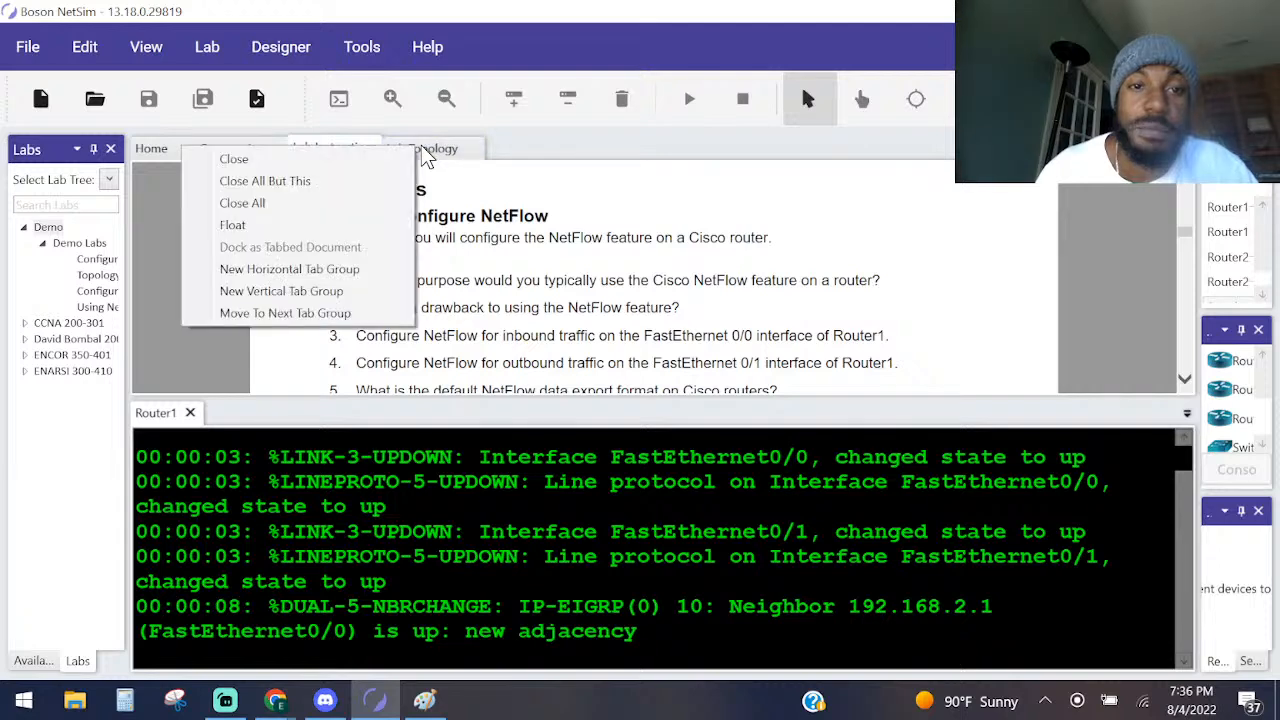
pyautogui.click(325, 203)
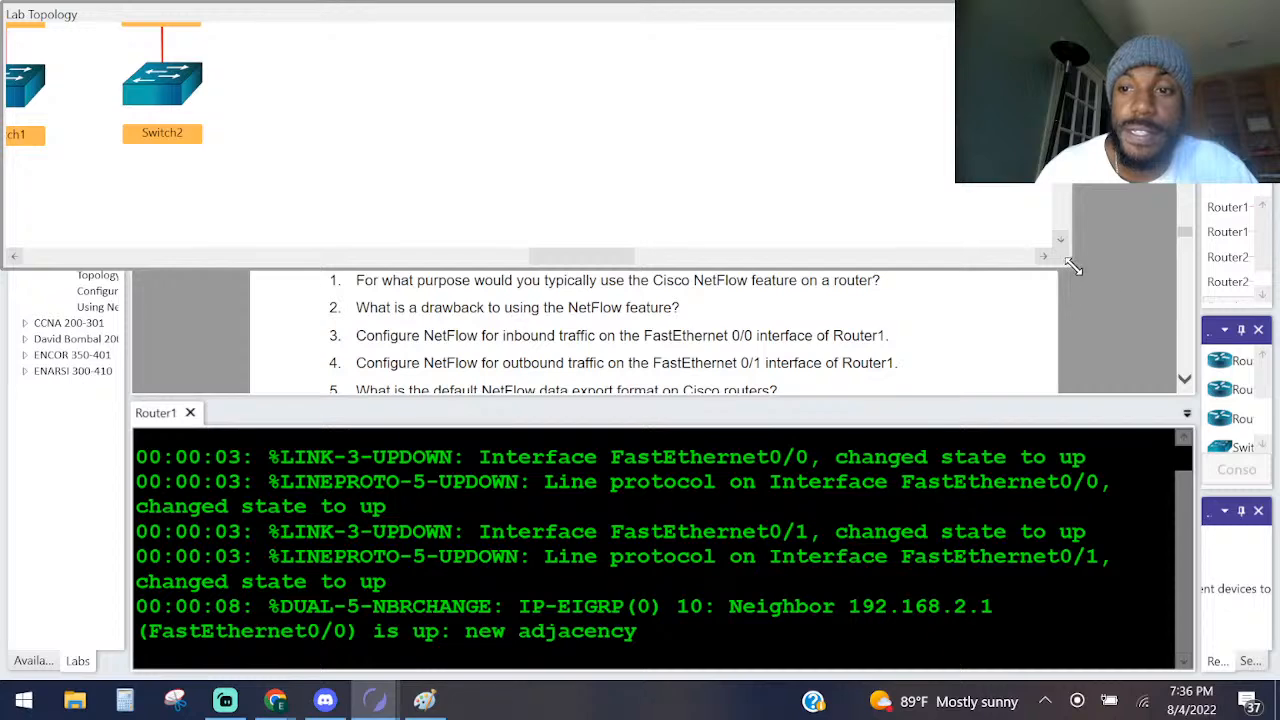
pyautogui.moveTo(1073, 265); pyautogui.dragTo(864, 428)
pyautogui.doubleClick(283, 8)
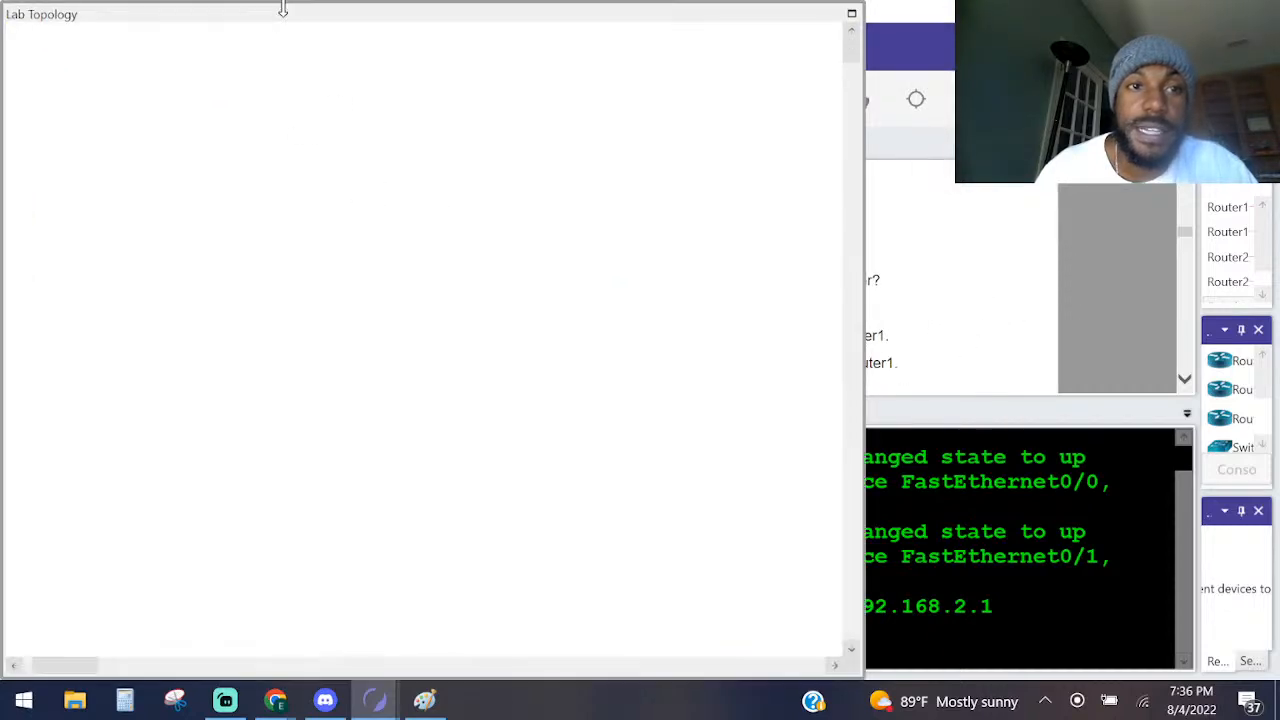
# Move the floating Lab Topology window and dock it back as a tabbed document.
pyautogui.moveTo(283, 8); pyautogui.dragTo(490, 104)
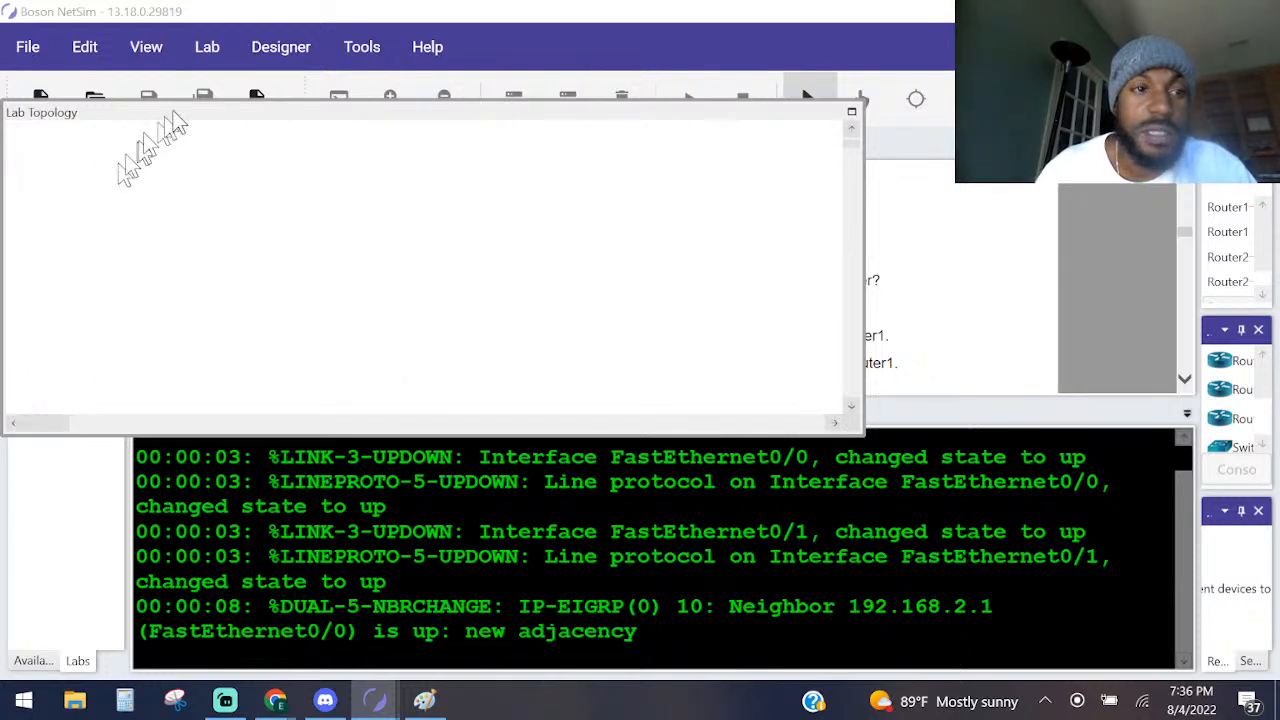
pyautogui.moveTo(194, 112); pyautogui.dragTo(374, 262)
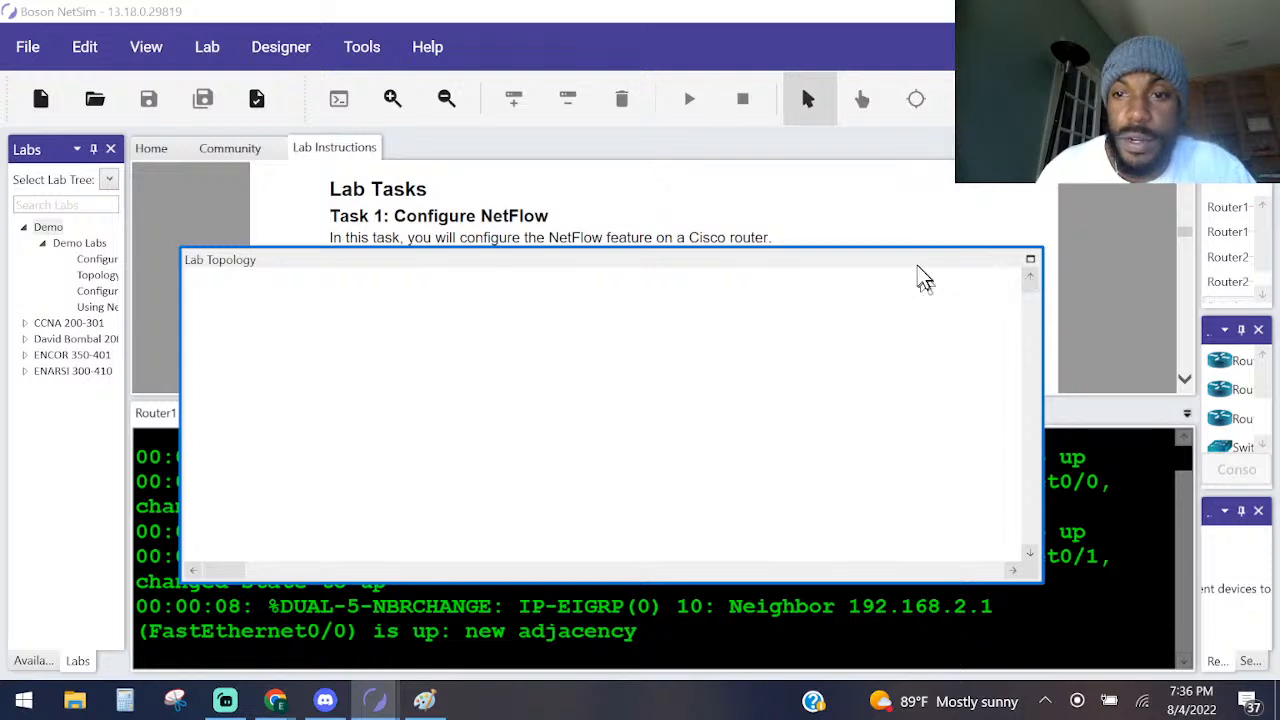
pyautogui.moveTo(917, 265); pyautogui.dragTo(500, 207)
pyautogui.rightClick(500, 209)
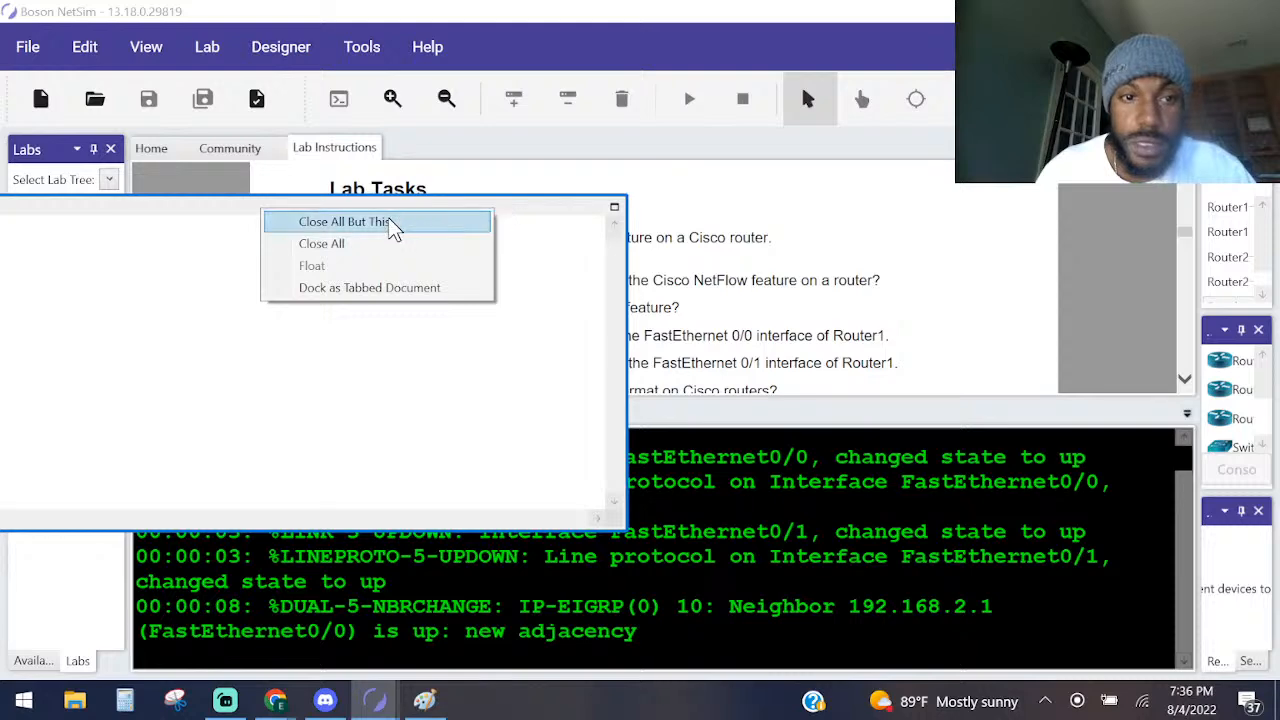
pyautogui.click(370, 287)
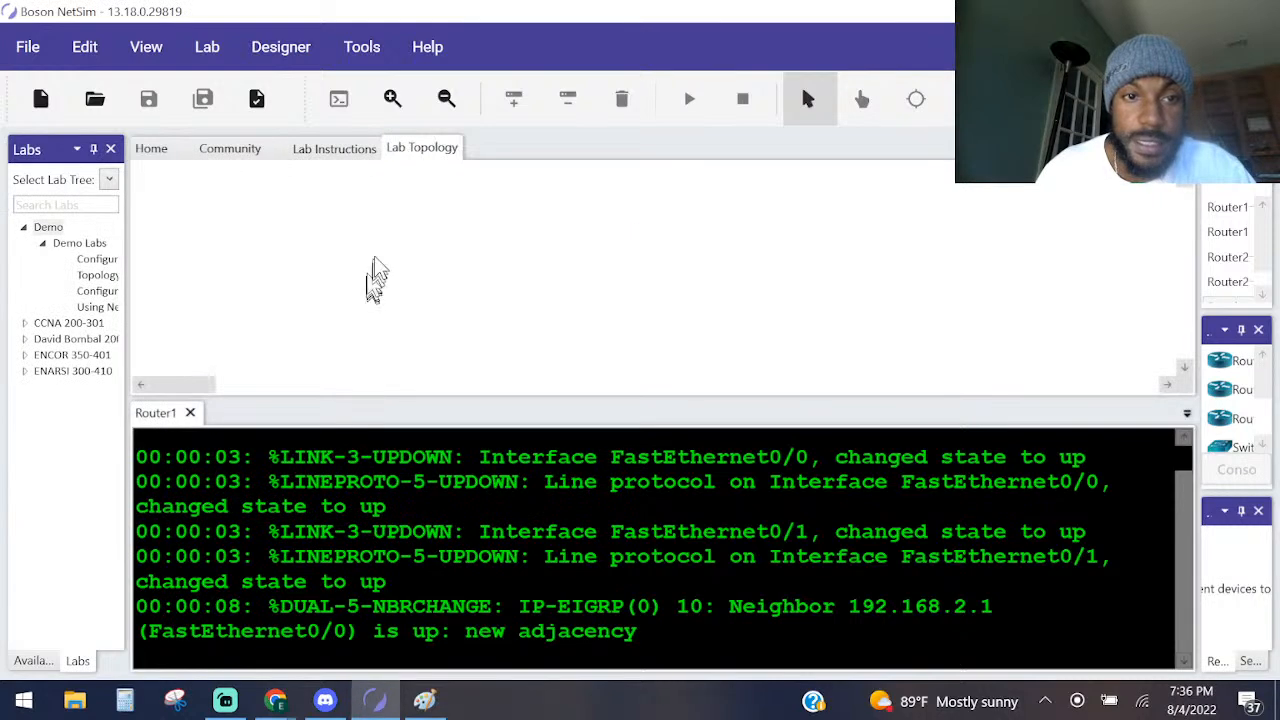
# Look for the network devices across the docked Lab Topology canvas, checking the Lab Instructions along the way.
pyautogui.click(340, 150)
pyautogui.click(420, 150)
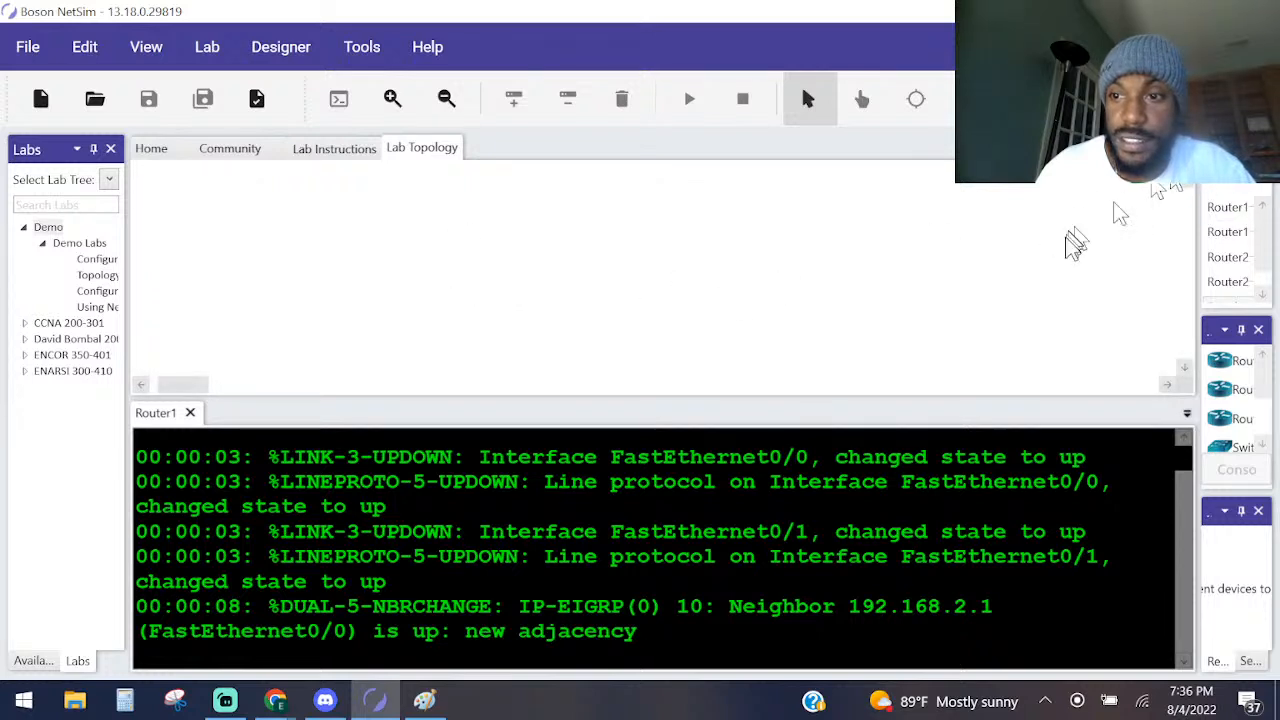
pyautogui.scroll(-5, 405, 290)
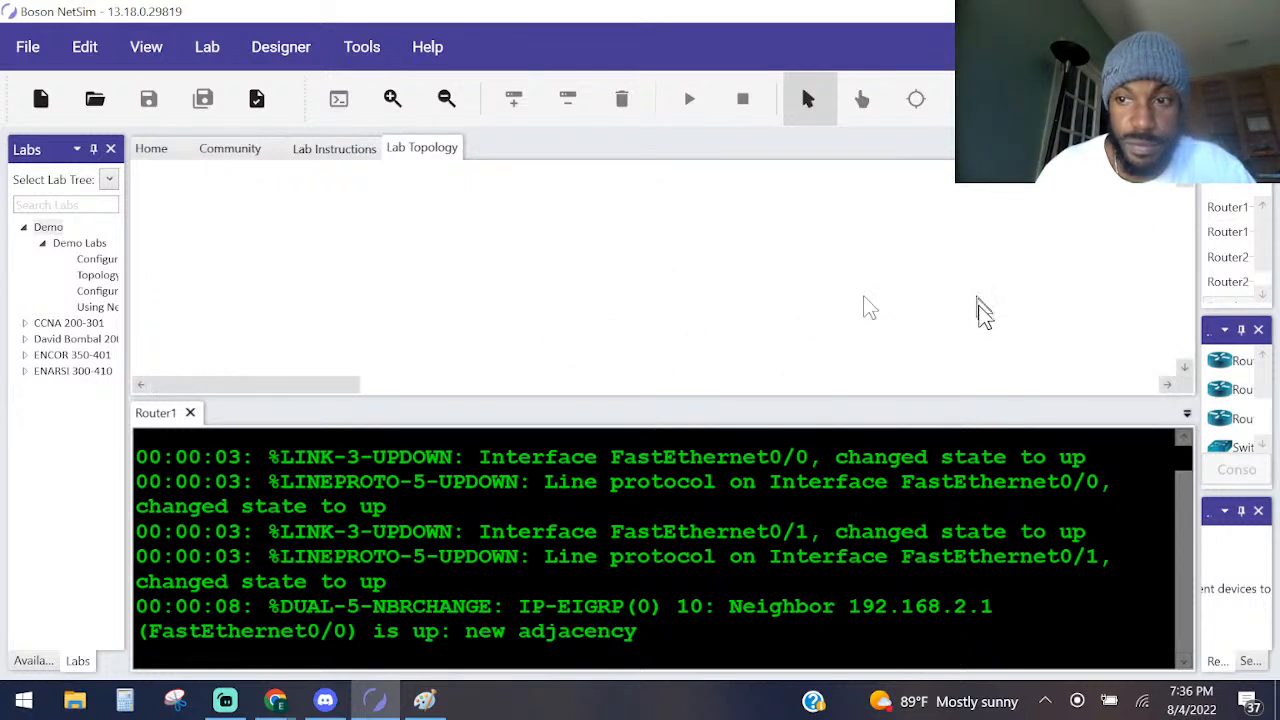
pyautogui.scroll(-4, 980, 306)
pyautogui.scroll(5, 1044, 334)
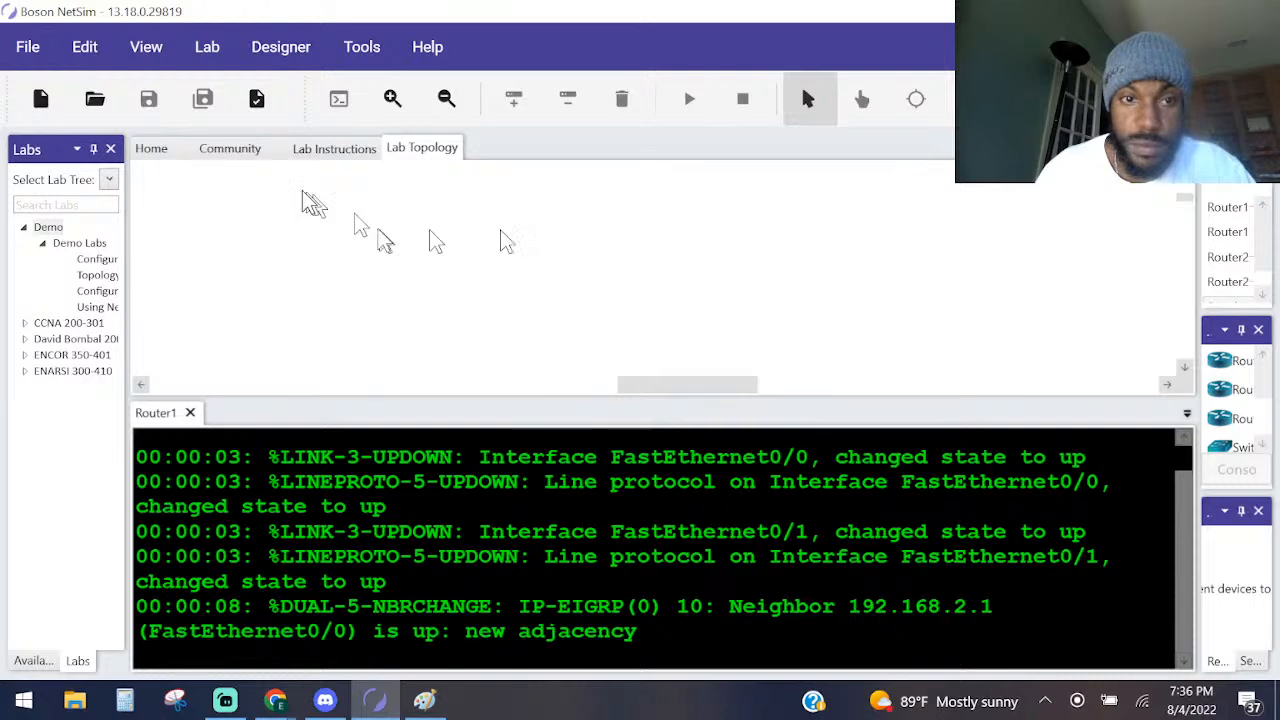
pyautogui.click(334, 148)
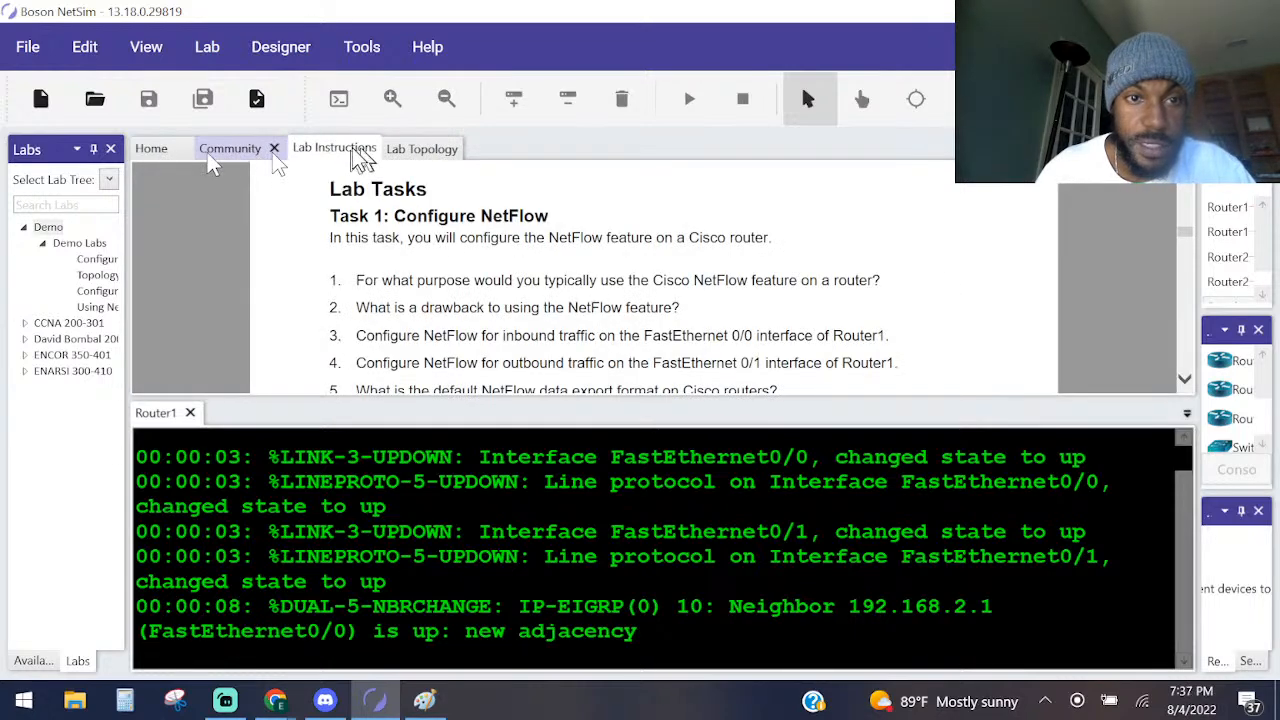
pyautogui.click(410, 152)
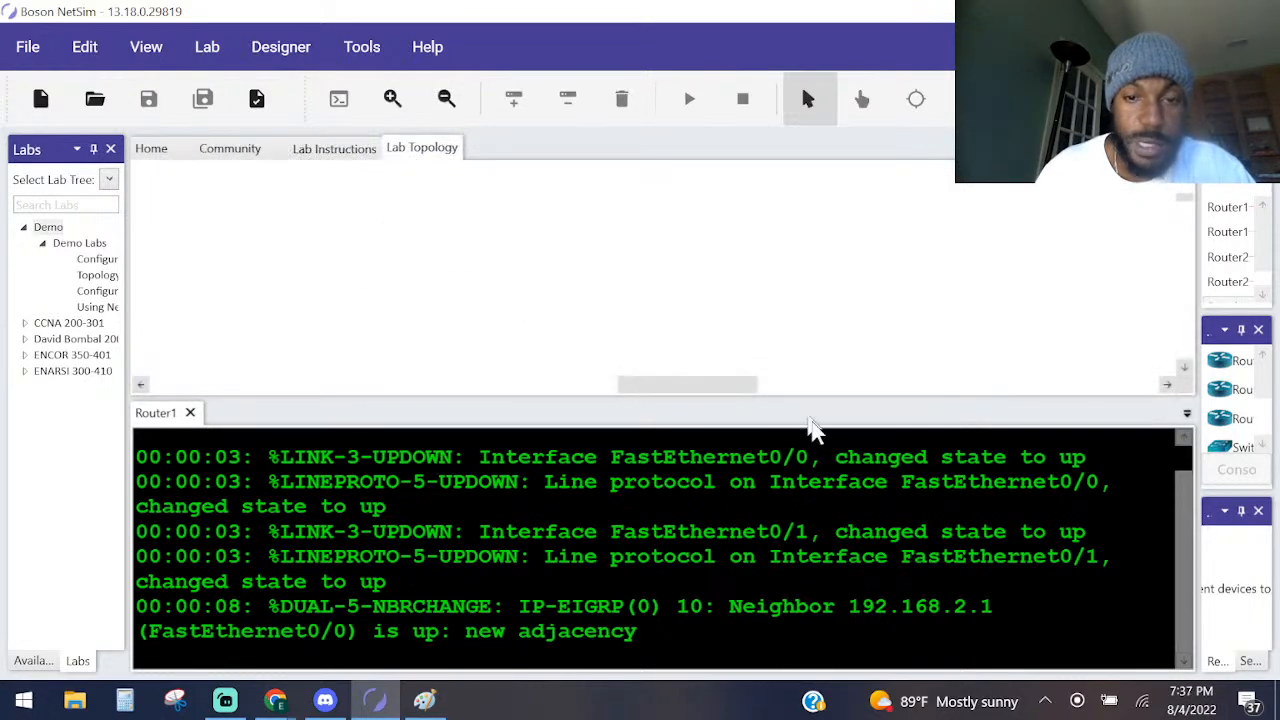
pyautogui.moveTo(675, 384); pyautogui.dragTo(391, 366)
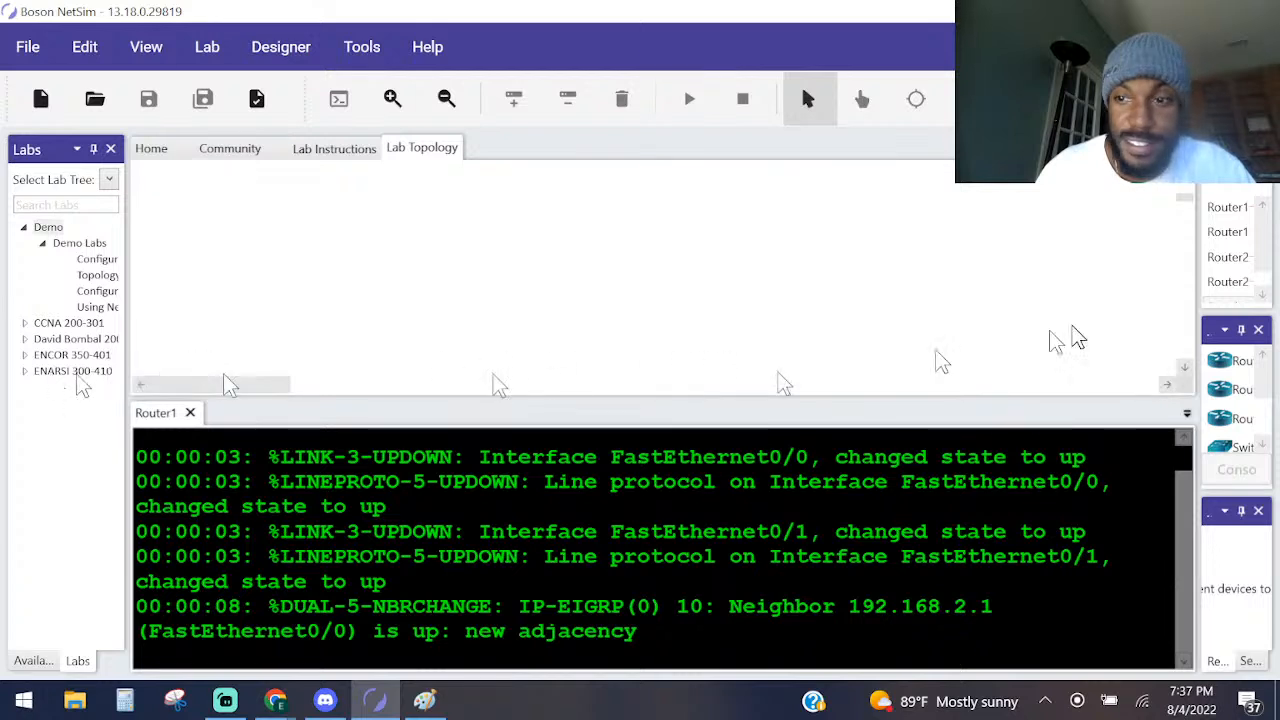
pyautogui.scroll(-3, 778, 354)
pyautogui.scroll(5, 656, 320)
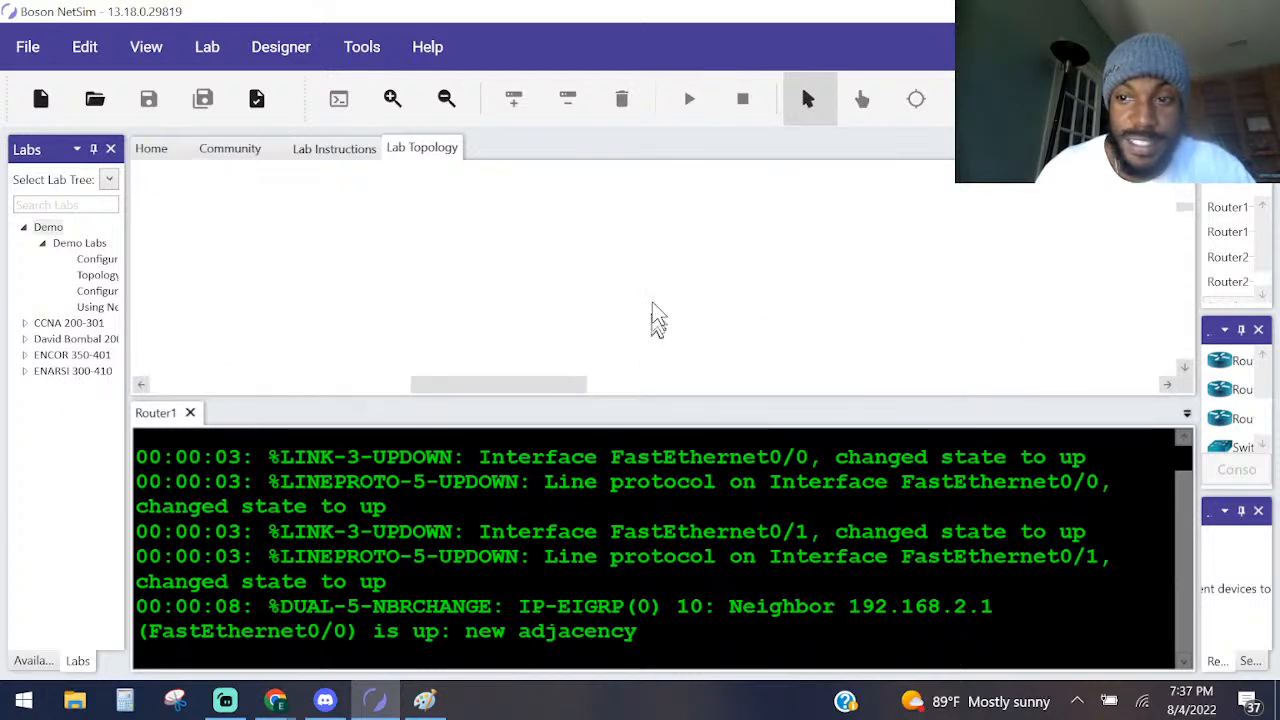
pyautogui.scroll(-2, 600, 300)
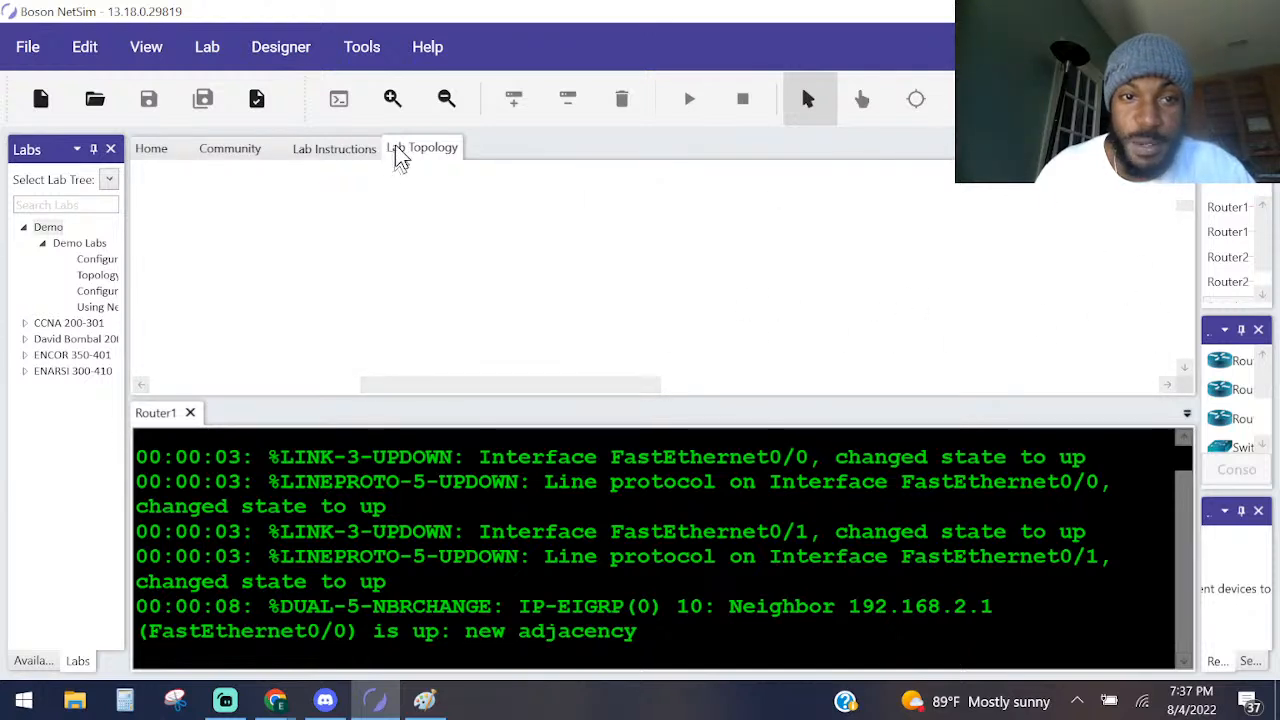
# Float the Lab Topology again, maximize its window, and bring the enlarged router, switch and HostA diagram into view.
pyautogui.rightClick(437, 167)
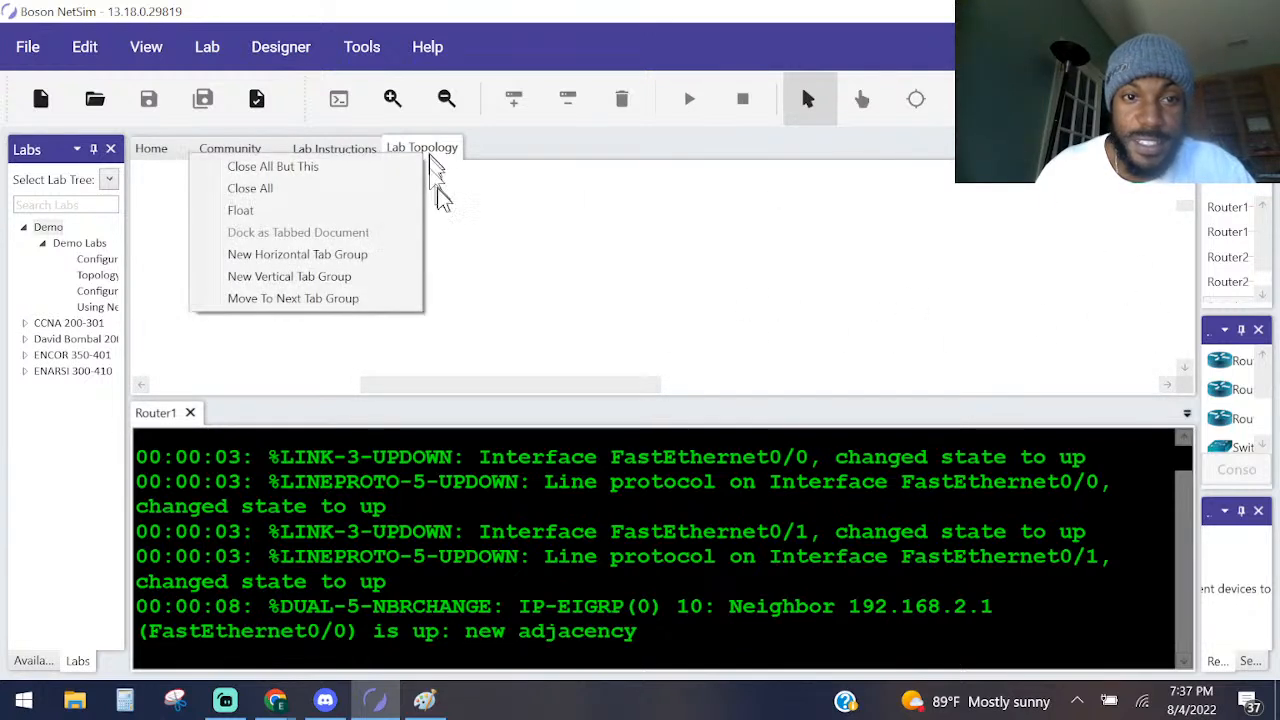
pyautogui.click(373, 231)
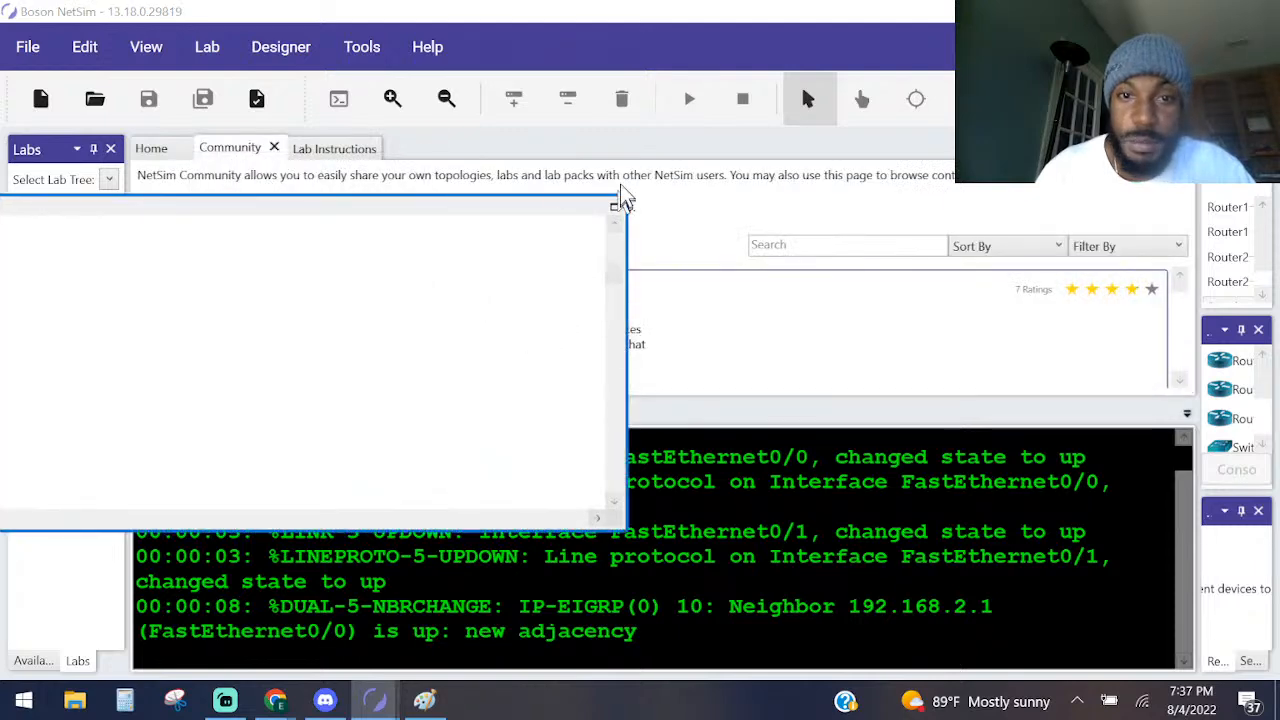
pyautogui.doubleClick(544, 212)
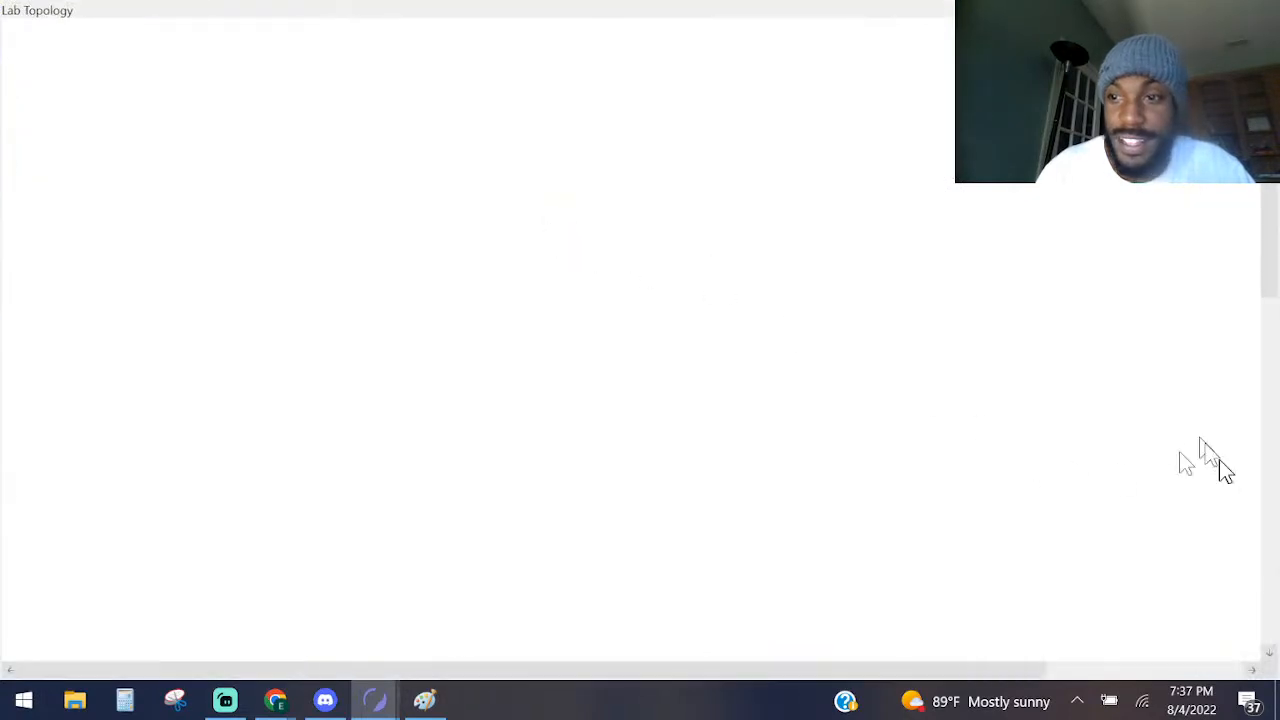
pyautogui.moveTo(1266, 277); pyautogui.dragTo(1246, 446)
pyautogui.scroll(8, 790, 402)
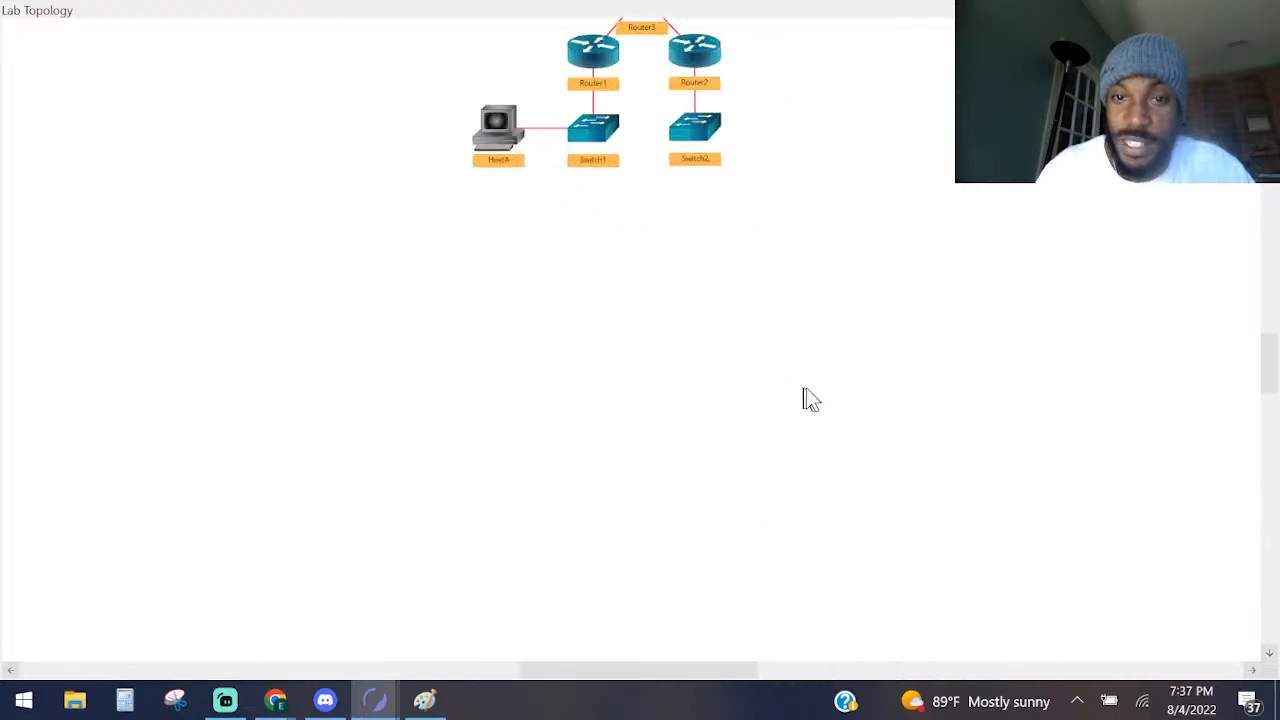
pyautogui.moveTo(1266, 373); pyautogui.dragTo(1268, 345)
pyautogui.scroll(5, 1003, 363)
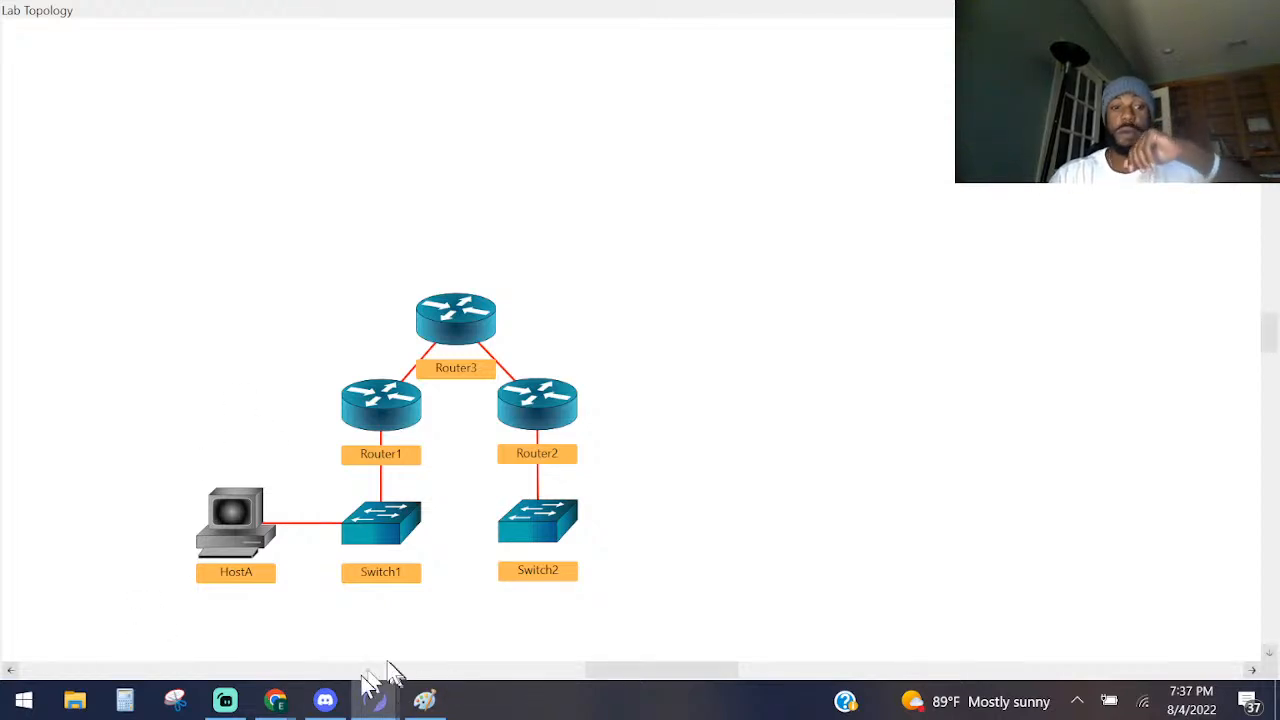
# Switch to NetFlow_Architecture.png in Paint and undo the brush stroke running from the switch to the NetFlow Collector.
pyautogui.click(440, 701)
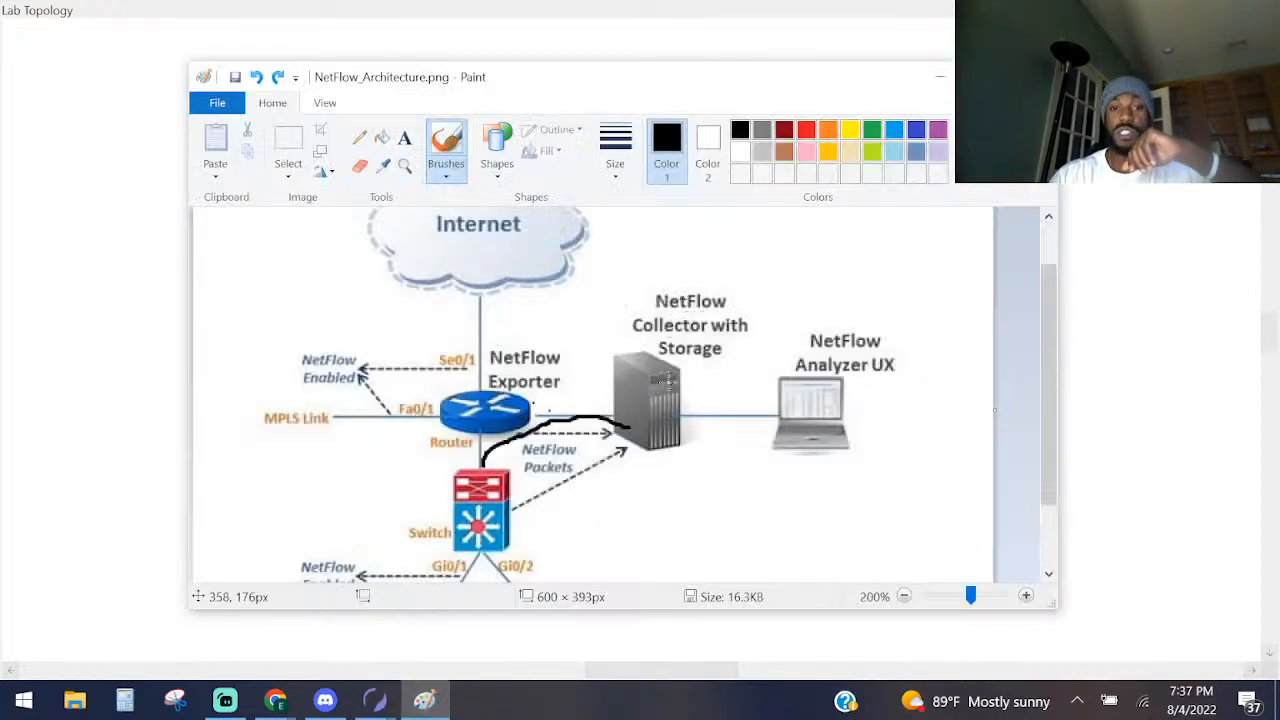
pyautogui.moveTo(690, 342)
pyautogui.mouseDown()
pyautogui.moveTo(606, 305)
pyautogui.moveTo(722, 375)
pyautogui.mouseUp()
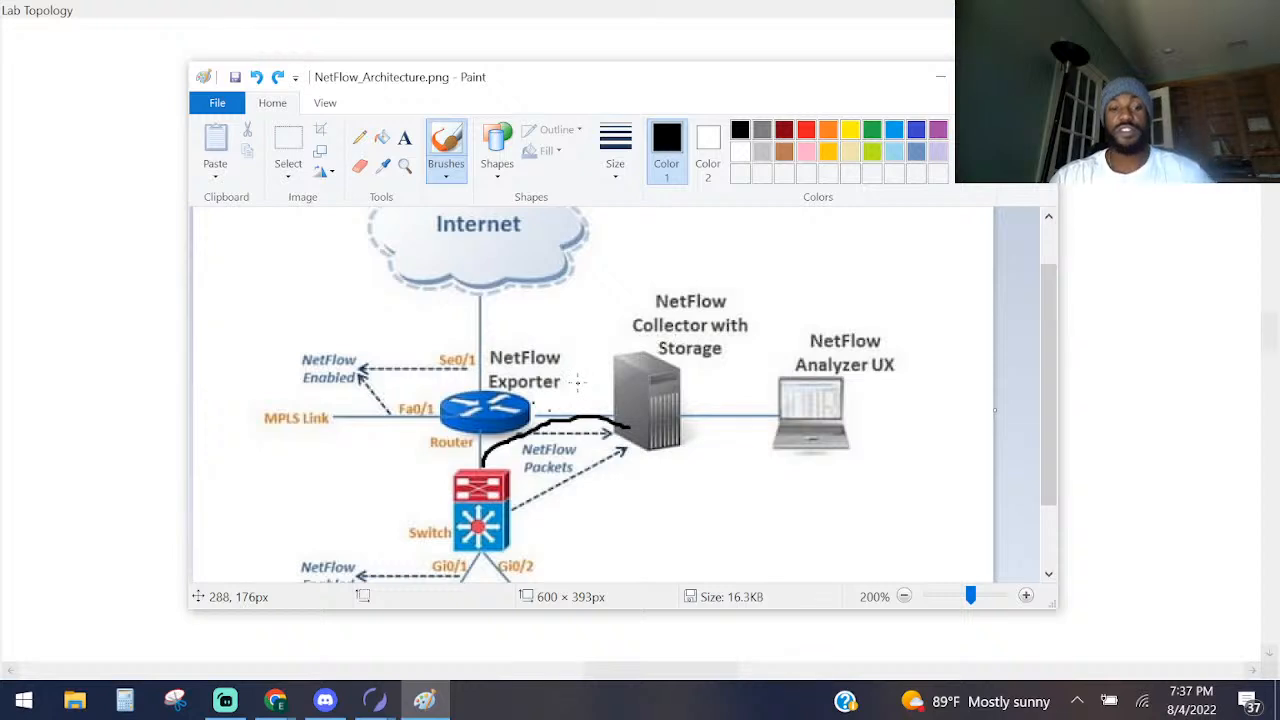
pyautogui.hotkey('ctrl', 'z')
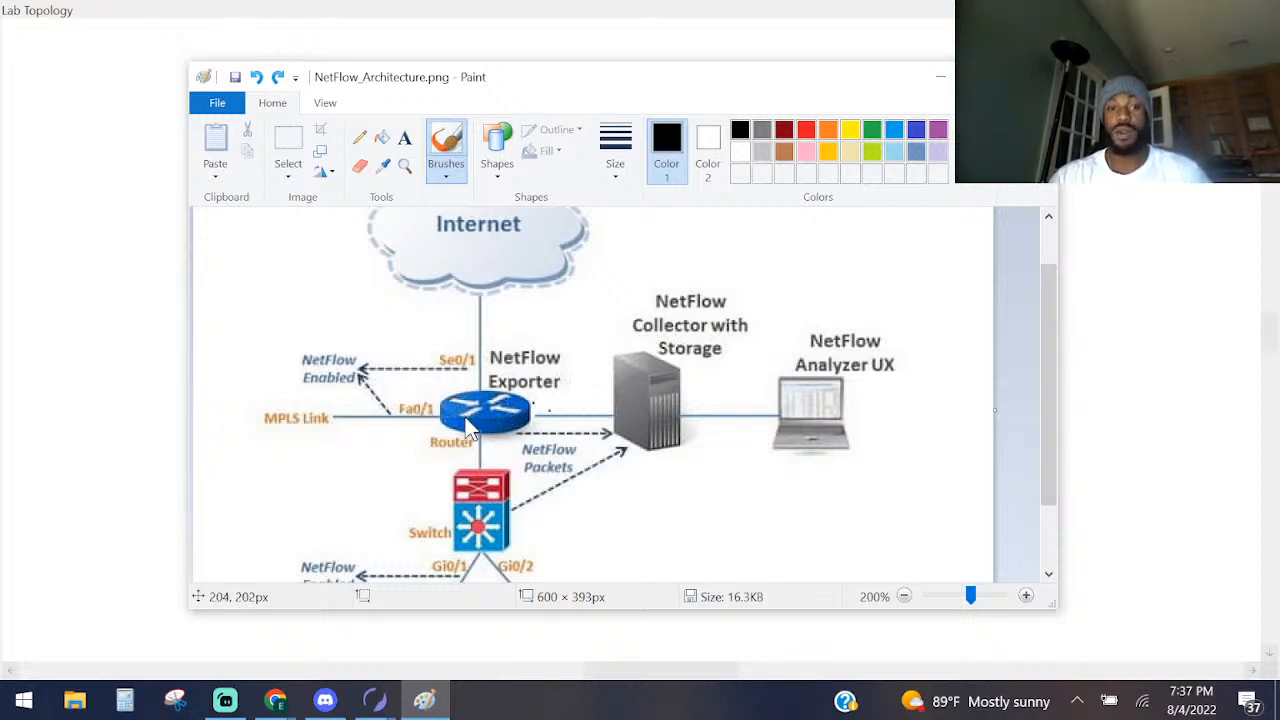
# Brush the traffic path from the switch through the router with an arrow to the NetFlow Collector, and circle the collector.
pyautogui.moveTo(486, 508); pyautogui.dragTo(483, 448)
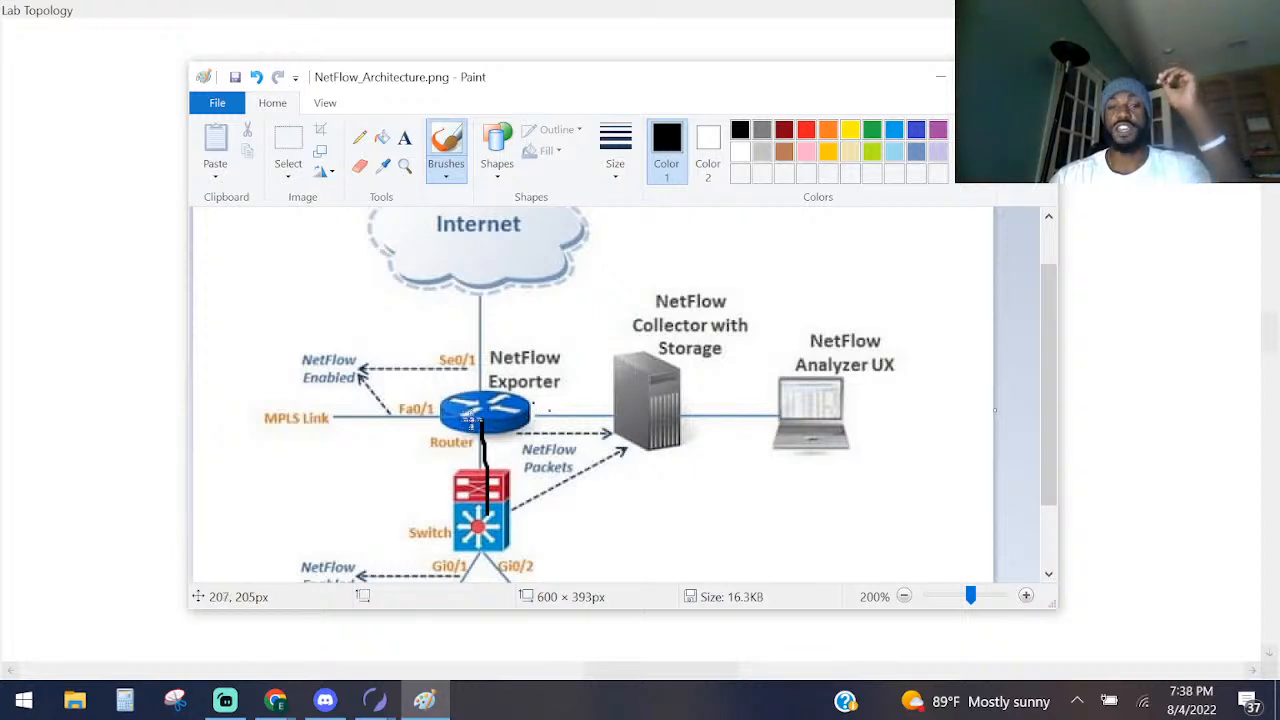
pyautogui.moveTo(466, 415)
pyautogui.mouseDown()
pyautogui.moveTo(606, 403)
pyautogui.moveTo(598, 423)
pyautogui.moveTo(572, 384)
pyautogui.moveTo(600, 382)
pyautogui.mouseUp()
pyautogui.moveTo(672, 340)
pyautogui.mouseDown()
pyautogui.moveTo(632, 350)
pyautogui.moveTo(610, 425)
pyautogui.moveTo(706, 400)
pyautogui.moveTo(679, 325)
pyautogui.mouseUp()
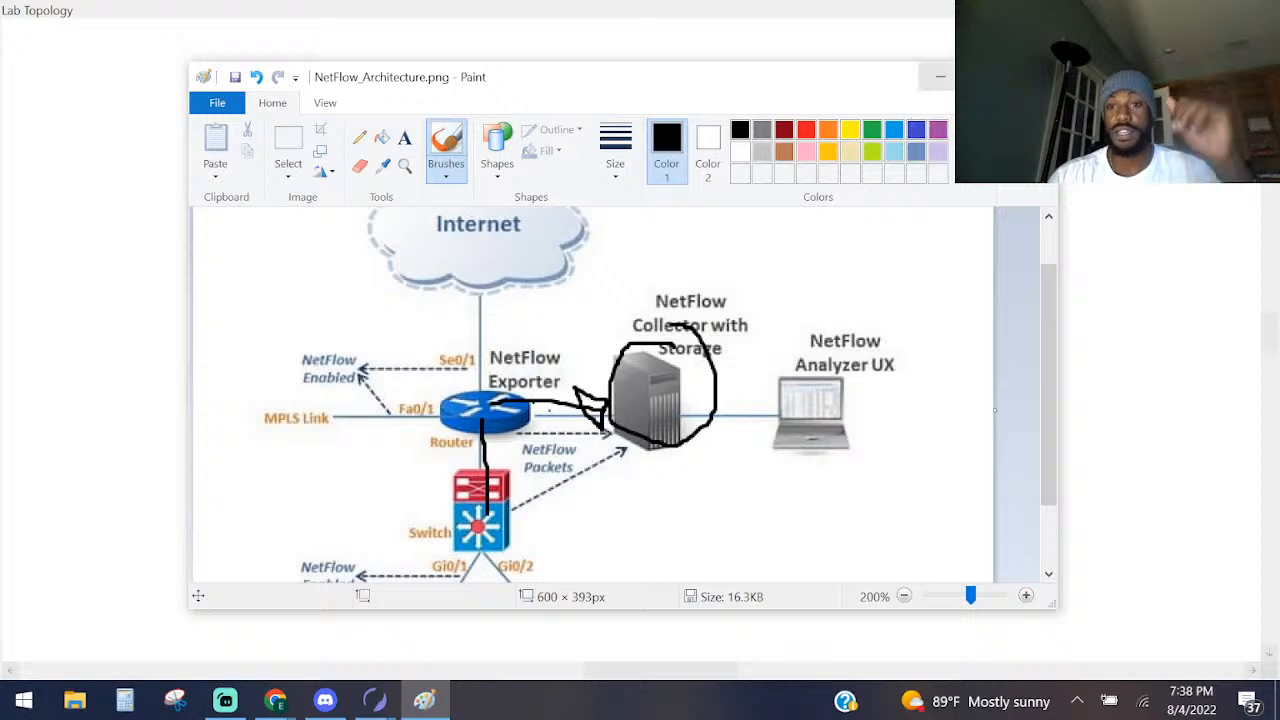
# Return to Boson NetSim, open Router1's console from the topology, and show the Task 1 questions in the Lab Instructions.
pyautogui.click(940, 77)
pyautogui.doubleClick(388, 406)
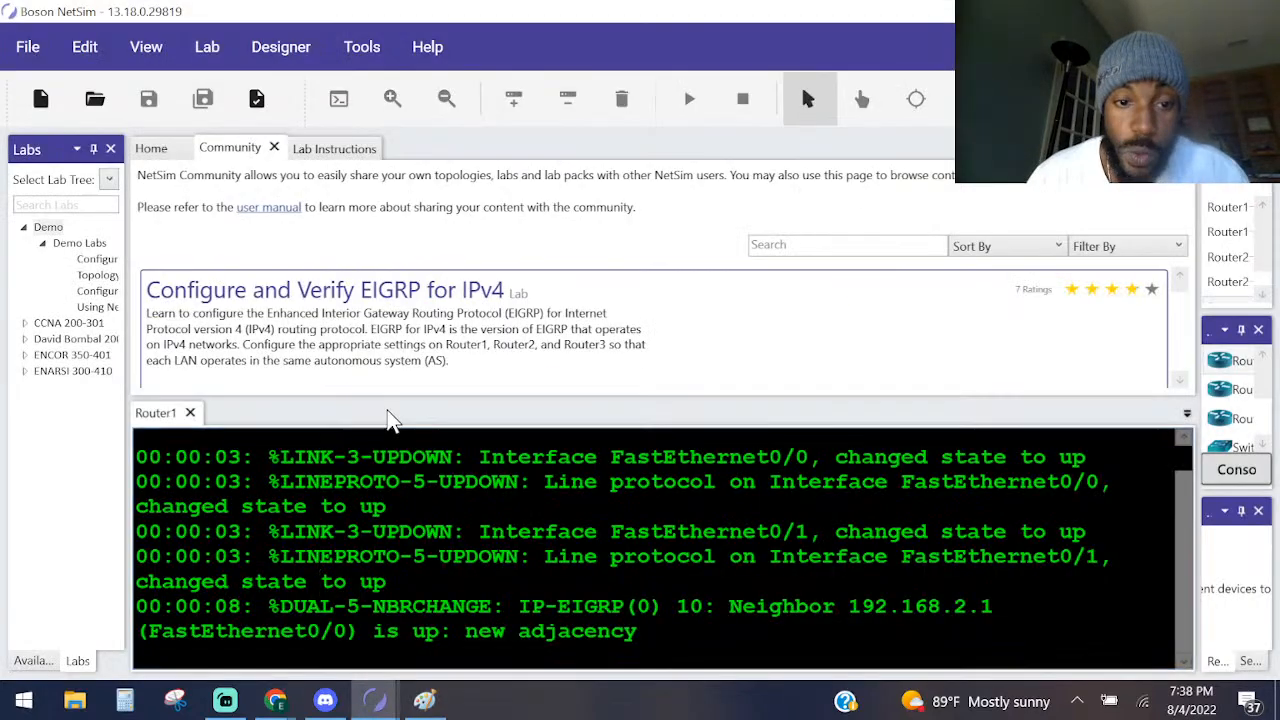
pyautogui.click(340, 150)
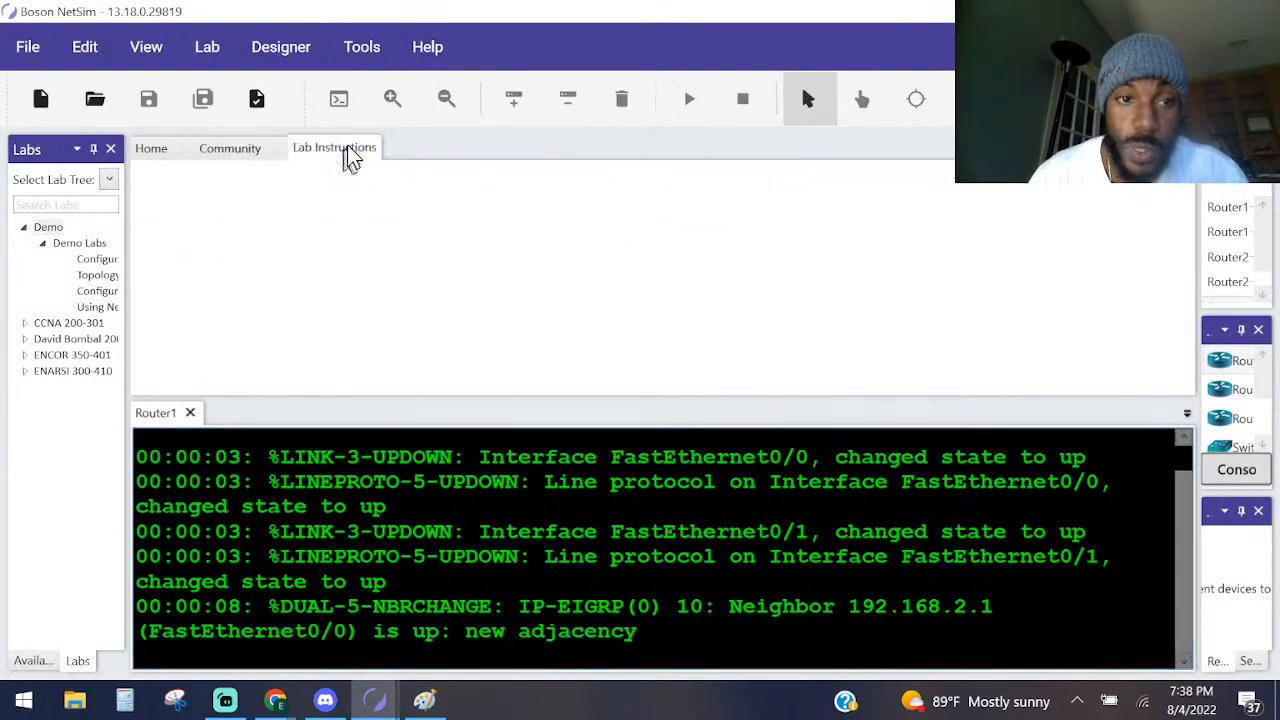
pyautogui.scroll(-1, 595, 335)
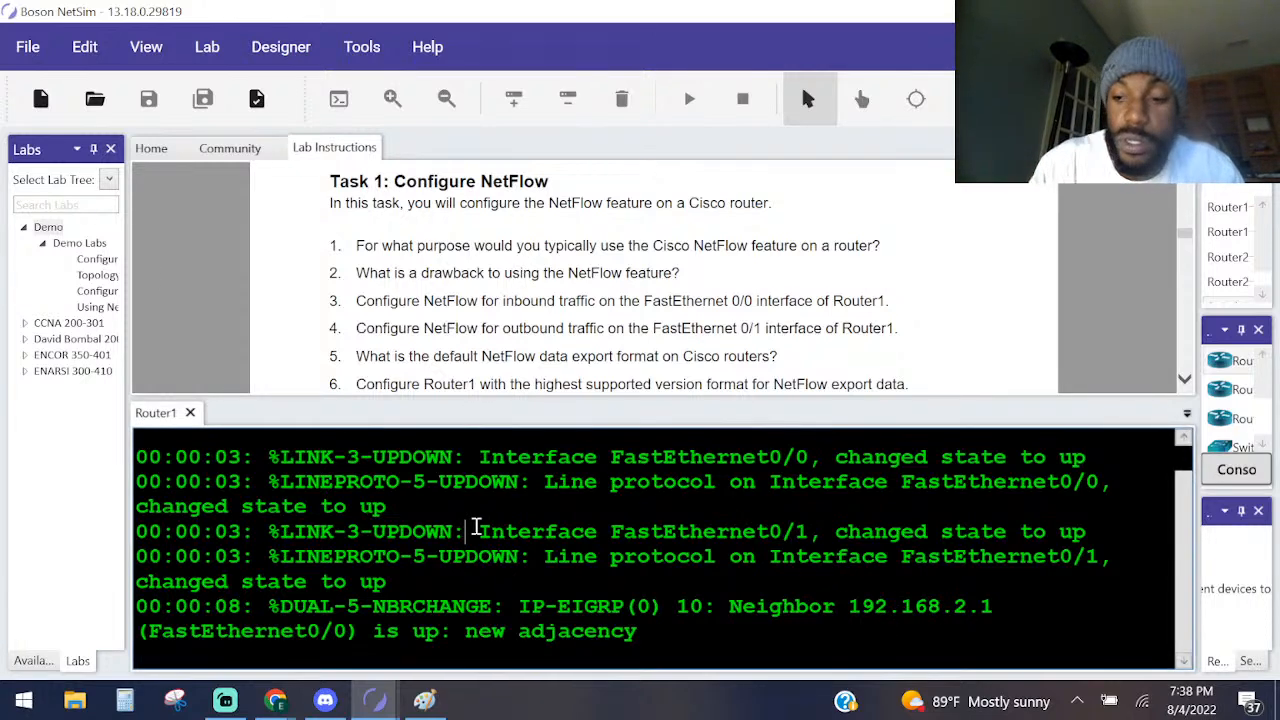
# Wake Router1's console, enter privileged mode with ena, and enter global configuration mode with configure terminal.
pyautogui.press('Return')
pyautogui.press('Return')
pyautogui.press('Return')
pyautogui.write('ena')
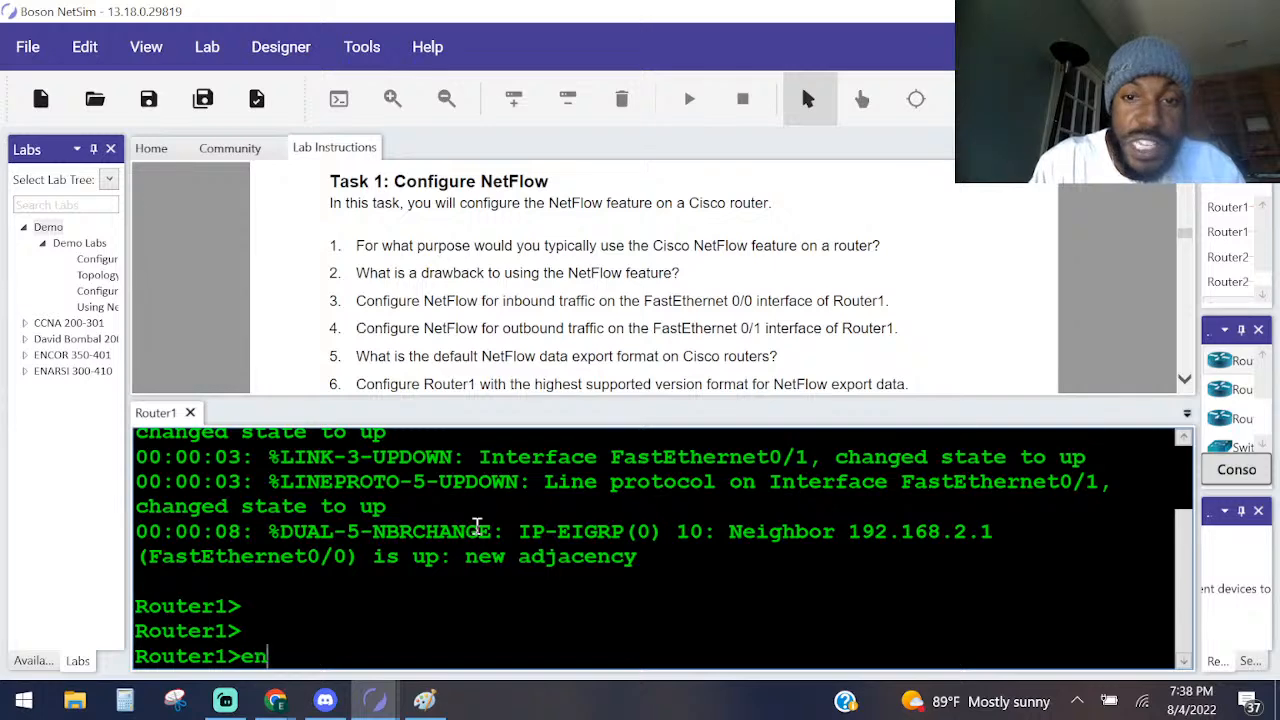
pyautogui.press('Return')
pyautogui.write('conf')
pyautogui.press('Tab')
pyautogui.write('t')
pyautogui.press('Tab')
pyautogui.press('Return')
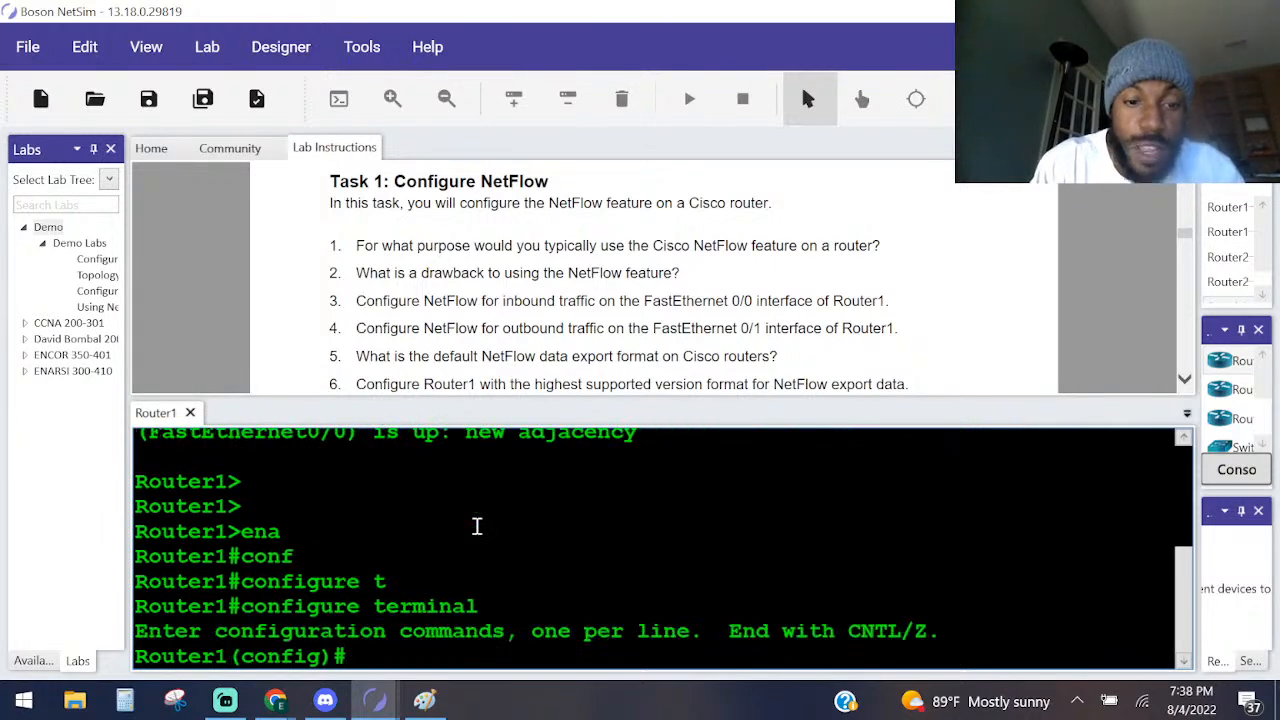
# Enter interface configuration mode on Router1 with interface fastEthernet 0/0.
pyautogui.write('in')
pyautogui.press('Tab')
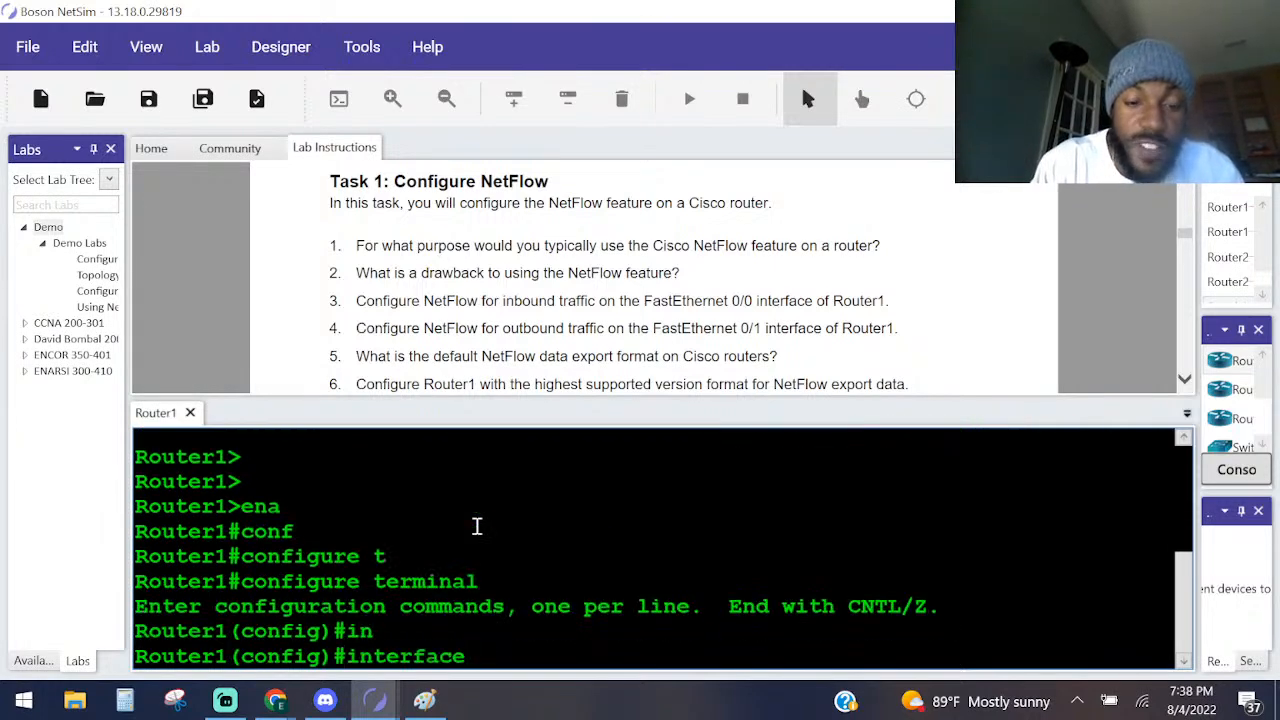
pyautogui.write('fa')
pyautogui.press('Tab')
pyautogui.write('0/0')
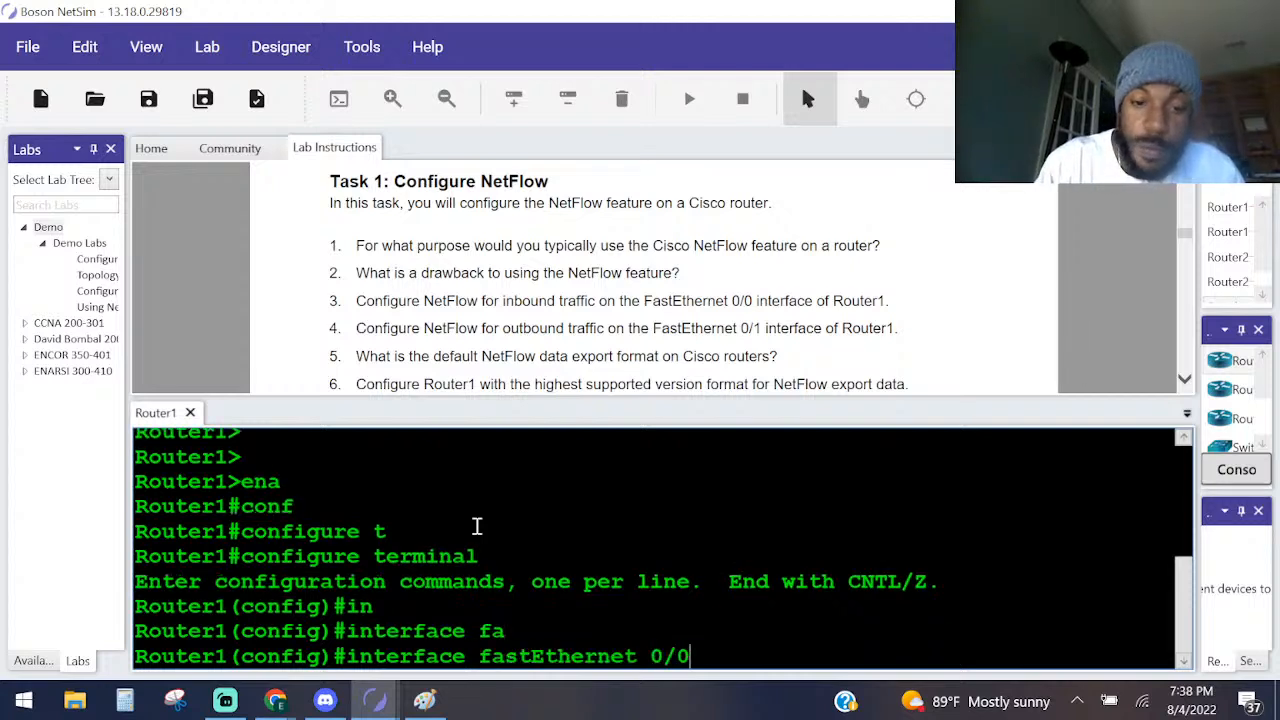
pyautogui.press('Return')
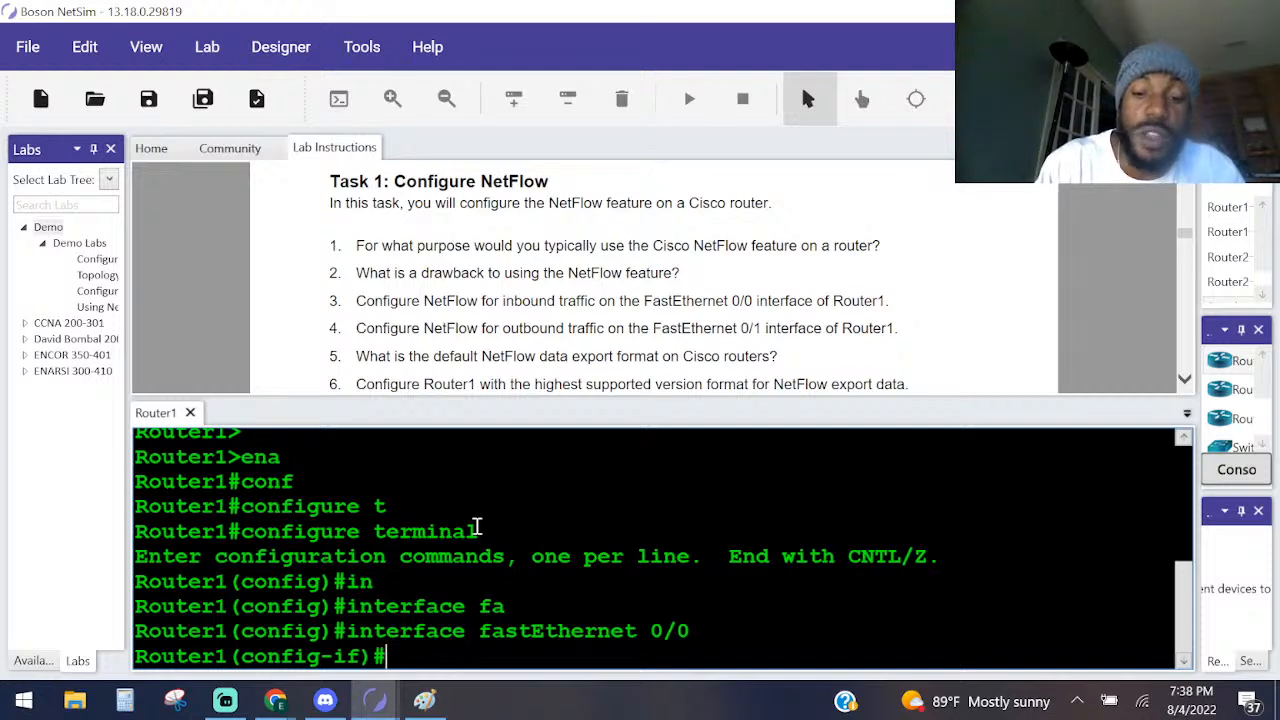
# List the options of the ip flow command with ip flow ?, and highlight the egress and ingress descriptions.
pyautogui.write('ip fl')
pyautogui.press('Tab')
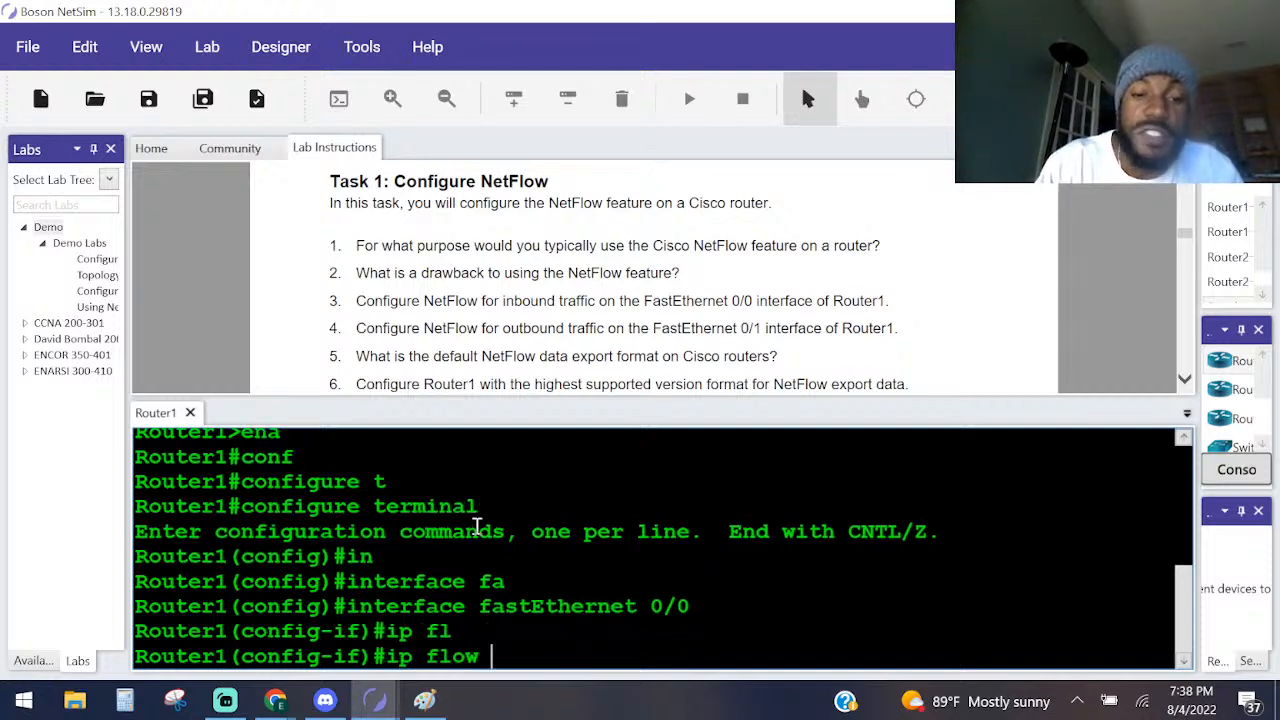
pyautogui.write('?')
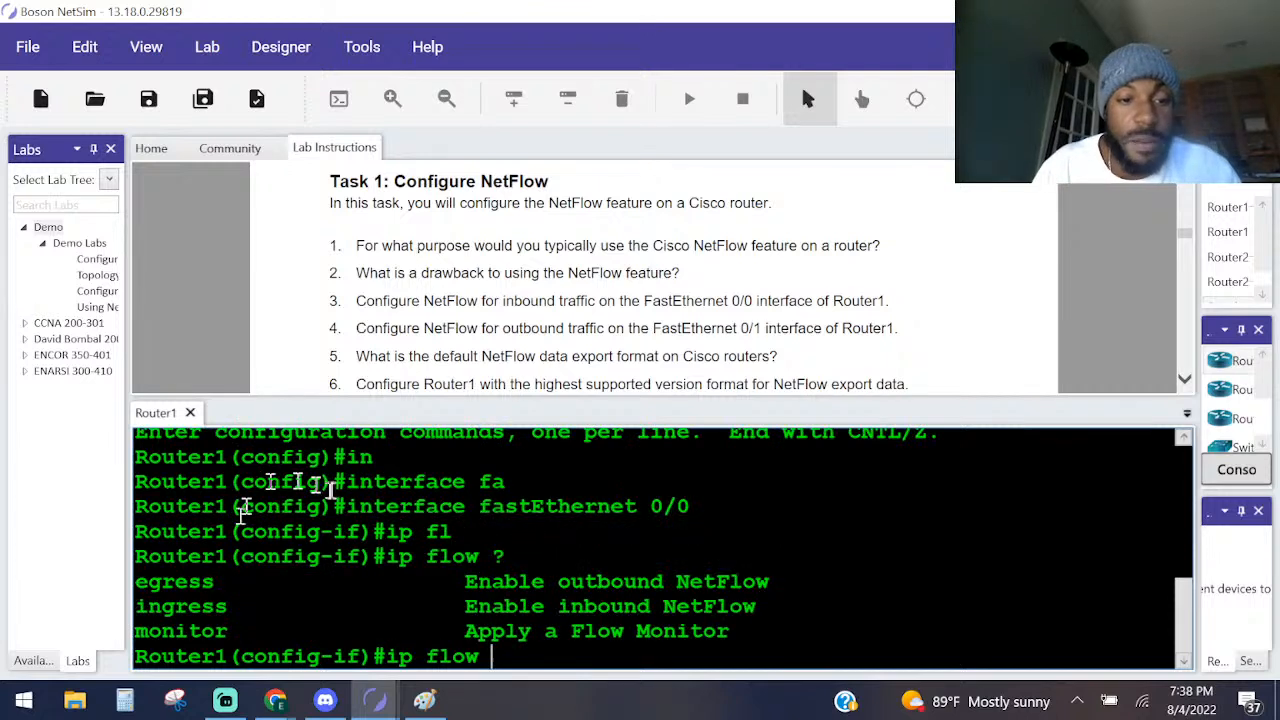
pyautogui.moveTo(468, 584); pyautogui.dragTo(770, 584)
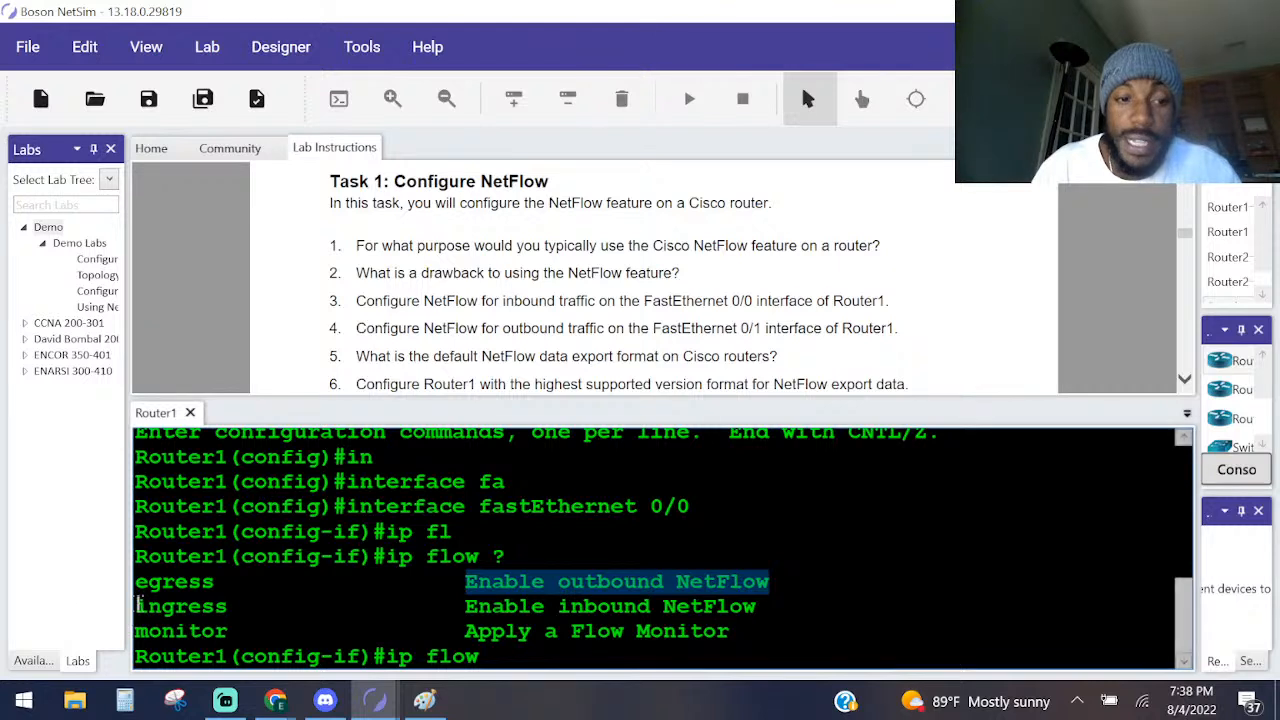
pyautogui.moveTo(137, 606); pyautogui.dragTo(153, 606)
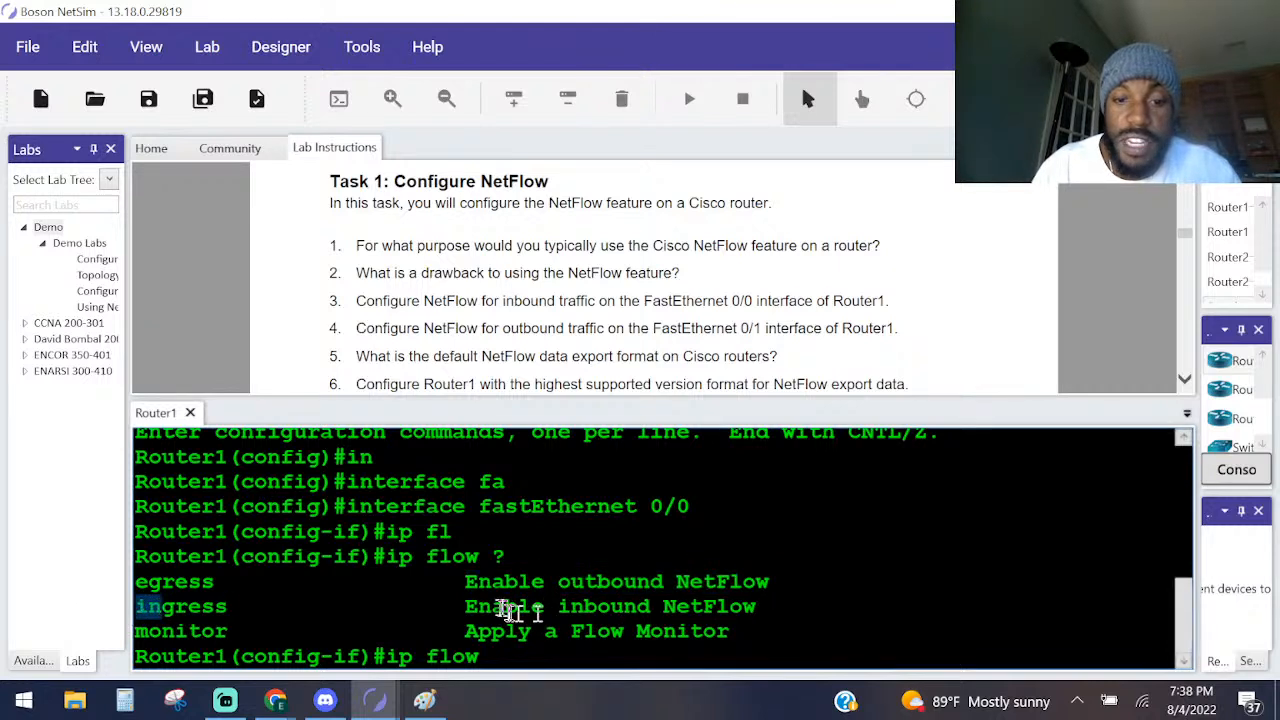
pyautogui.moveTo(479, 606); pyautogui.dragTo(757, 610)
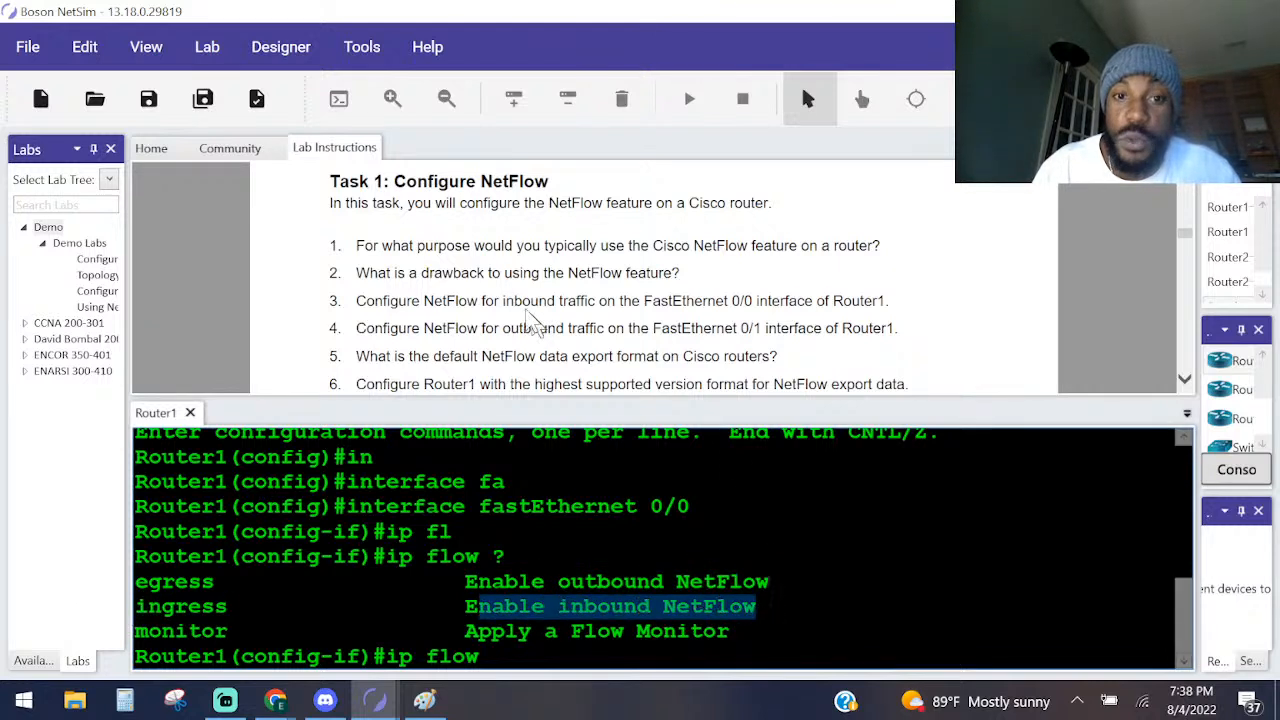
# Enable inbound NetFlow on Router1's FastEthernet 0/0 interface with ip flow ingress.
pyautogui.click(890, 300)
pyautogui.click(504, 584)
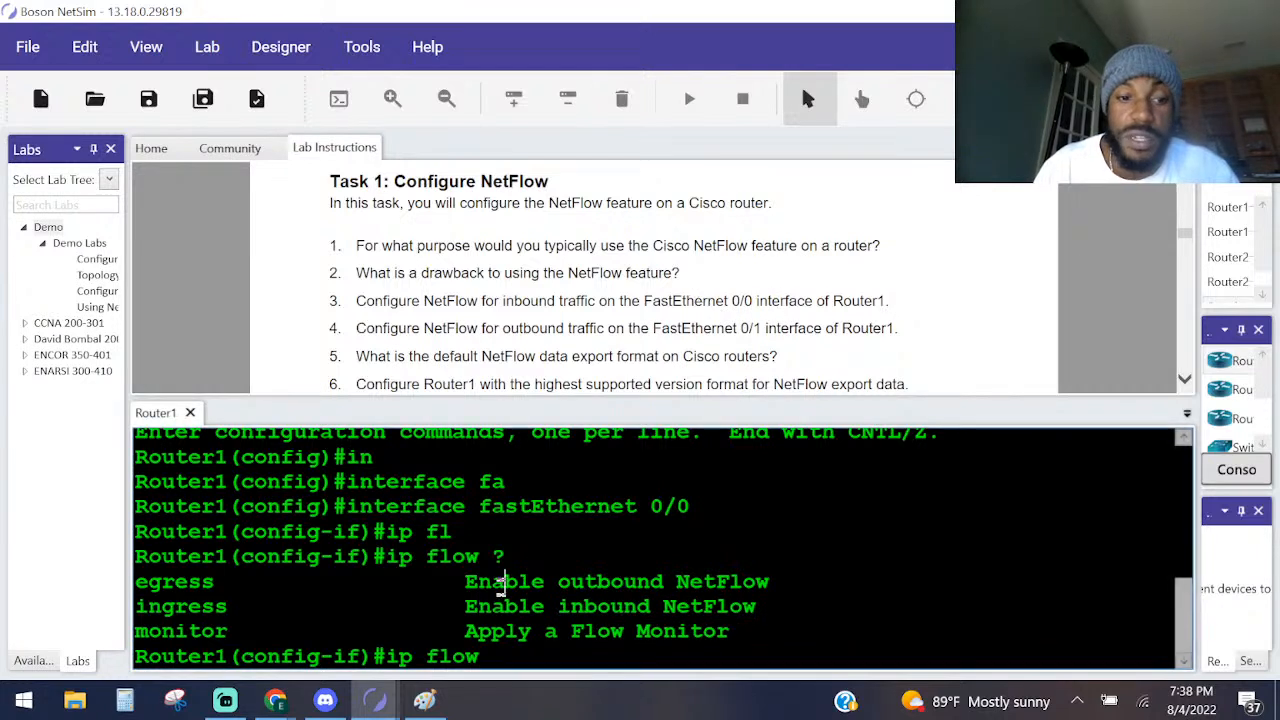
pyautogui.write('i')
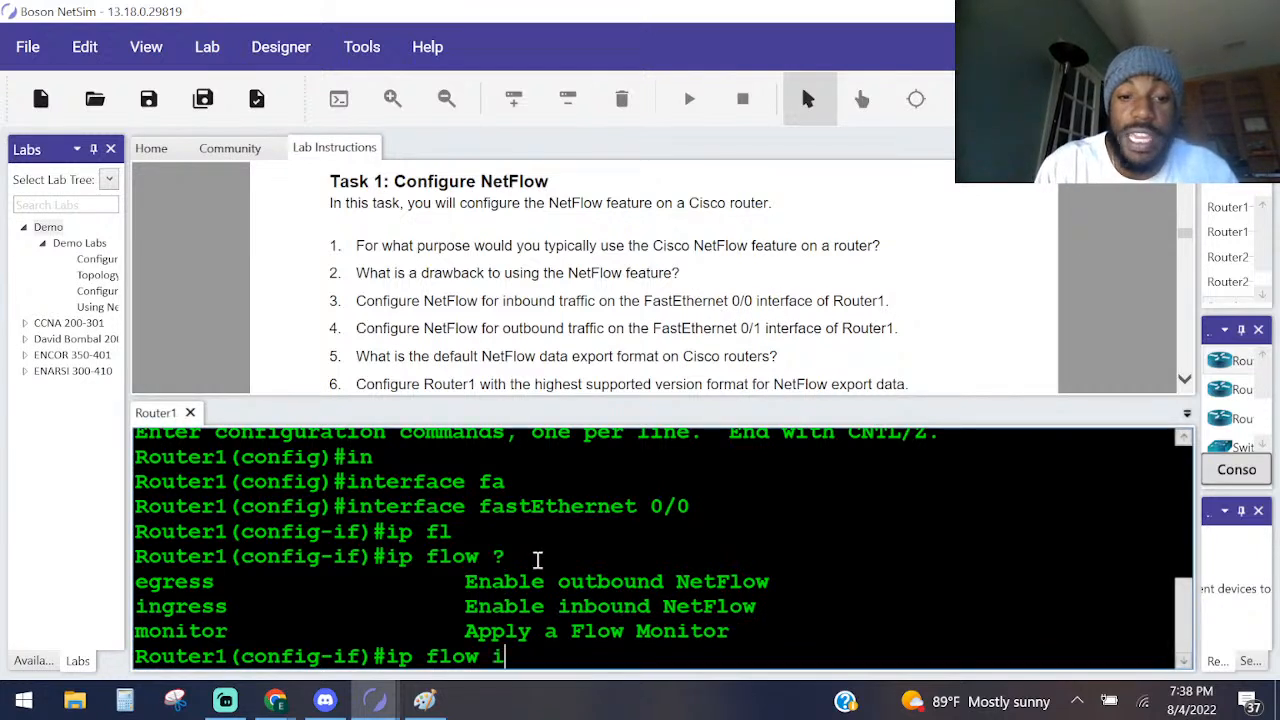
pyautogui.write('ng')
pyautogui.press('Tab')
pyautogui.press('Return')
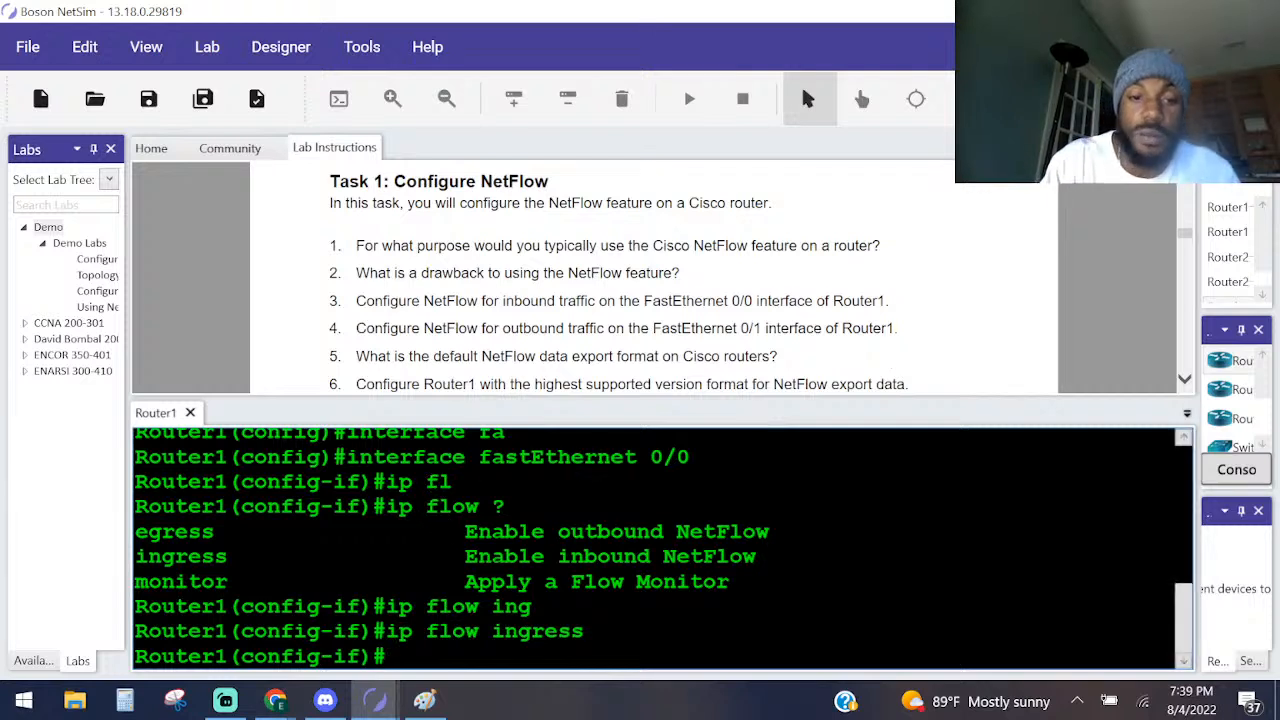
# Enter interface configuration with inter fa0/1 and enable outbound NetFlow there with ip flow egress.
pyautogui.write('r fa0/1')
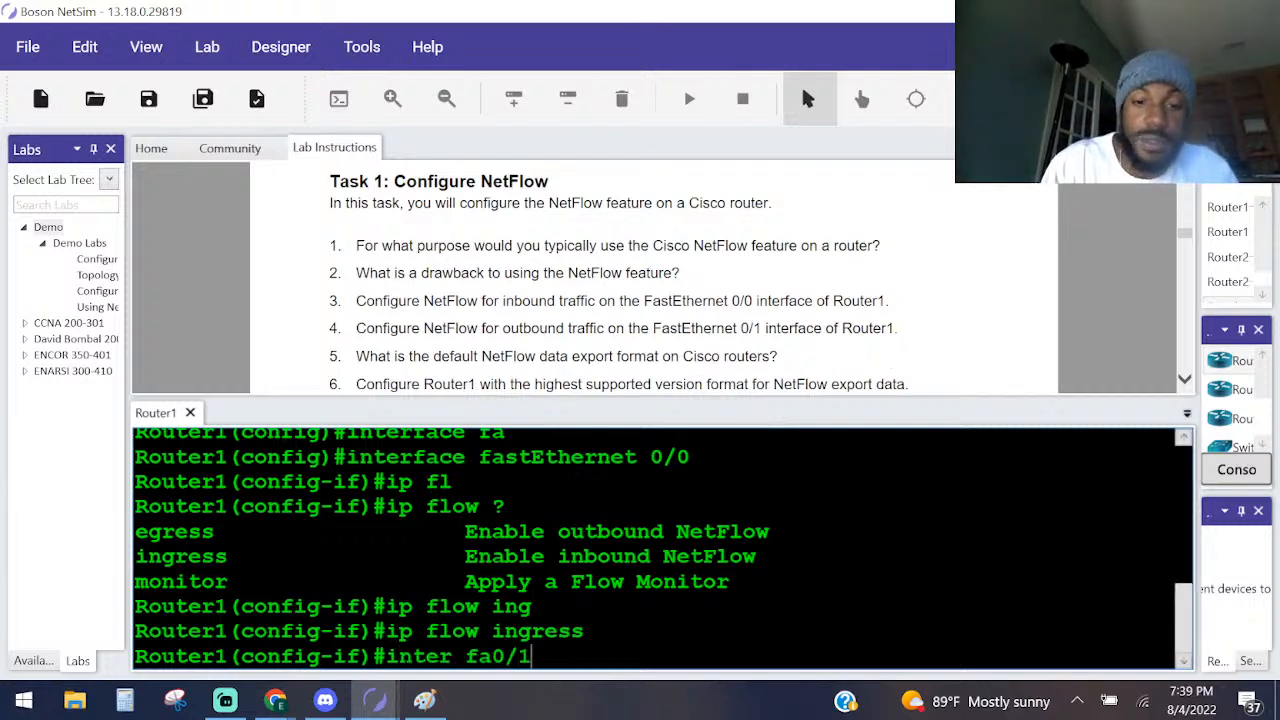
pyautogui.press('Return')
pyautogui.write('ip')
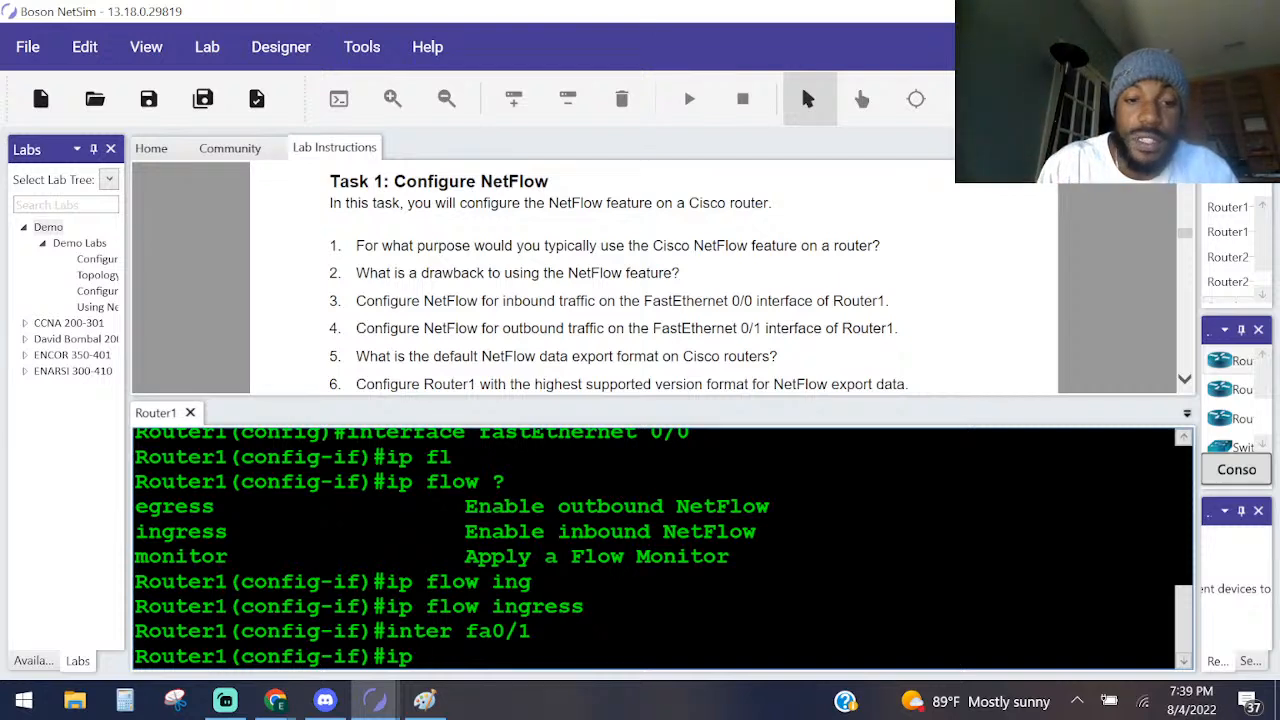
pyautogui.write(' fl')
pyautogui.press('Tab')
pyautogui.write('ex')
pyautogui.press('BackSpace')
pyautogui.write('g')
pyautogui.press('Tab')
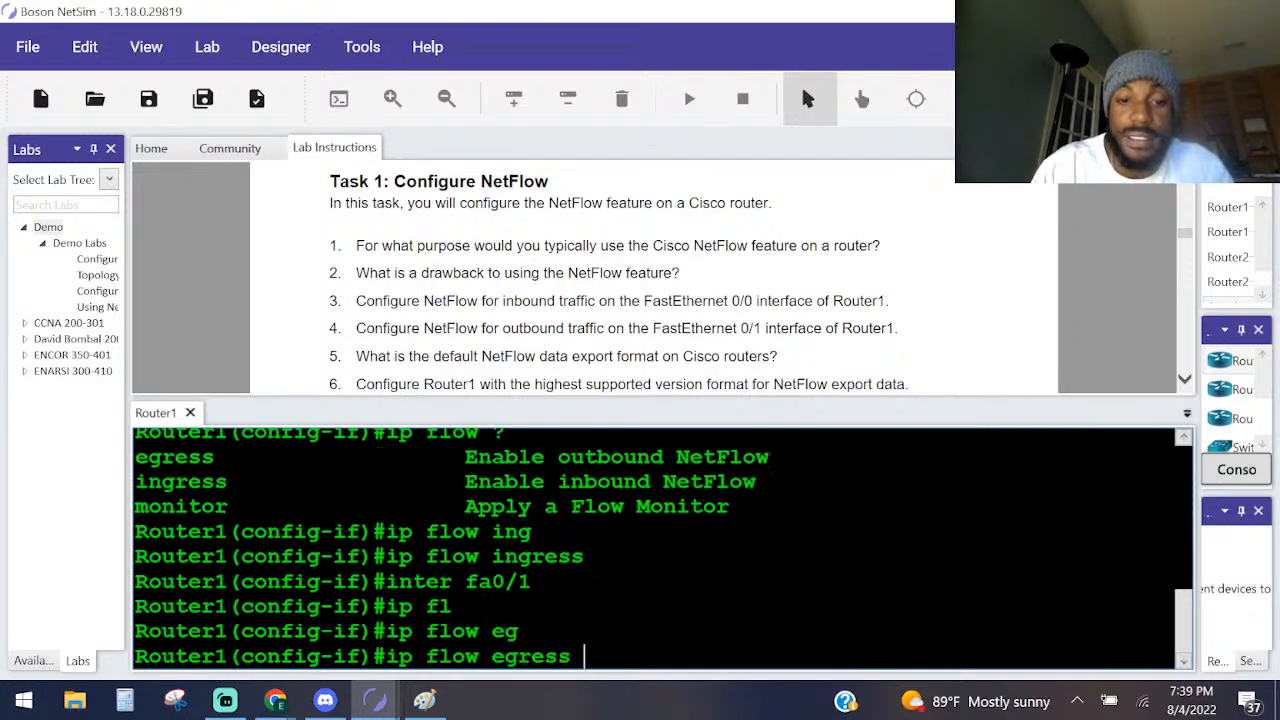
pyautogui.press('Return')
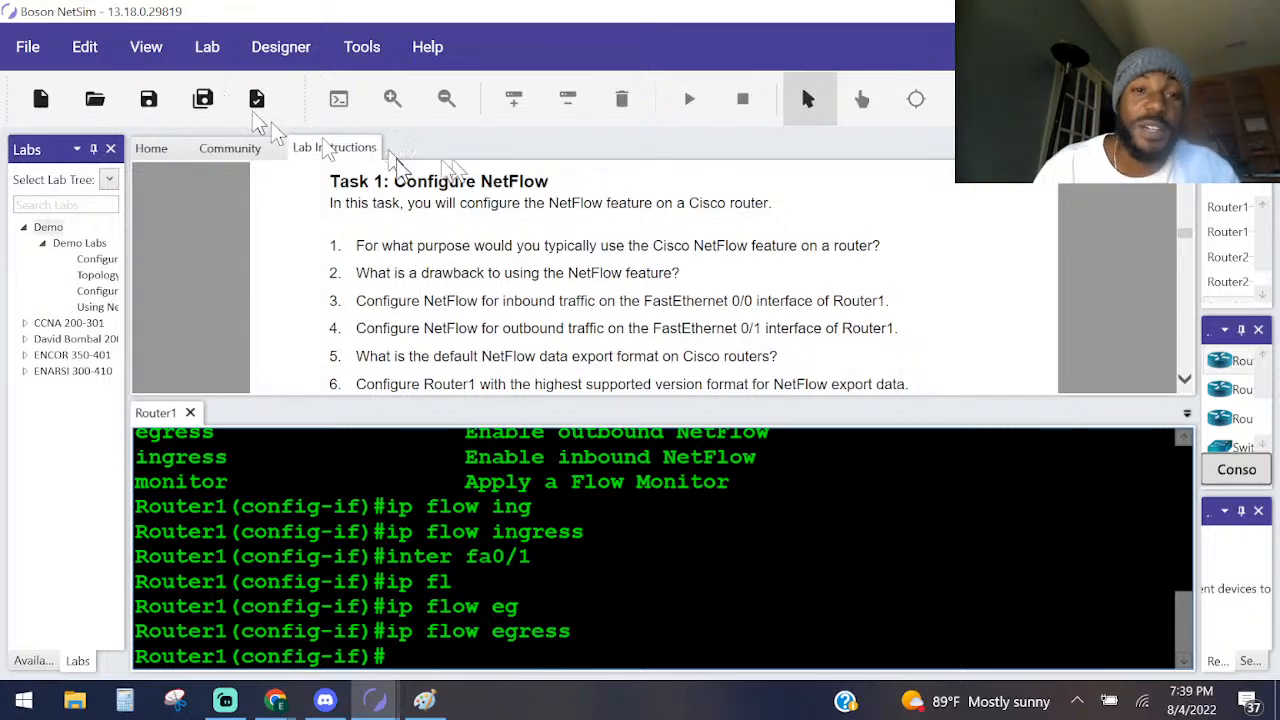
# Switch to Paint and undo the old brush strokes on the NetFlow_Architecture.png diagram.
pyautogui.scroll(-3, 512, 225)
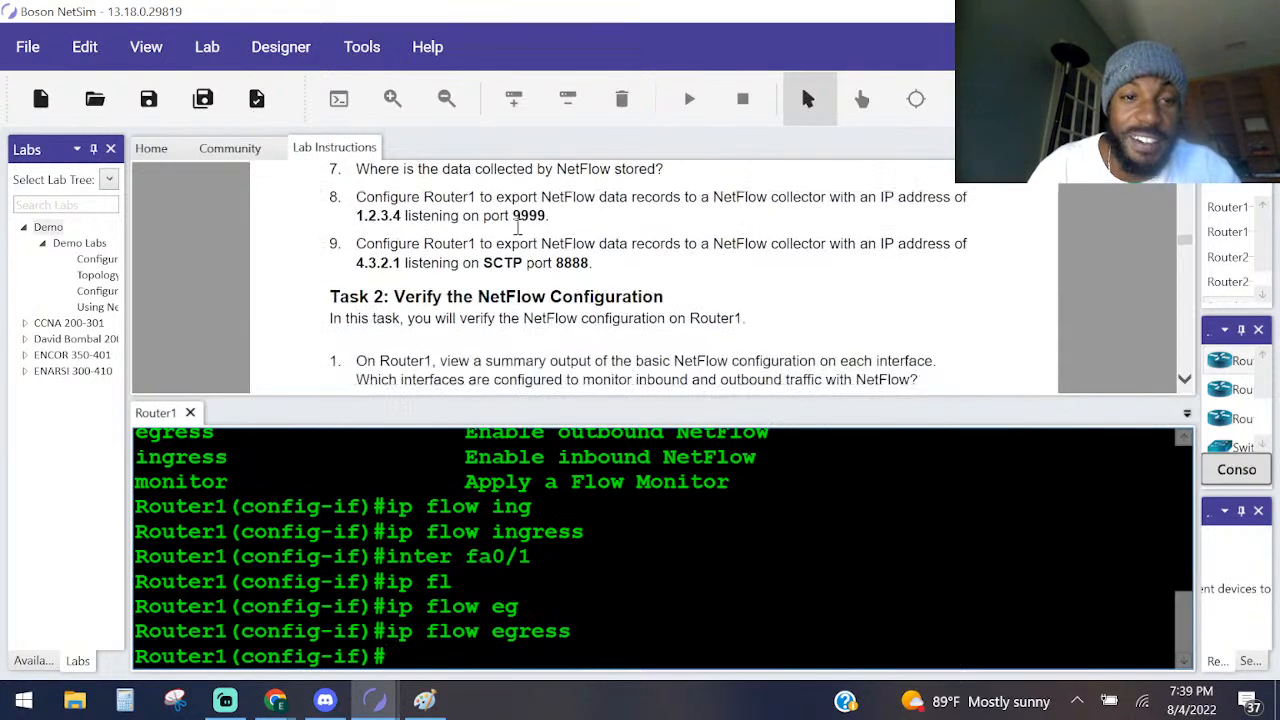
pyautogui.scroll(5, 512, 228)
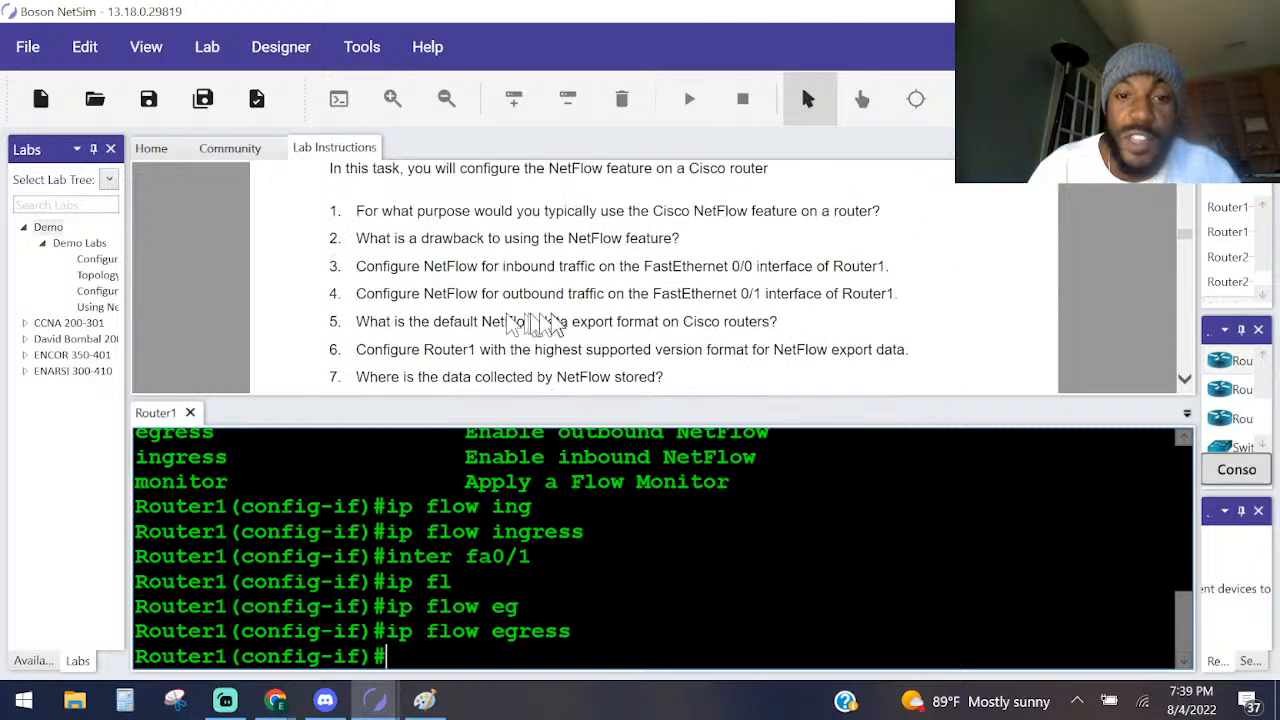
pyautogui.click(424, 700)
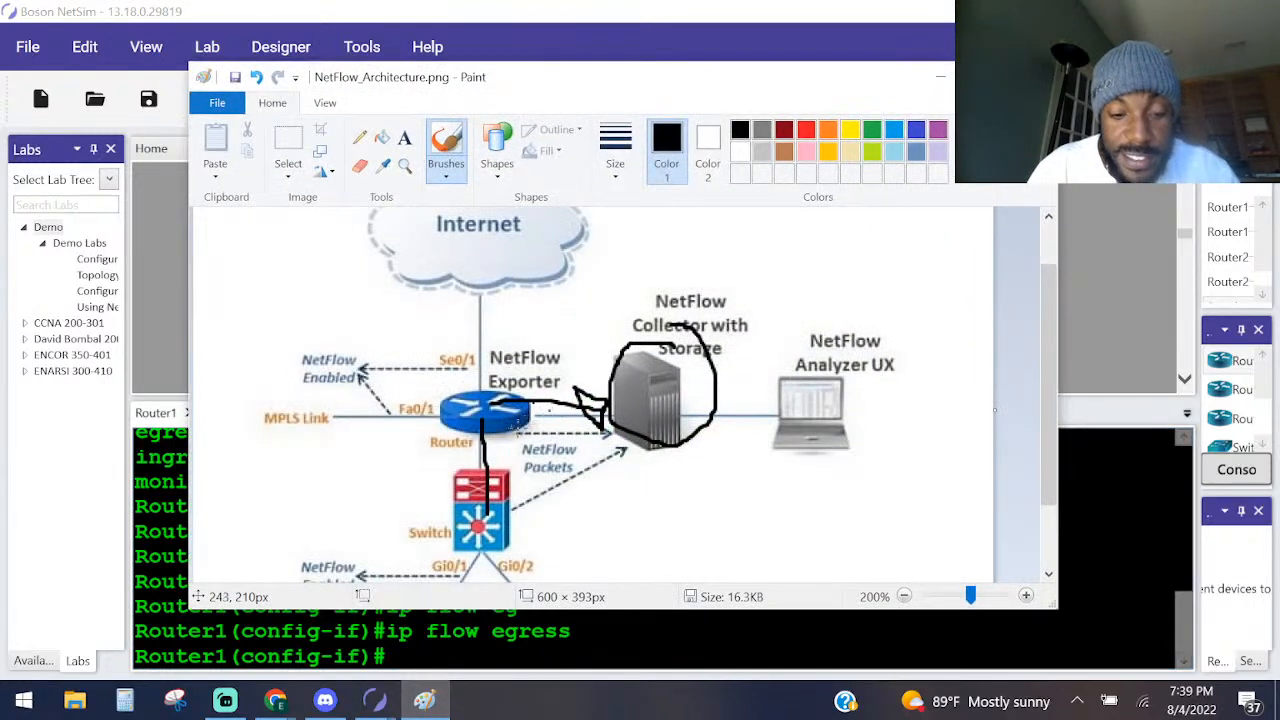
pyautogui.hotkey('ctrl', 'z')
pyautogui.hotkey('ctrl', 'z')
pyautogui.moveTo(483, 504)
pyautogui.mouseDown()
pyautogui.moveTo(504, 469)
pyautogui.moveTo(480, 306)
pyautogui.moveTo(495, 393)
pyautogui.mouseUp()
pyautogui.hotkey('ctrl', 'z')
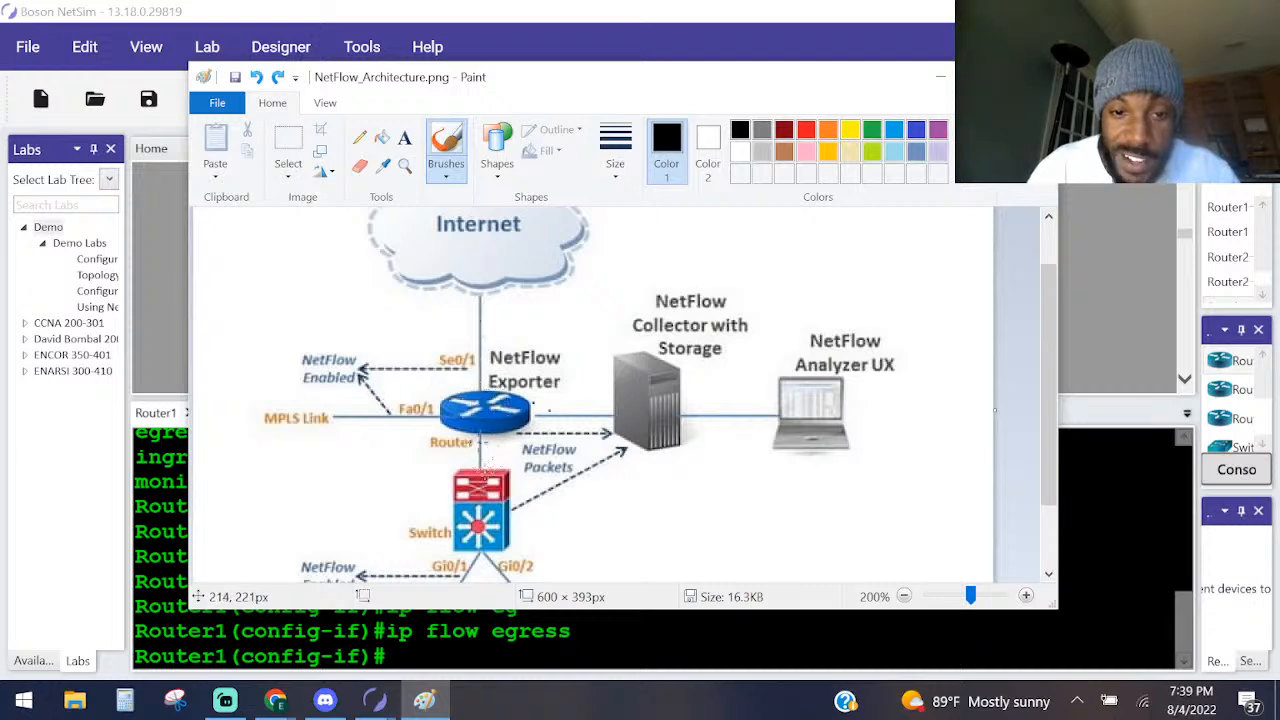
# Brush a line from below the router to the NetFlow collector, circle the collector, and sketch small marks between the collector and analyzer.
pyautogui.moveTo(479, 452)
pyautogui.mouseDown()
pyautogui.moveTo(534, 406)
pyautogui.moveTo(607, 403)
pyautogui.moveTo(706, 372)
pyautogui.moveTo(612, 438)
pyautogui.moveTo(690, 460)
pyautogui.mouseUp()
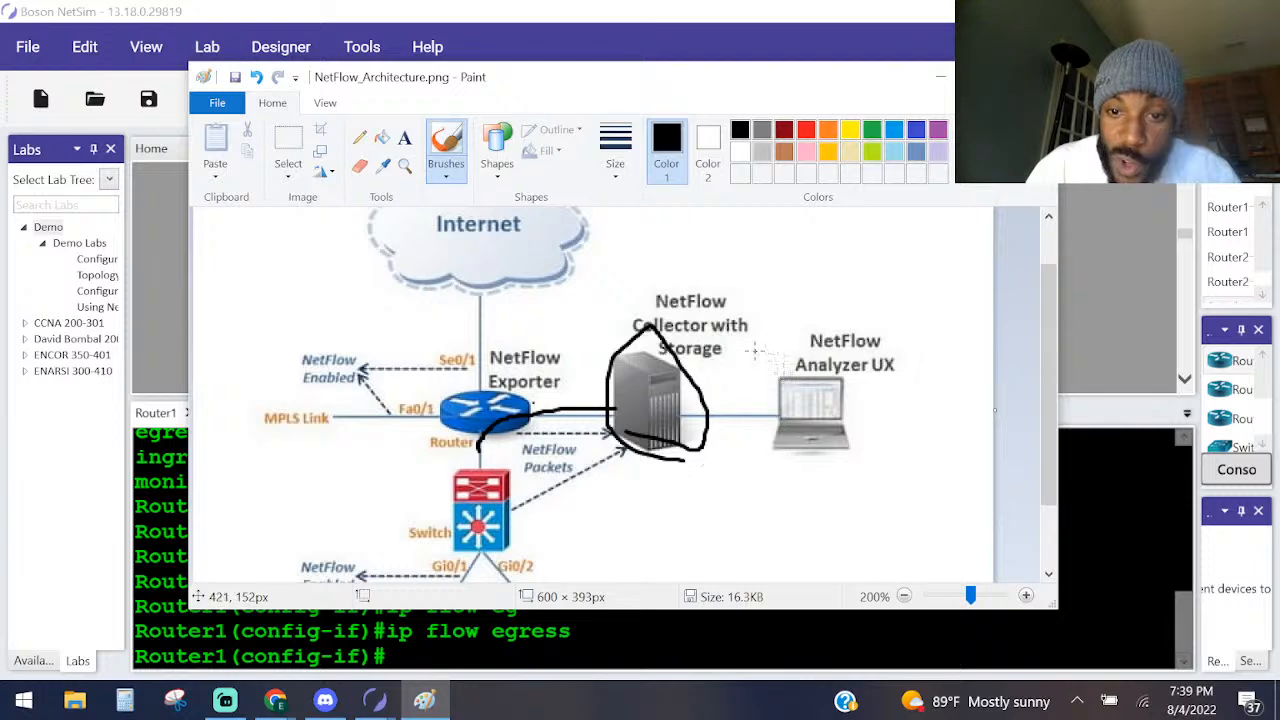
pyautogui.moveTo(795, 318)
pyautogui.mouseDown()
pyautogui.moveTo(800, 342)
pyautogui.moveTo(768, 330)
pyautogui.moveTo(748, 342)
pyautogui.moveTo(804, 334)
pyautogui.mouseUp()
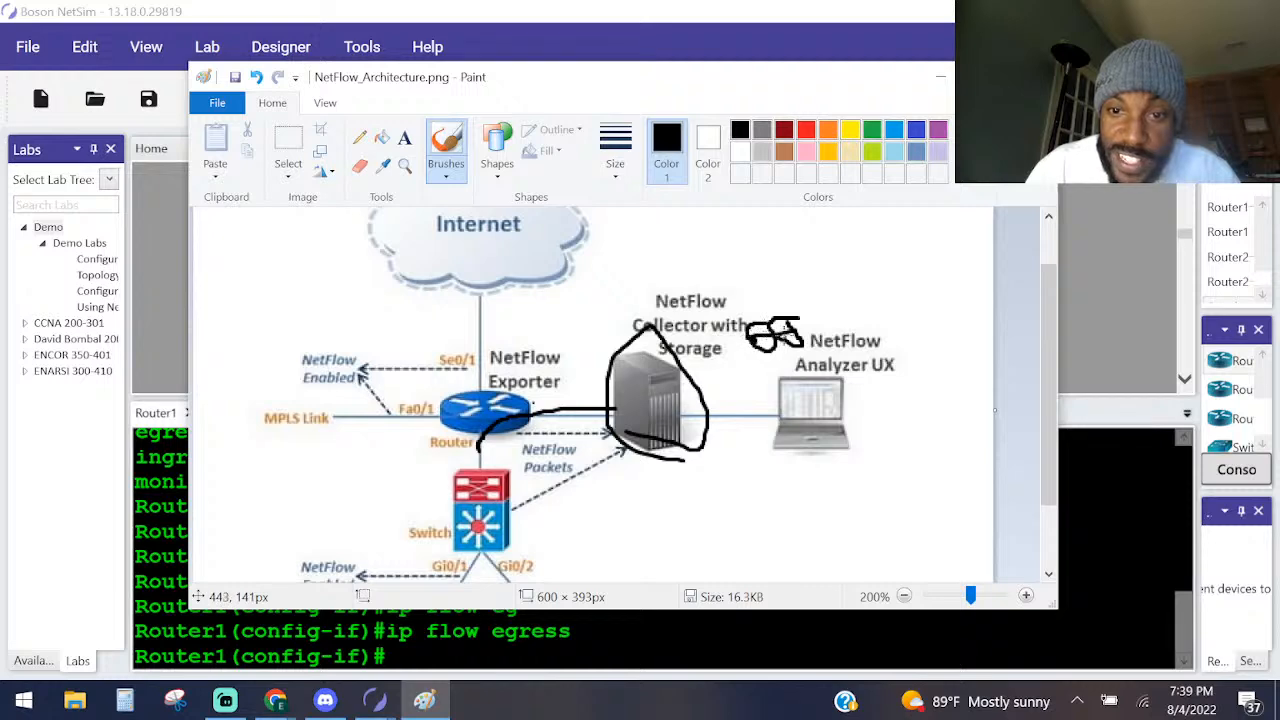
pyautogui.moveTo(791, 294); pyautogui.dragTo(777, 319)
pyautogui.moveTo(758, 376)
pyautogui.mouseDown()
pyautogui.moveTo(770, 362)
pyautogui.moveTo(780, 374)
pyautogui.mouseUp()
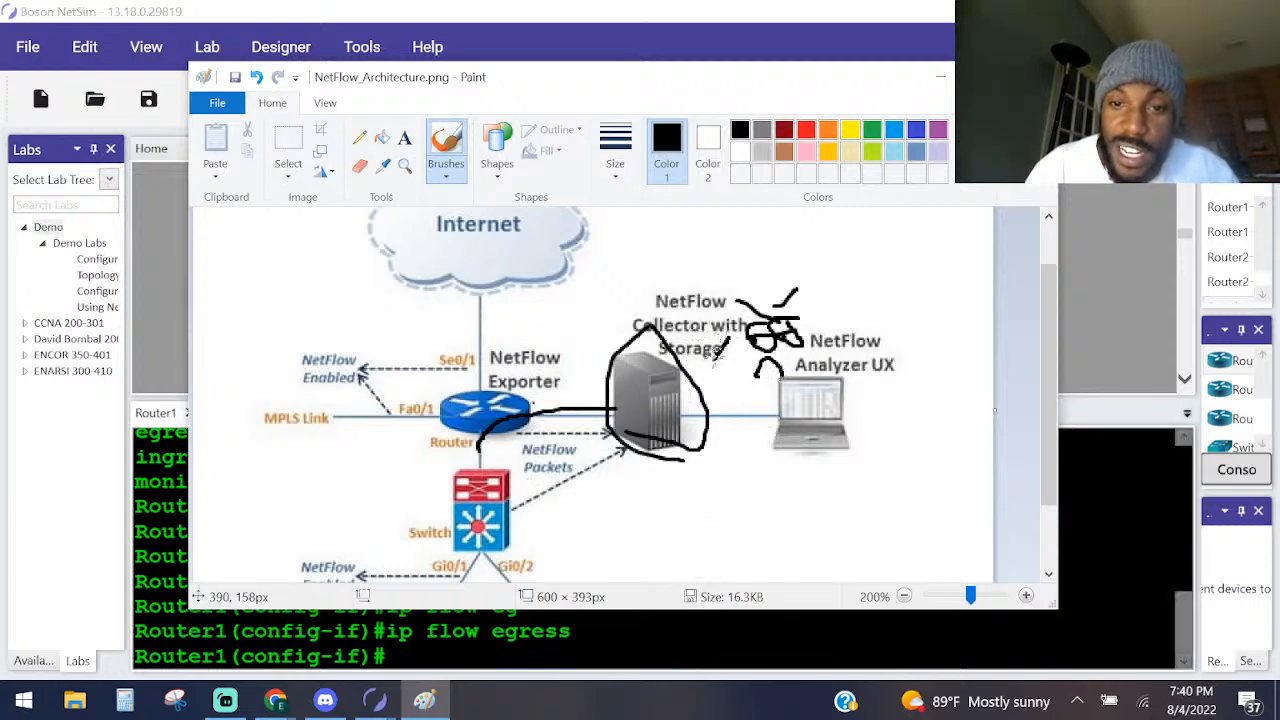
pyautogui.moveTo(716, 352)
pyautogui.mouseDown()
pyautogui.moveTo(675, 368)
pyautogui.moveTo(716, 383)
pyautogui.moveTo(689, 358)
pyautogui.mouseUp()
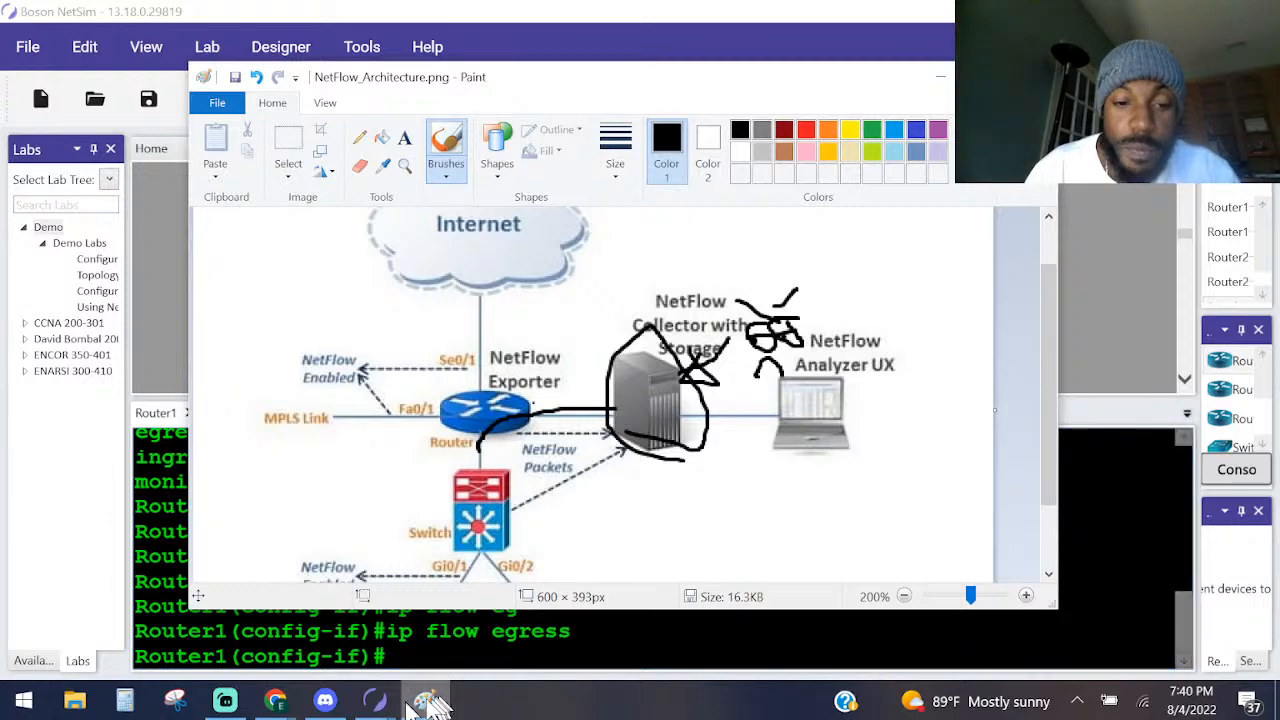
# Return to Boson NetSim and read the Task 1 Lab Solutions on the default NetFlow export version and supported formats.
pyautogui.moveTo(374, 700)
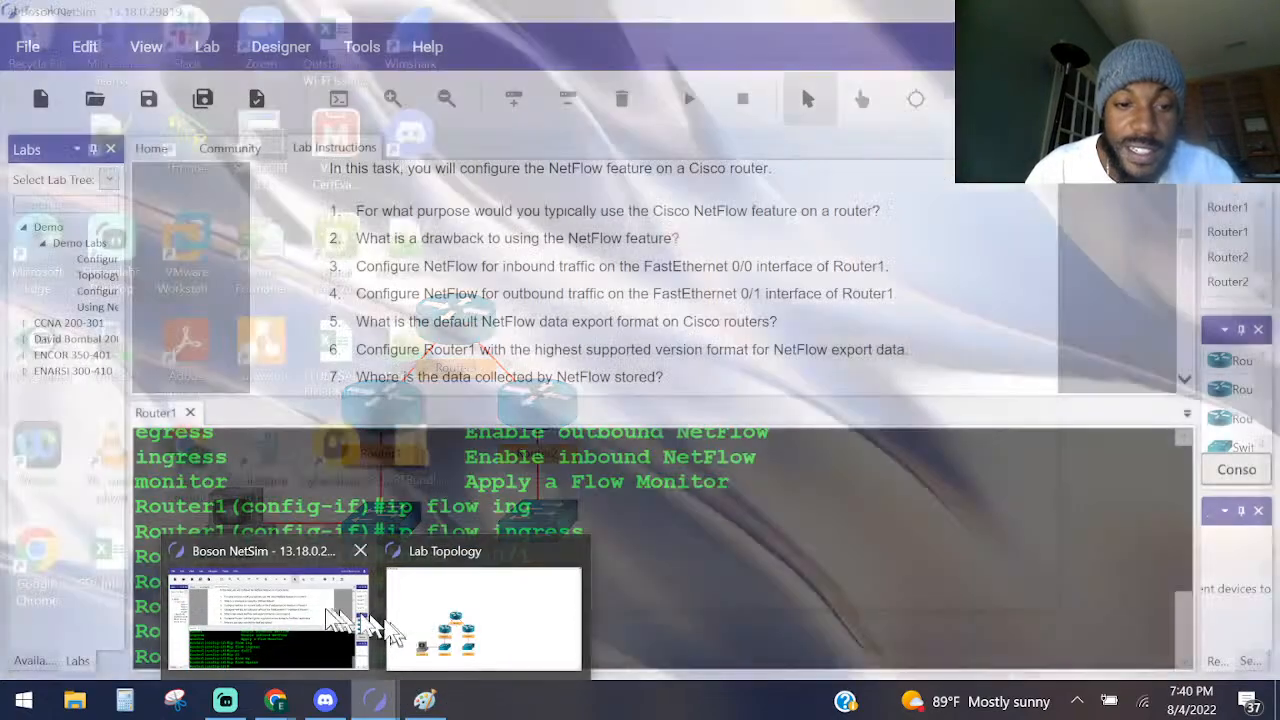
pyautogui.click(340, 615)
pyautogui.scroll(-10, 529, 260)
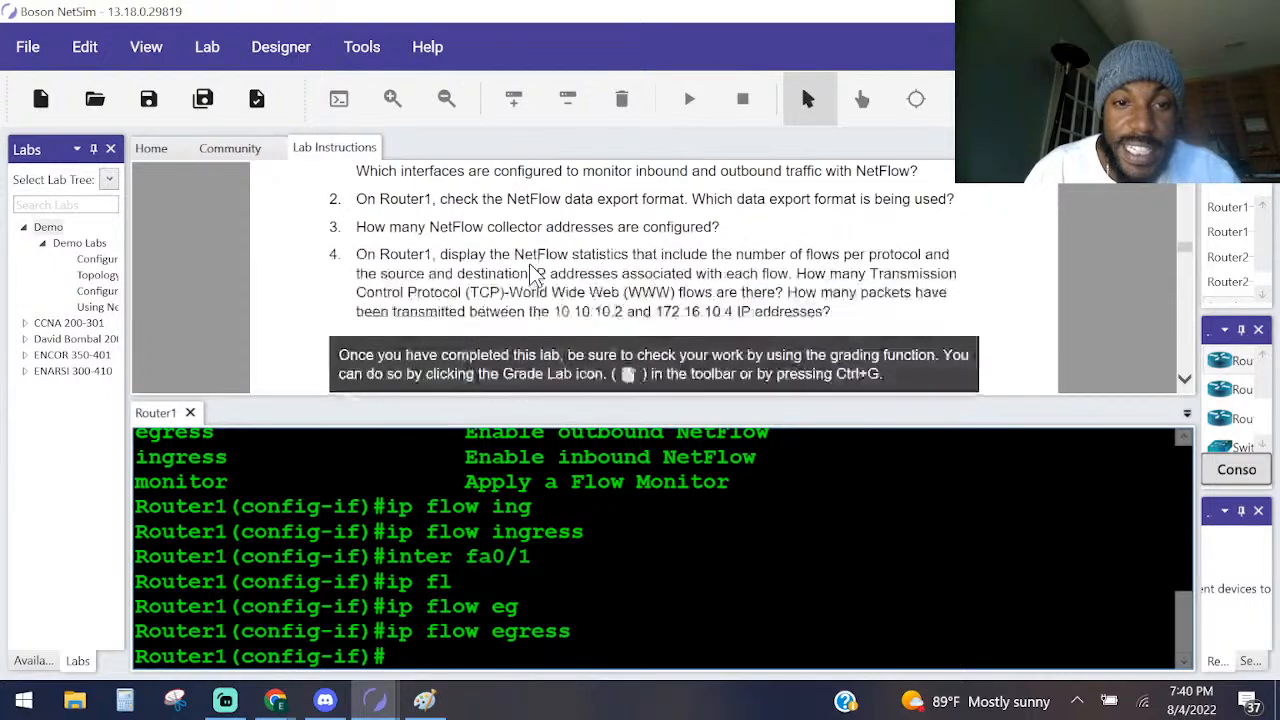
pyautogui.scroll(-8, 480, 256)
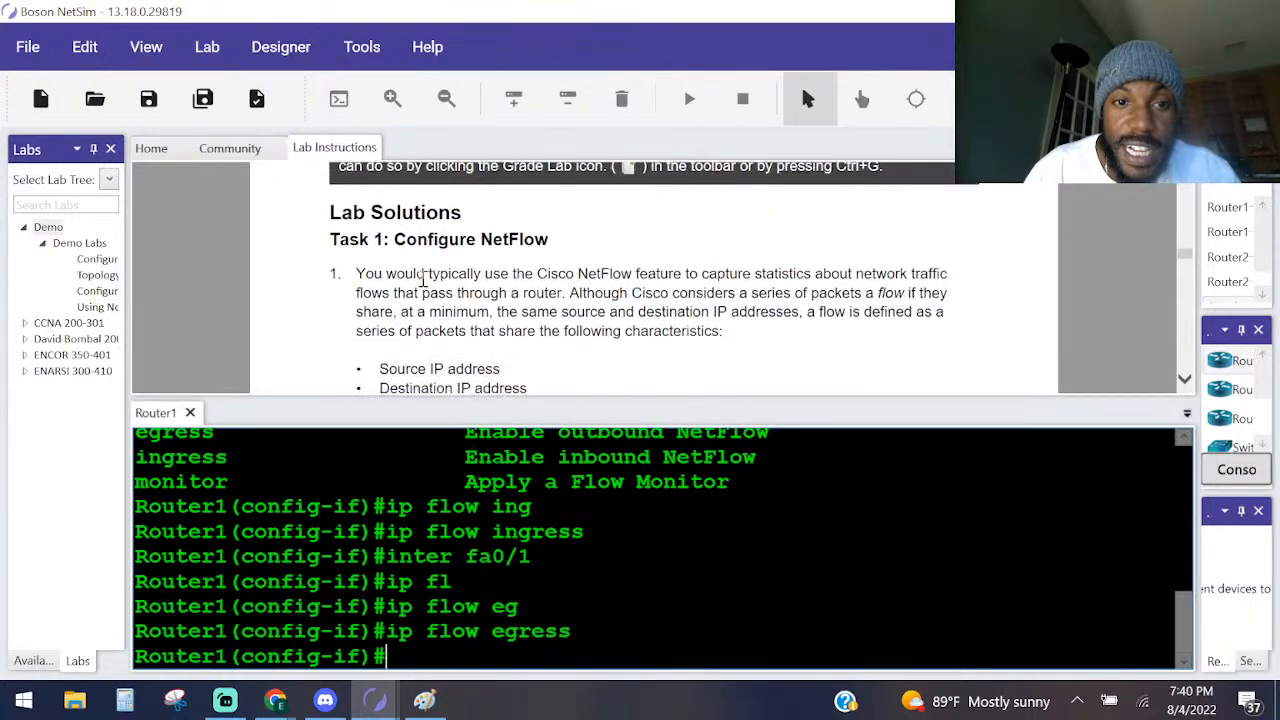
pyautogui.scroll(-6, 423, 280)
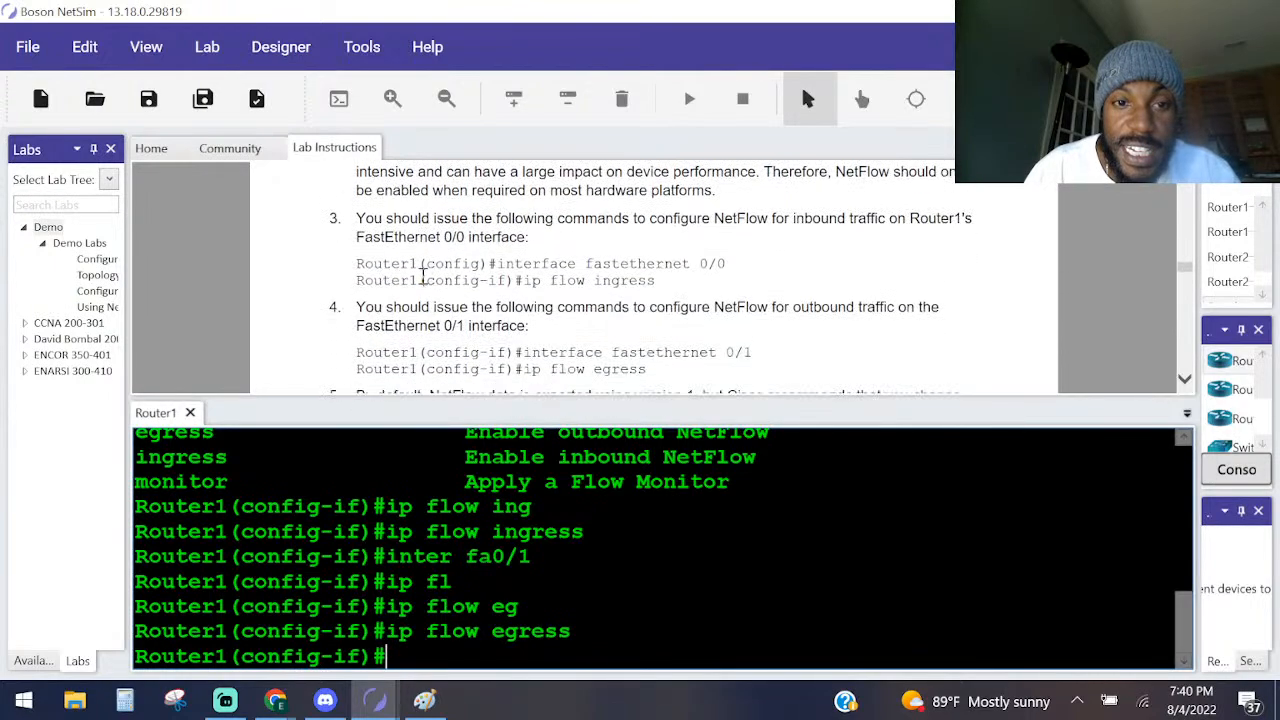
pyautogui.scroll(-2, 424, 278)
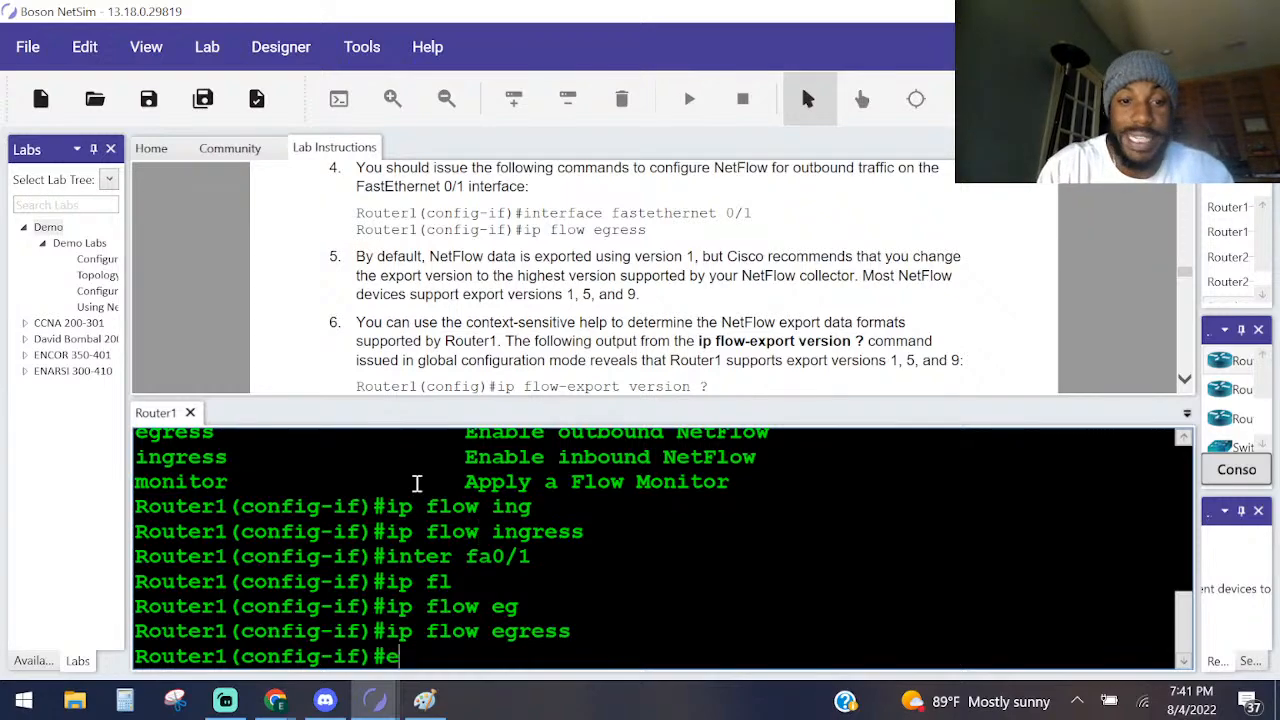
# Exit interface configuration mode and list the options of ip flow-export with ip flow-export ?, highlighting the destination and version entries.
pyautogui.write('xit')
pyautogui.press('Return')
pyautogui.scroll(1, 737, 210)
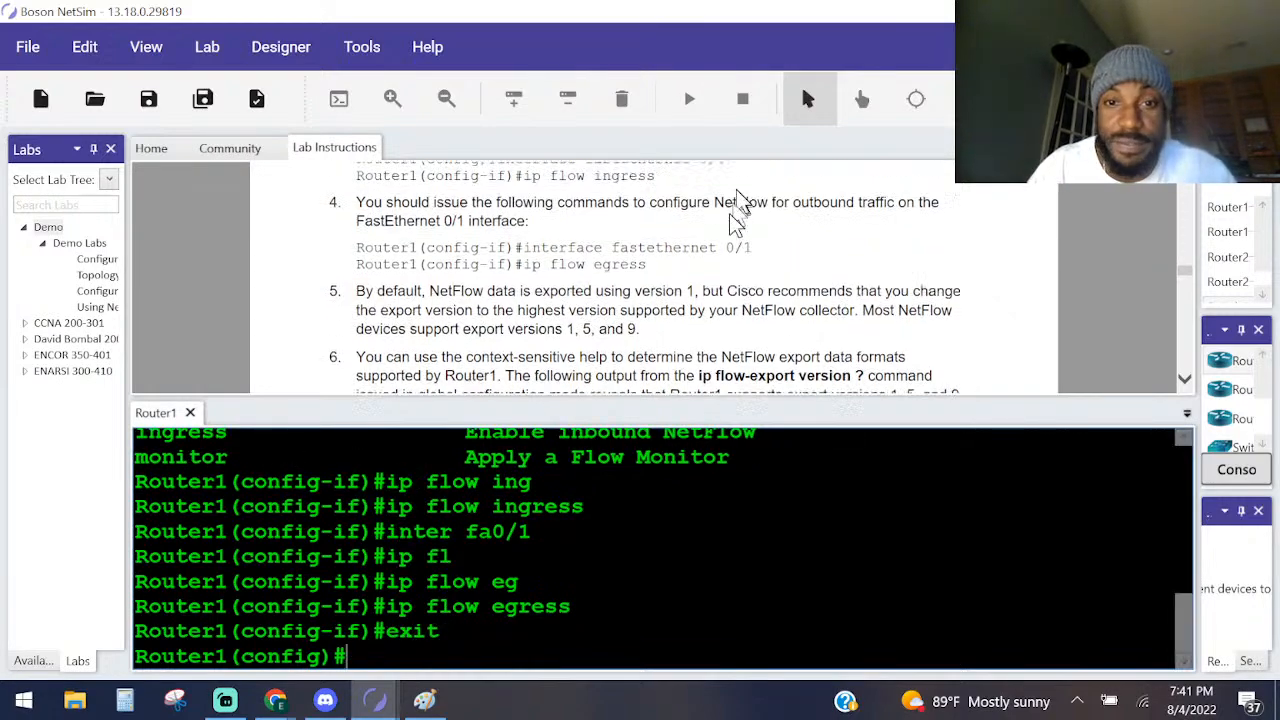
pyautogui.scroll(5, 737, 210)
pyautogui.scroll(-2, 340, 312)
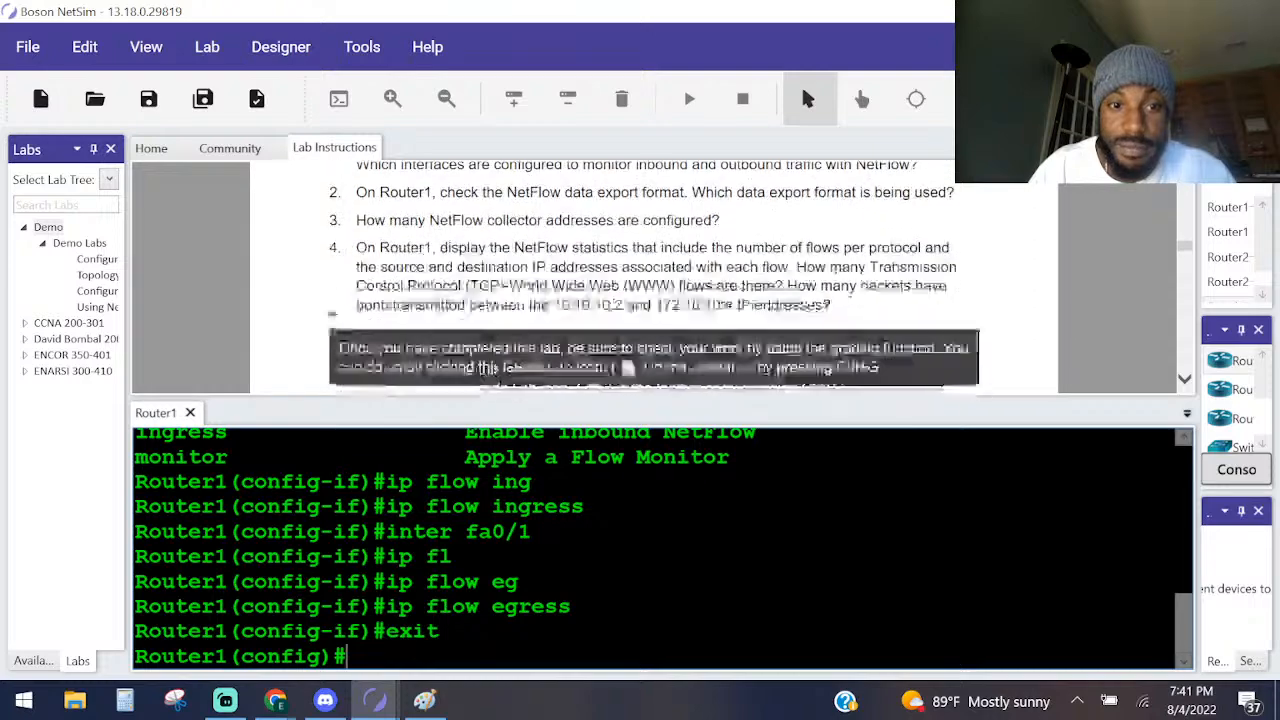
pyautogui.scroll(6, 342, 300)
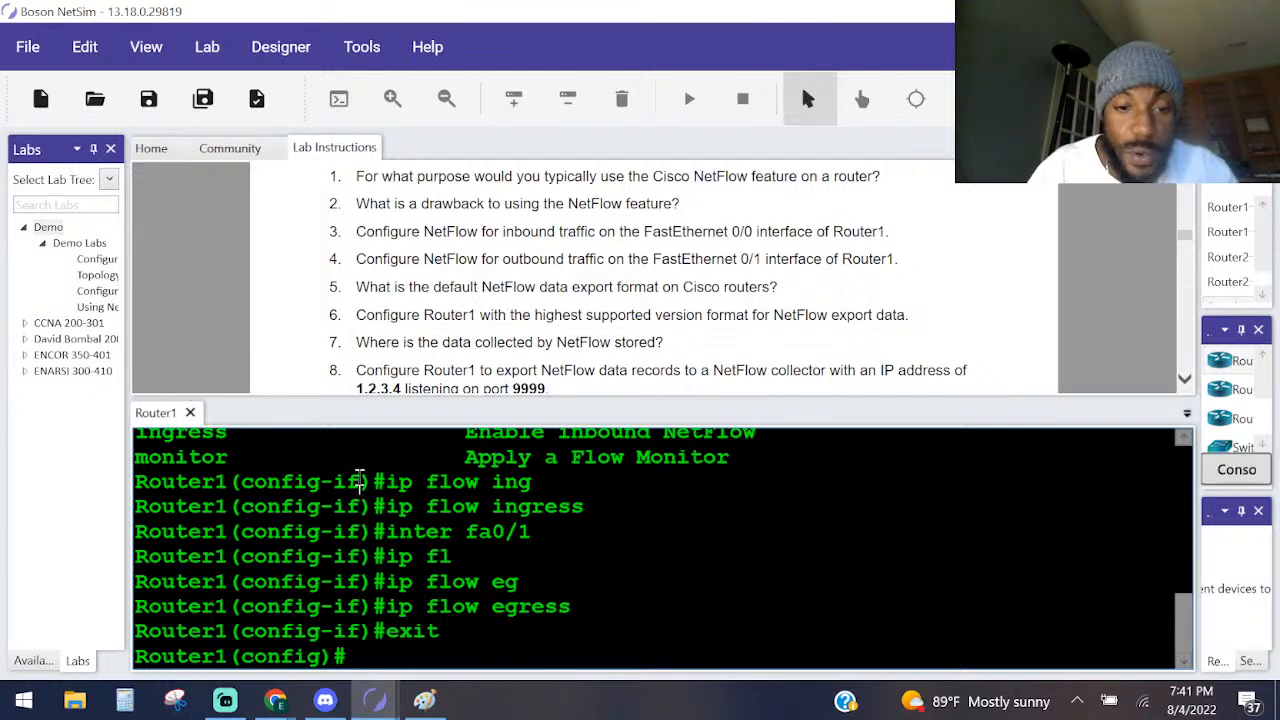
pyautogui.write('ip ')
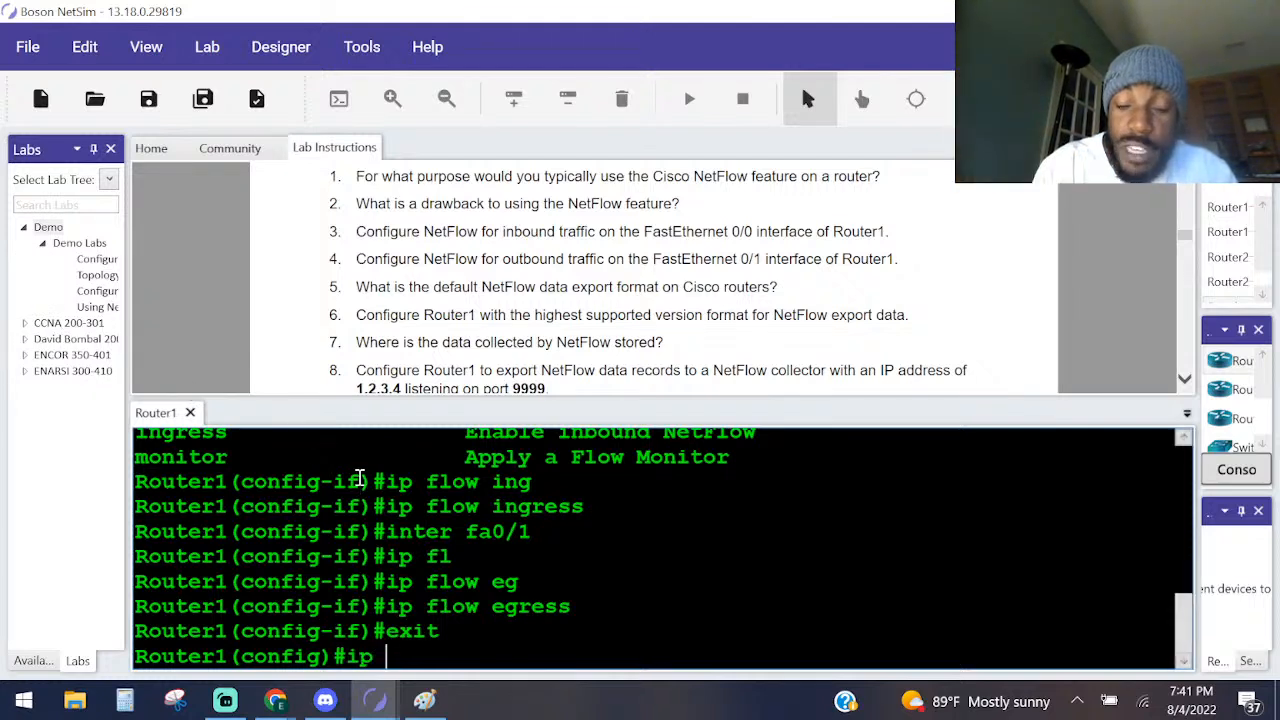
pyautogui.write('fl')
pyautogui.press('Tab')
pyautogui.write('?')
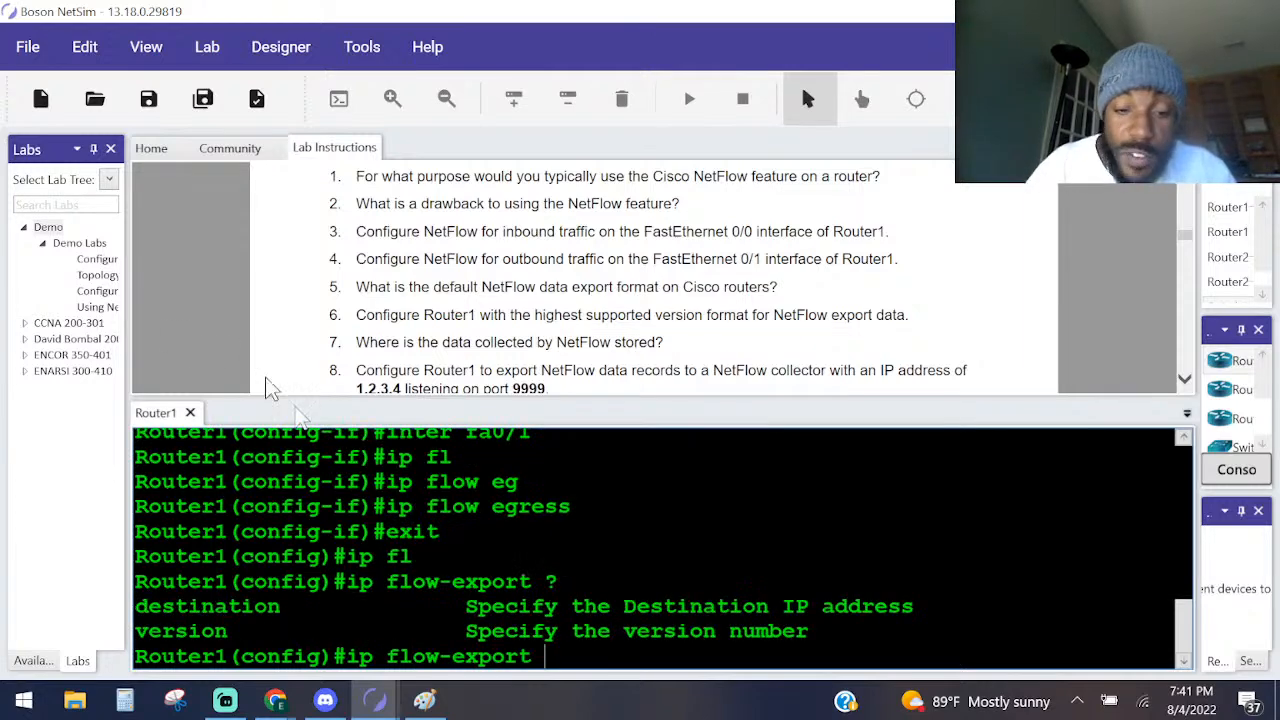
pyautogui.moveTo(275, 614); pyautogui.dragTo(137, 570)
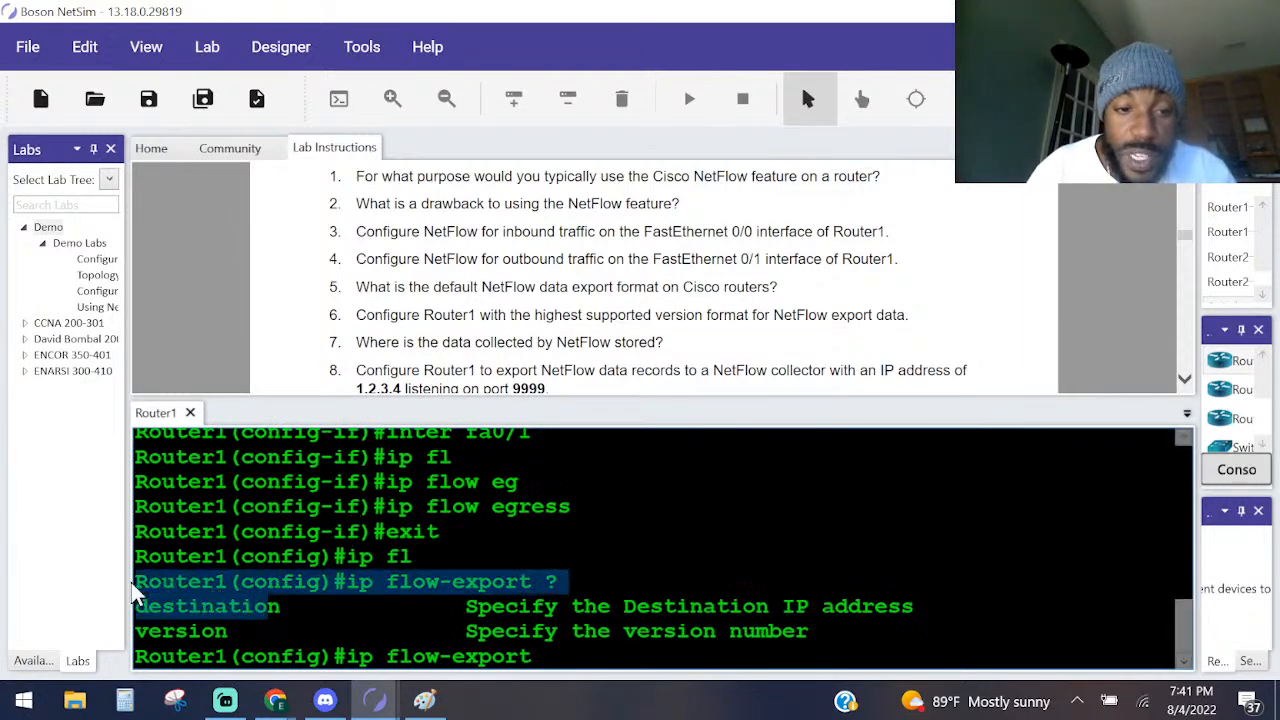
pyautogui.doubleClick(208, 638)
# List the export versions with ip flow-export version ?, and set Router1's NetFlow export format with ip flow-export version 9.
pyautogui.write('ve')
pyautogui.press('Tab')
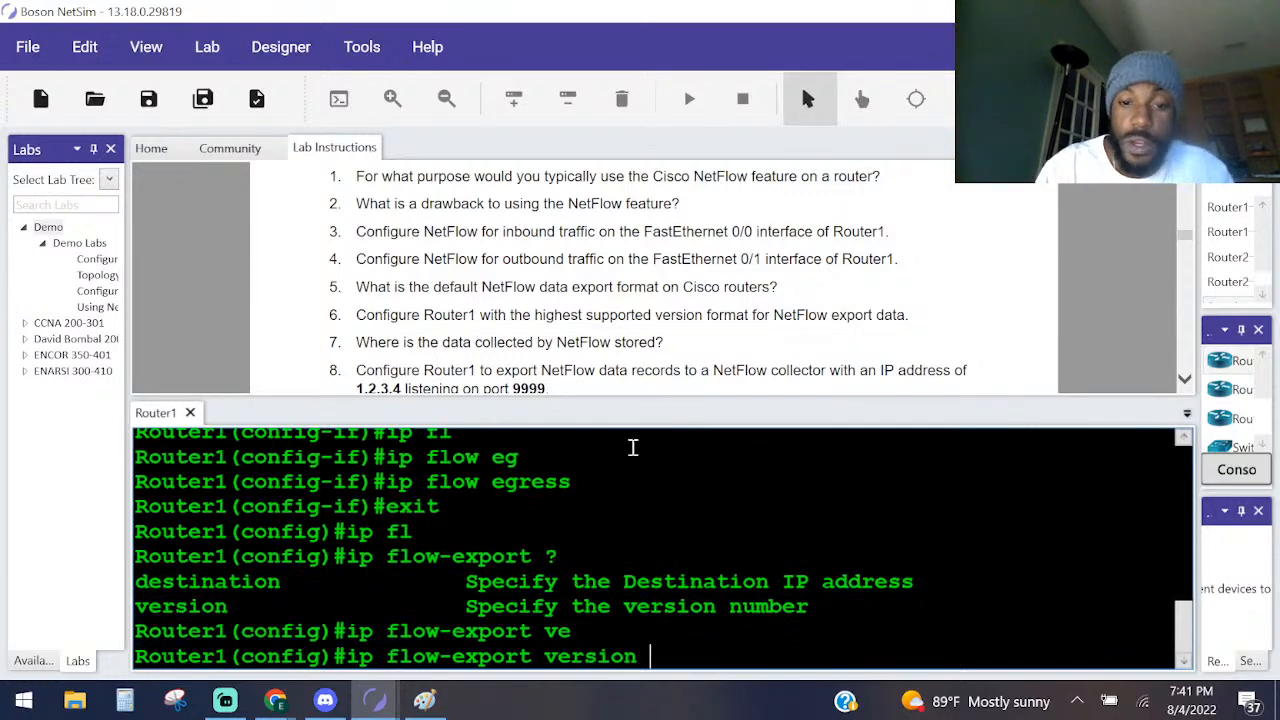
pyautogui.write('?')
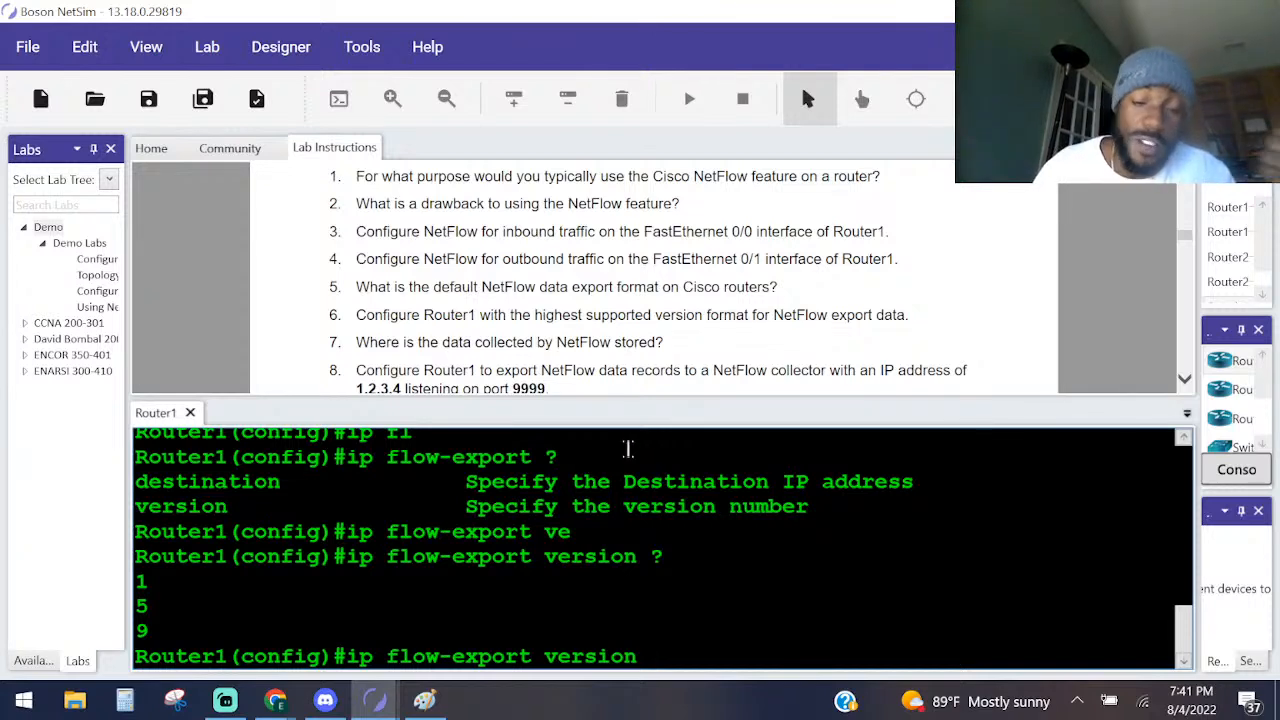
pyautogui.write('9')
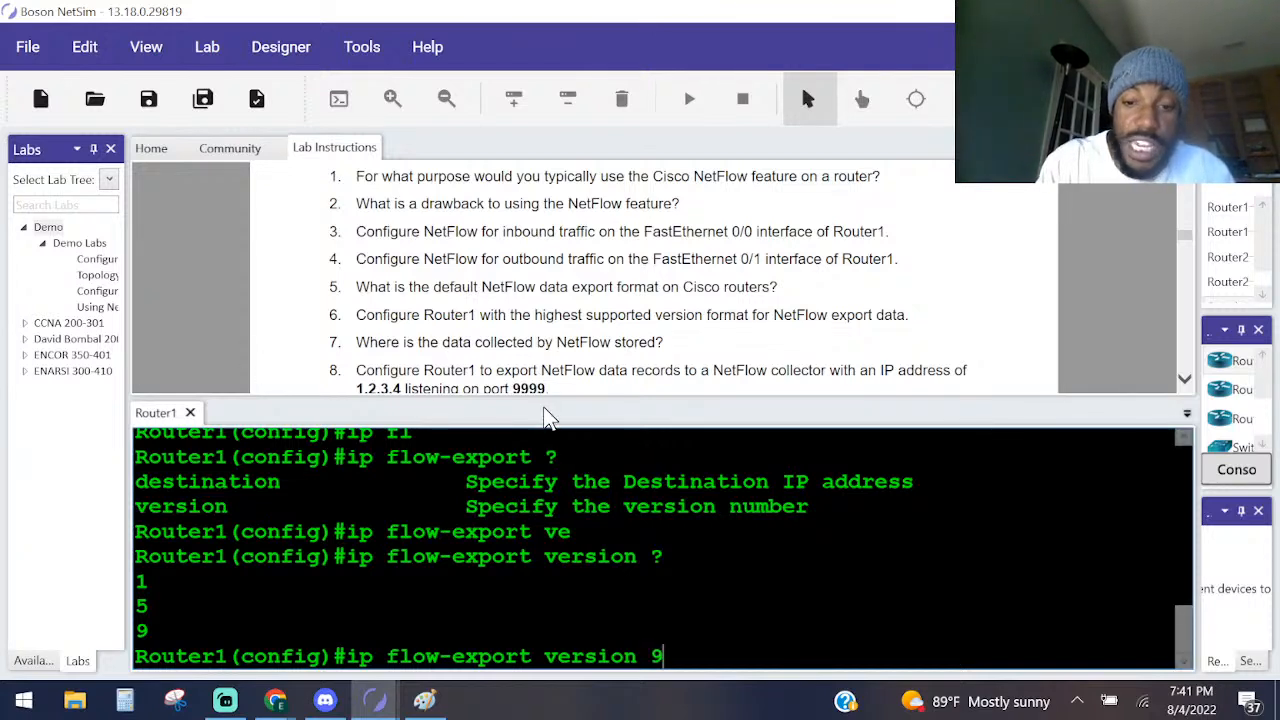
pyautogui.press('Return')
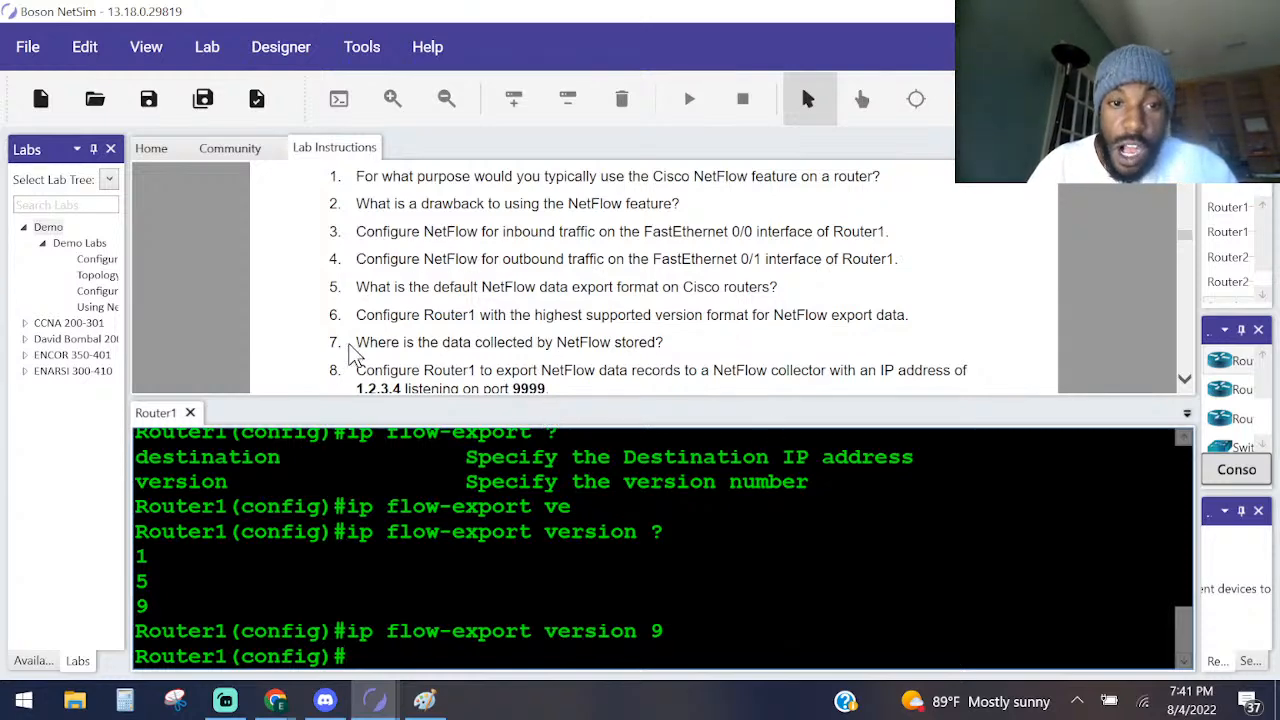
# Switch back to Paint and undo the marks near the analyzer and the circle around the NetFlow collector.
pyautogui.scroll(-3, 392, 335)
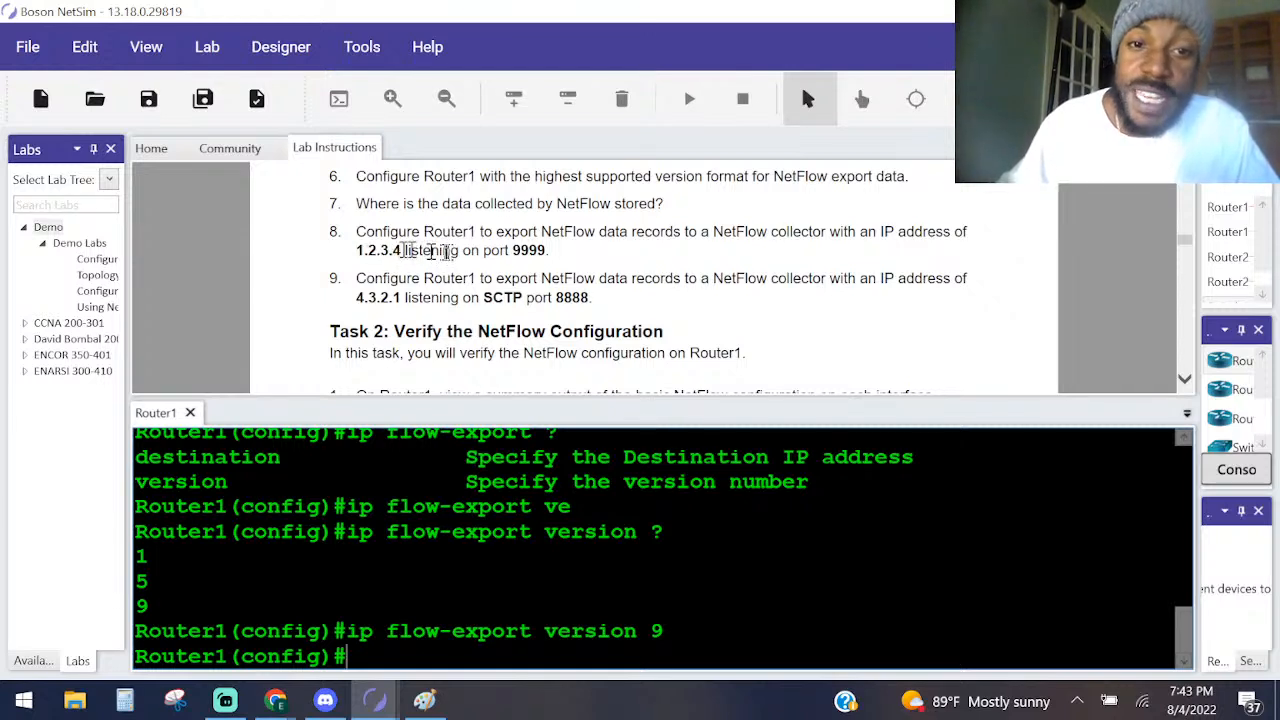
pyautogui.click(425, 700)
pyautogui.hotkey('ctrl', 'z')
pyautogui.hotkey('ctrl', 'z')
pyautogui.hotkey('ctrl', 'z')
pyautogui.hotkey('ctrl', 'z')
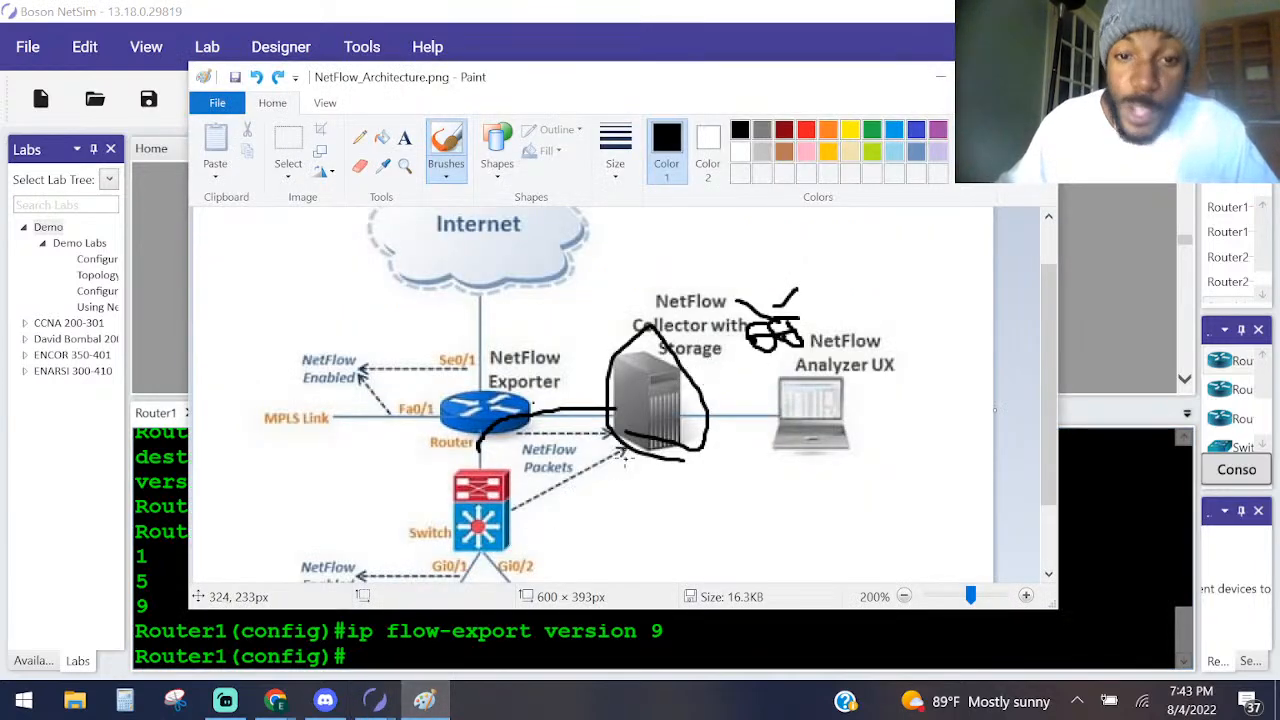
pyautogui.hotkey('ctrl', 'z')
pyautogui.hotkey('ctrl', 'z')
pyautogui.hotkey('ctrl', 'z')
pyautogui.hotkey('ctrl', 'z')
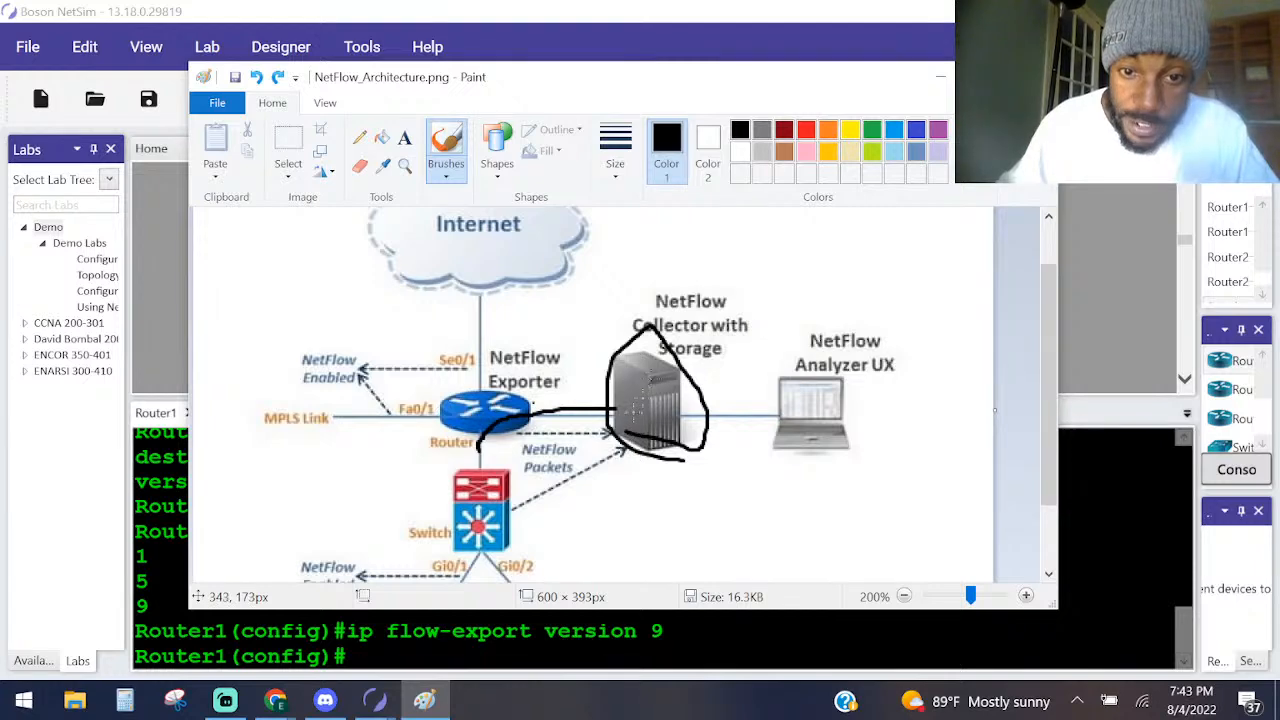
# Circle the router and the NetFlow collector with the brush, and draw a curved line from the switch to the collector.
pyautogui.moveTo(481, 433)
pyautogui.mouseDown()
pyautogui.moveTo(508, 390)
pyautogui.moveTo(444, 405)
pyautogui.moveTo(506, 444)
pyautogui.mouseUp()
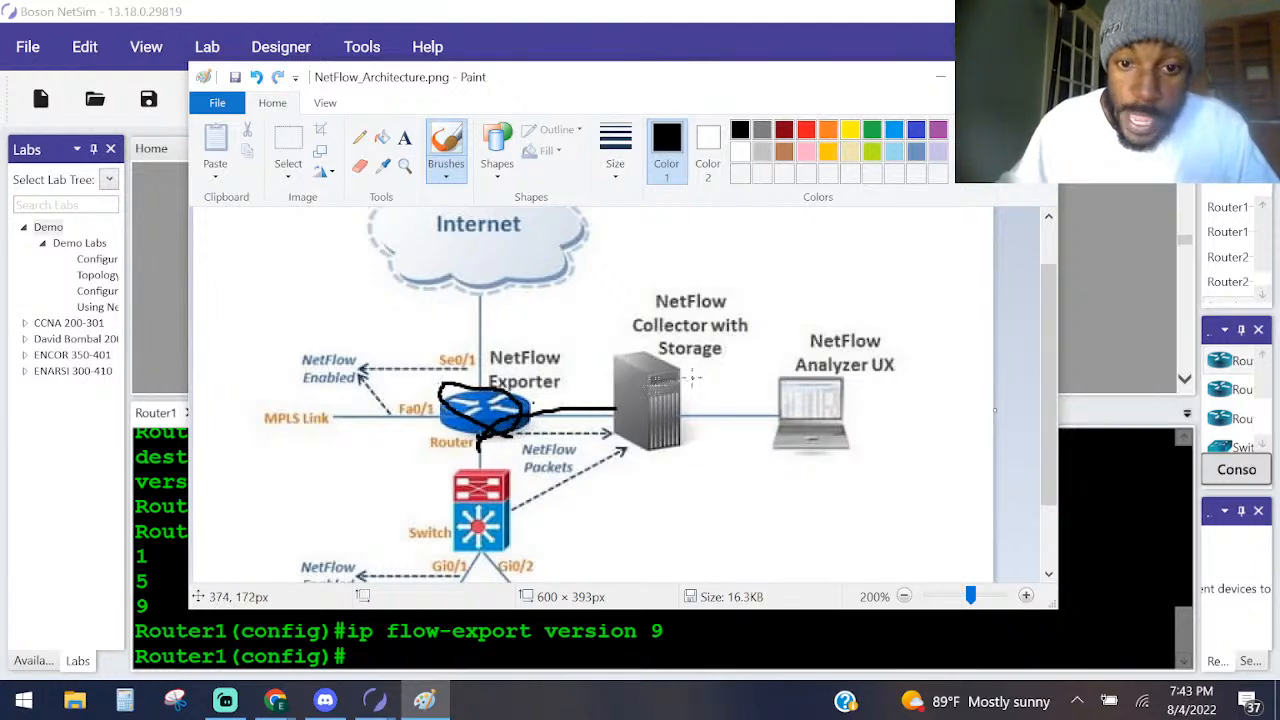
pyautogui.moveTo(691, 377)
pyautogui.mouseDown()
pyautogui.moveTo(632, 342)
pyautogui.moveTo(583, 420)
pyautogui.moveTo(708, 455)
pyautogui.moveTo(690, 380)
pyautogui.mouseUp()
pyautogui.moveTo(481, 490)
pyautogui.mouseDown()
pyautogui.moveTo(526, 443)
pyautogui.moveTo(612, 423)
pyautogui.mouseUp()
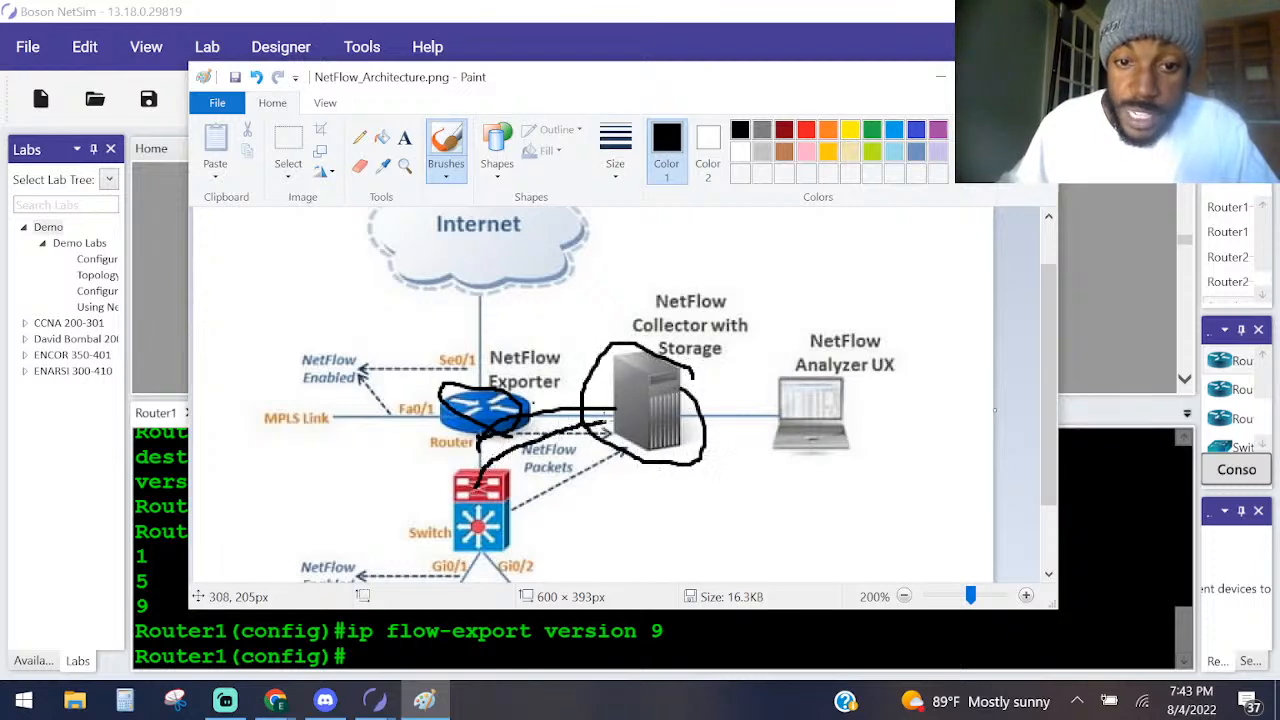
# Write the address 1.2.3.4 with a short leader line beside the circled NetFlow collector using the brush.
pyautogui.moveTo(716, 480)
pyautogui.mouseDown()
pyautogui.moveTo(771, 514)
pyautogui.moveTo(803, 498)
pyautogui.moveTo(812, 512)
pyautogui.moveTo(832, 492)
pyautogui.moveTo(840, 512)
pyautogui.moveTo(883, 498)
pyautogui.moveTo(883, 523)
pyautogui.mouseUp()
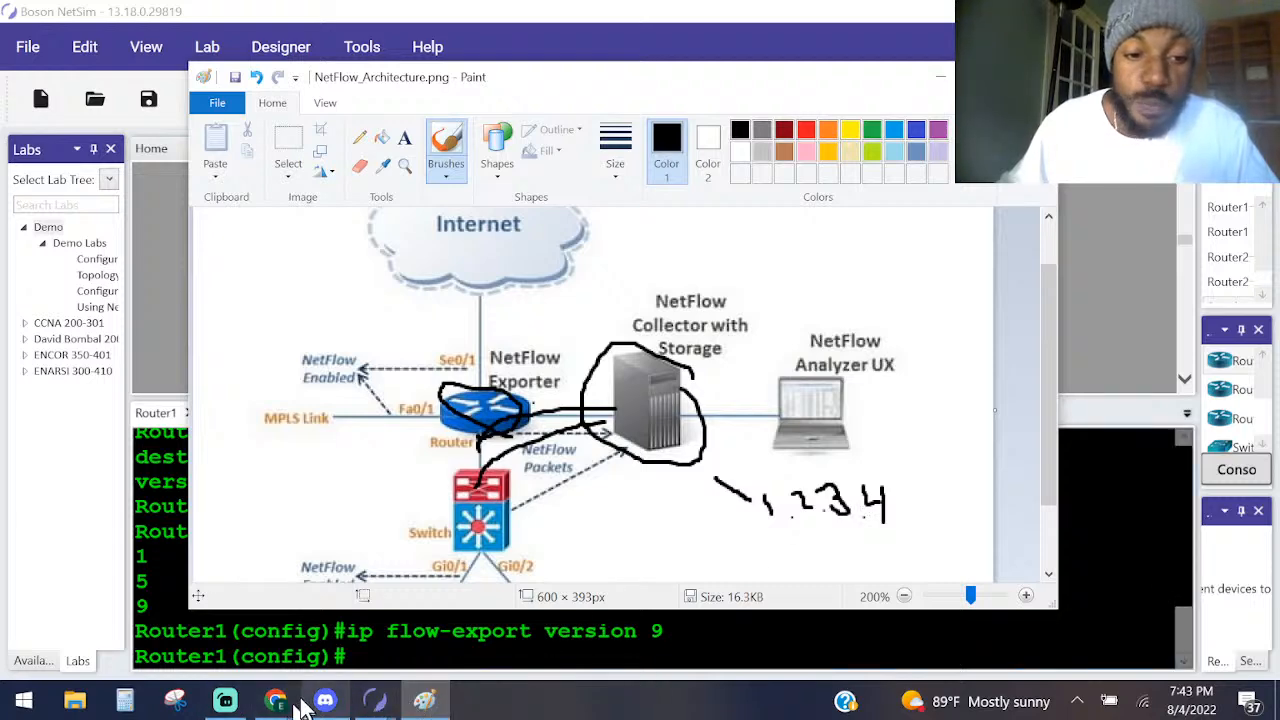
# Switch to Boson NetSim and review the flow characteristics and the ingress/egress note in the Task 1 lab solutions, returning to the task list.
pyautogui.moveTo(280, 705)
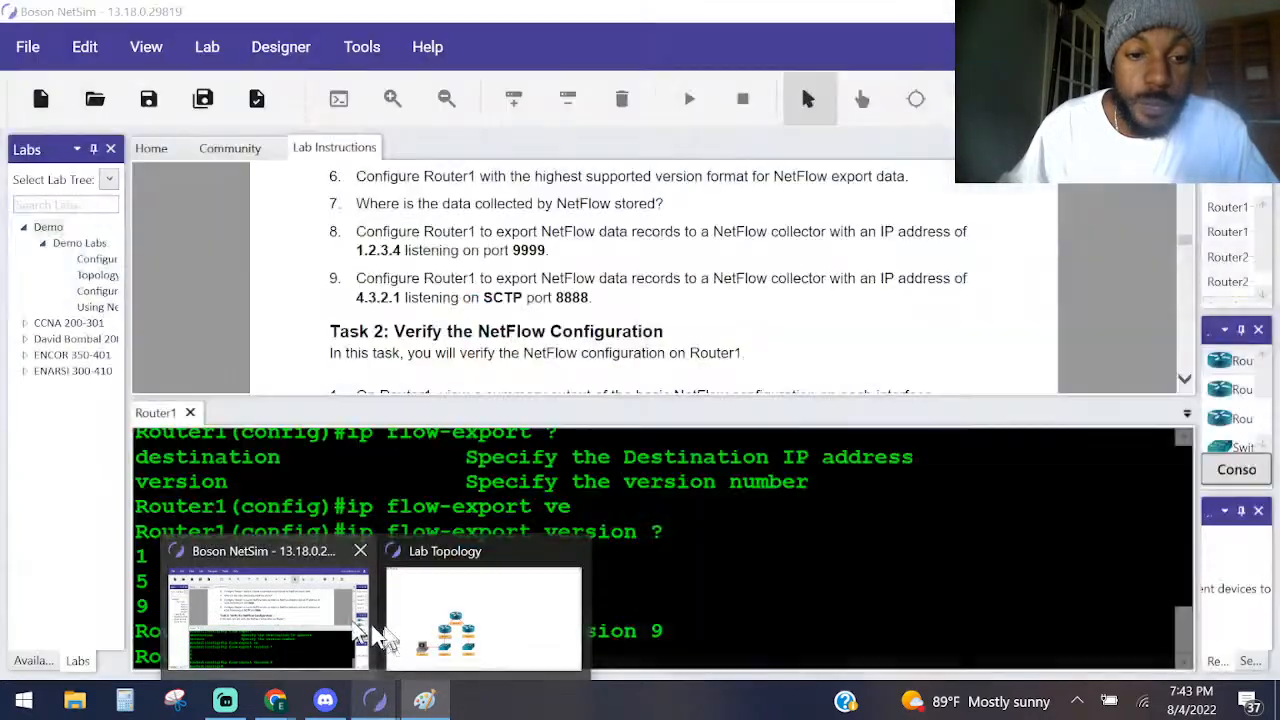
pyautogui.click(298, 618)
pyautogui.scroll(-10, 586, 251)
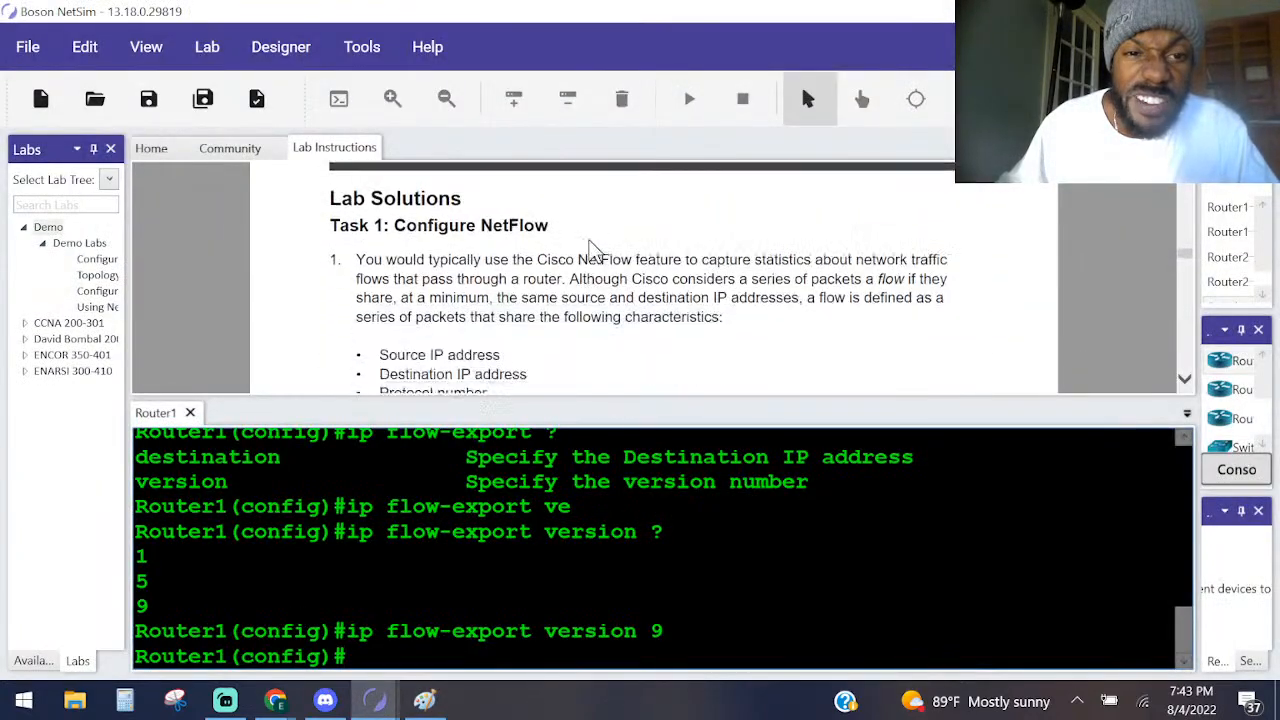
pyautogui.scroll(1, 516, 287)
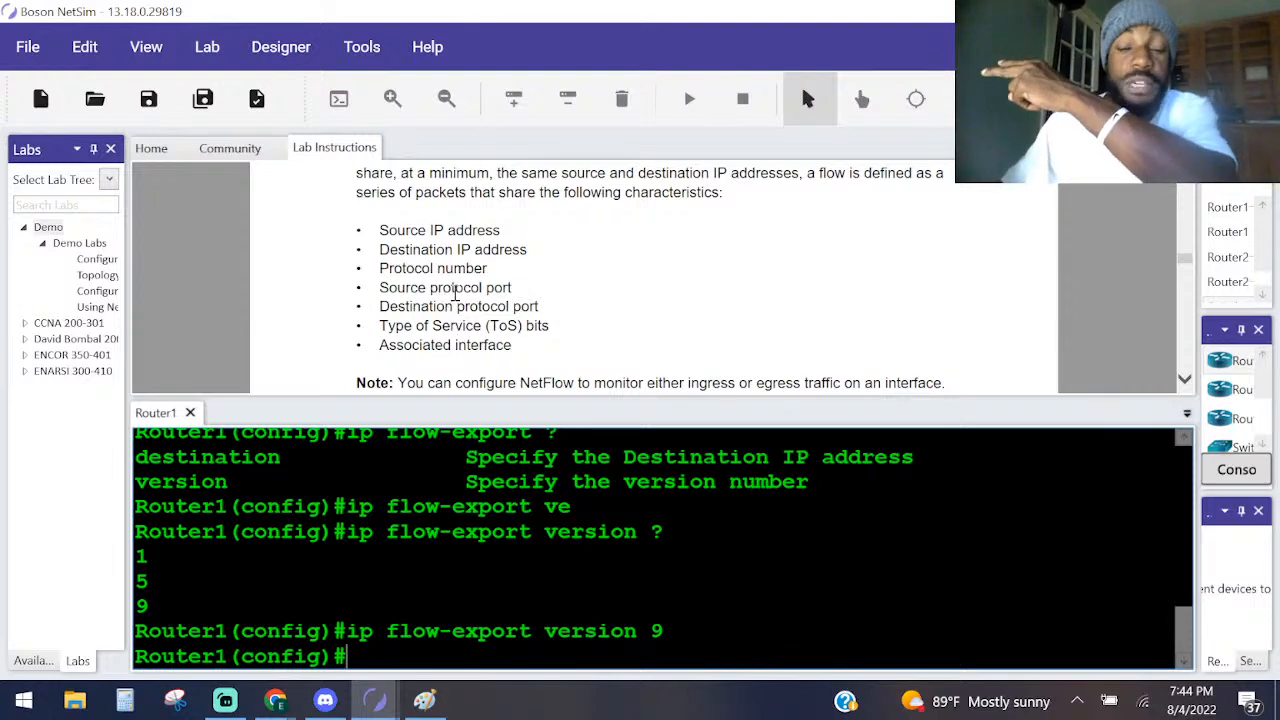
pyautogui.scroll(-1, 651, 297)
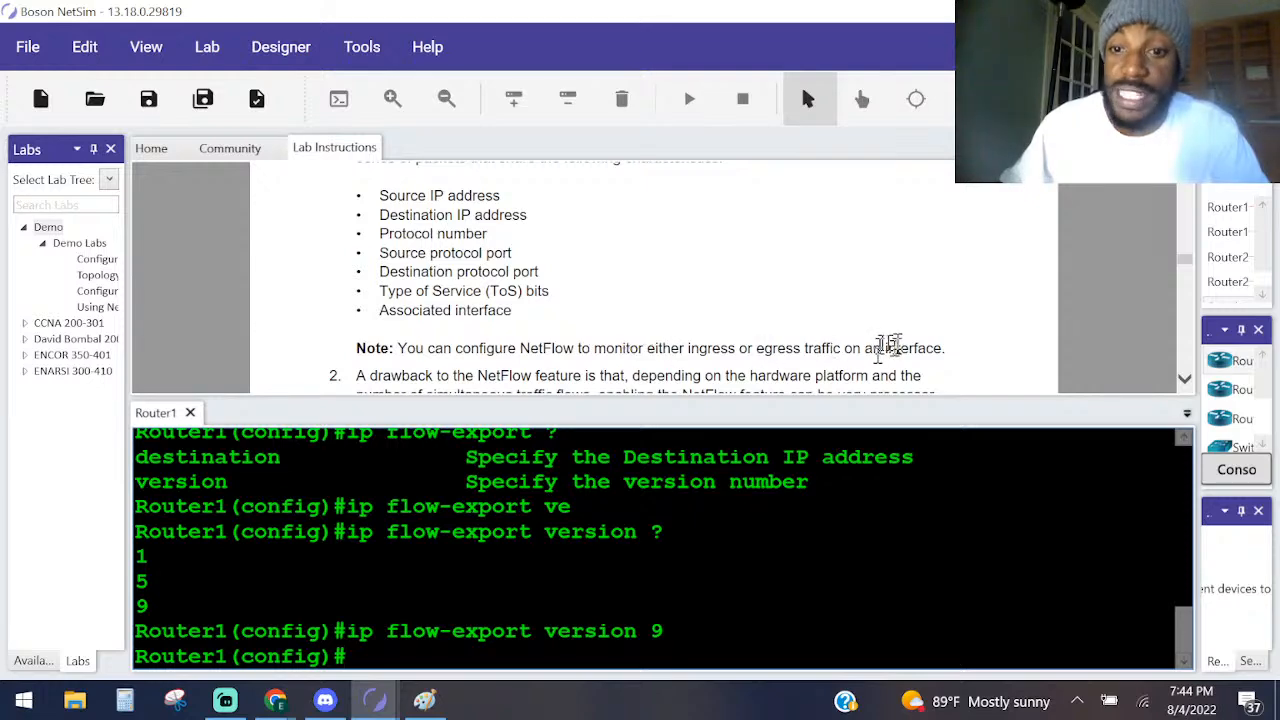
pyautogui.scroll(12, 540, 220)
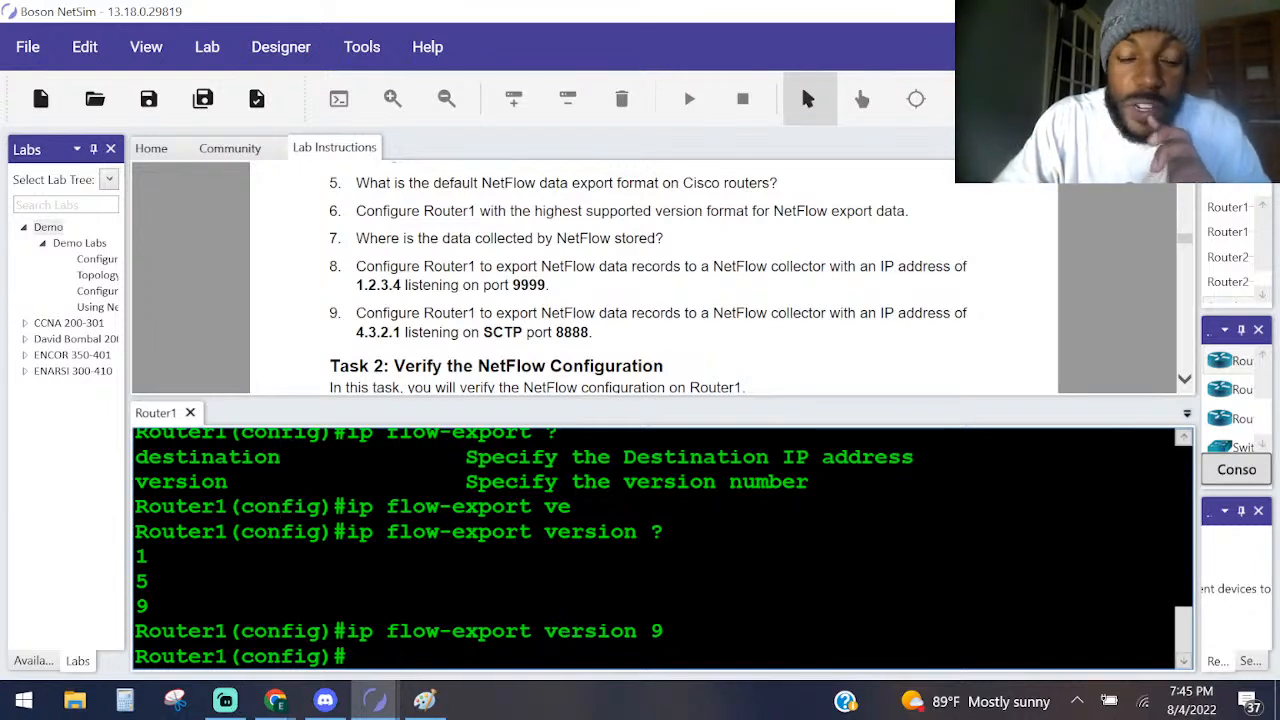
# List the ip flow-export options on Router1, and query the parameters that follow ip flow-export destination 1.2.3.4 with ?
pyautogui.write('ip fl')
pyautogui.press('Tab')
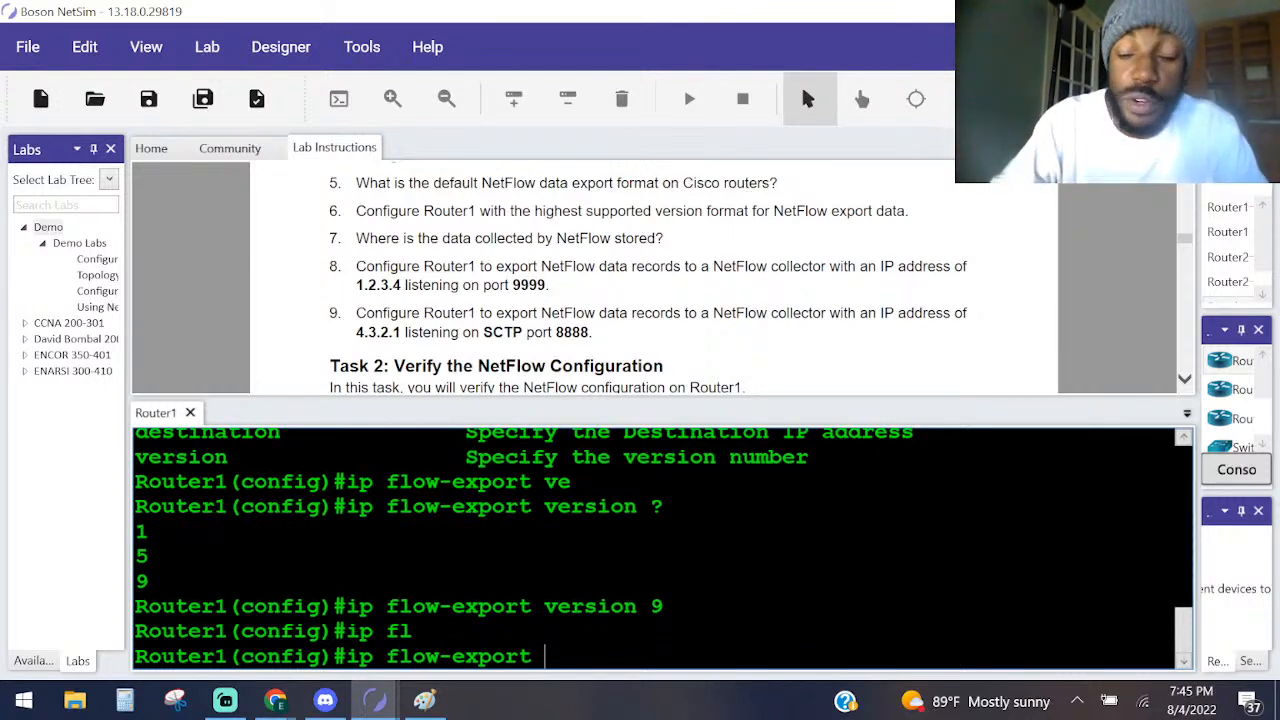
pyautogui.write('?')
pyautogui.write('de')
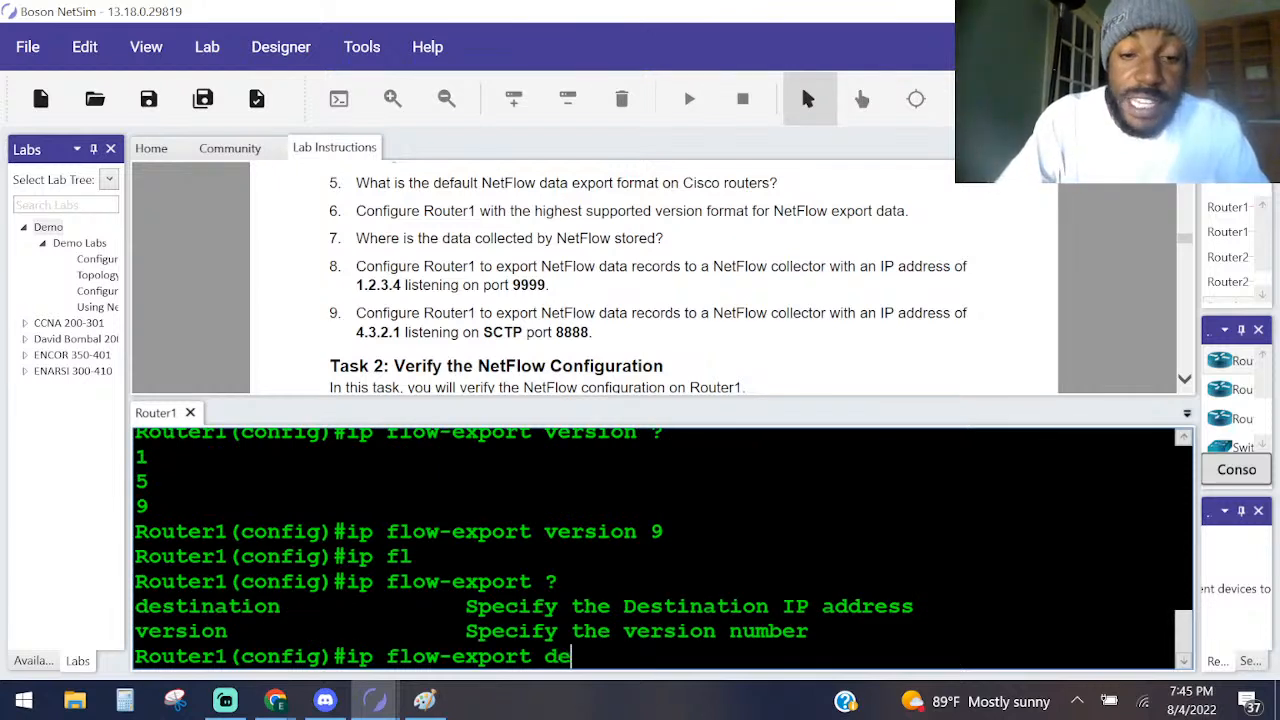
pyautogui.press('Tab')
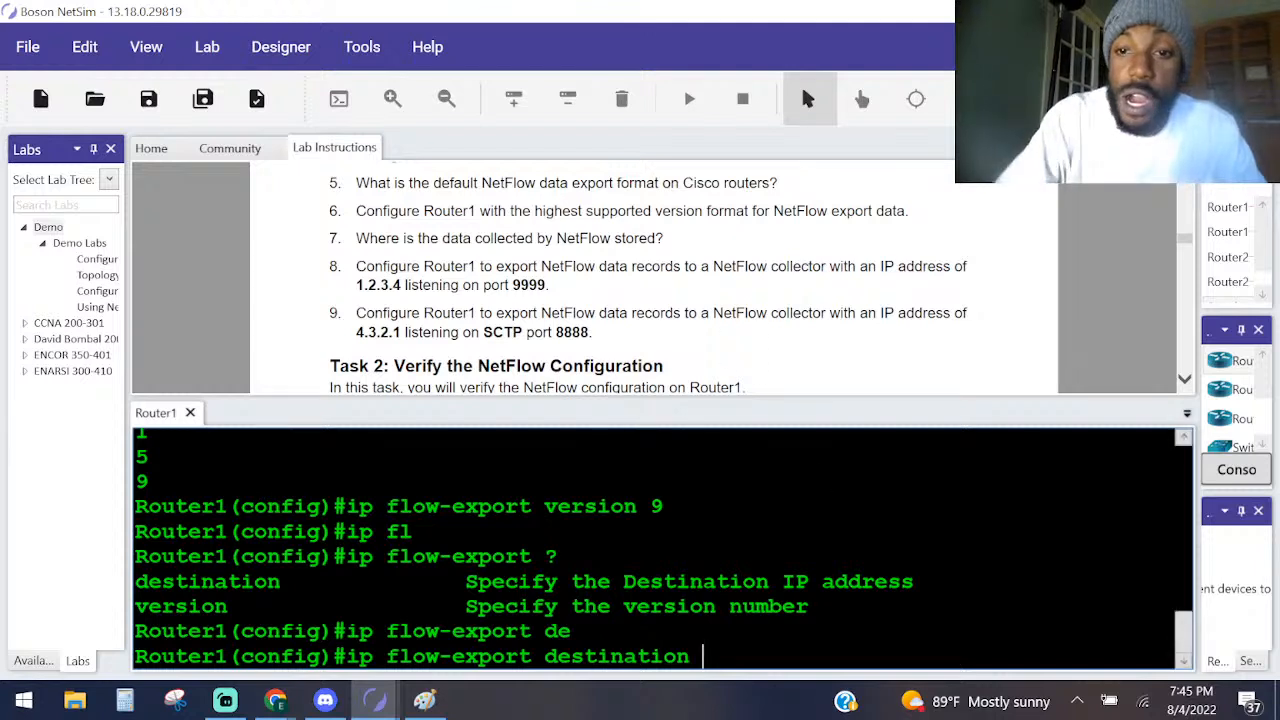
pyautogui.write('2.')
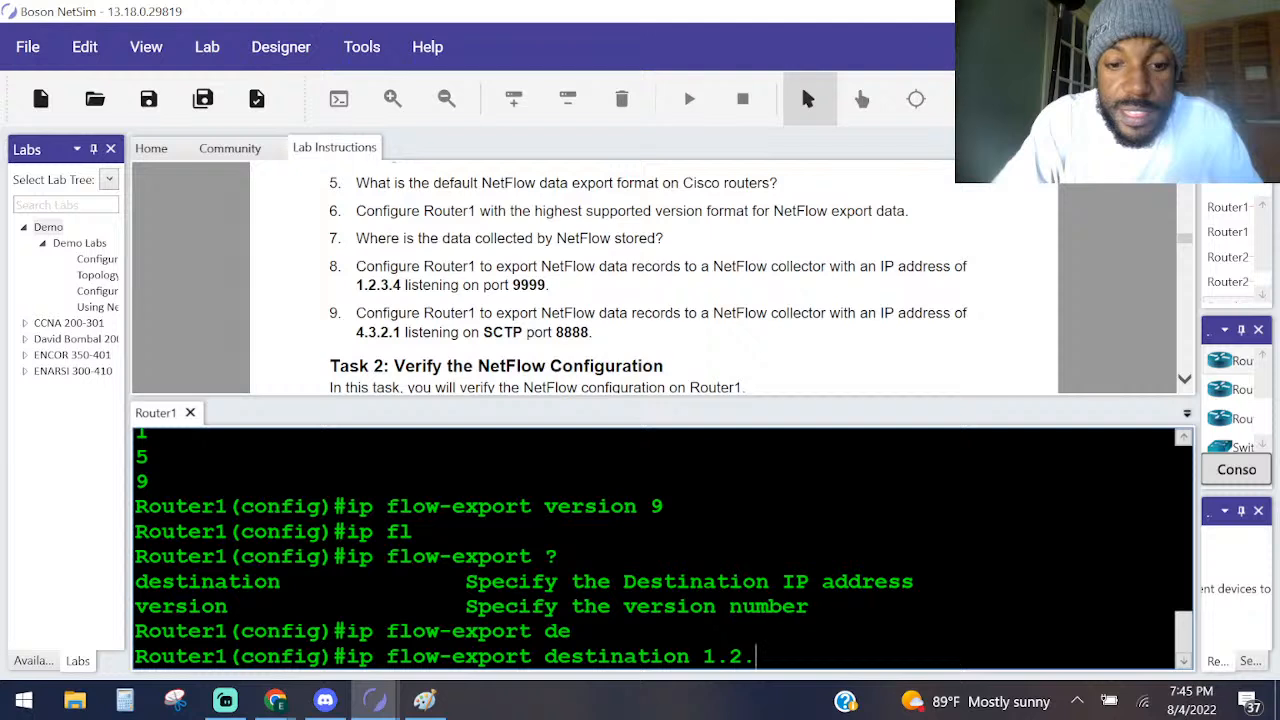
pyautogui.write('3.4 ?')
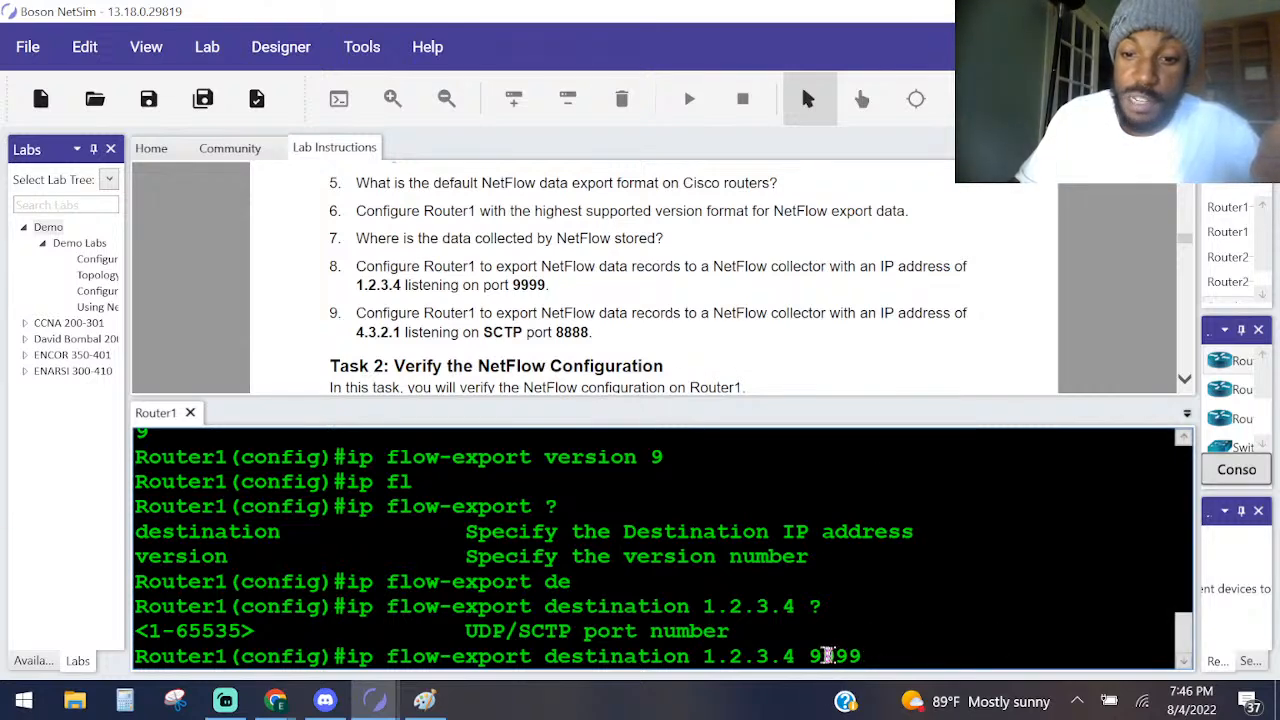
# Query the options after port 9999, highlight the <cr> entry, and set the export target with ip flow-export destination 1.2.3.4 9999.
pyautogui.doubleClick(820, 656)
pyautogui.click(893, 631)
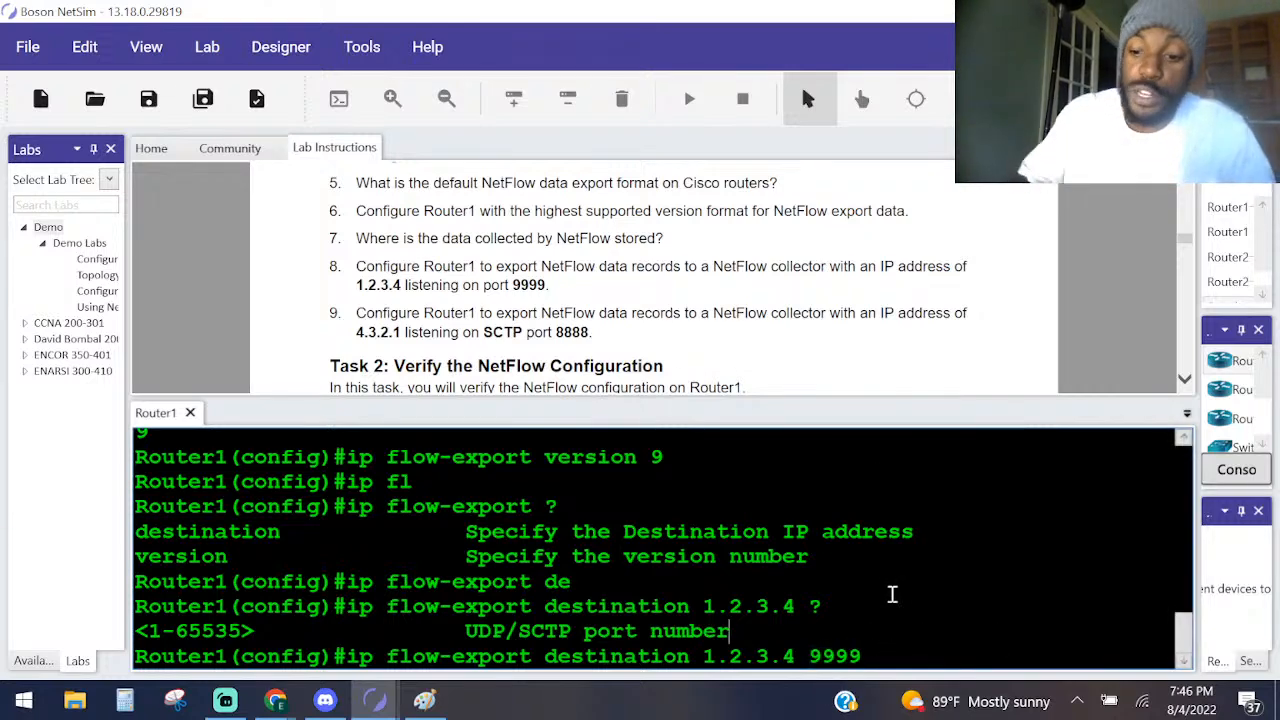
pyautogui.write('?')
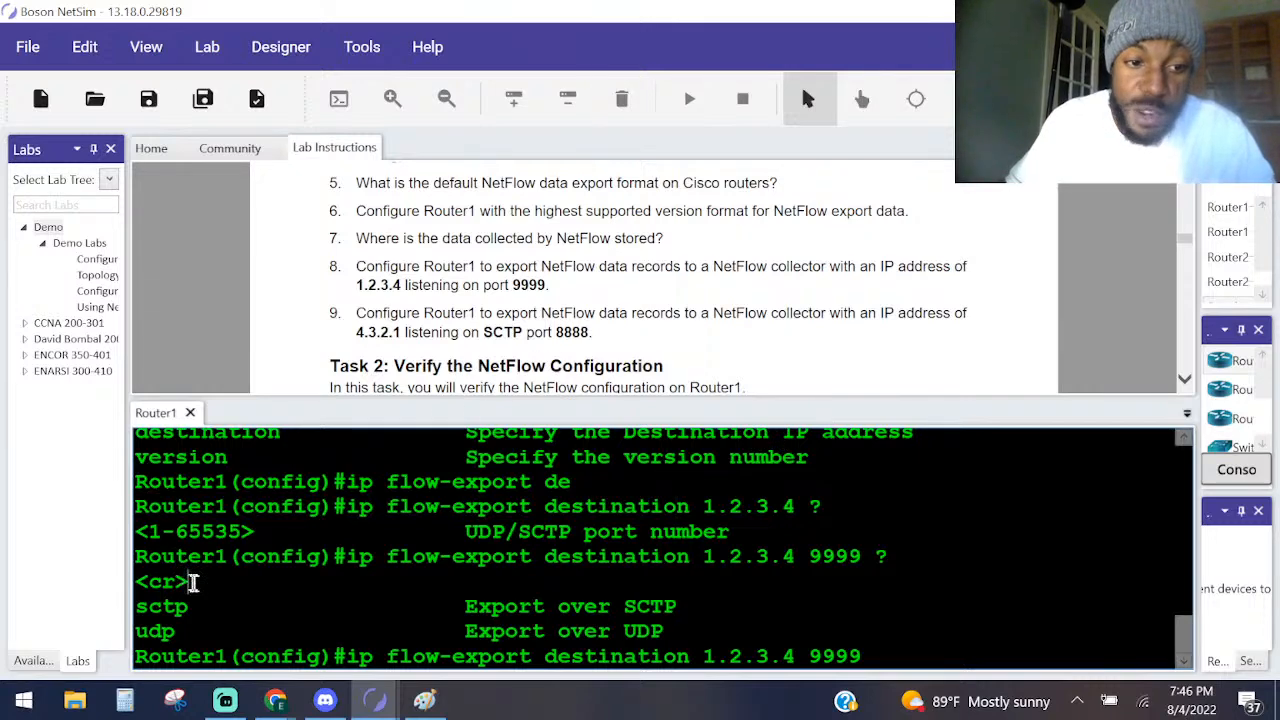
pyautogui.moveTo(190, 581); pyautogui.dragTo(125, 586)
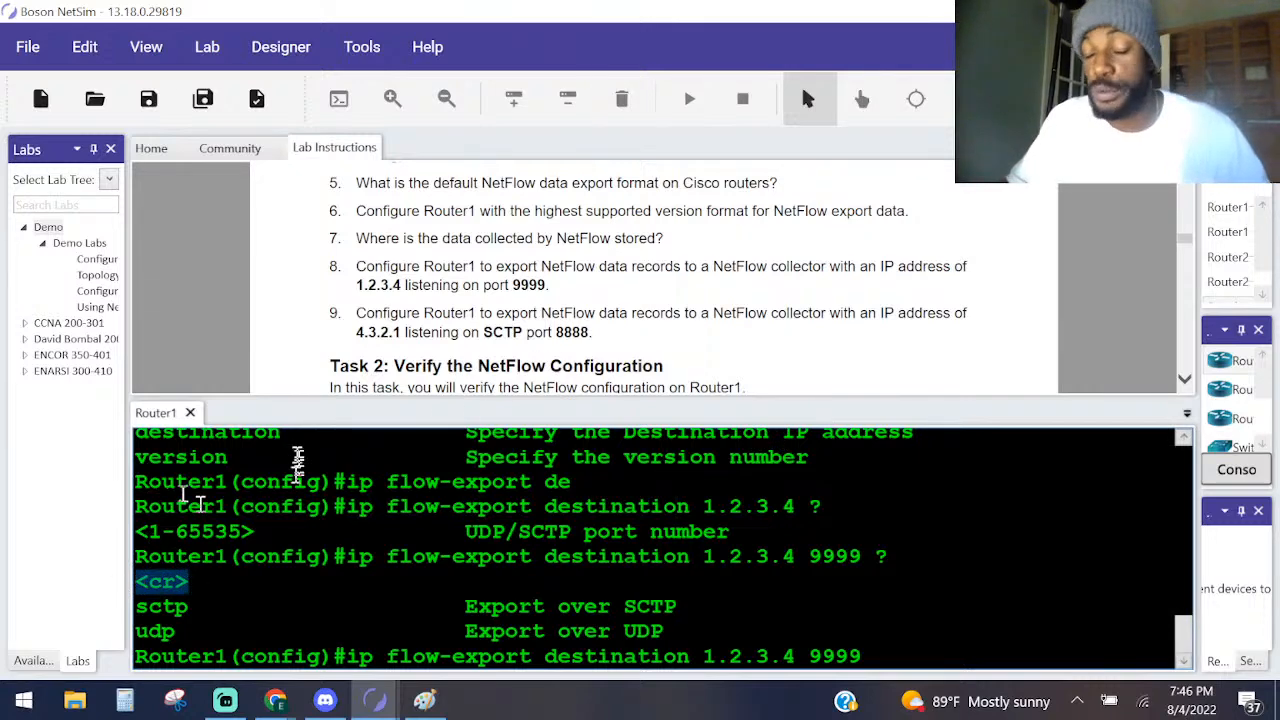
pyautogui.press('Return')
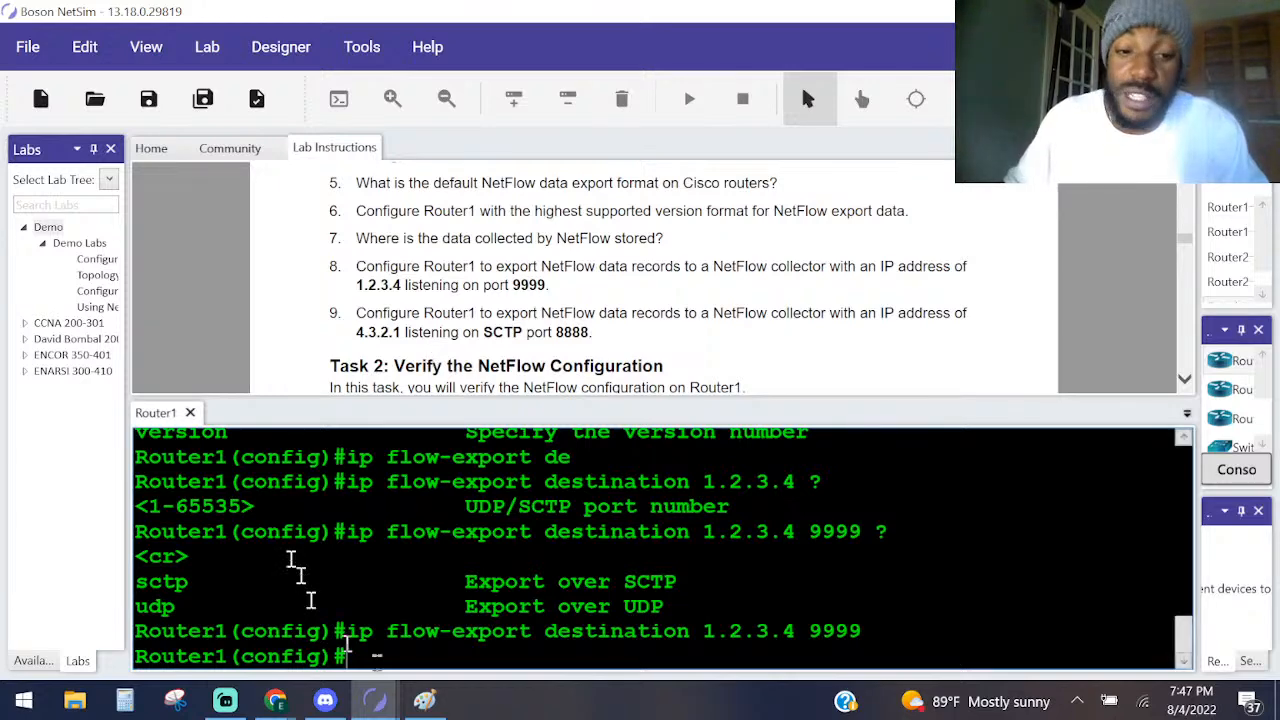
# Switch to Paint, circle the NetFlow collector again, and draw a square below it with a curved arrow from the router to the square.
pyautogui.click(428, 699)
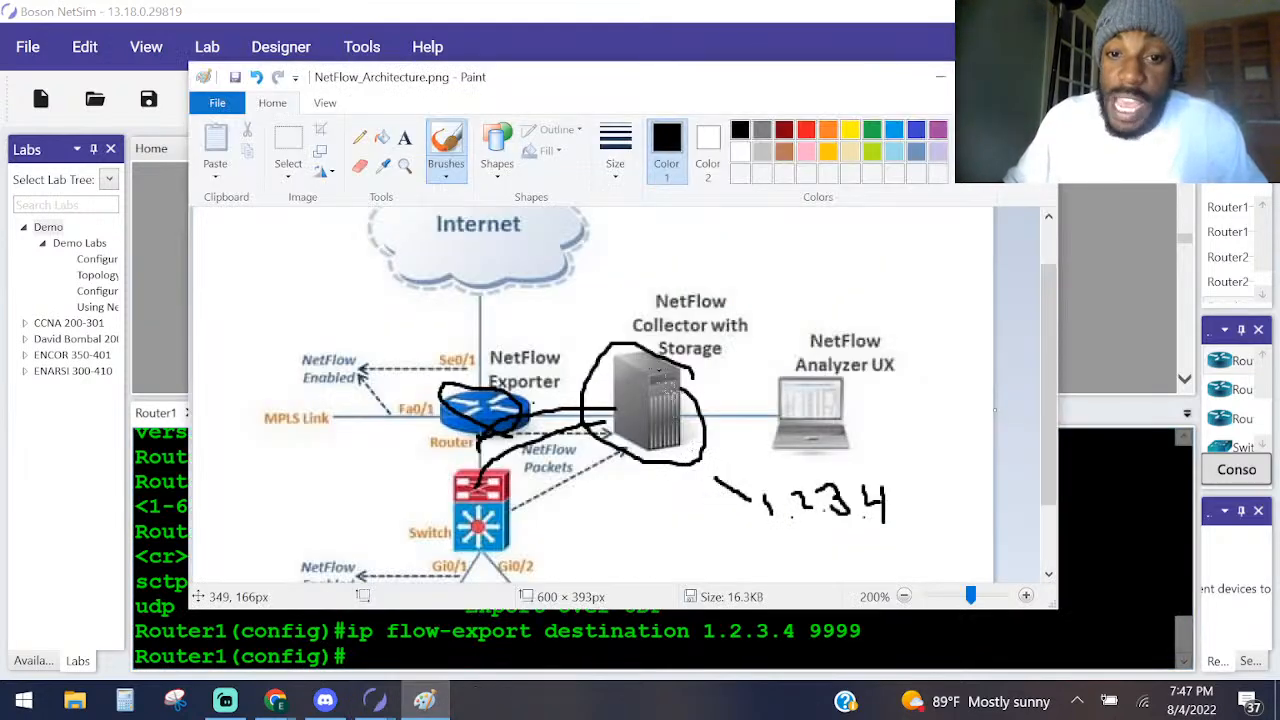
pyautogui.moveTo(690, 400)
pyautogui.mouseDown()
pyautogui.moveTo(662, 350)
pyautogui.moveTo(570, 424)
pyautogui.moveTo(684, 437)
pyautogui.mouseUp()
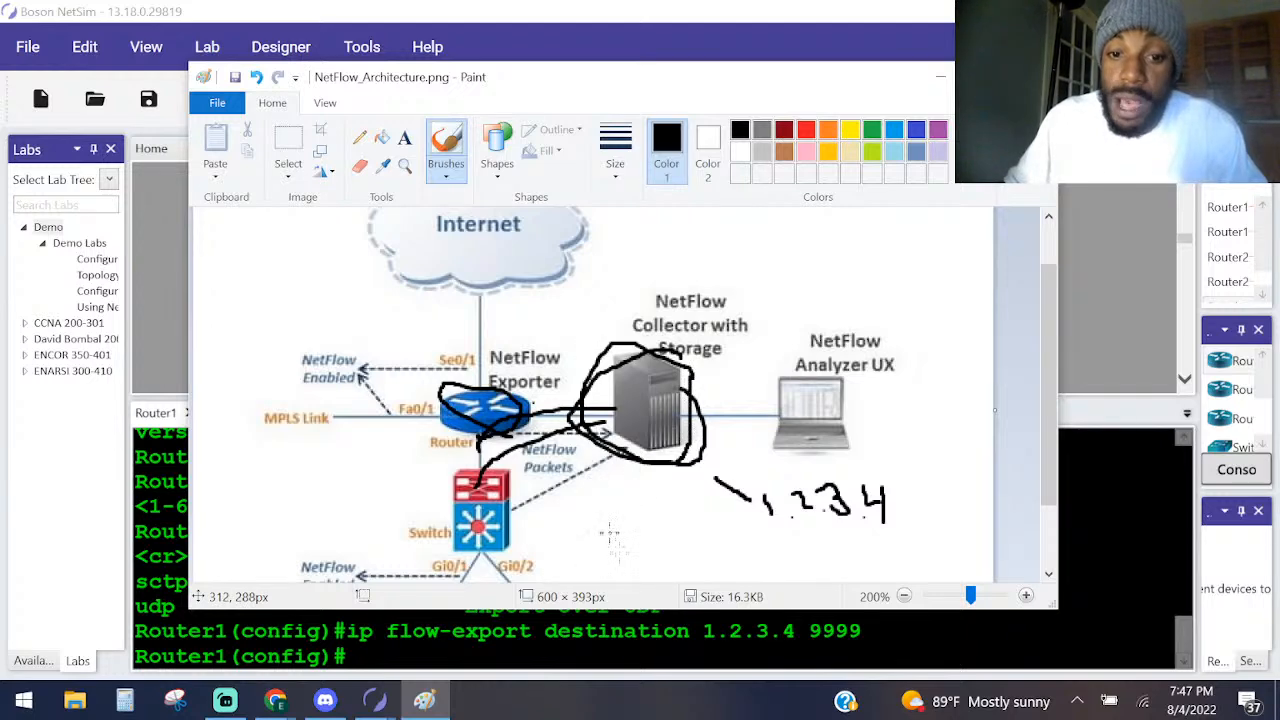
pyautogui.moveTo(608, 532)
pyautogui.mouseDown()
pyautogui.moveTo(614, 564)
pyautogui.moveTo(662, 570)
pyautogui.moveTo(663, 516)
pyautogui.moveTo(604, 523)
pyautogui.moveTo(605, 540)
pyautogui.mouseUp()
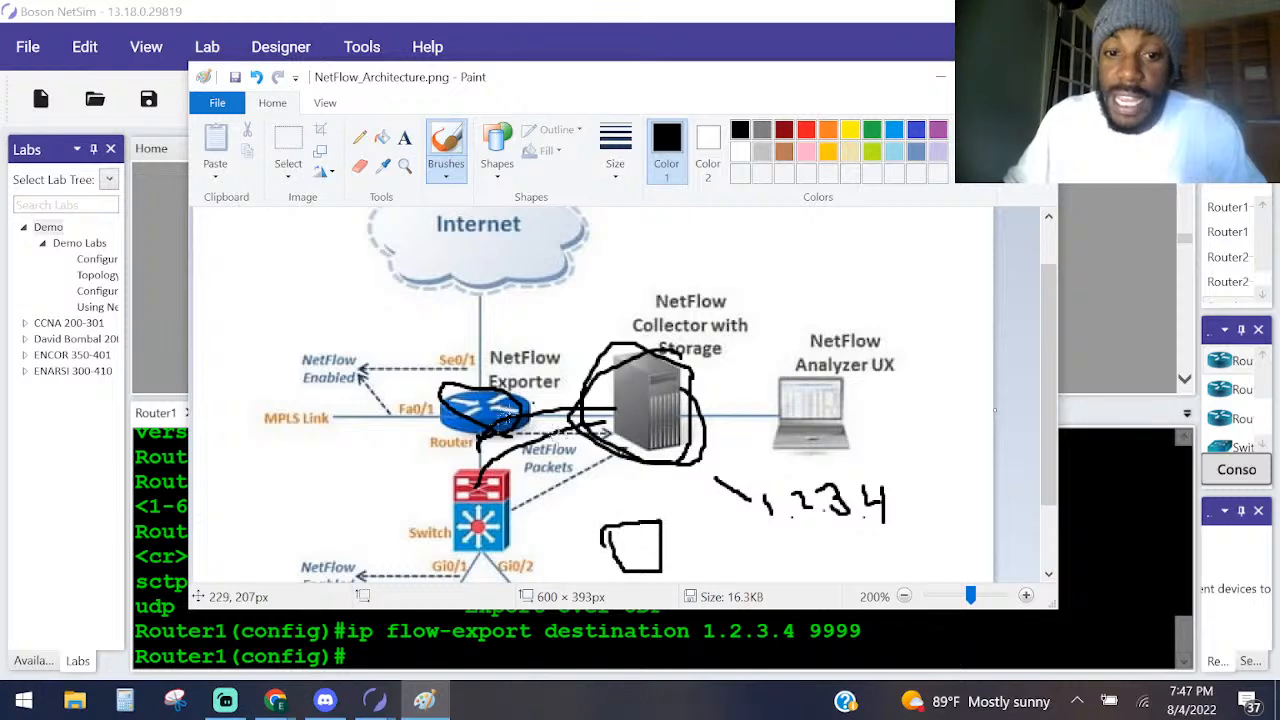
pyautogui.moveTo(492, 420)
pyautogui.mouseDown()
pyautogui.moveTo(556, 436)
pyautogui.moveTo(587, 500)
pyautogui.moveTo(630, 503)
pyautogui.moveTo(598, 520)
pyautogui.moveTo(608, 526)
pyautogui.moveTo(624, 500)
pyautogui.mouseUp()
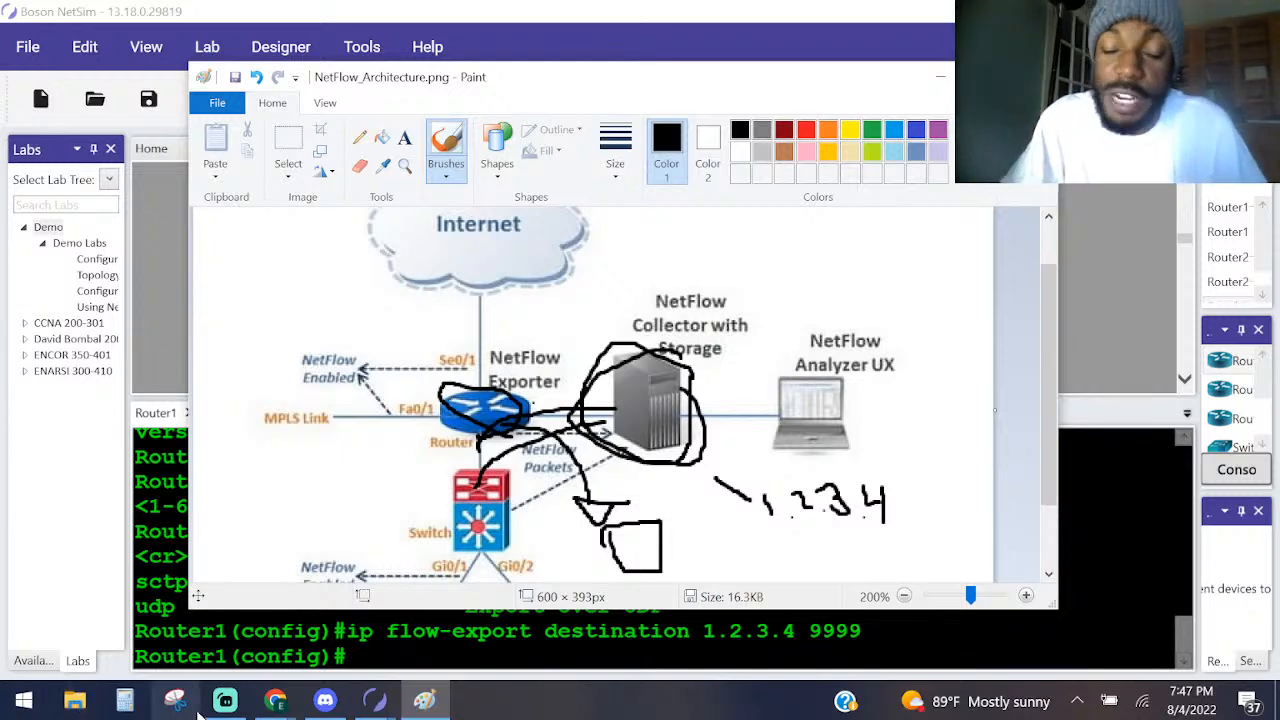
# Switch back to Boson NetSim and enter ip flow-export destination 4.3.2.1 at Router1's configuration prompt without submitting it.
pyautogui.click(580, 610)
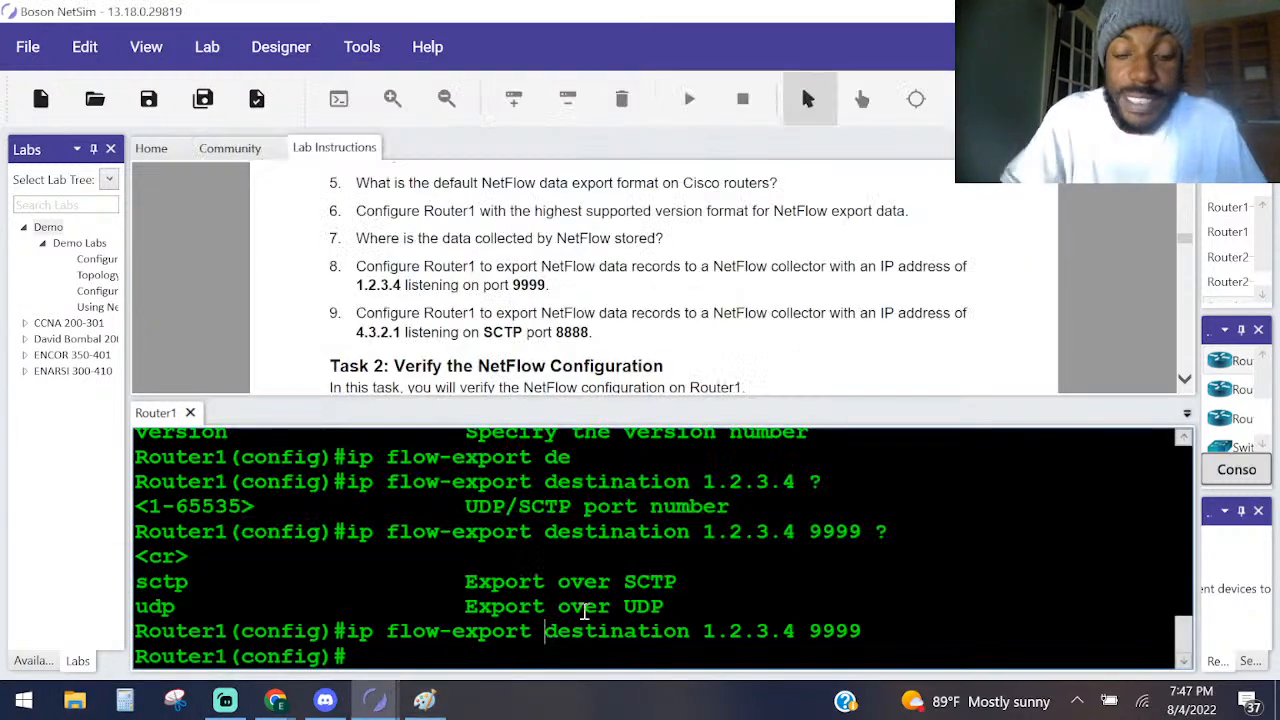
pyautogui.write('ip fl')
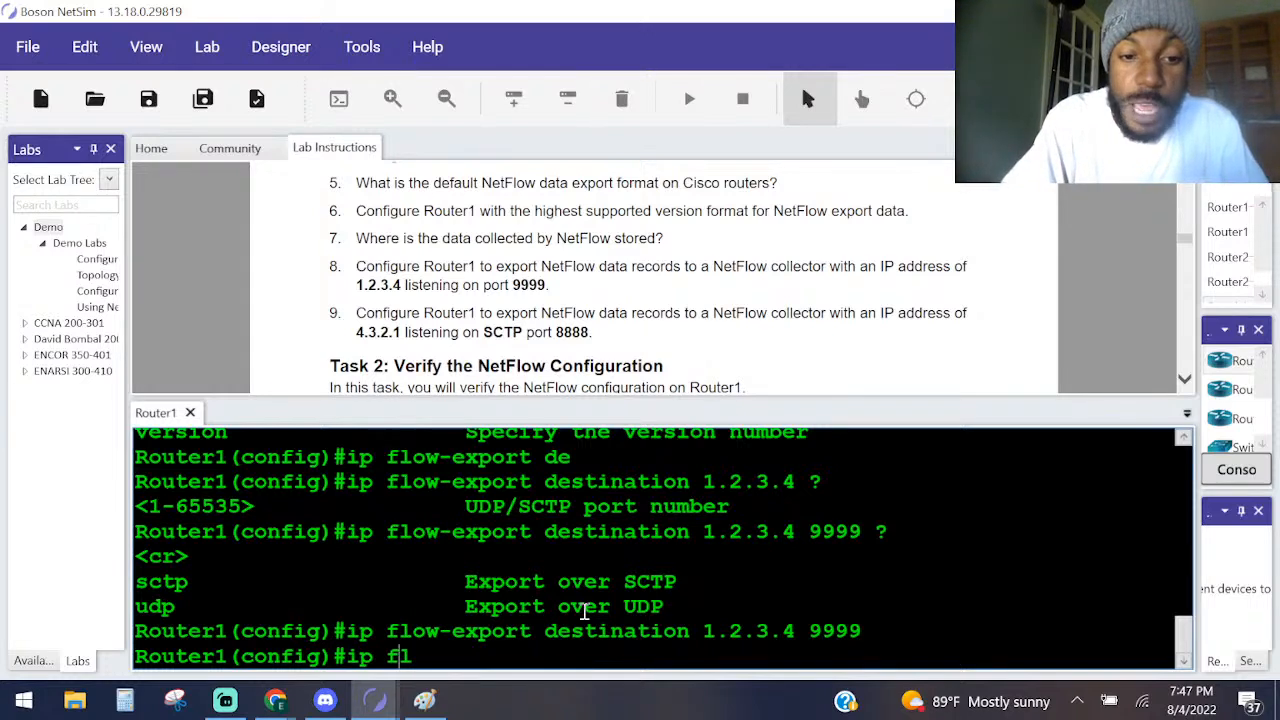
pyautogui.press('Tab')
pyautogui.write('des')
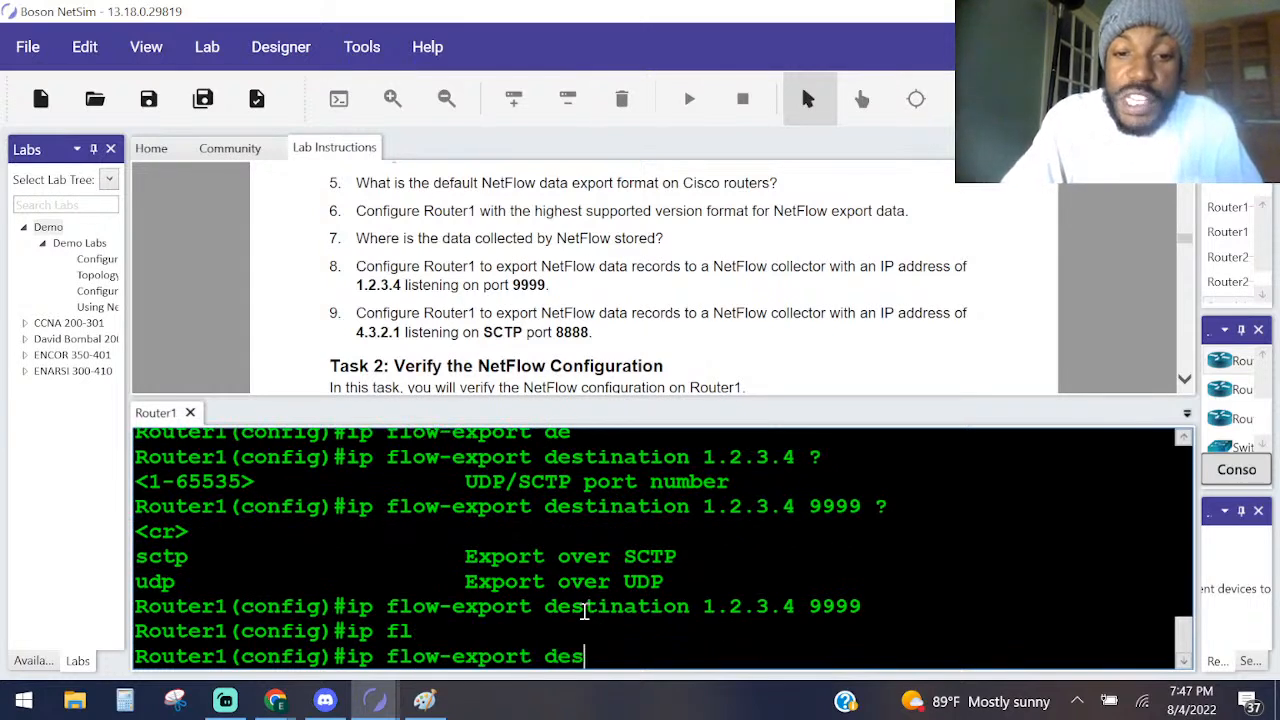
pyautogui.press('Tab')
pyautogui.write('4')
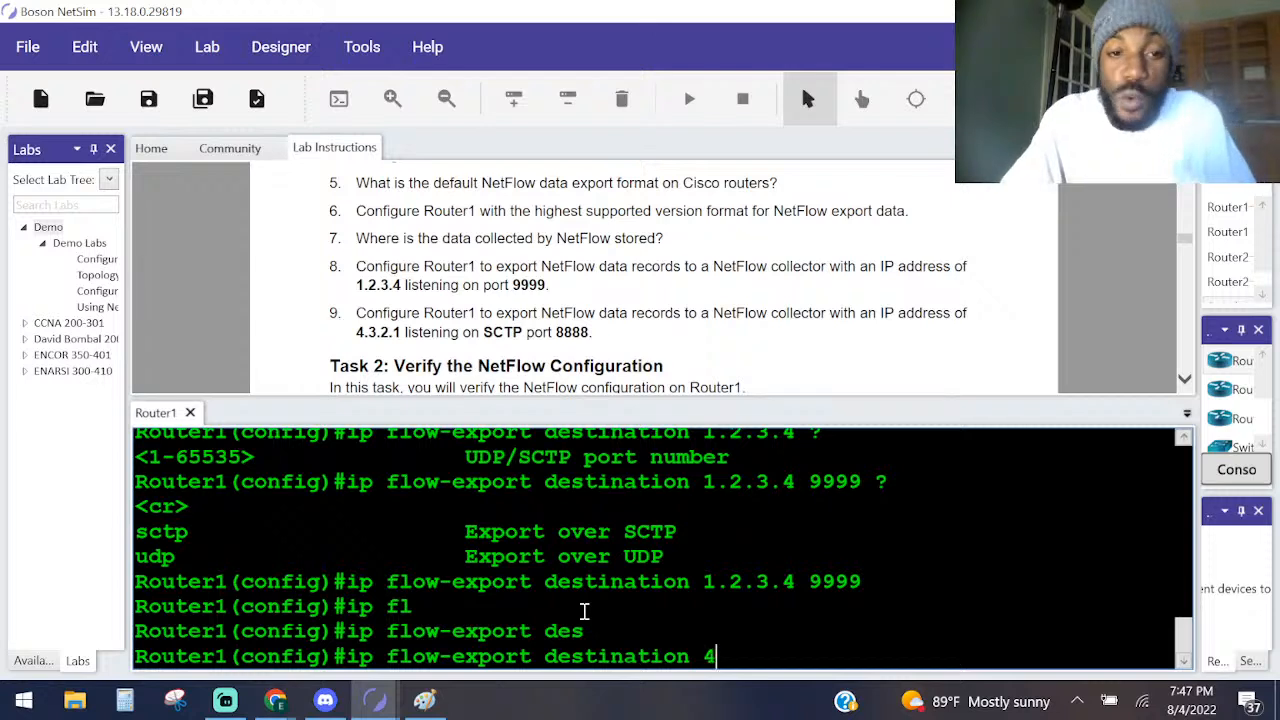
pyautogui.write('.3.')
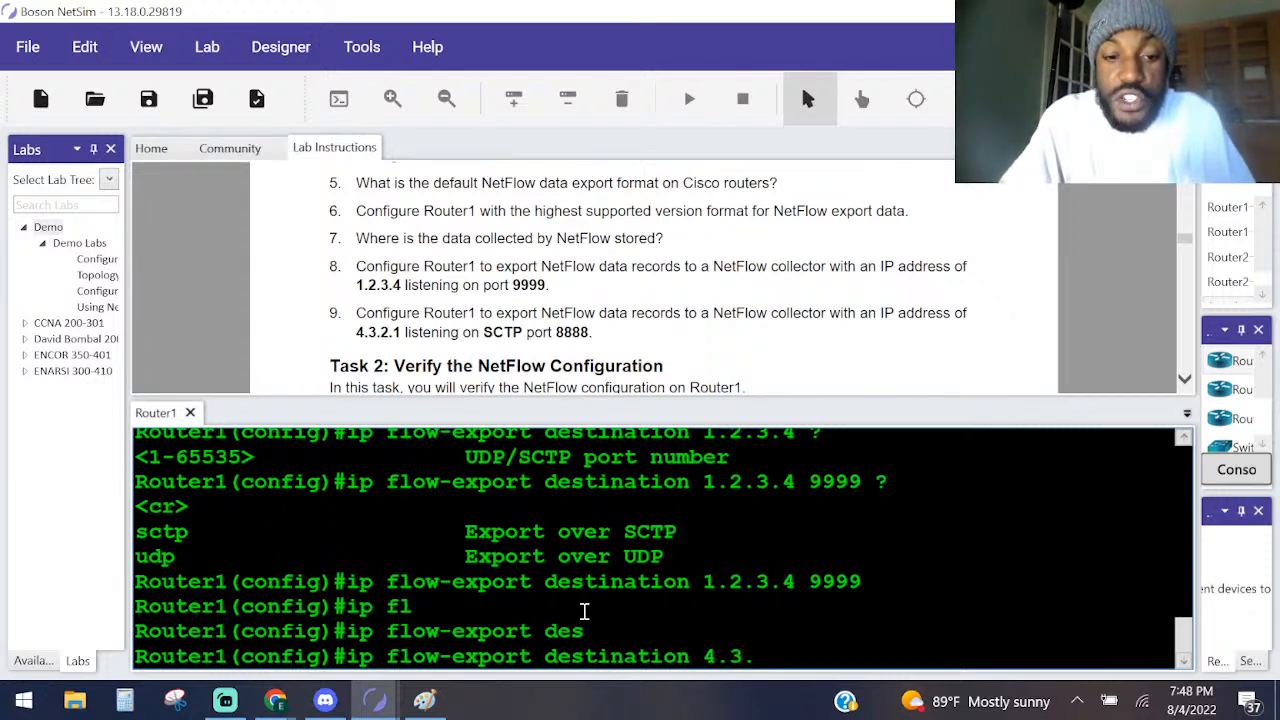
pyautogui.write('2.1')
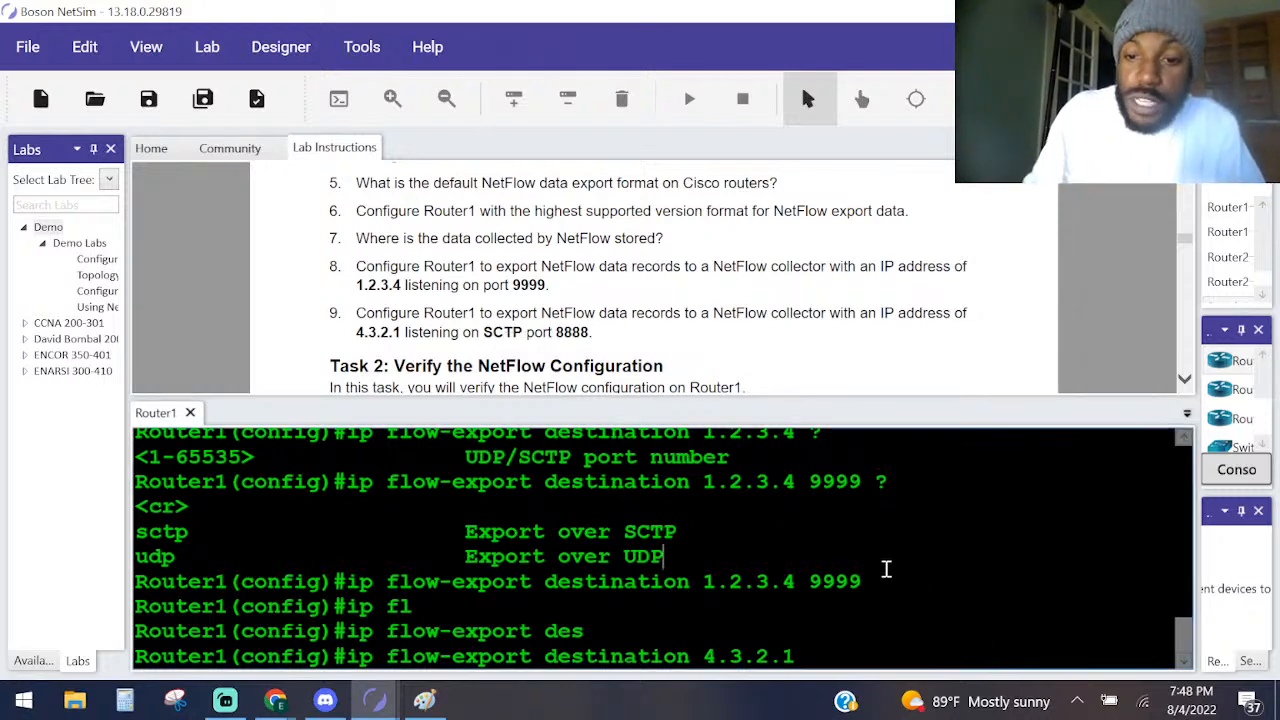
# Add port 8888 to the destination command, list its transport options with ?, and highlight the SCTP and UDP entries.
pyautogui.write('8888')
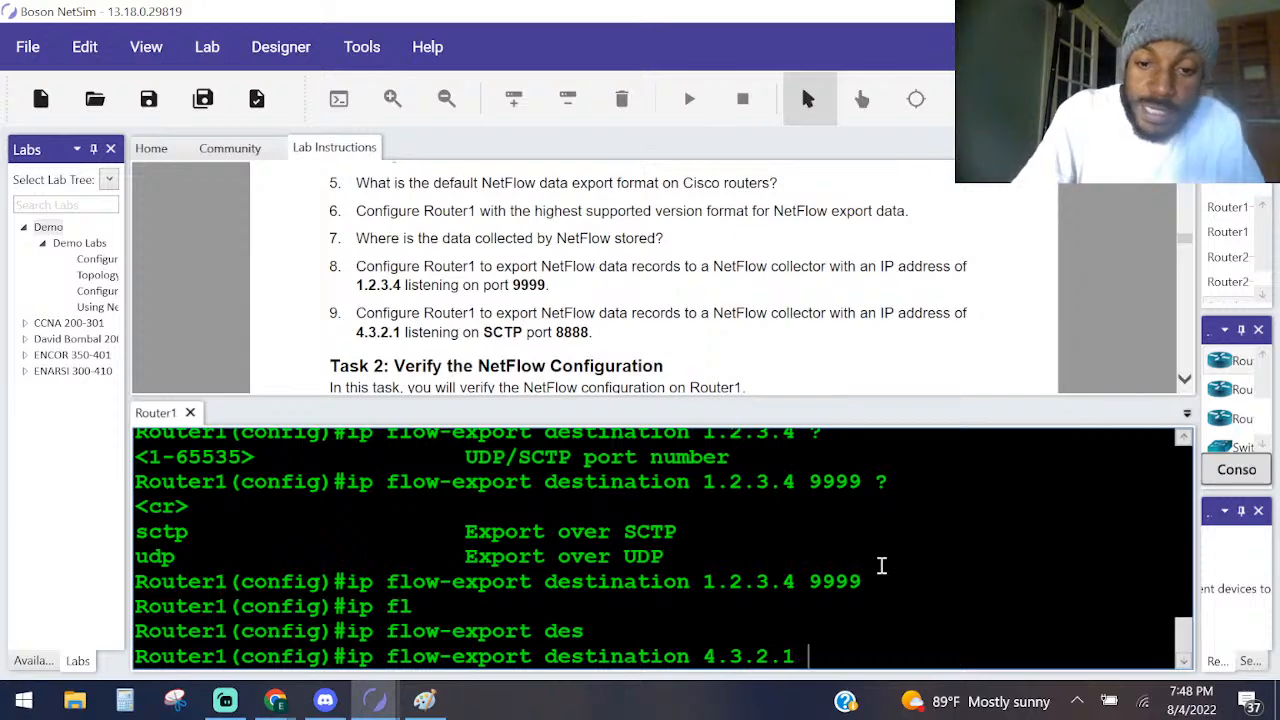
pyautogui.write(' ?')
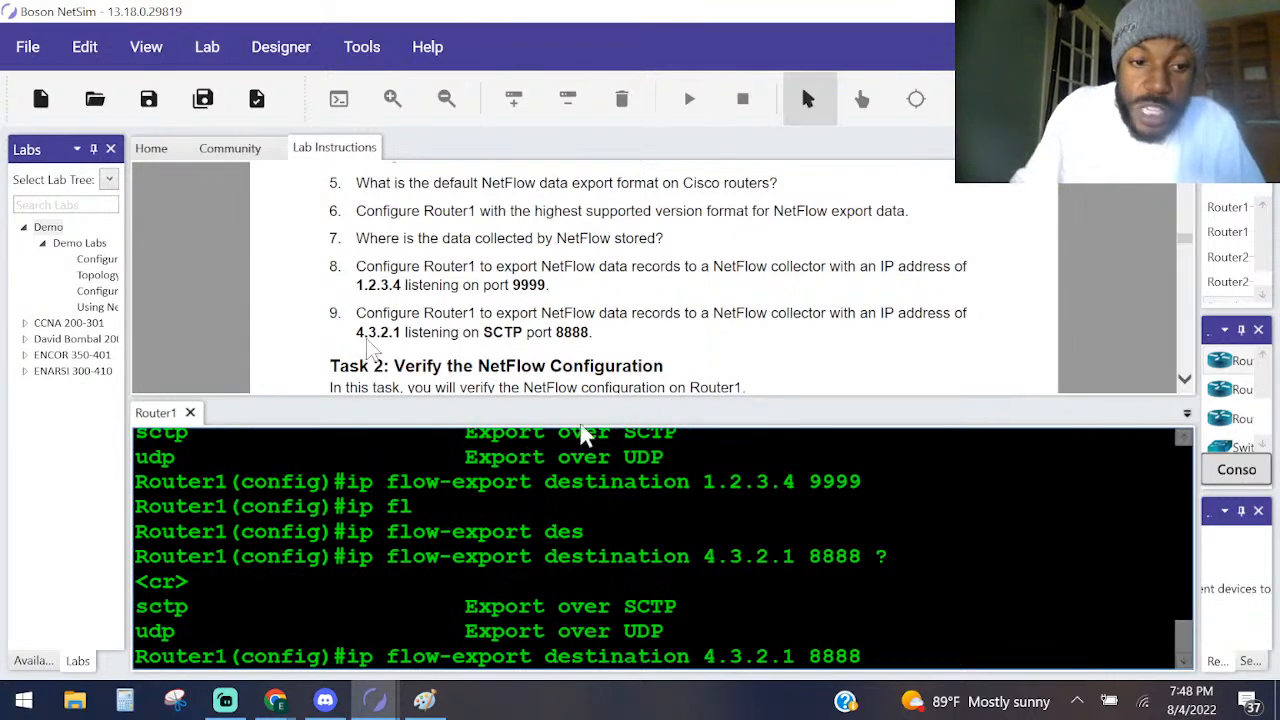
pyautogui.moveTo(677, 604); pyautogui.dragTo(547, 605)
pyautogui.click(671, 631)
pyautogui.moveTo(671, 631); pyautogui.dragTo(84, 643)
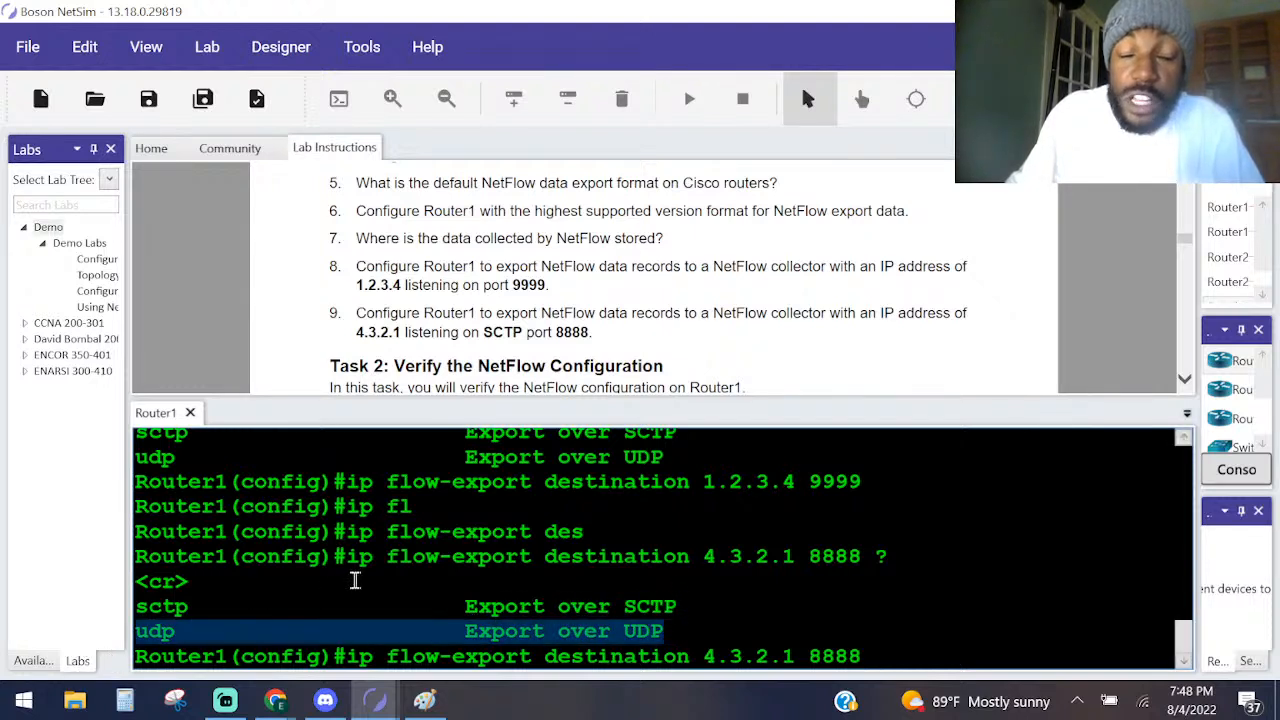
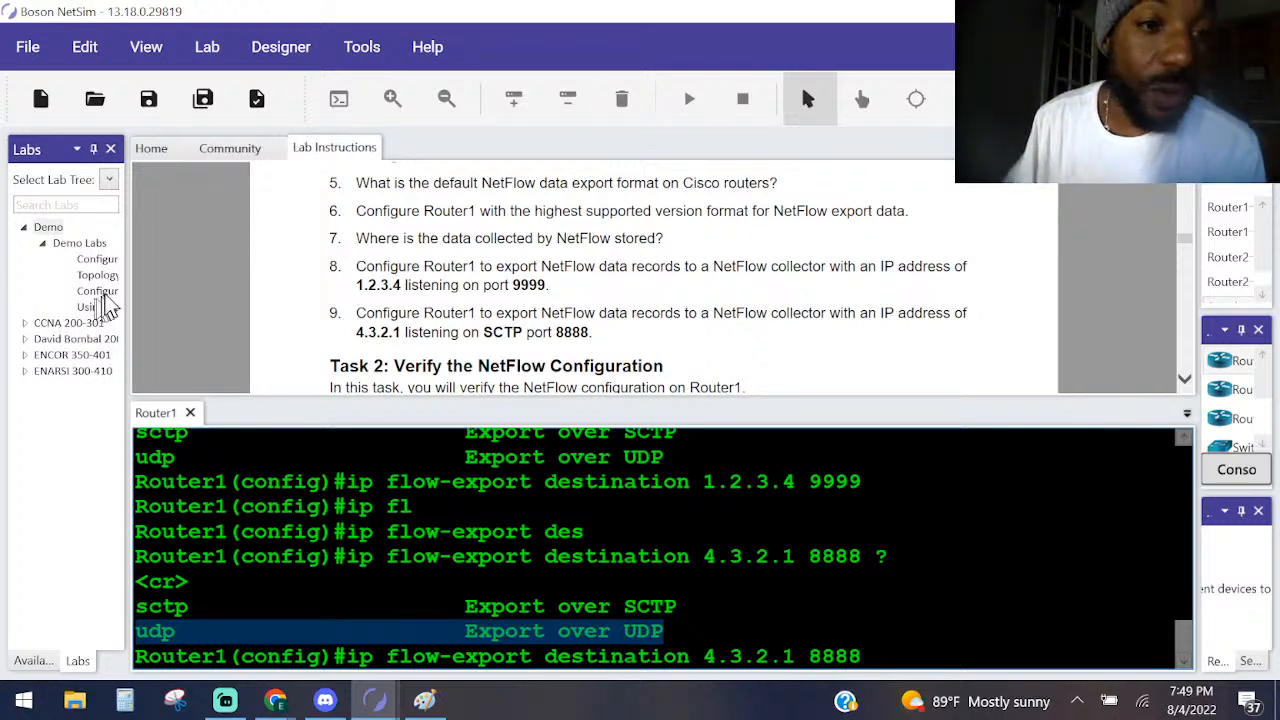
# Widen the Labs pane, look through the CCNA 200-301 labs in the tree, and collapse that group again.
pyautogui.moveTo(128, 304); pyautogui.dragTo(308, 322)
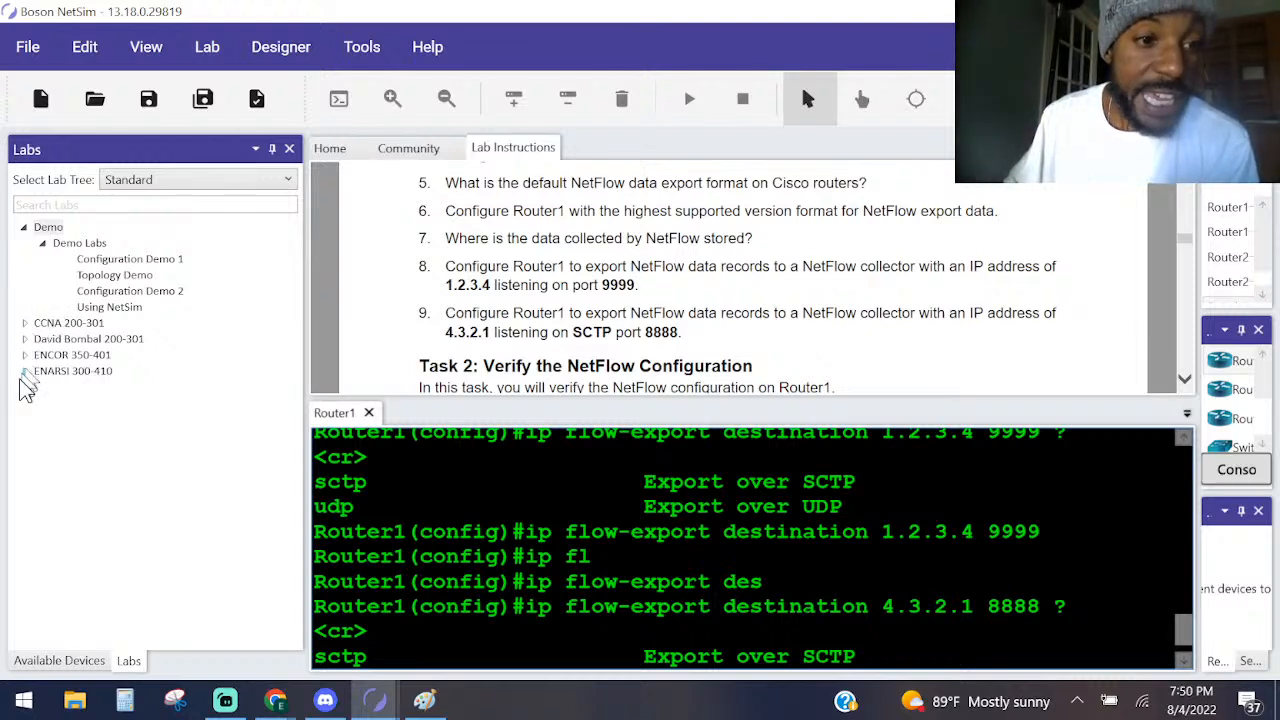
pyautogui.click(25, 323)
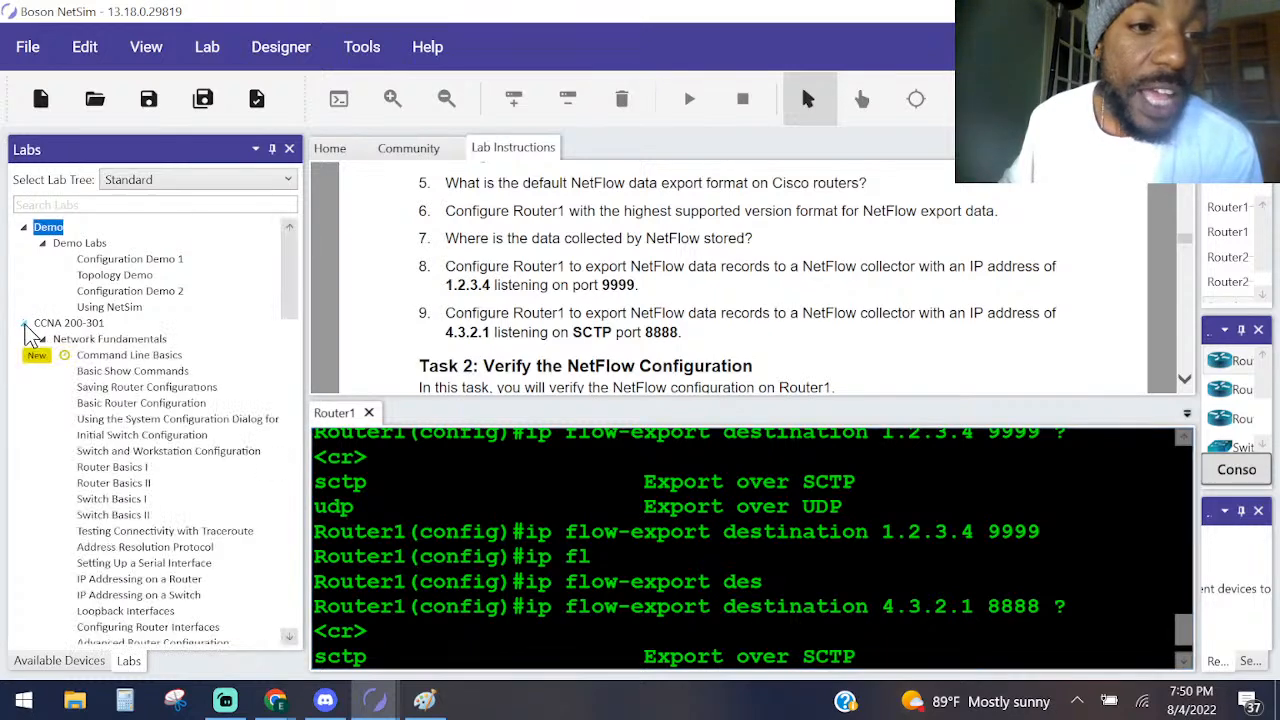
pyautogui.scroll(-15, 94, 434)
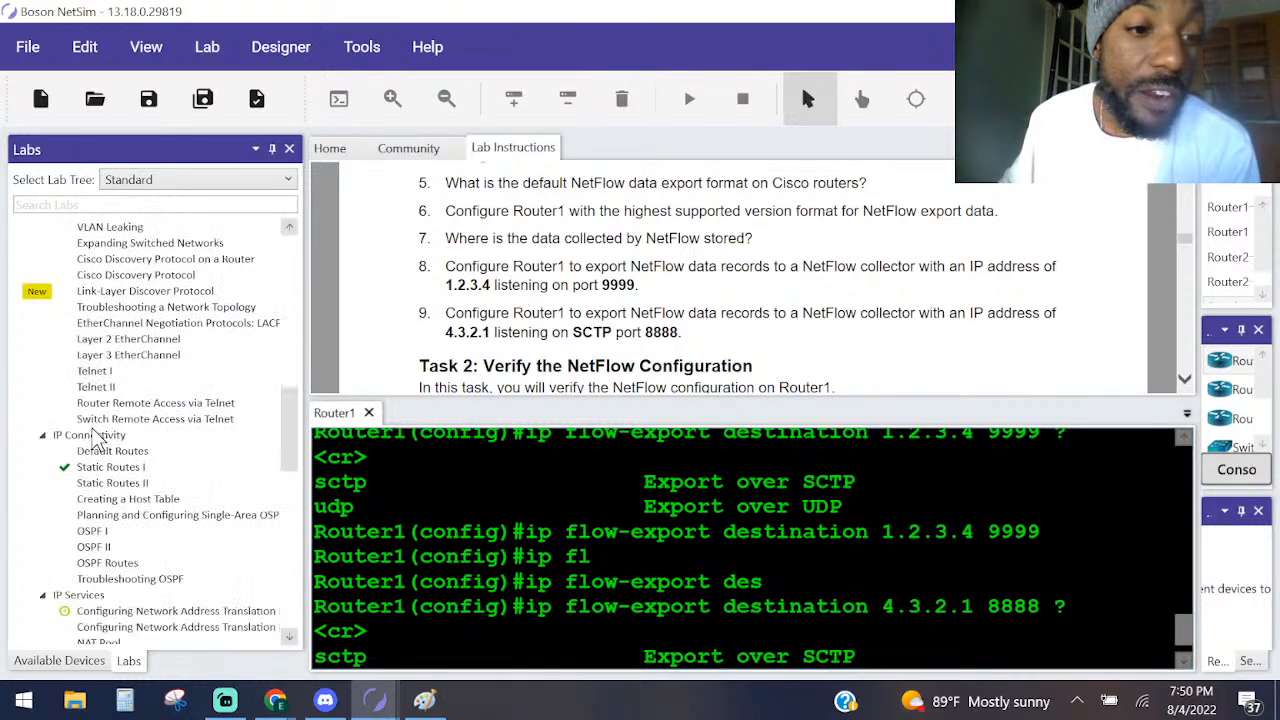
pyautogui.scroll(-6, 94, 440)
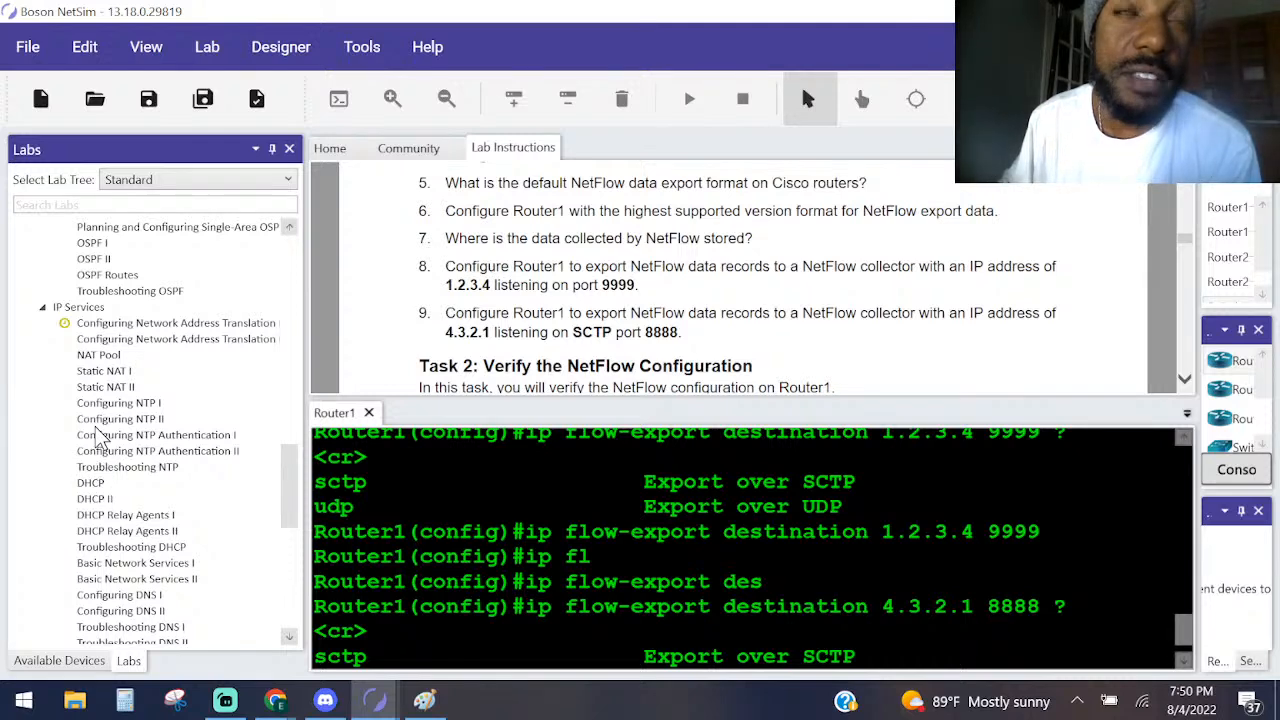
pyautogui.scroll(-10, 100, 437)
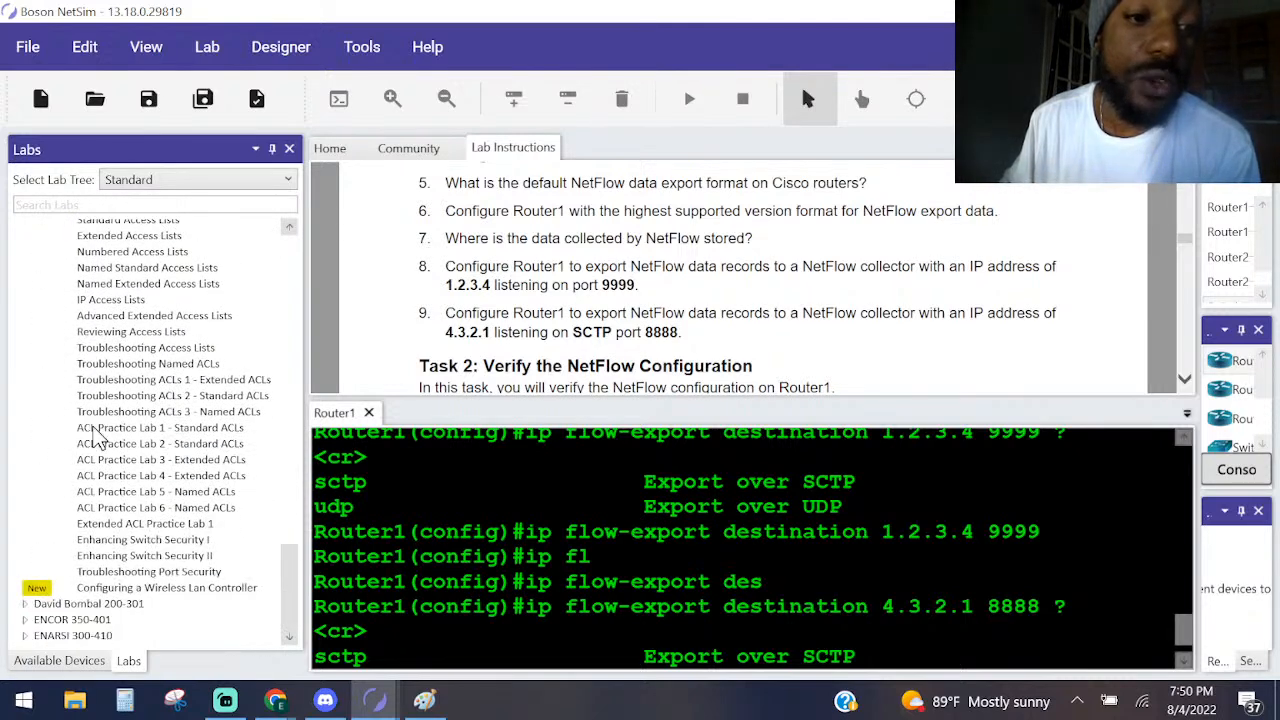
pyautogui.scroll(20, 90, 435)
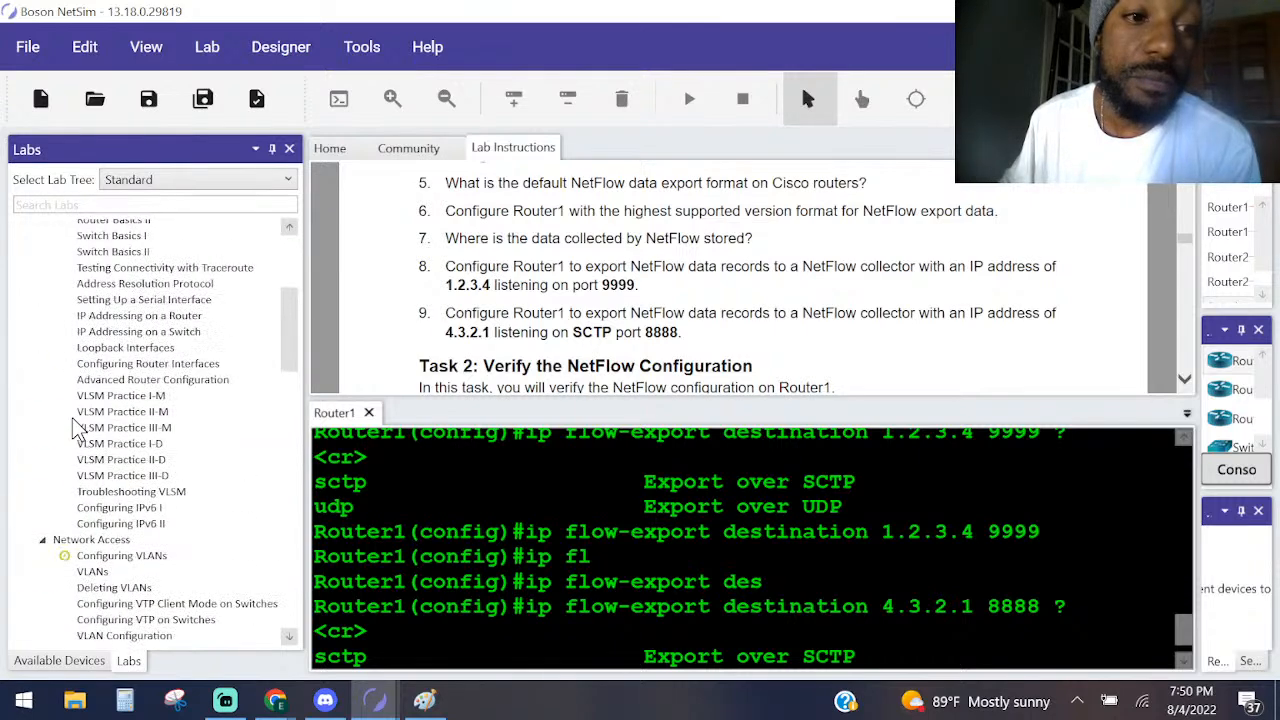
pyautogui.scroll(10, 72, 417)
pyautogui.click(24, 323)
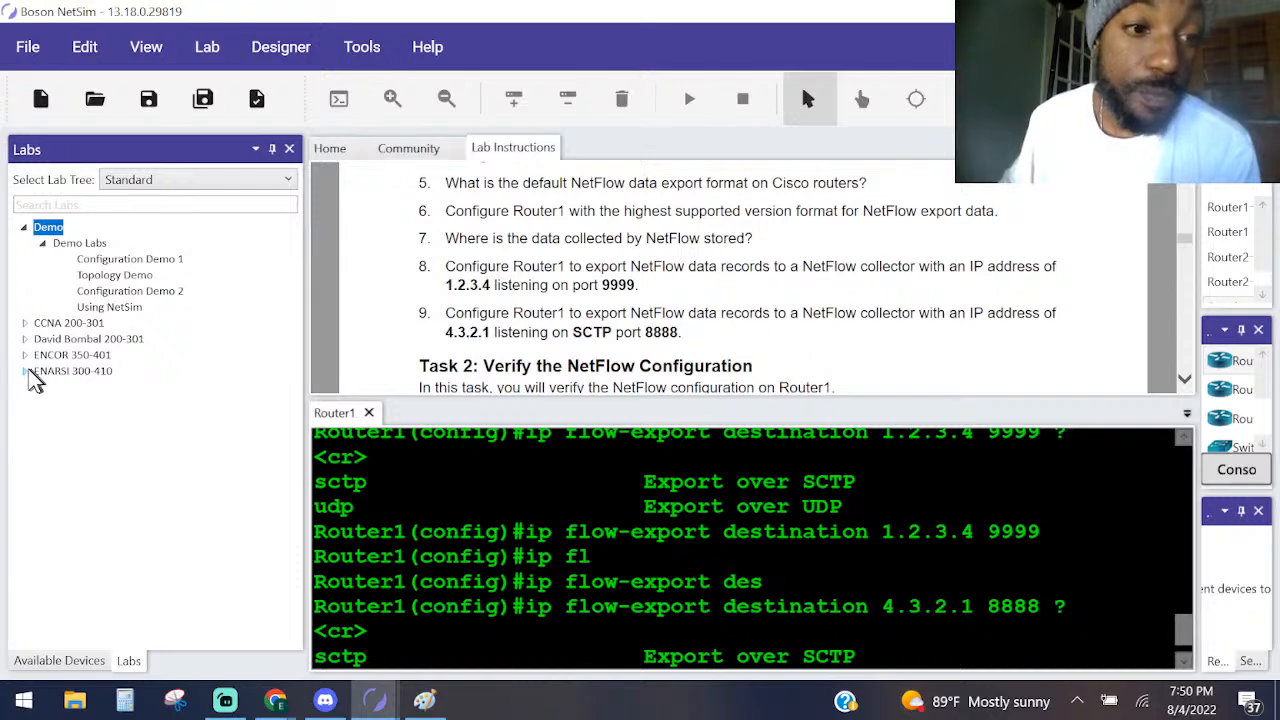
# Browse the ENCOR 350-401 labs to the Network Assurance section, read the start of Task 2, and narrow the Labs pane again.
pyautogui.click(25, 357)
pyautogui.scroll(-15, 45, 410)
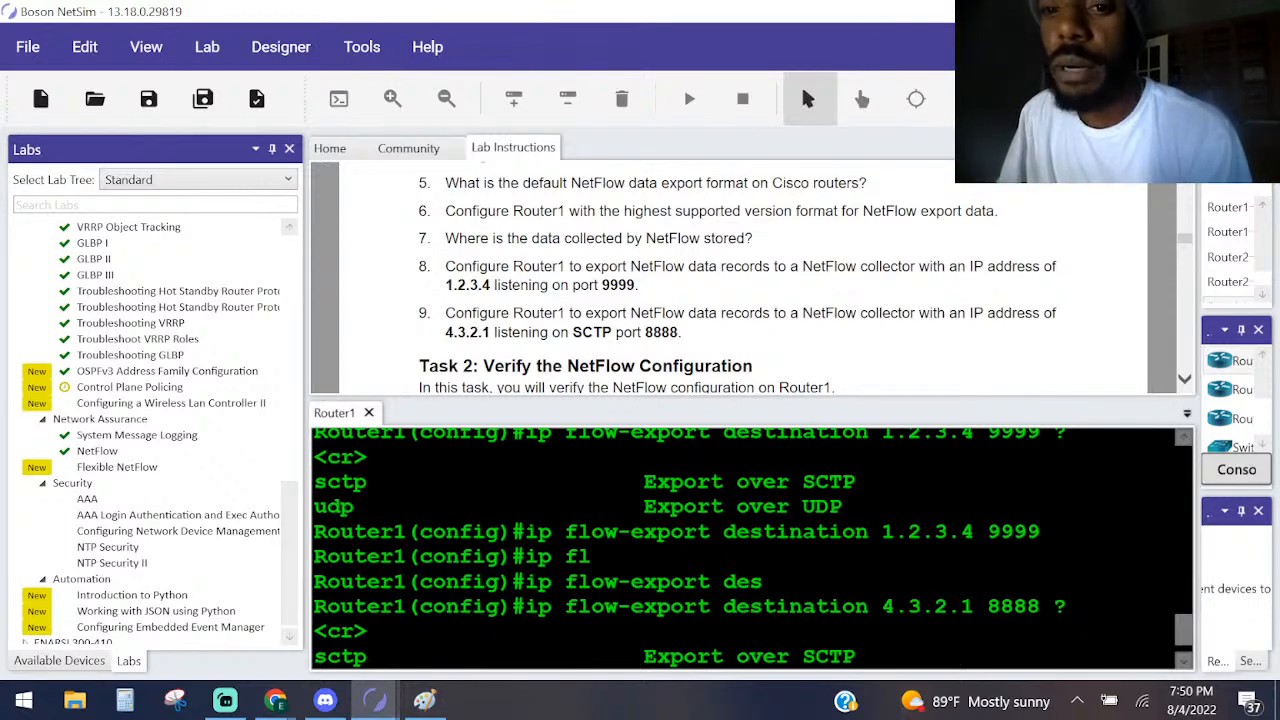
pyautogui.scroll(-1, 667, 297)
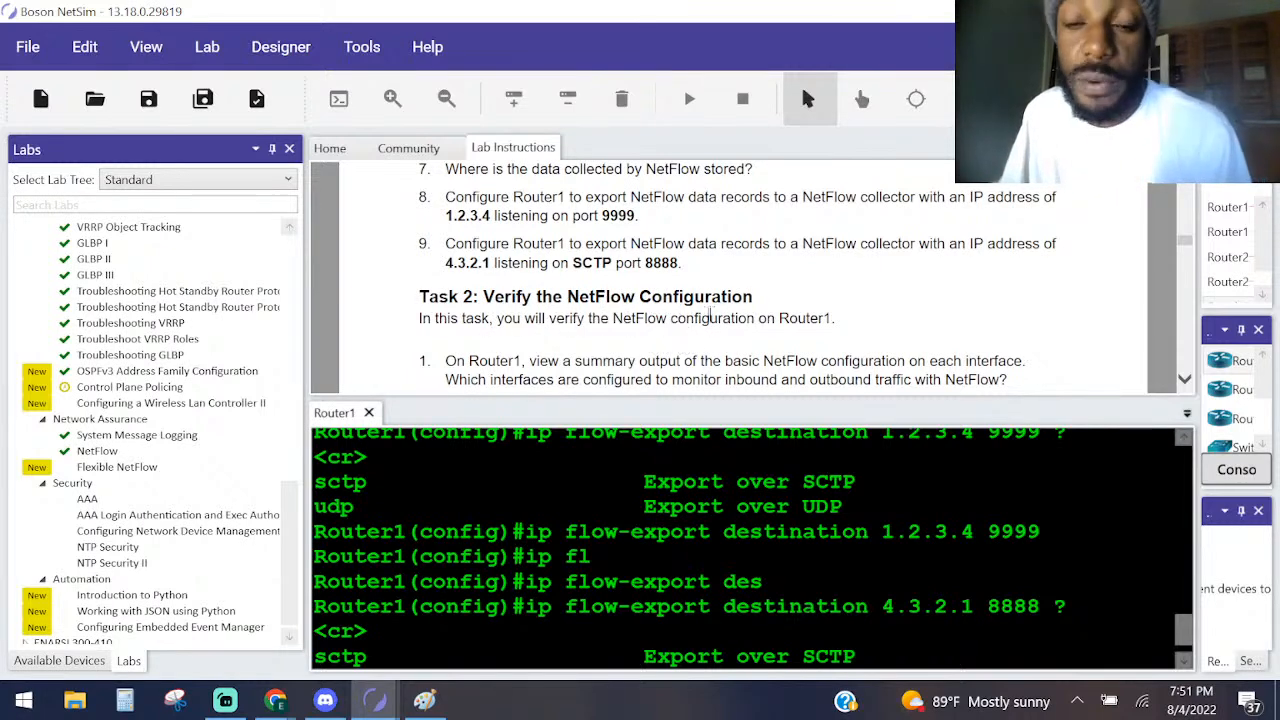
pyautogui.scroll(-1, 690, 300)
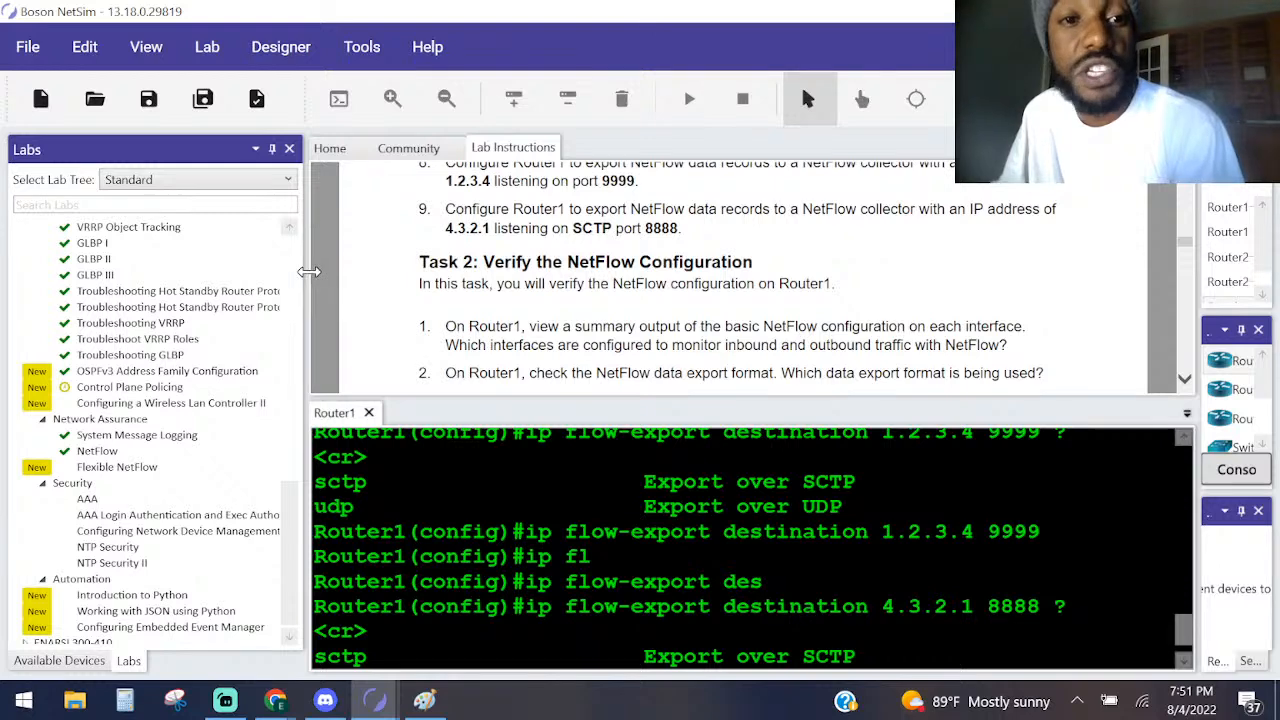
pyautogui.moveTo(307, 271); pyautogui.dragTo(111, 272)
# Leave Router1's configuration mode without completing the 4.3.2.1 destination command, and list the options of sh ip flow with ?
pyautogui.click(389, 506)
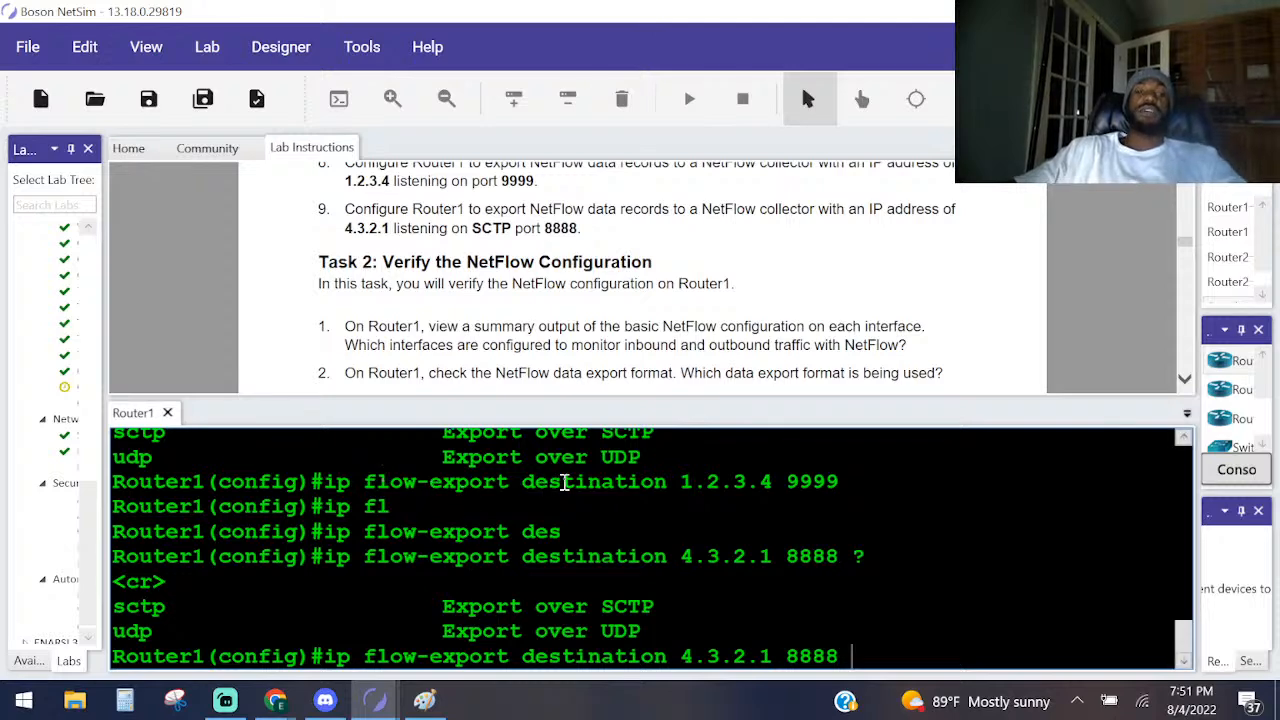
pyautogui.hotkey('ctrl', 'z')
pyautogui.write('sh')
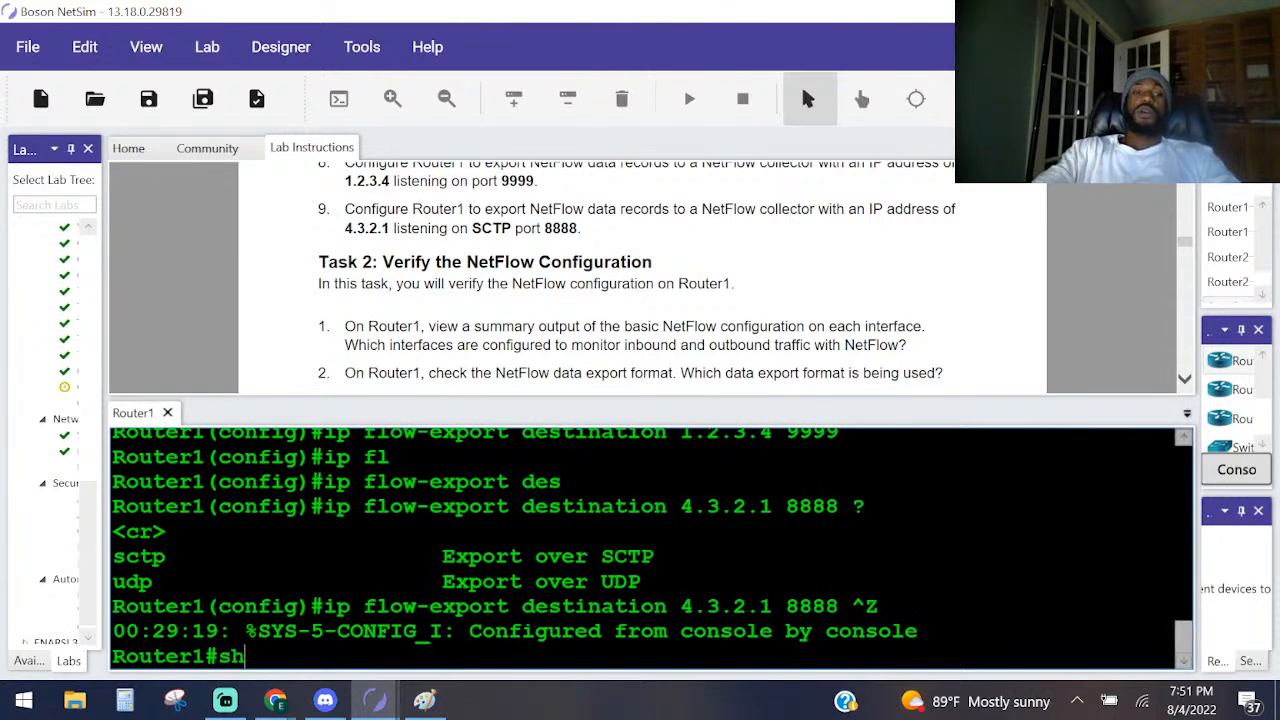
pyautogui.write(' ip fl')
pyautogui.press('Tab')
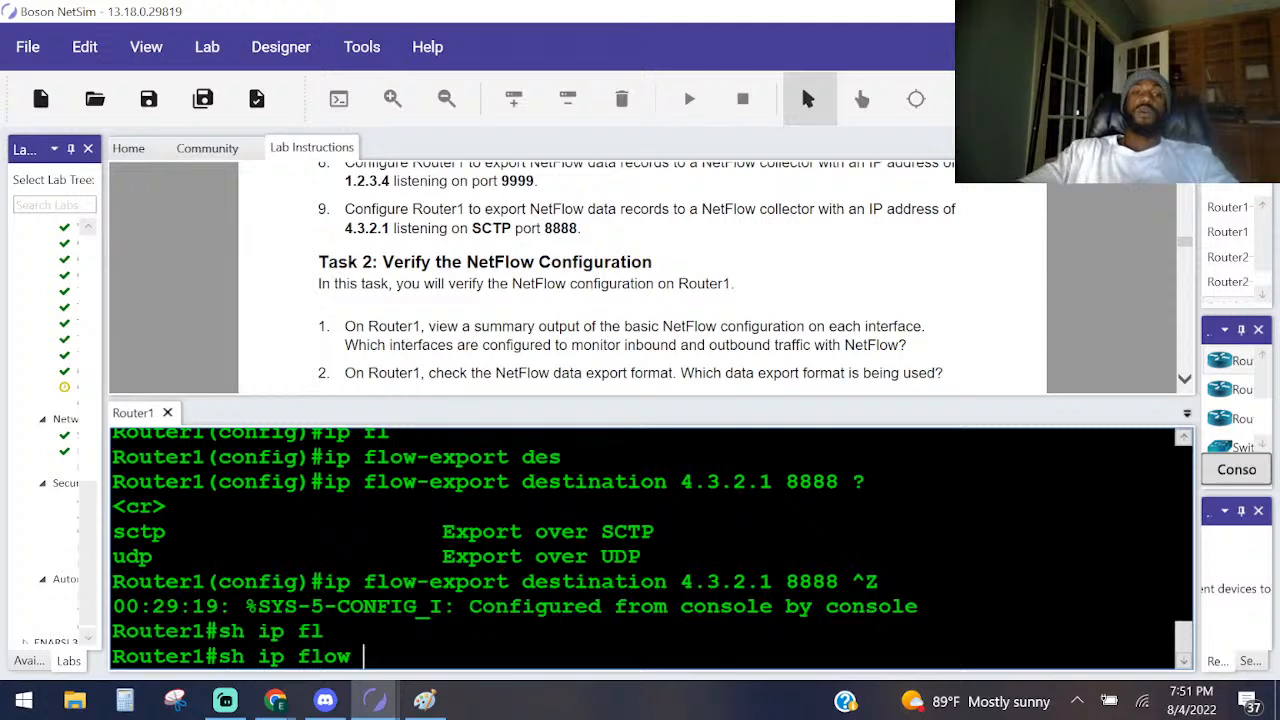
pyautogui.press('Return')
pyautogui.press('Up')
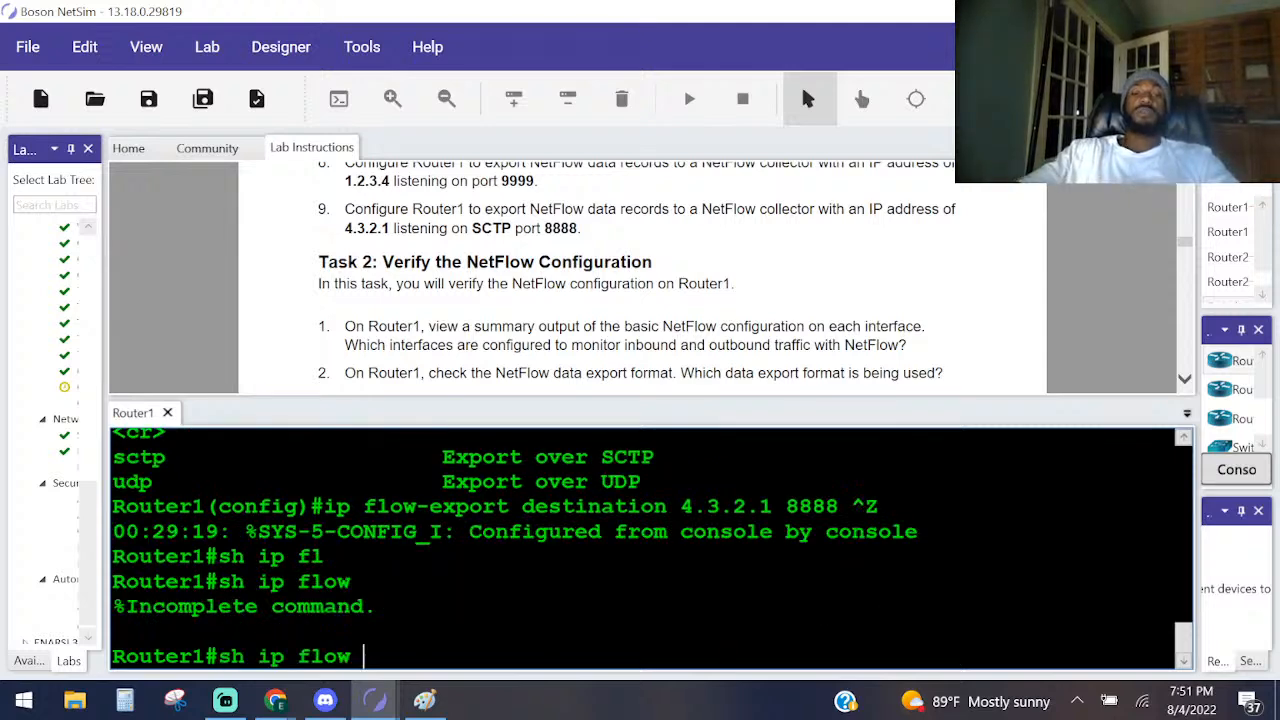
pyautogui.write('?')
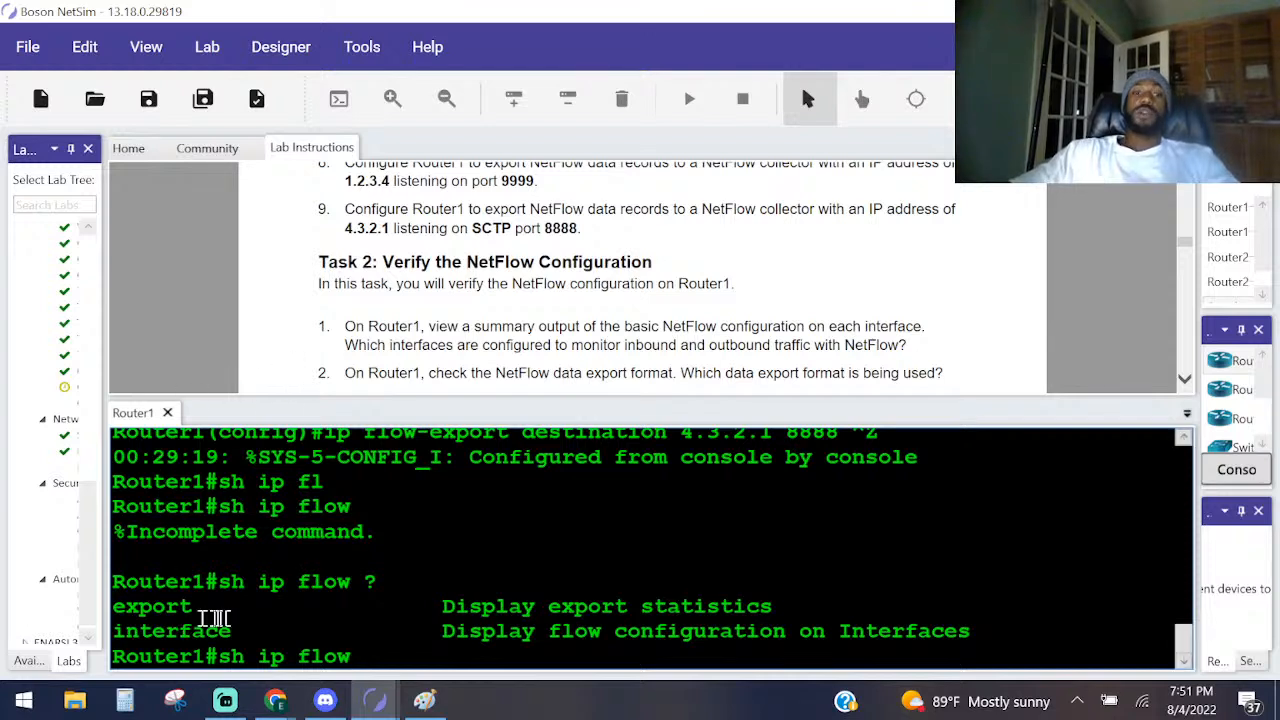
# Highlight the export option in the help list and run sh ip flow export on Router1.
pyautogui.moveTo(217, 608); pyautogui.dragTo(138, 622)
pyautogui.click(138, 614)
pyautogui.doubleClick(151, 607)
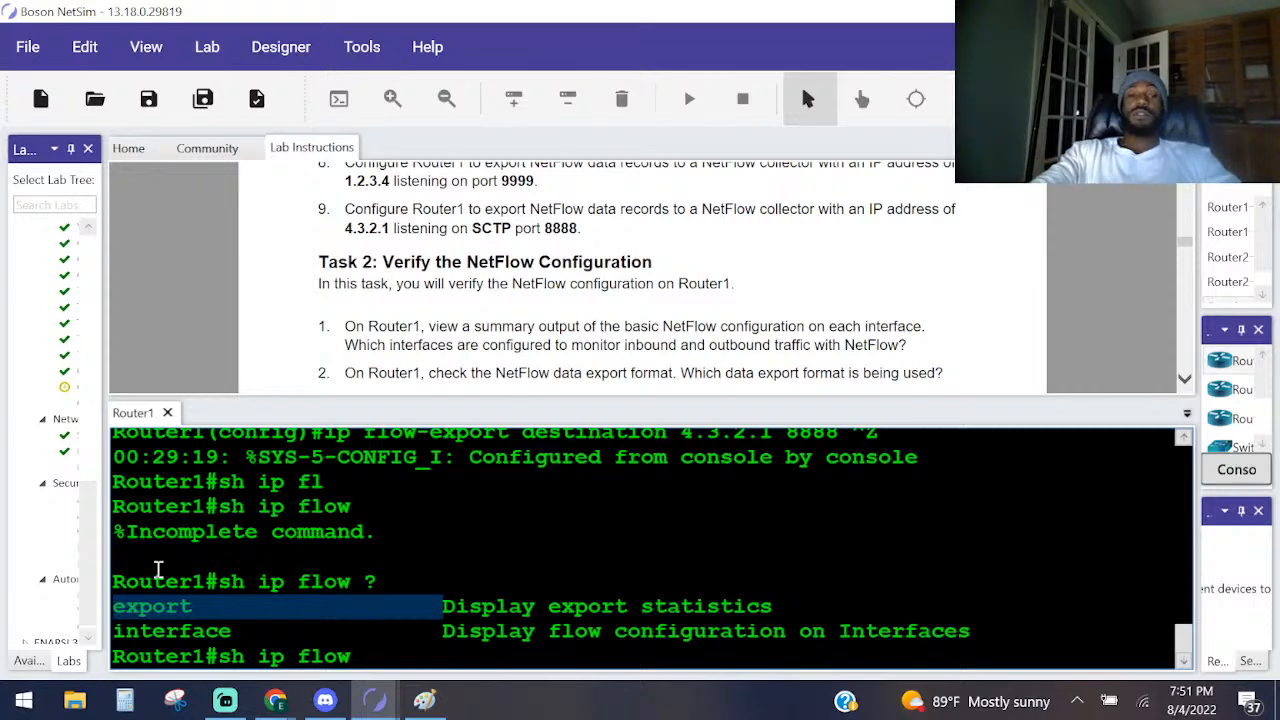
pyautogui.write('ex')
pyautogui.press('Tab')
pyautogui.press('Return')
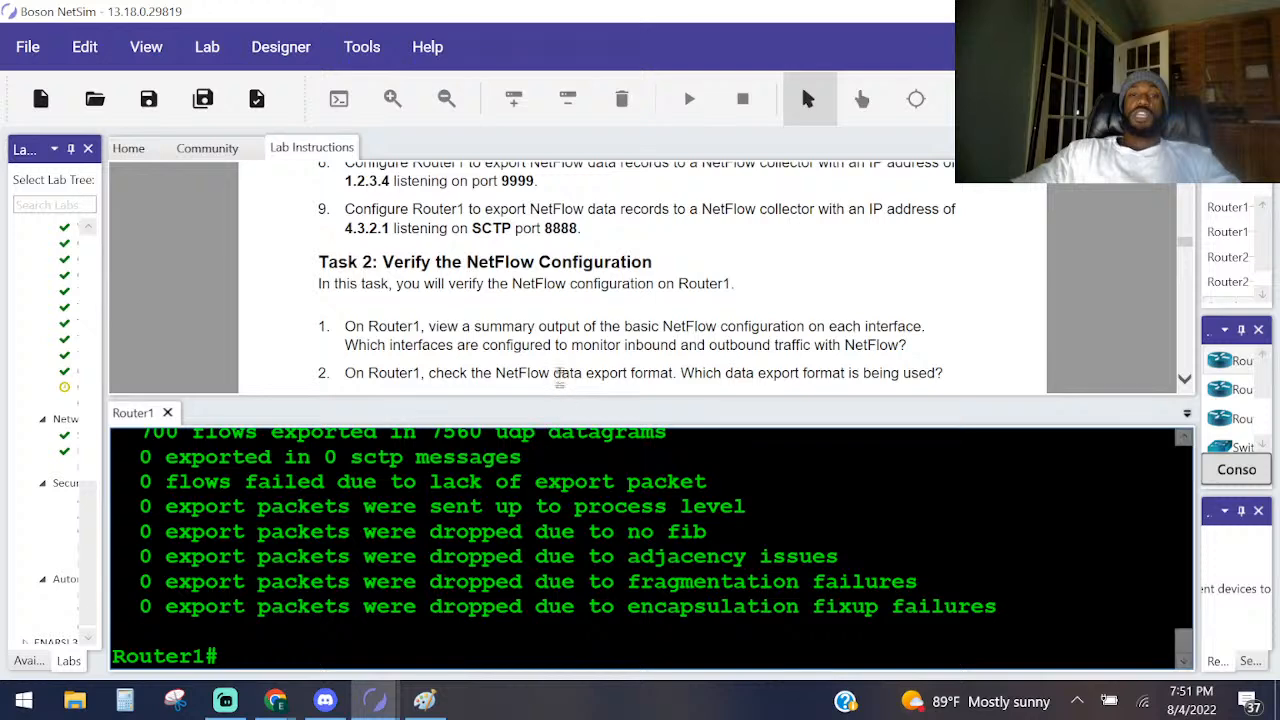
# Enlarge the console pane and highlight the export version, the collector address, and its port in the output.
pyautogui.moveTo(556, 396); pyautogui.dragTo(553, 274)
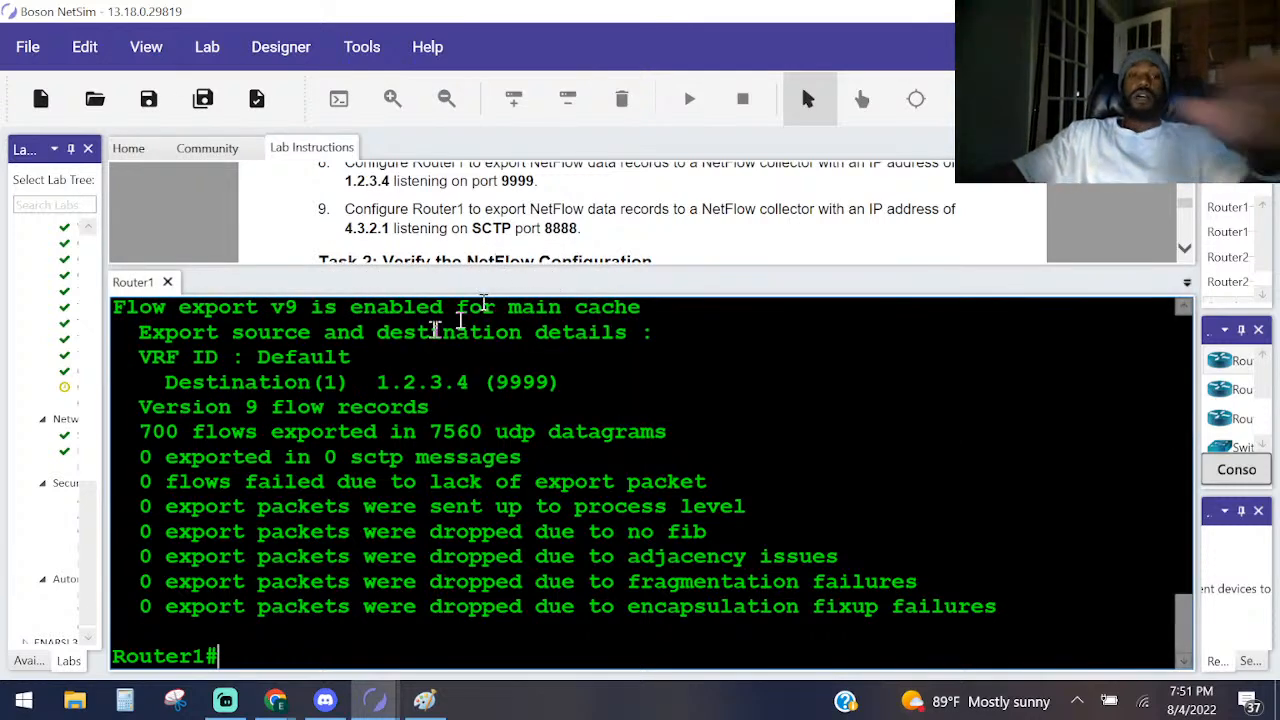
pyautogui.scroll(2, 338, 455)
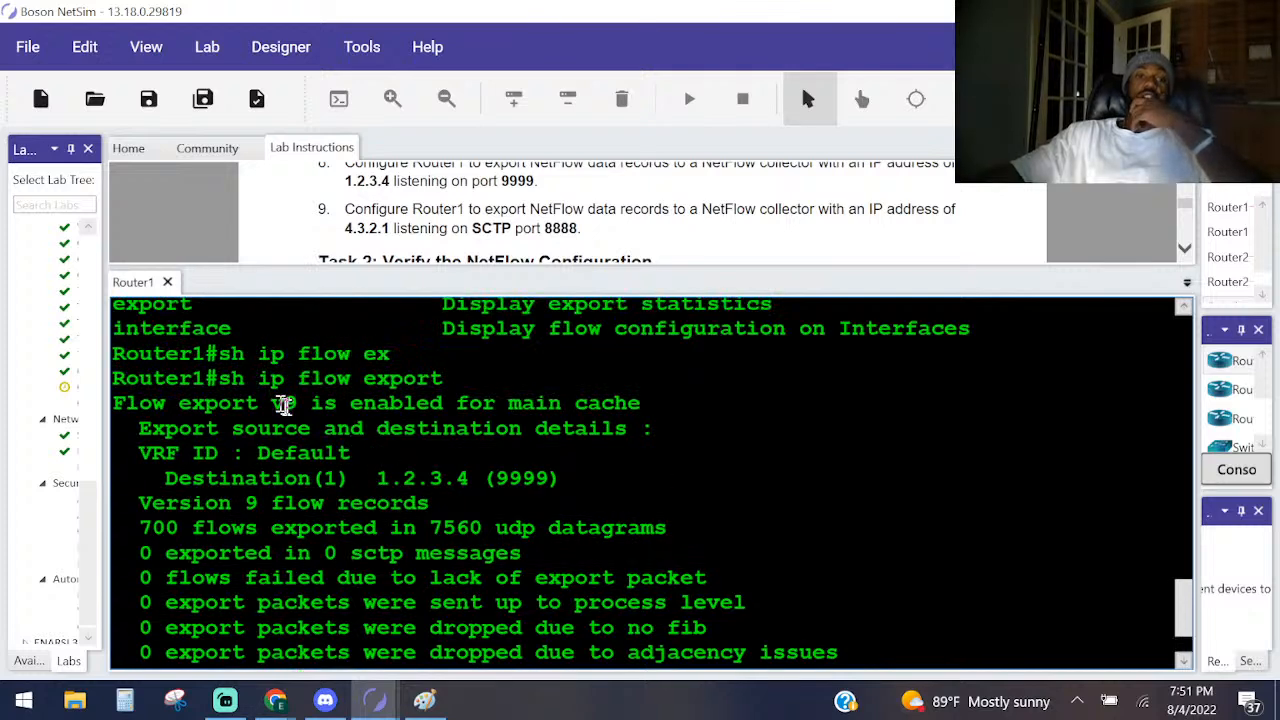
pyautogui.moveTo(323, 408); pyautogui.dragTo(121, 404)
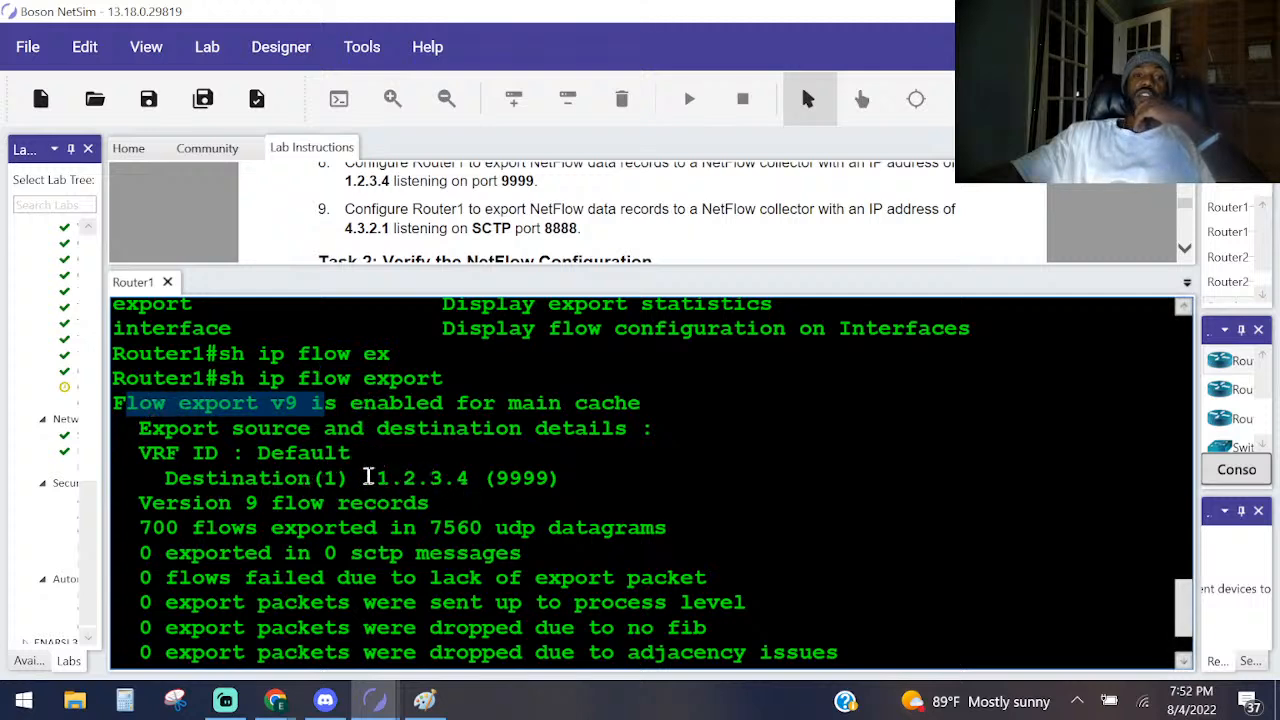
pyautogui.moveTo(365, 475); pyautogui.dragTo(486, 463)
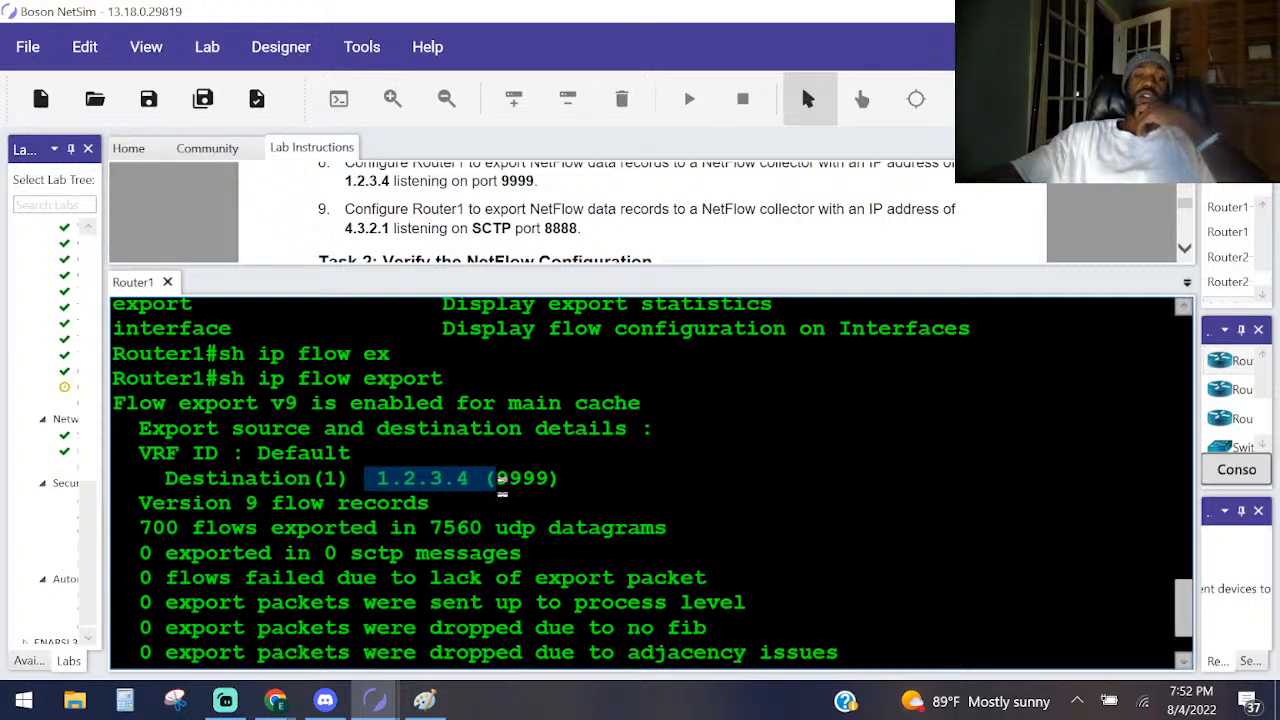
pyautogui.moveTo(487, 478); pyautogui.dragTo(578, 478)
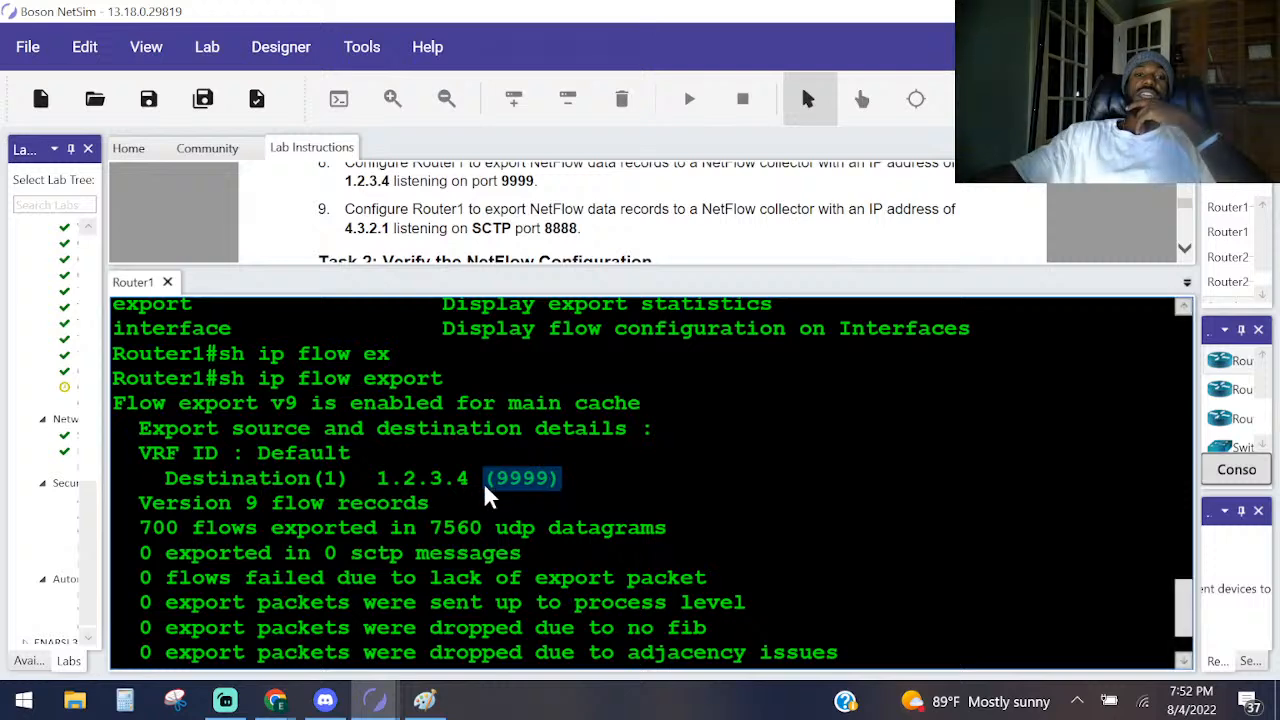
# Highlight the flow record version, the exported flows line and the UDP datagrams, examine the remaining export statistics, and clear the selection.
pyautogui.moveTo(429, 503); pyautogui.dragTo(118, 493)
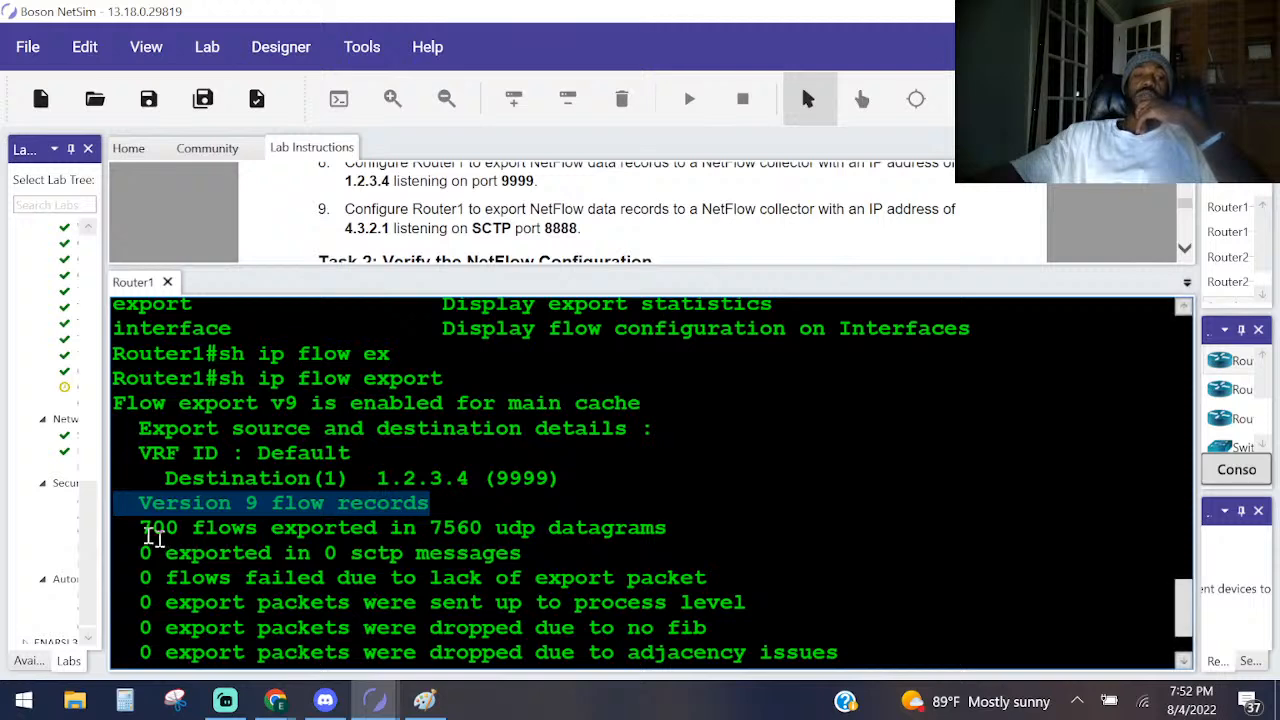
pyautogui.moveTo(140, 528); pyautogui.dragTo(687, 529)
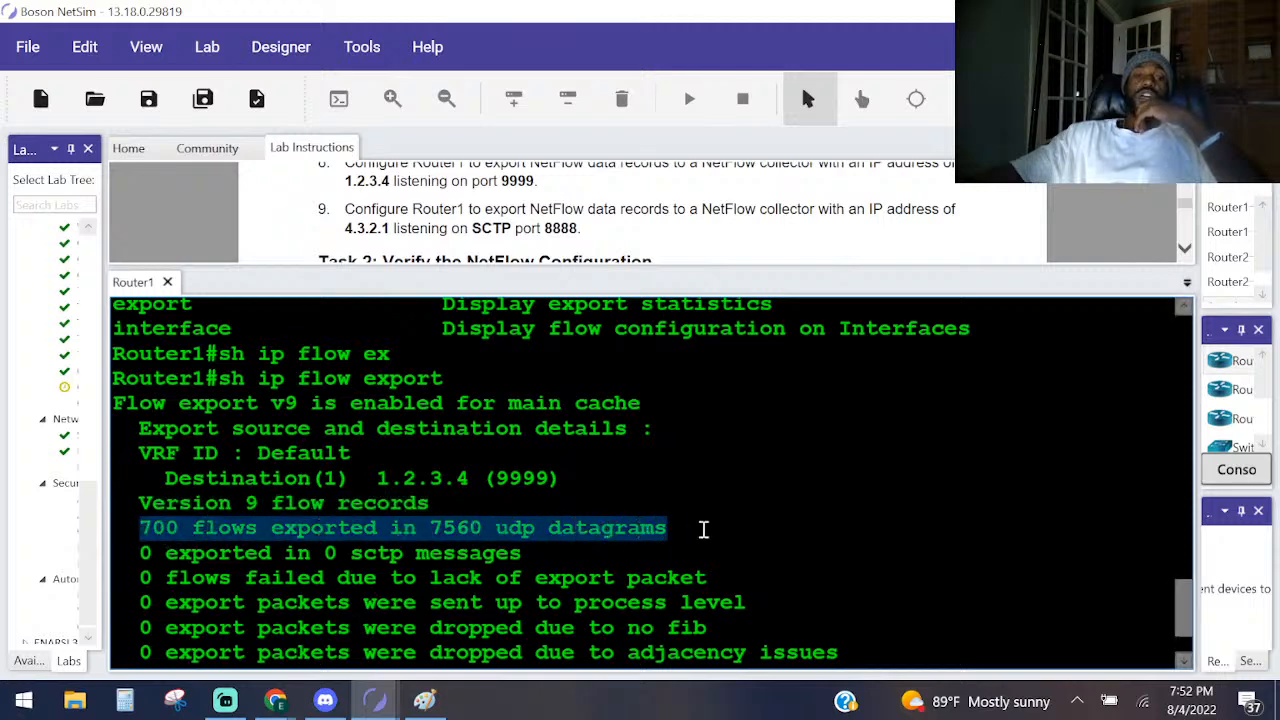
pyautogui.moveTo(430, 528); pyautogui.dragTo(668, 527)
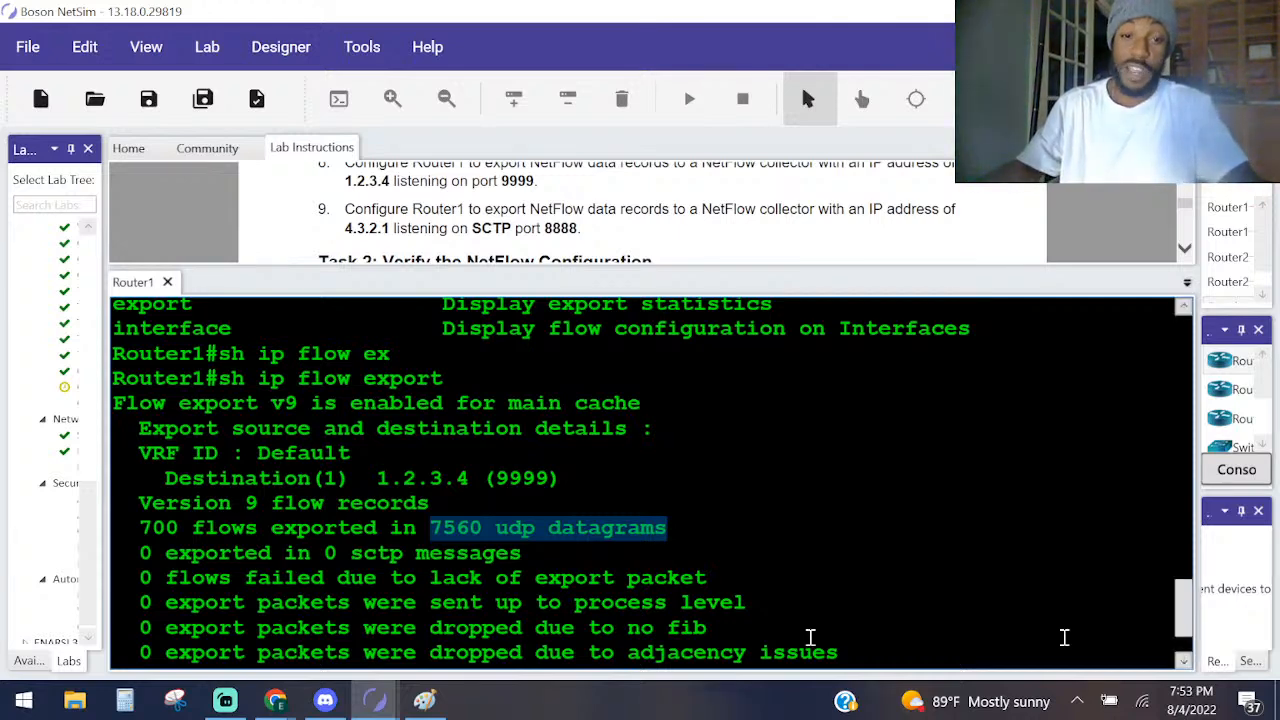
pyautogui.moveTo(298, 403); pyautogui.dragTo(575, 627)
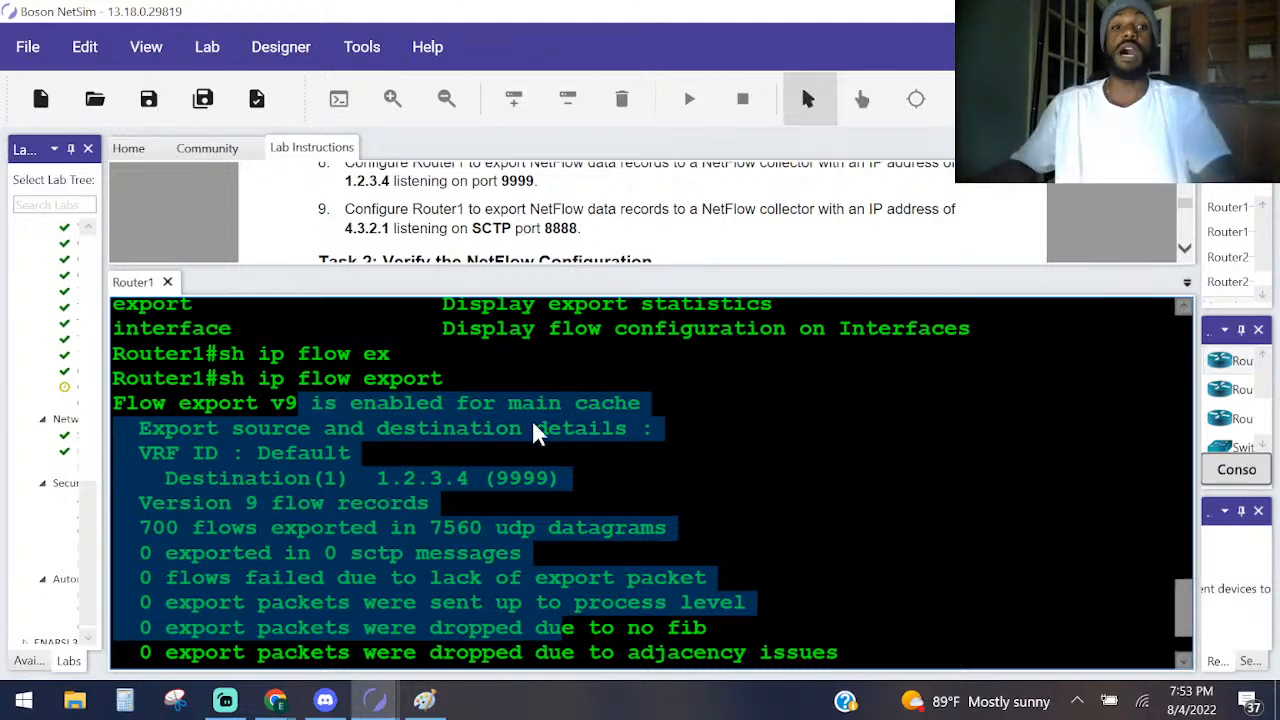
pyautogui.scroll(-2, 480, 474)
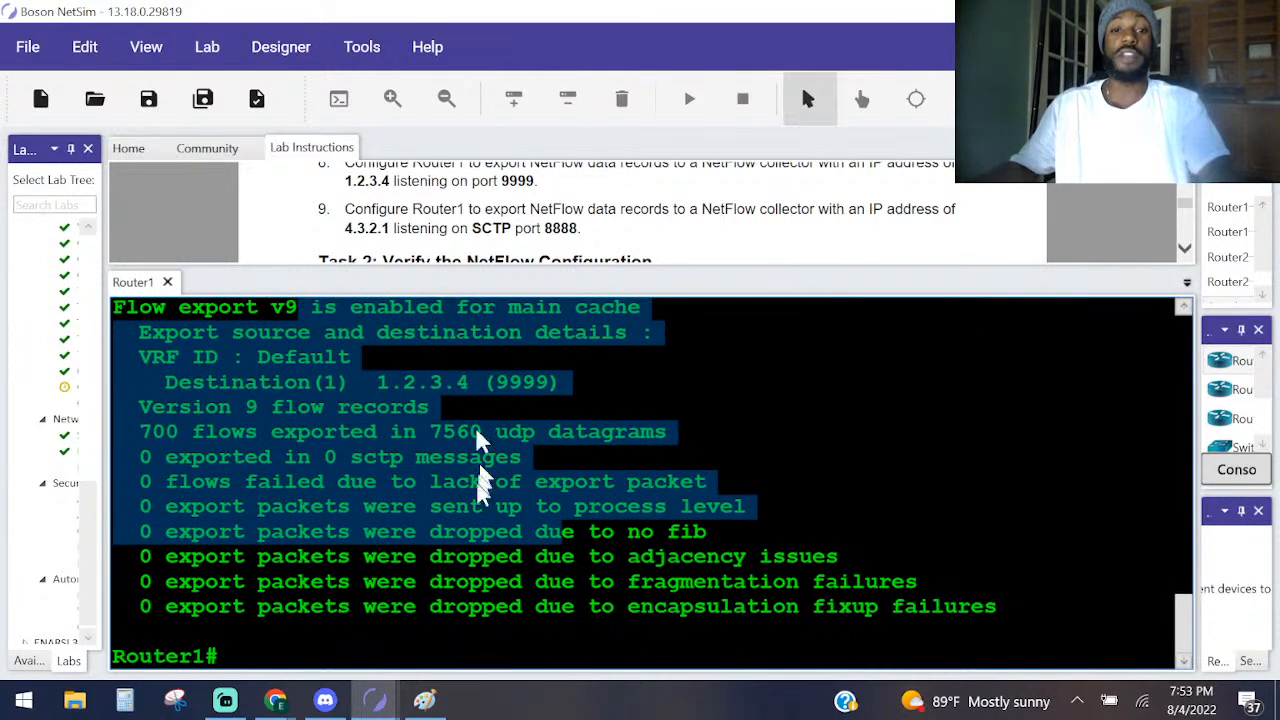
pyautogui.click(474, 517)
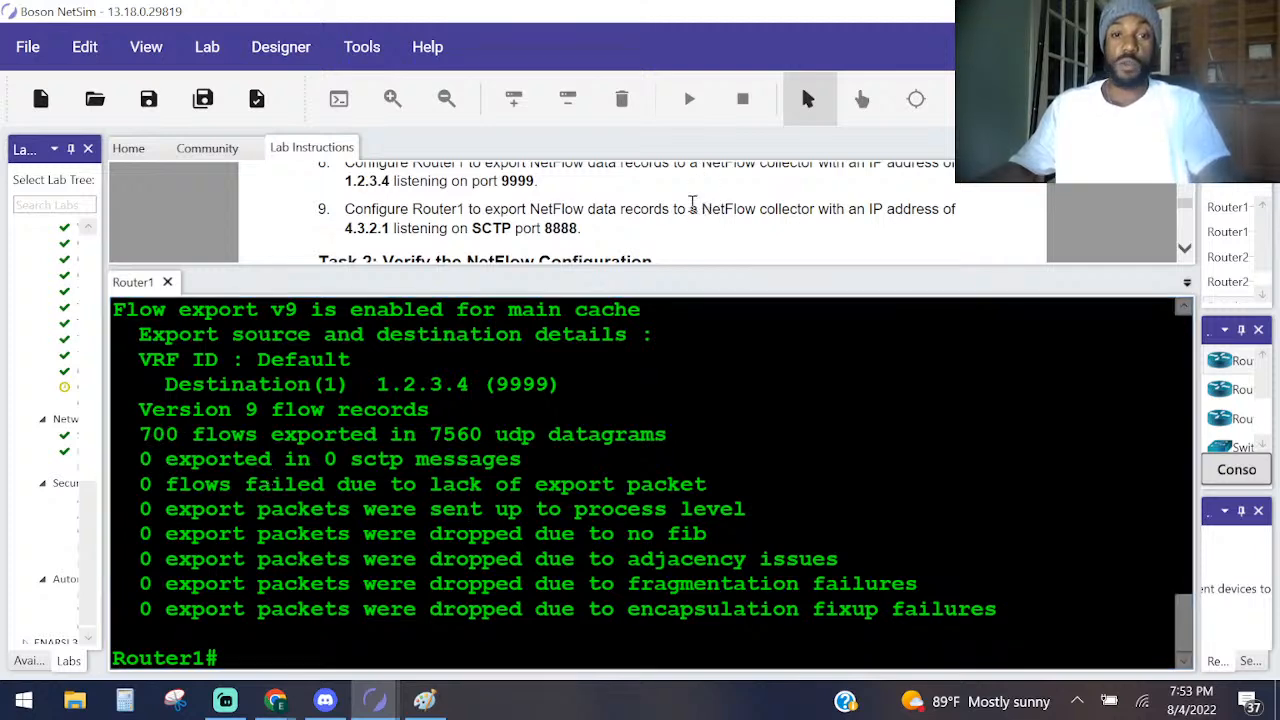
# Read the Task 2 verification questions 1 to 4 and compare them with the sh ip flow export output.
pyautogui.scroll(-3, 678, 209)
pyautogui.scroll(-1, 678, 209)
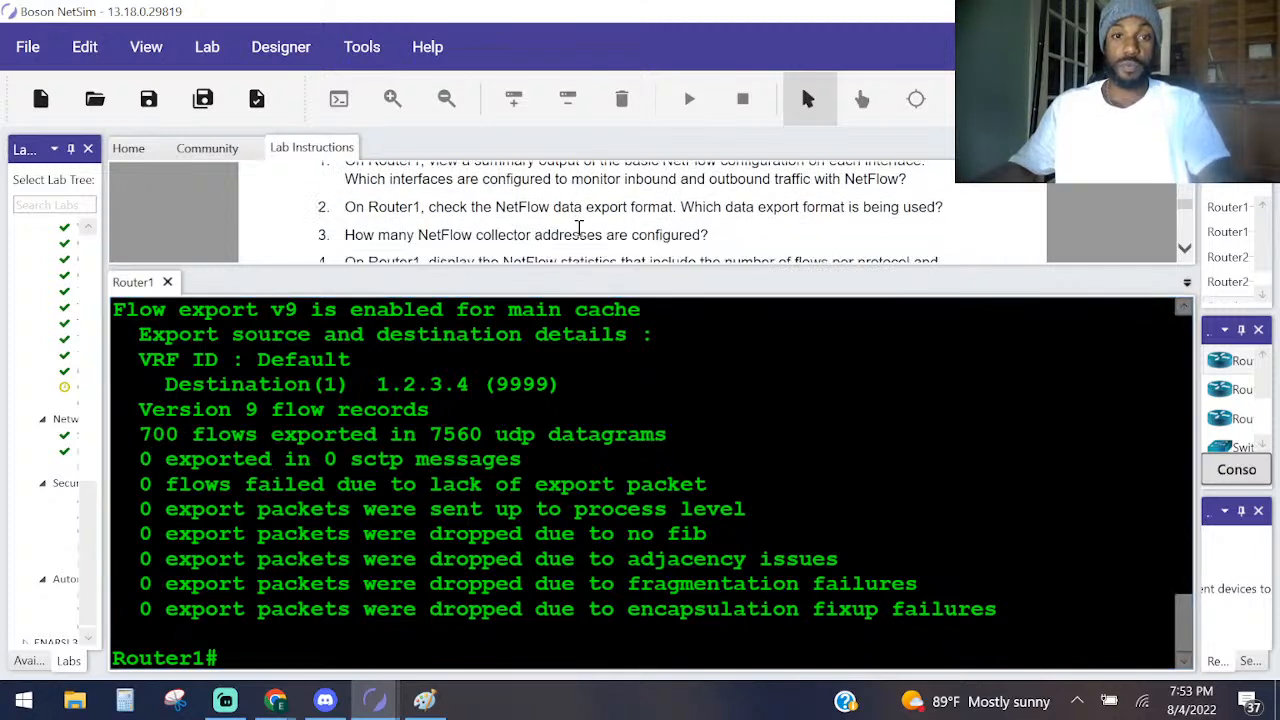
pyautogui.scroll(1, 580, 232)
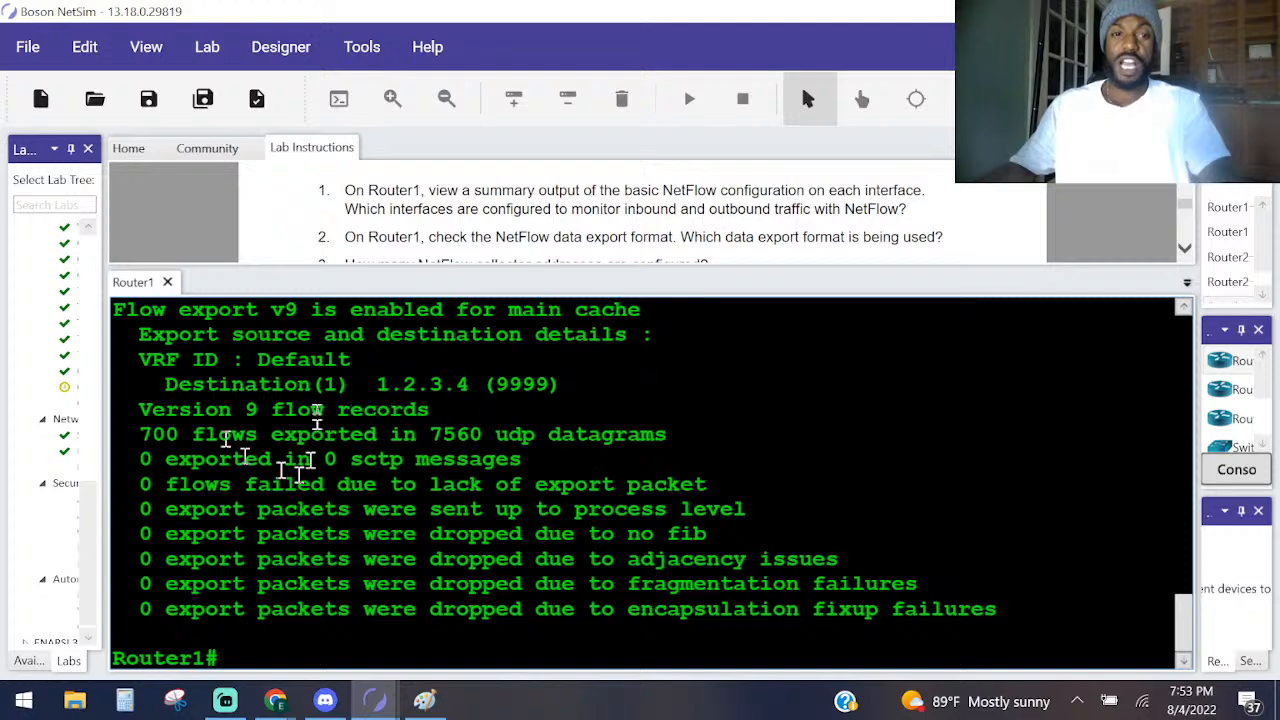
pyautogui.scroll(1, 350, 420)
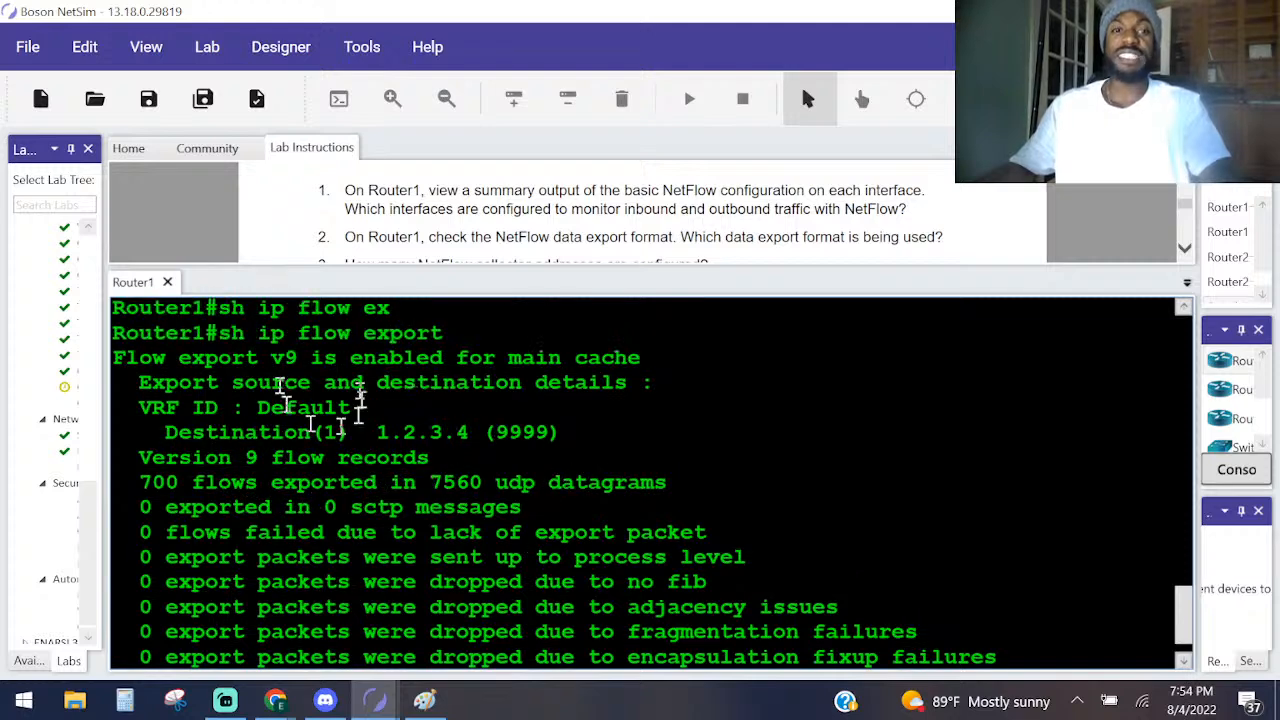
pyautogui.scroll(-3, 560, 215)
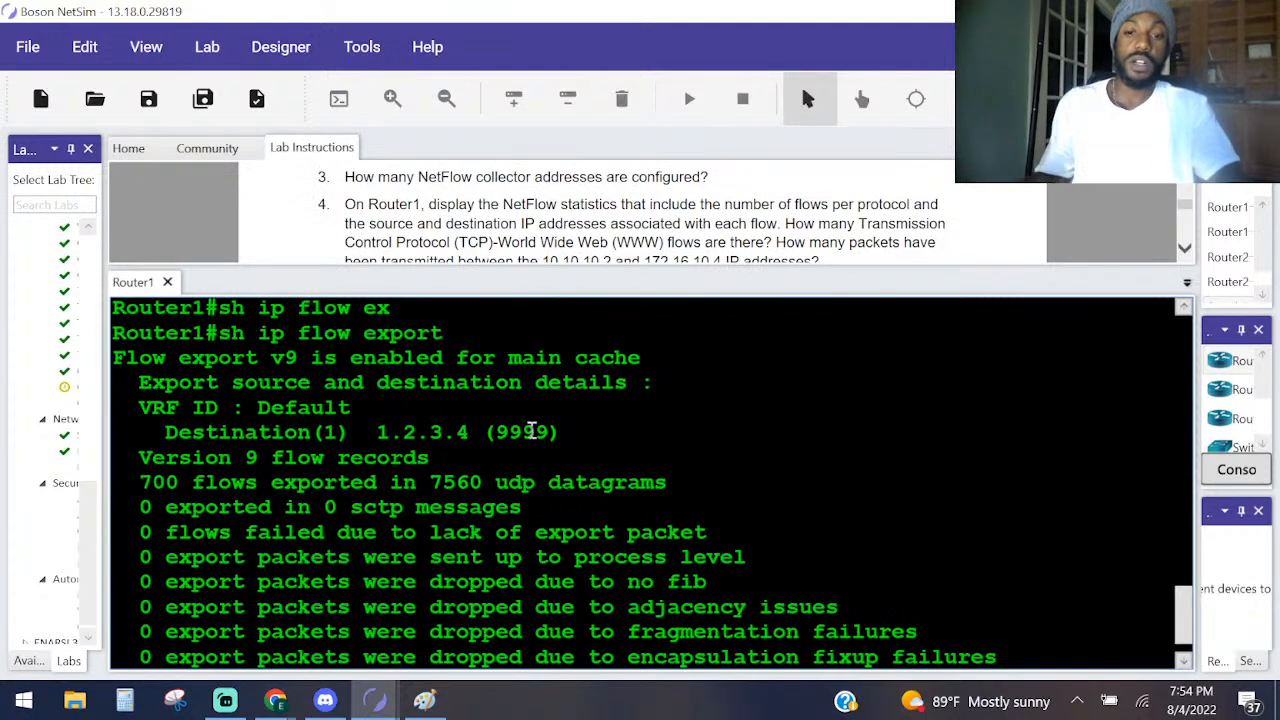
# Try to extend sh ip flow export on Router1 with an interface keyword, check its help options, and run it without one.
pyautogui.press('Return')
pyautogui.press('Return')
pyautogui.write('sh ip ')
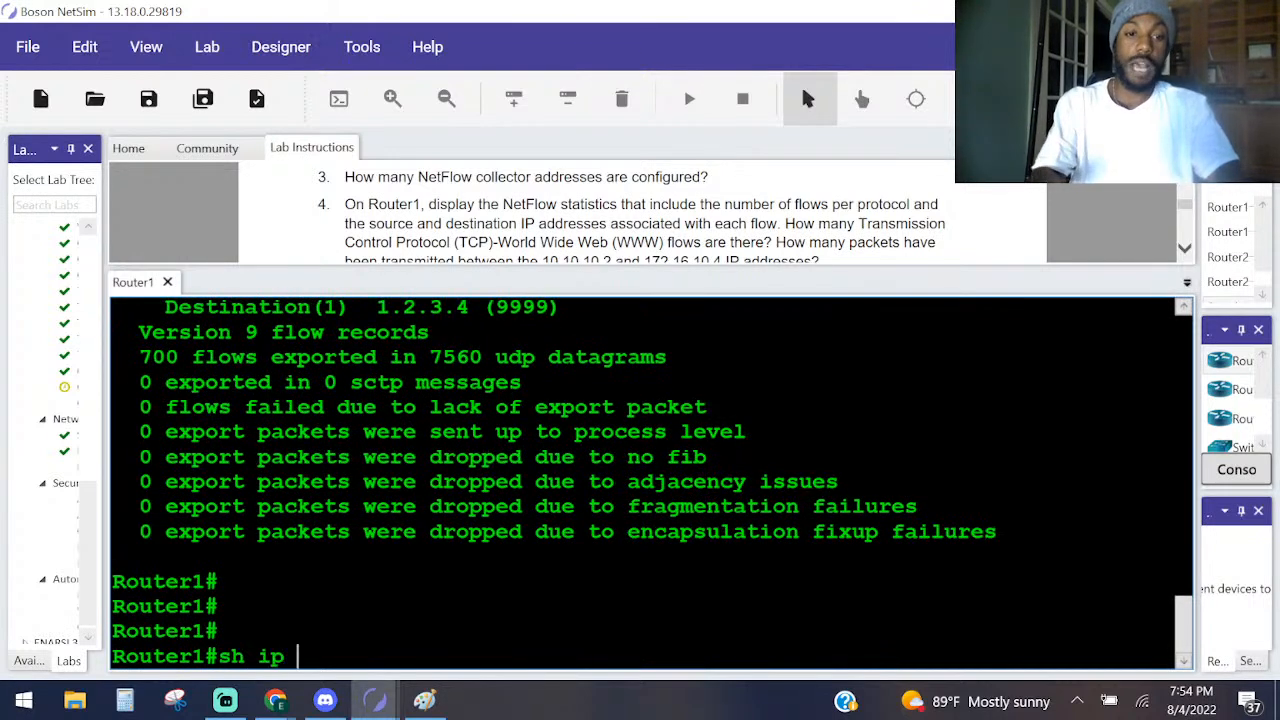
pyautogui.write('fl')
pyautogui.press('Tab')
pyautogui.write('ex')
pyautogui.press('Tab')
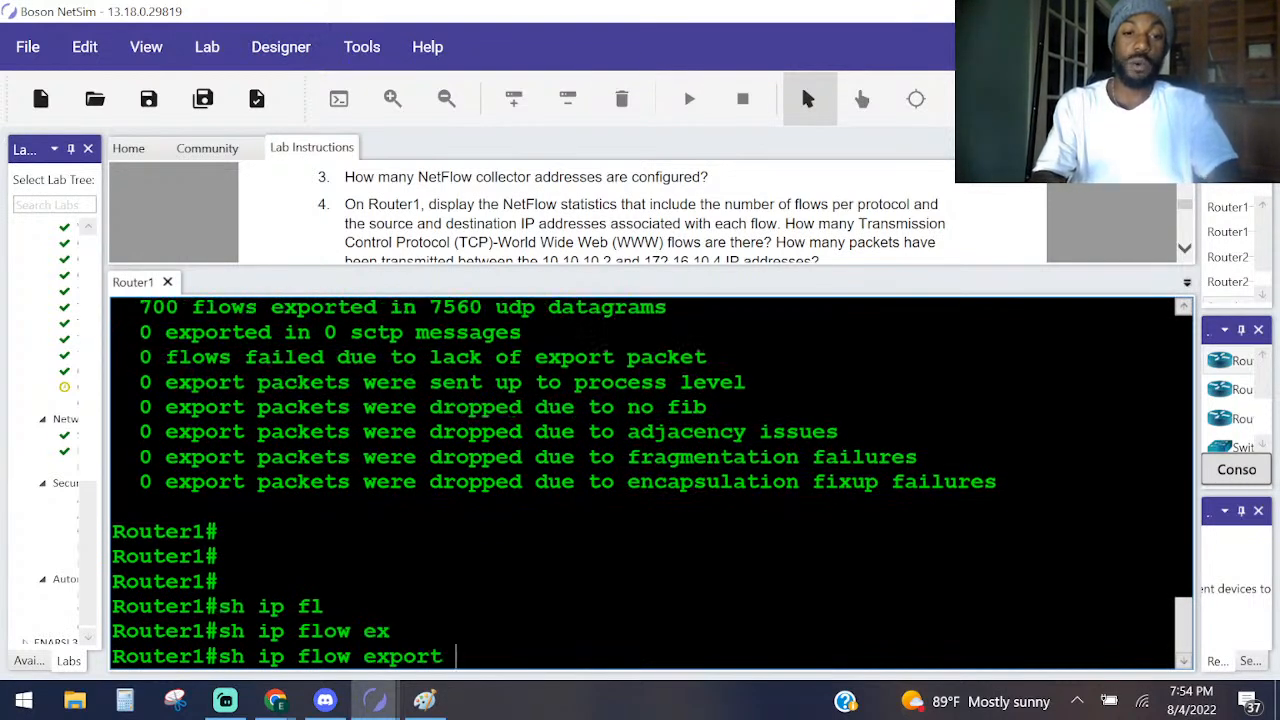
pyautogui.write('in')
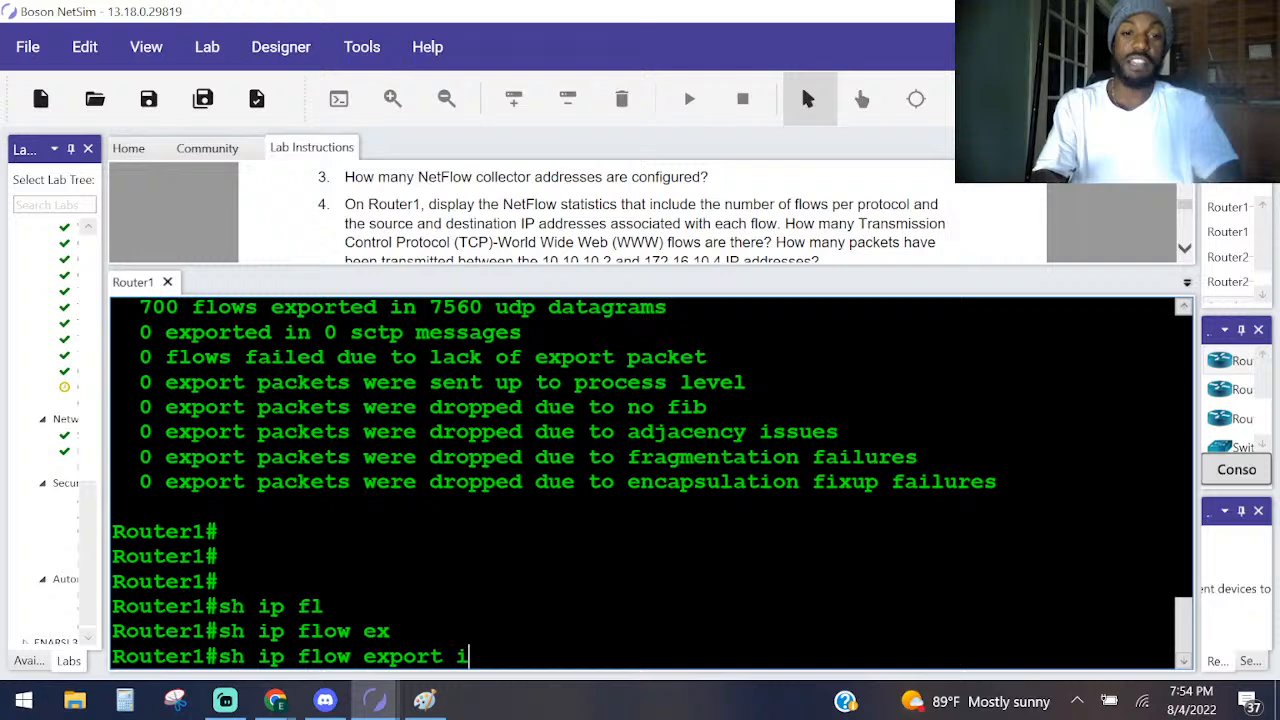
pyautogui.press('Tab')
pyautogui.write('t')
pyautogui.press('Tab')
pyautogui.press('BackSpace')
pyautogui.press('BackSpace')
pyautogui.press('BackSpace')
pyautogui.press('BackSpace')
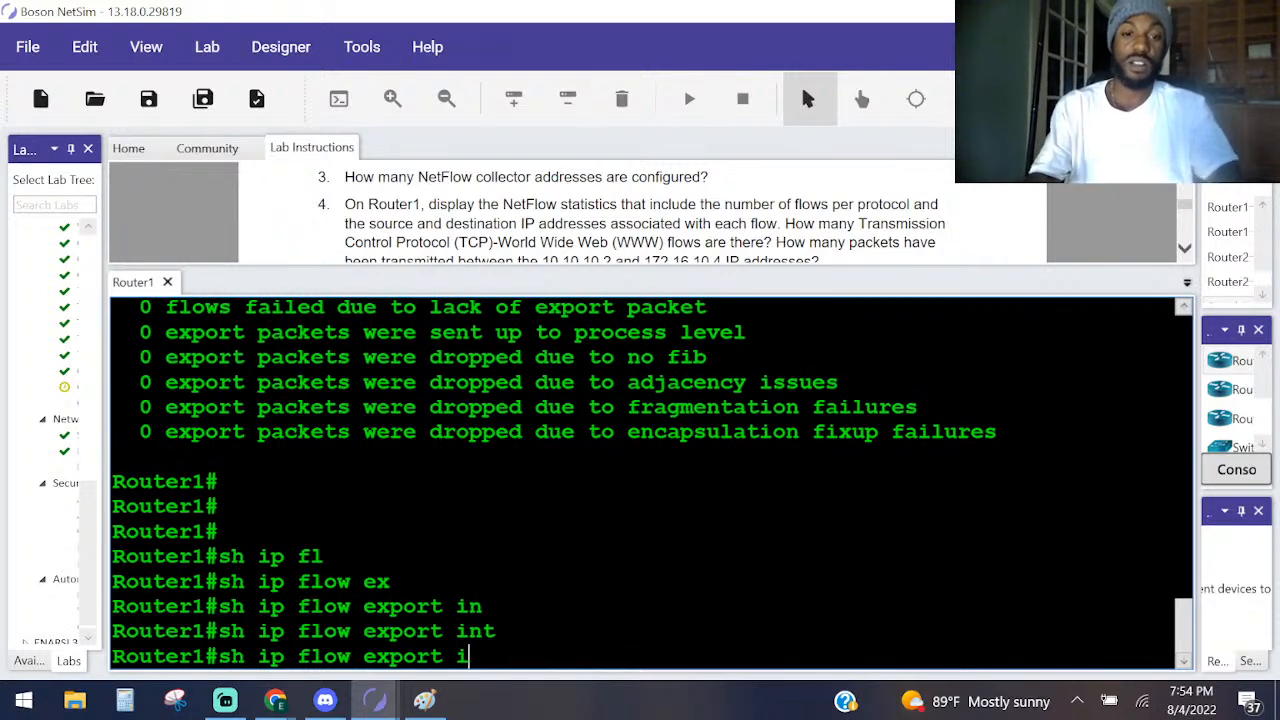
pyautogui.write('?')
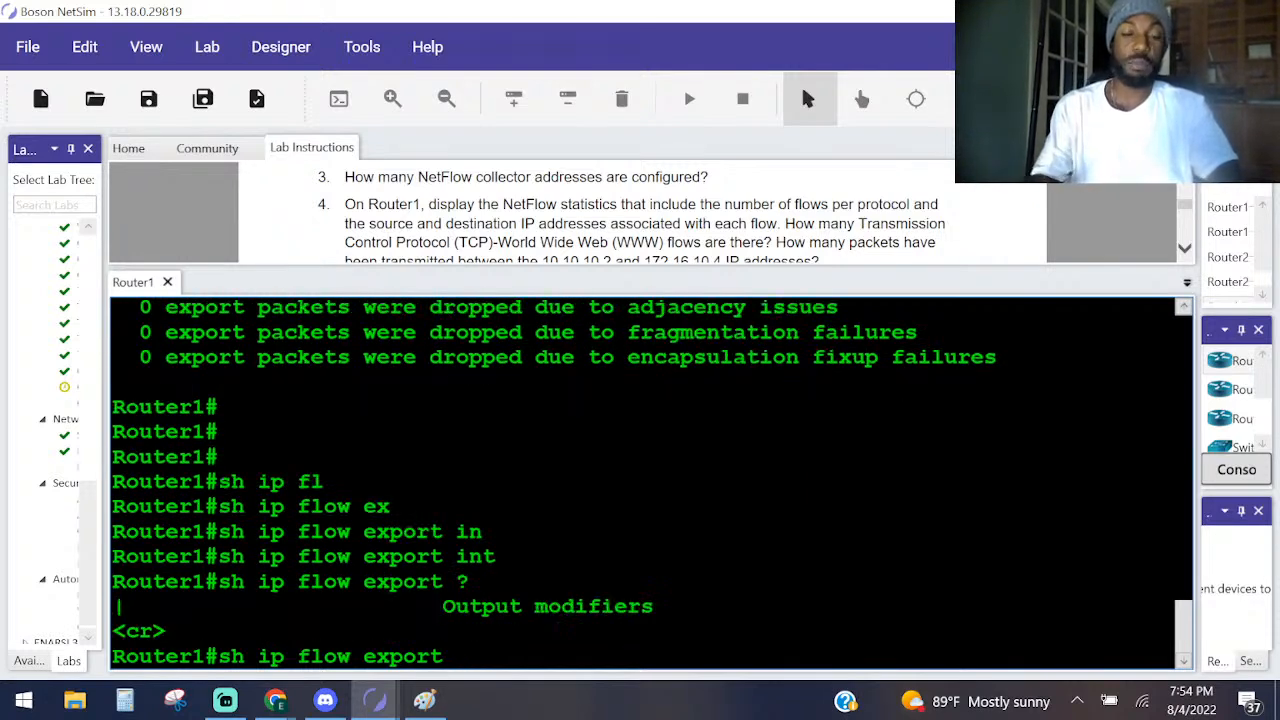
pyautogui.press('Return')
# List the sho ip flow options and run sho ip flow interface on Router1.
pyautogui.write('shg')
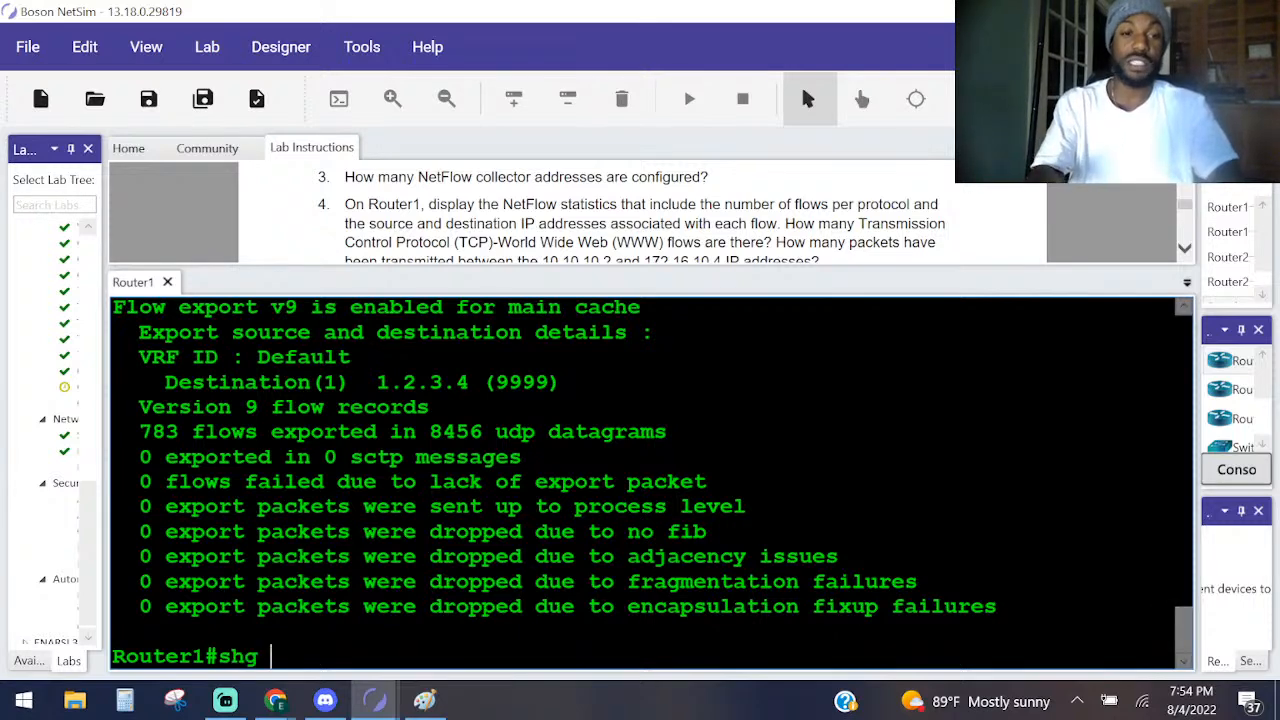
pyautogui.press('BackSpace')
pyautogui.write('o ')
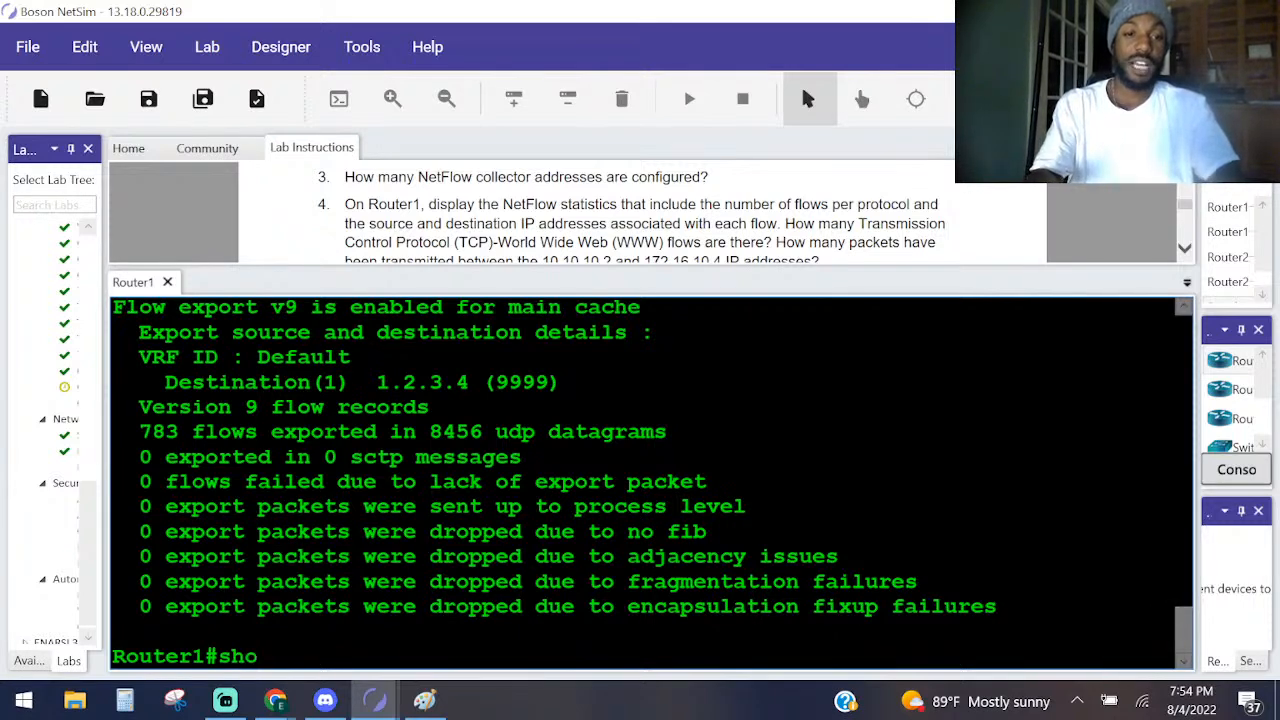
pyautogui.write('ip fl')
pyautogui.press('Tab')
pyautogui.write('?')
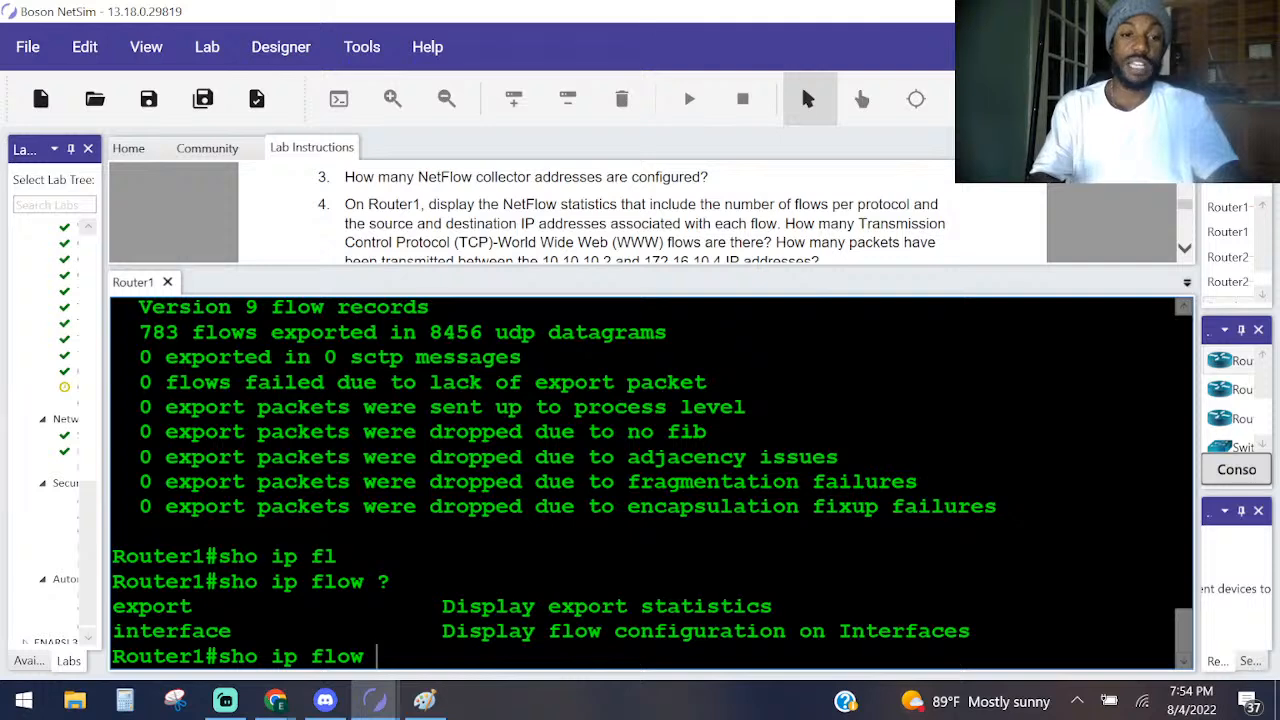
pyautogui.write('in')
pyautogui.press('Tab')
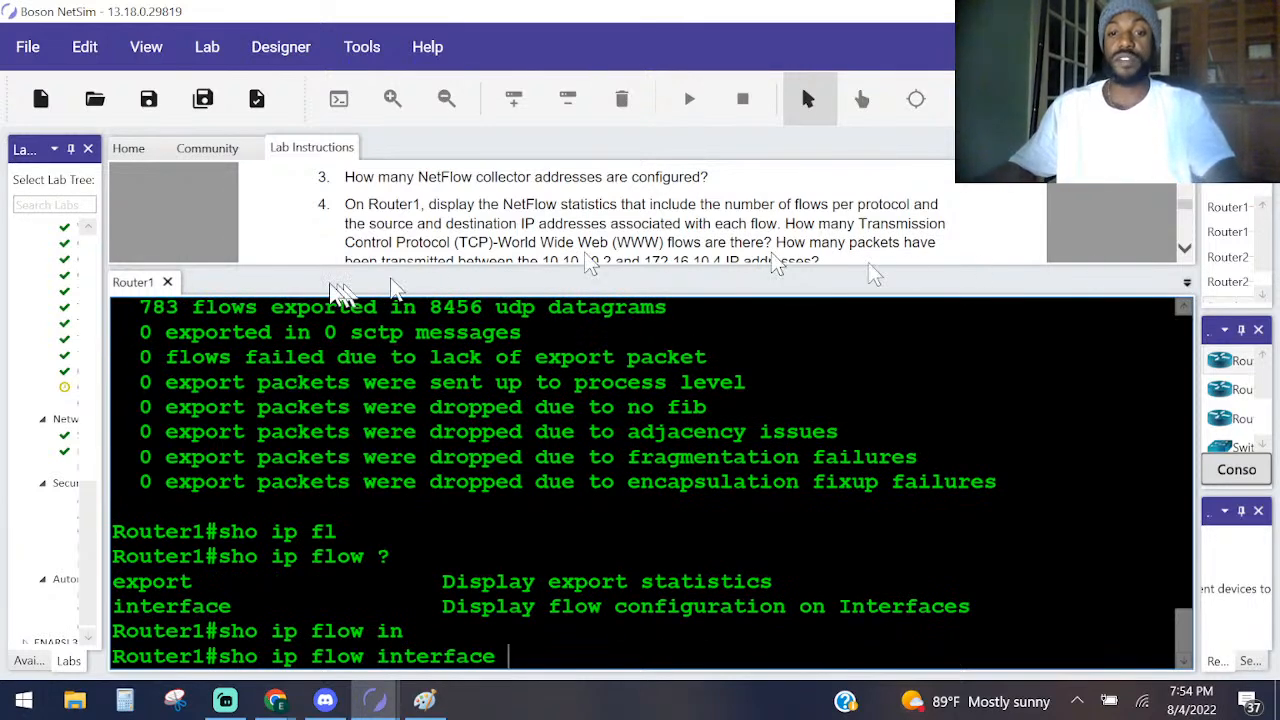
pyautogui.press('Return')
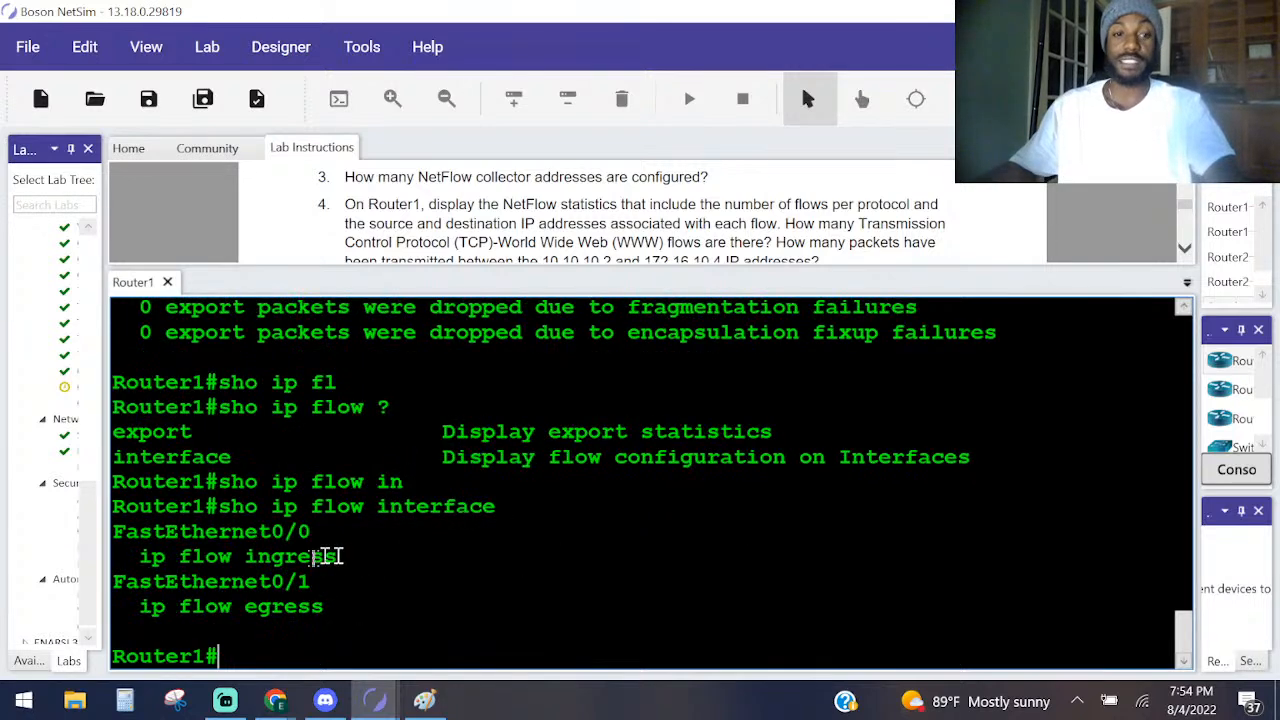
# Highlight the FastEthernet0/0 entry, the FastEthernet0/1 entry and the sho ip flow interface command, then clear the selection.
pyautogui.moveTo(345, 553); pyautogui.dragTo(114, 530)
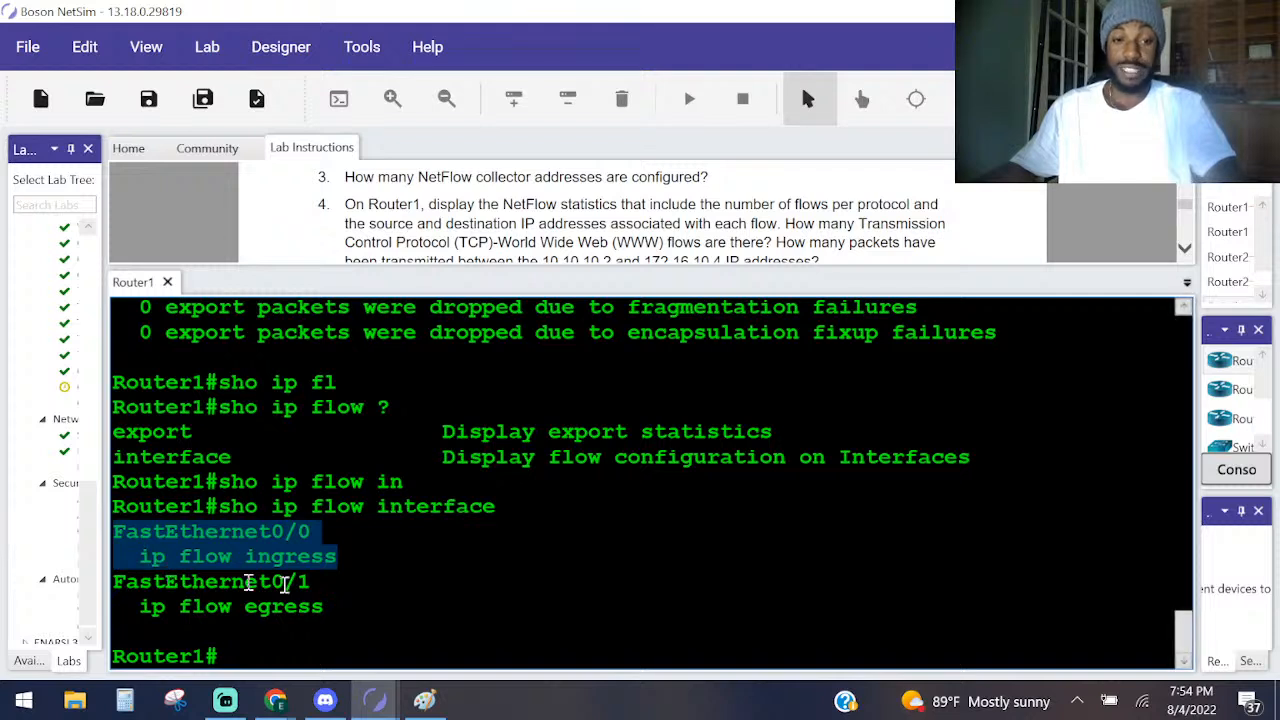
pyautogui.moveTo(343, 621); pyautogui.dragTo(36, 587)
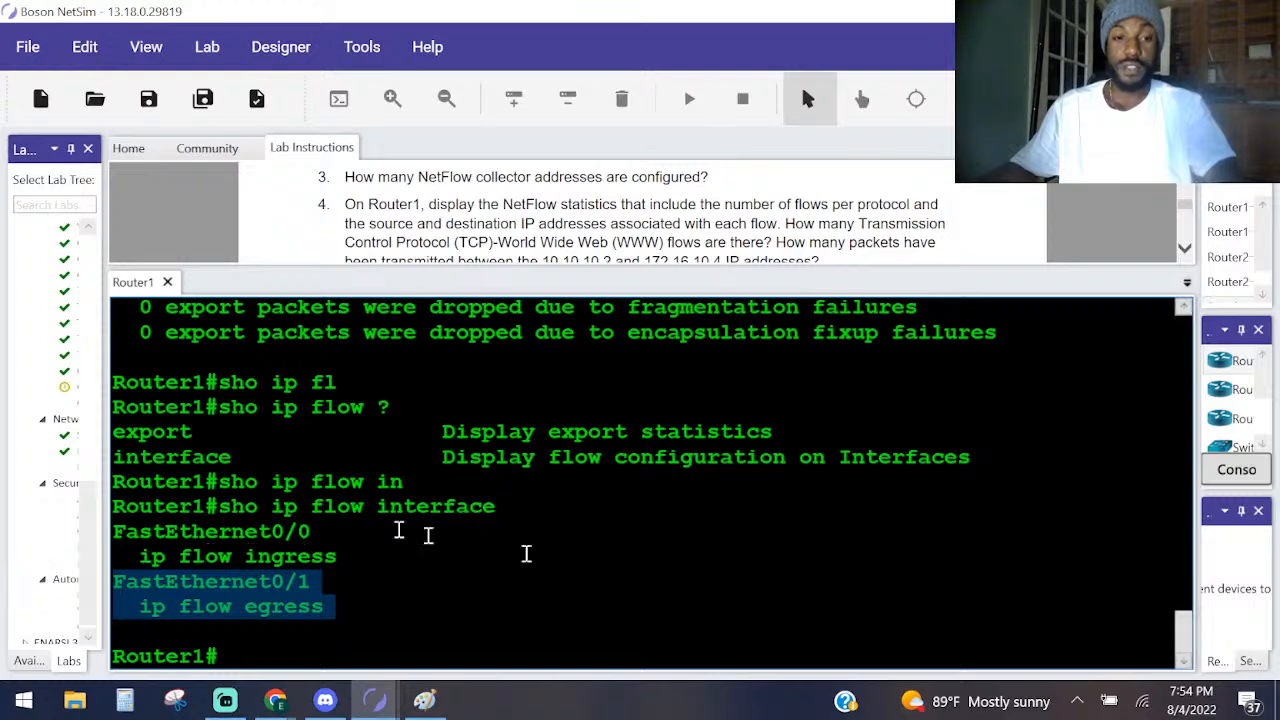
pyautogui.moveTo(522, 508); pyautogui.dragTo(209, 506)
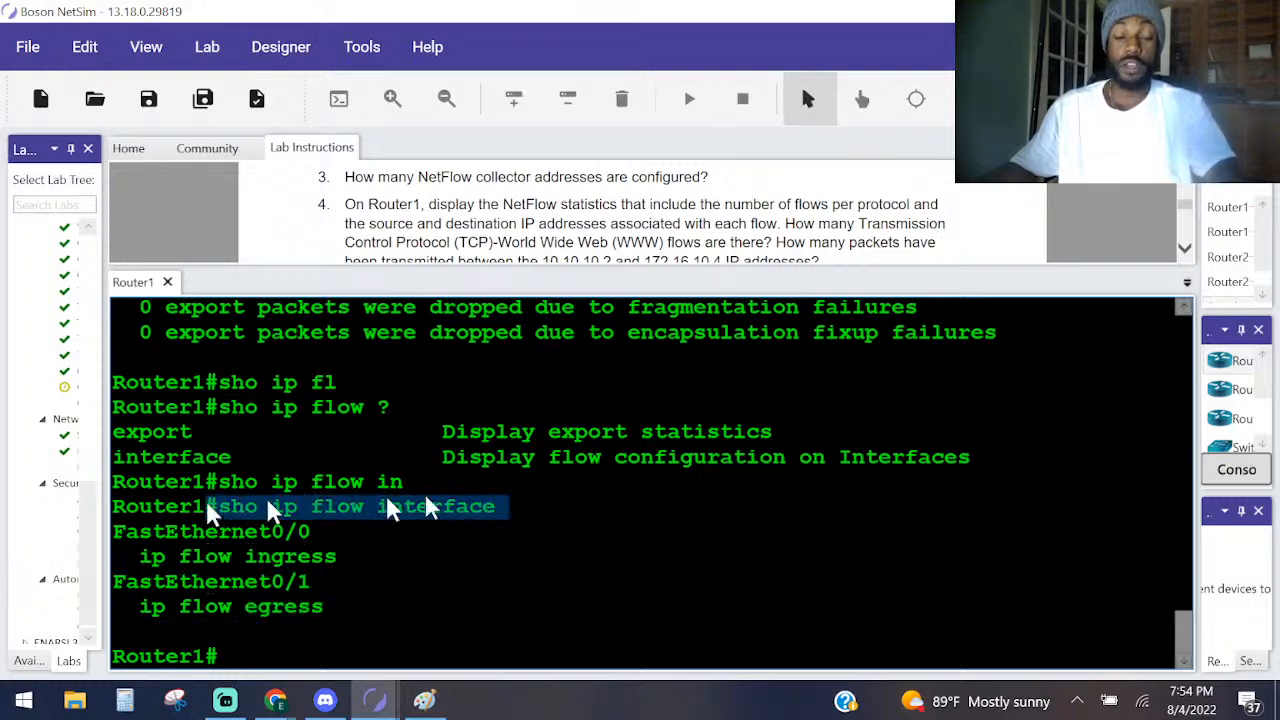
pyautogui.click(490, 488)
# Read the Task 2 verification questions on export format and collectors, and highlight the destination in the sh ip flow export output.
pyautogui.scroll(2, 586, 203)
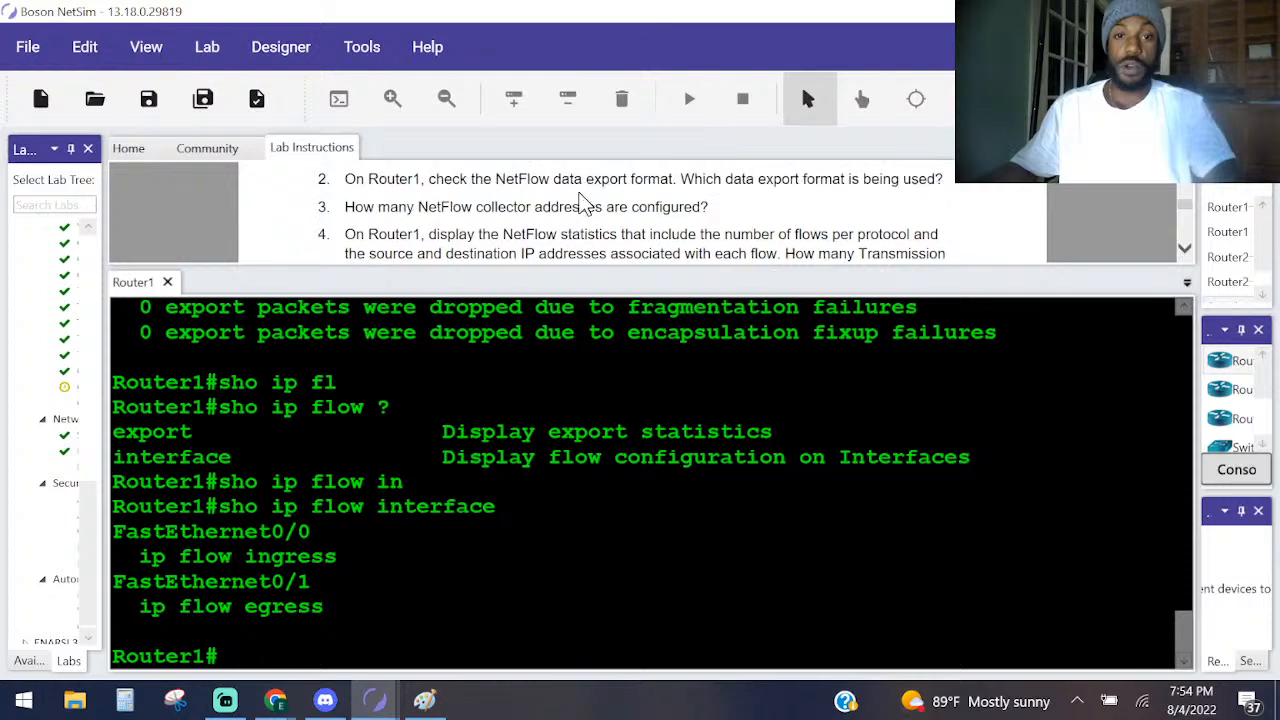
pyautogui.scroll(2, 582, 185)
pyautogui.scroll(-4, 481, 214)
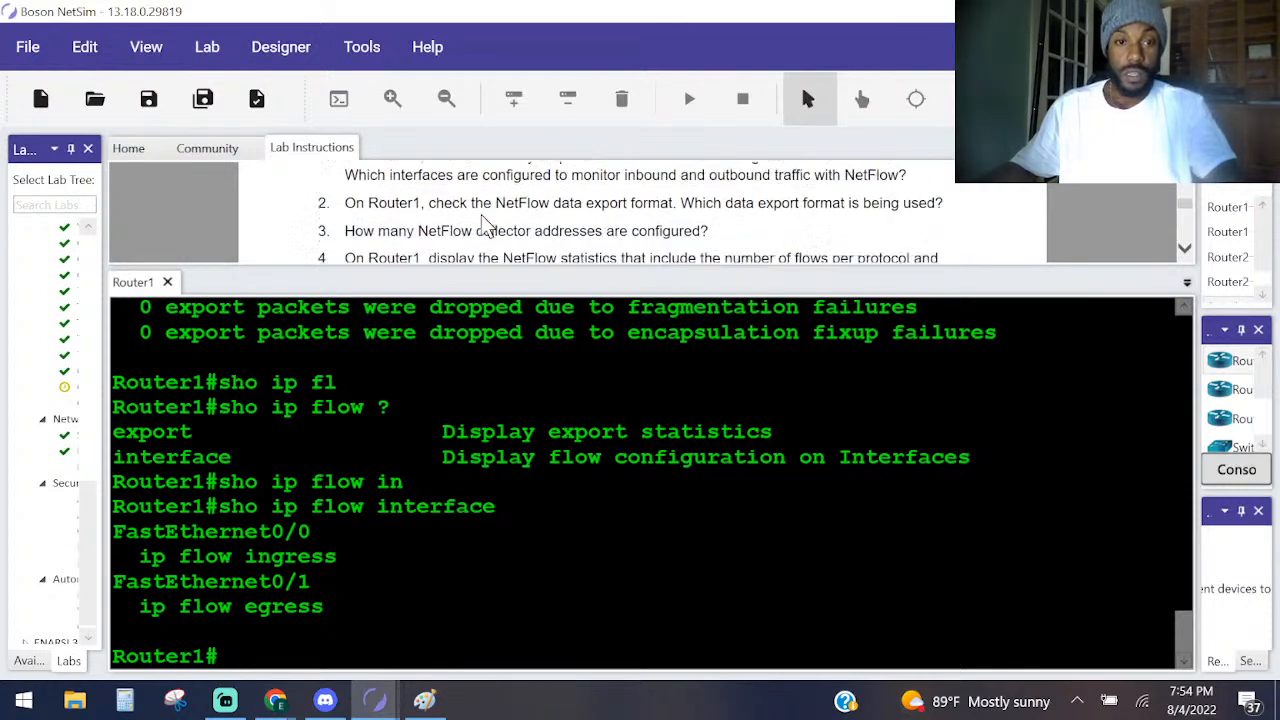
pyautogui.scroll(-2, 479, 220)
pyautogui.scroll(4, 460, 217)
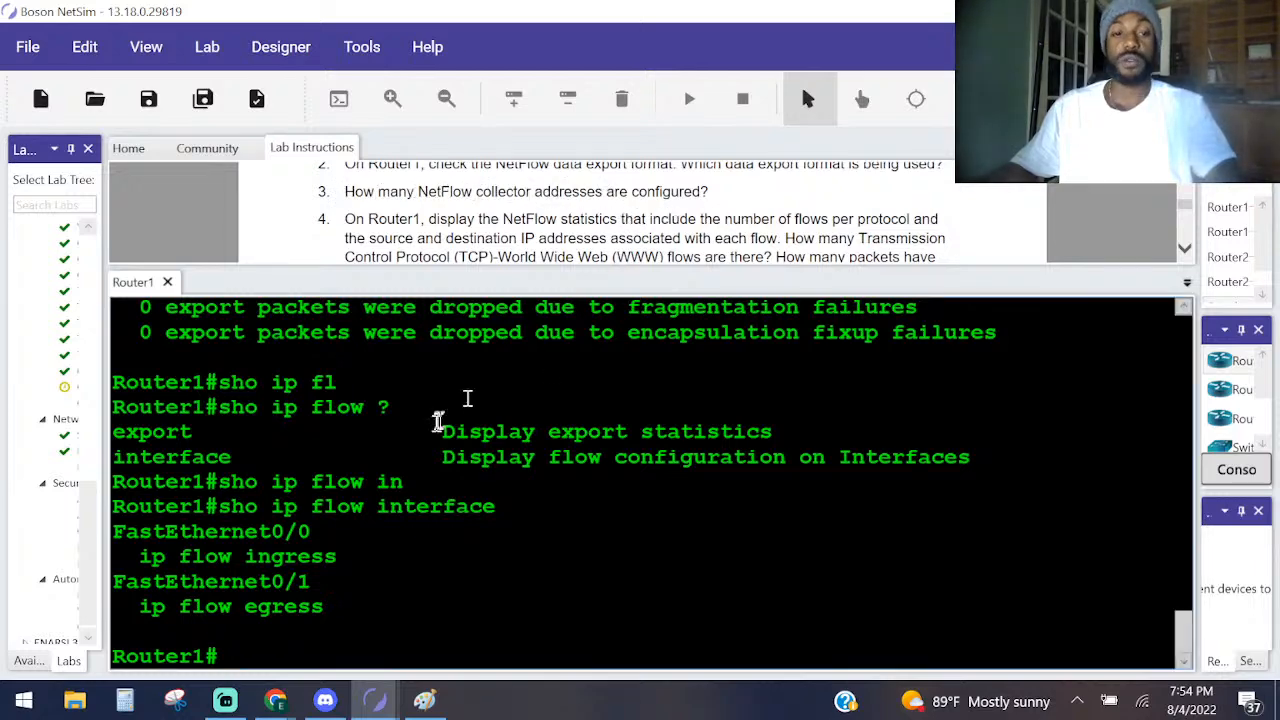
pyautogui.scroll(5, 353, 510)
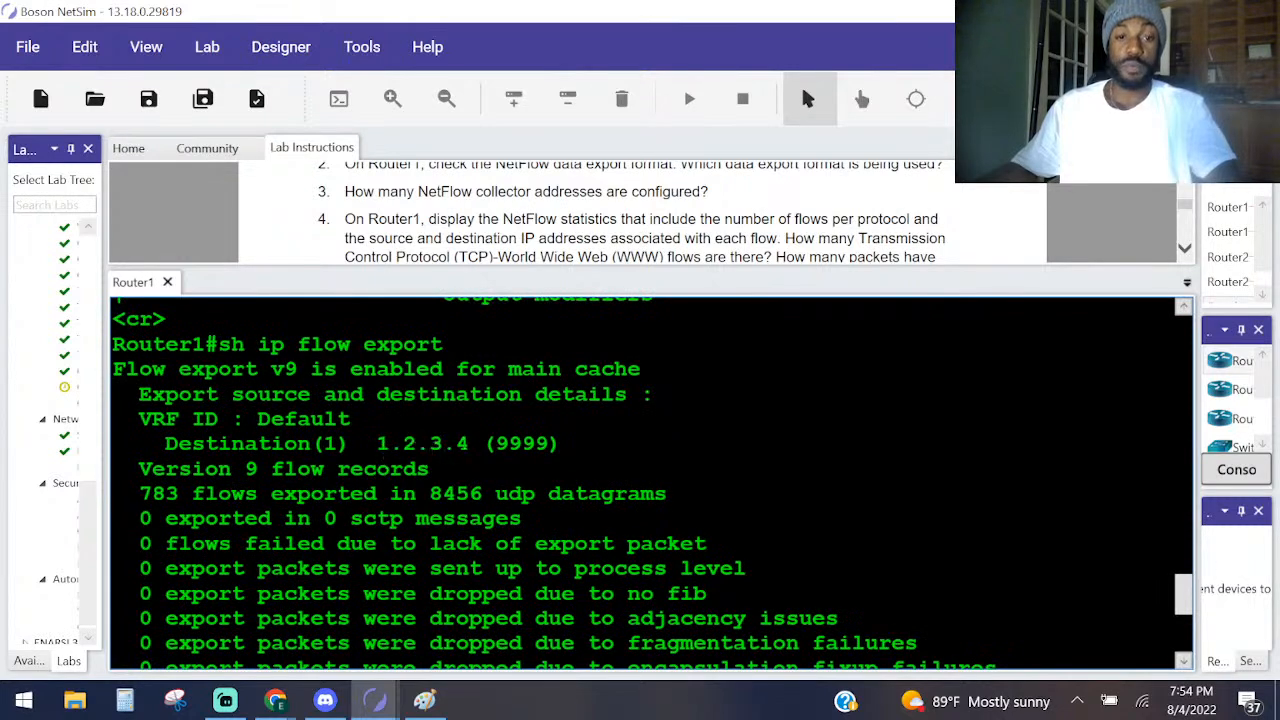
pyautogui.moveTo(477, 442); pyautogui.dragTo(324, 443)
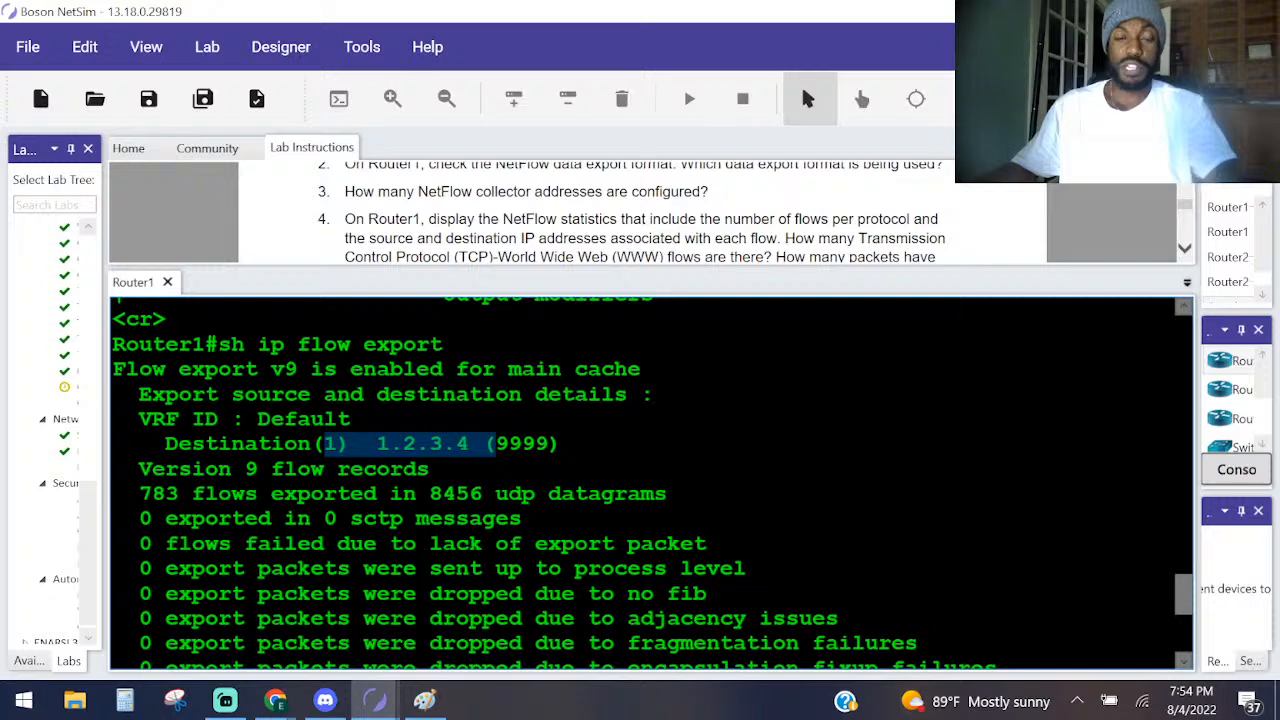
# Find the earlier ip flow-export destination commands in the console history and highlight the one for 4.3.2.1 8888.
pyautogui.scroll(10, 650, 480)
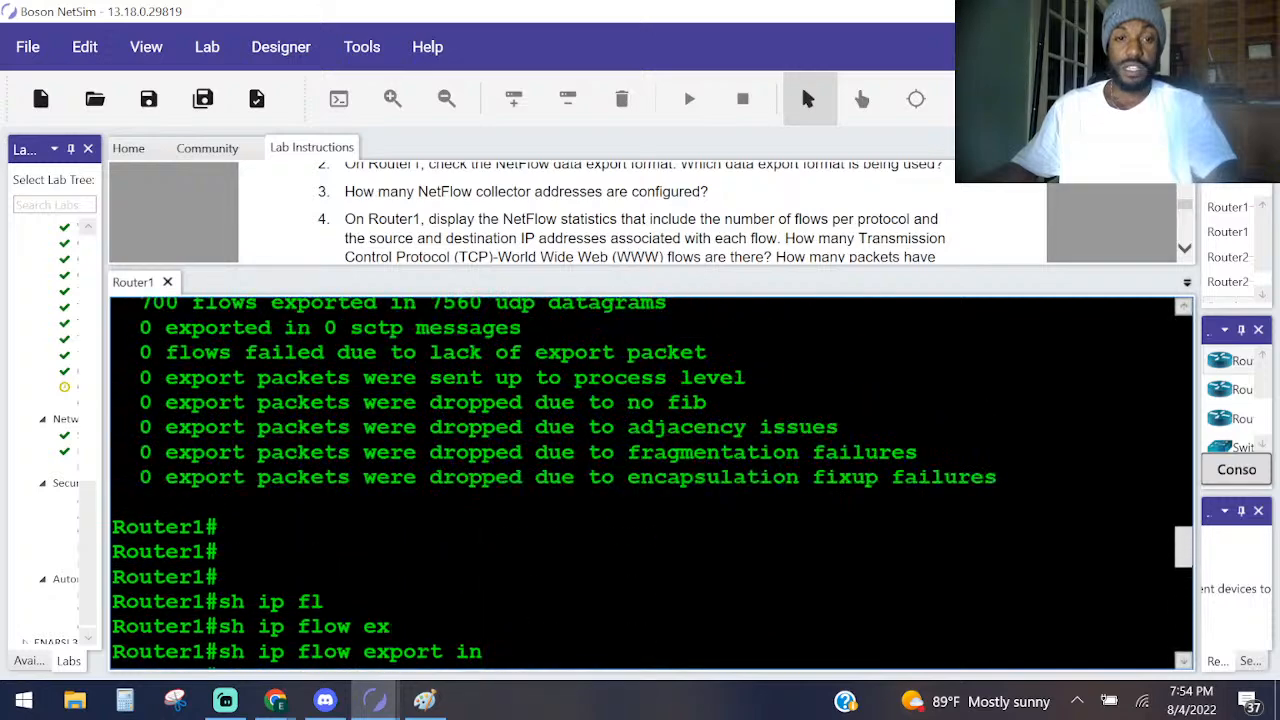
pyautogui.scroll(5, 650, 480)
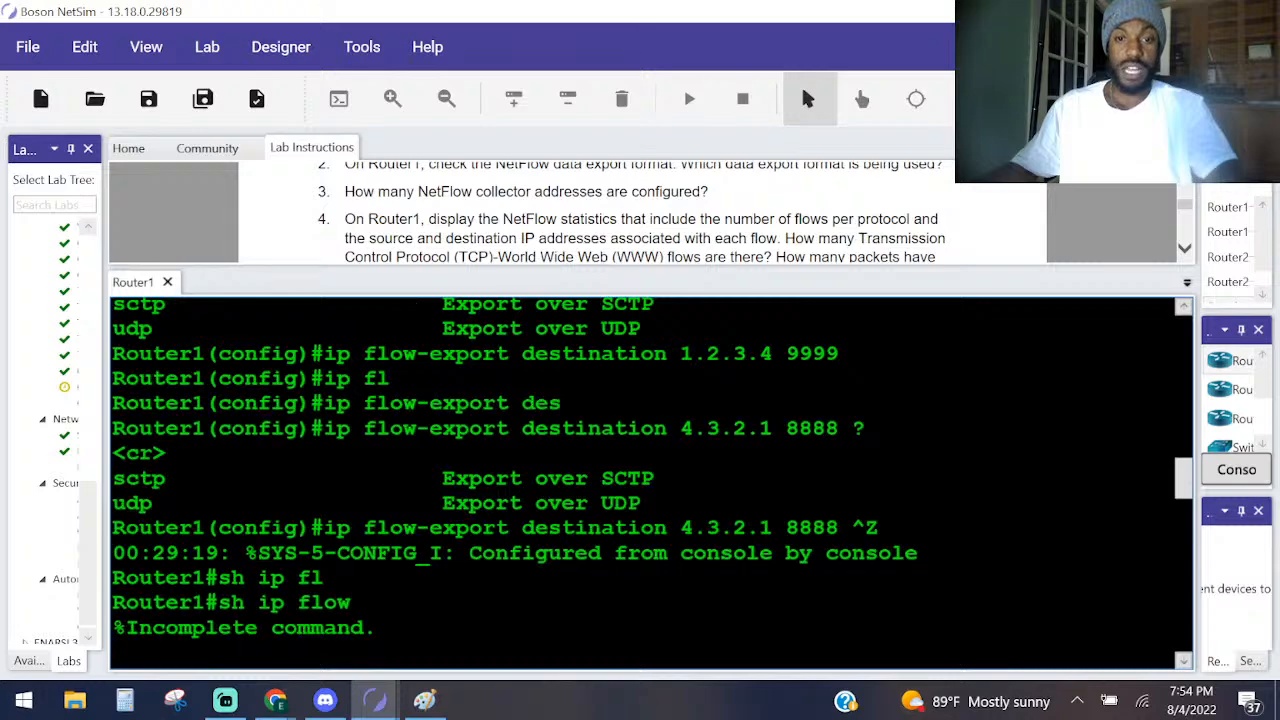
pyautogui.scroll(-5, 884, 520)
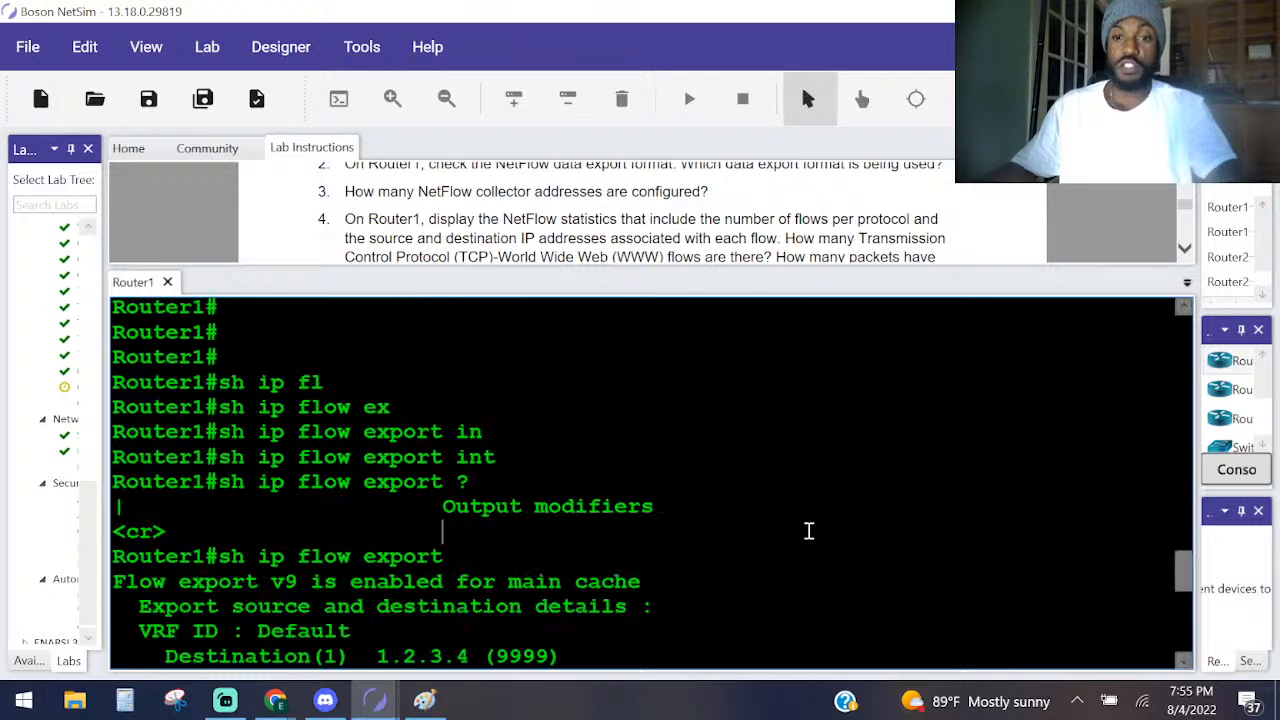
pyautogui.scroll(8, 806, 525)
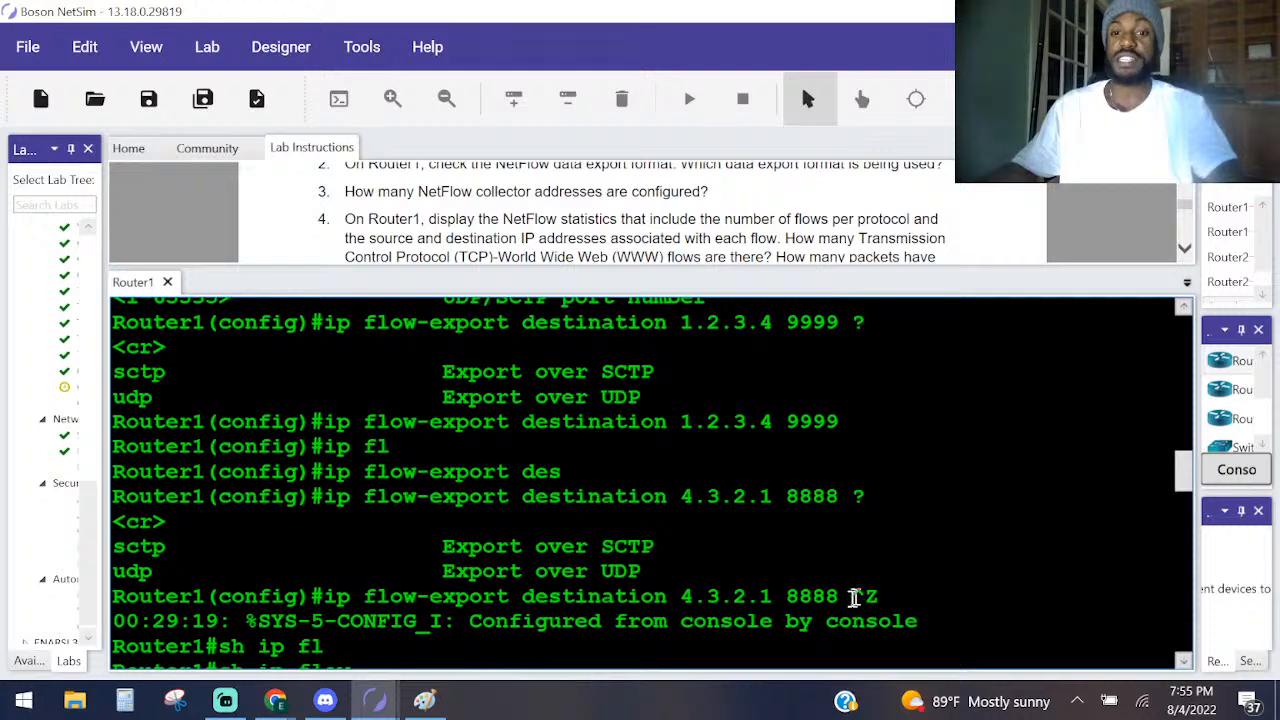
pyautogui.moveTo(853, 597); pyautogui.dragTo(272, 571)
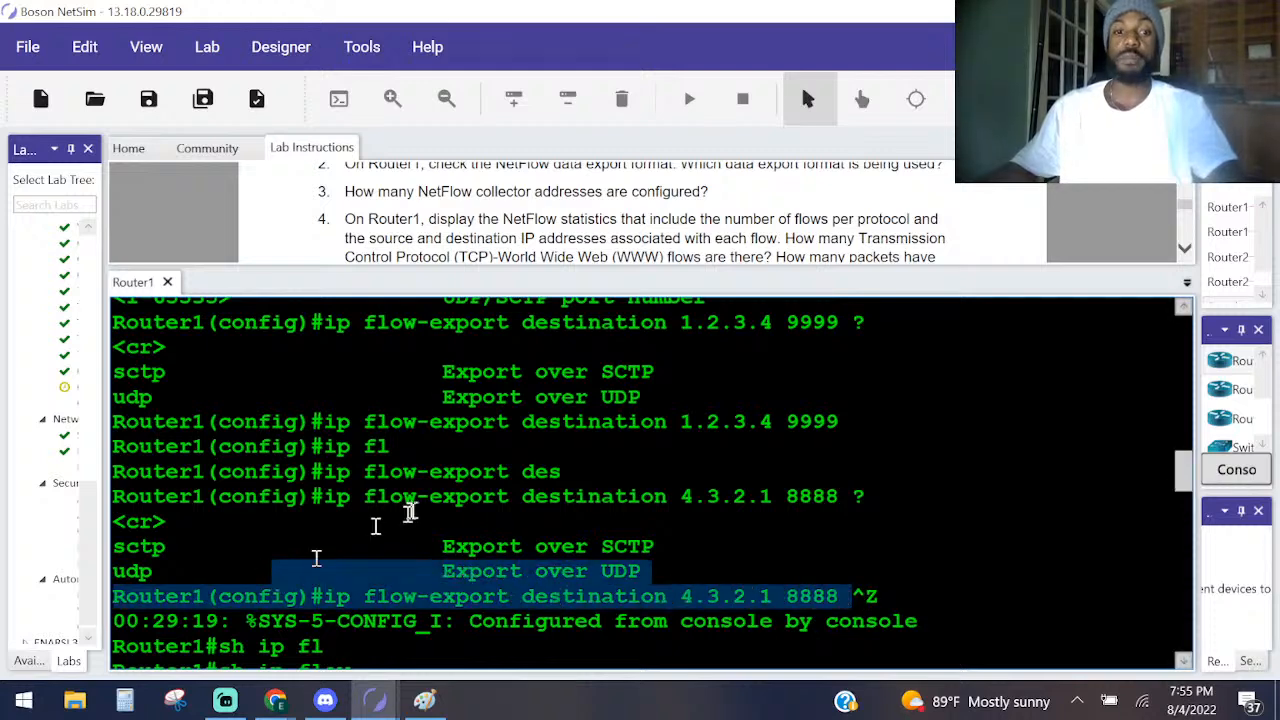
# Enter global configuration mode on Router1 with configure t.
pyautogui.scroll(-8, 414, 400)
pyautogui.write('conf')
pyautogui.press('Tab')
pyautogui.write('t')
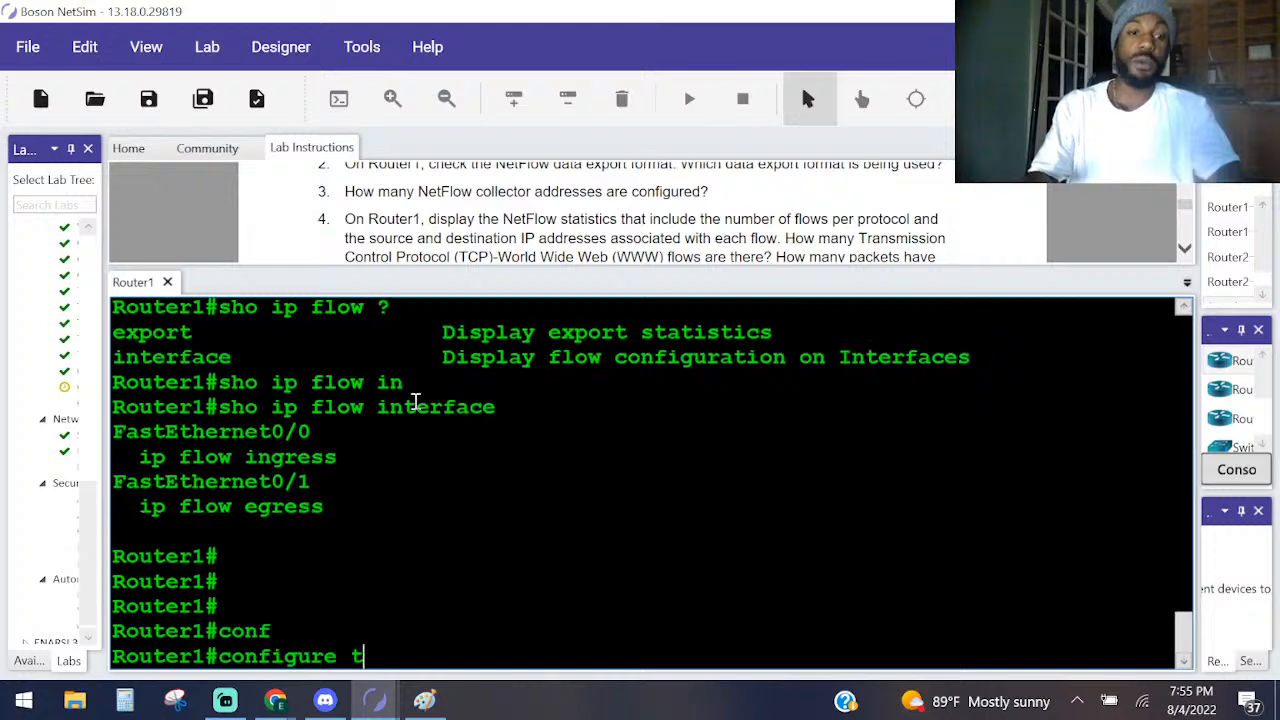
pyautogui.press('Return')
# Check Task 1 instruction 9 and configure ip flow-export destination 4.3.2.1 8888 sctp on Router1.
pyautogui.write('ip ')
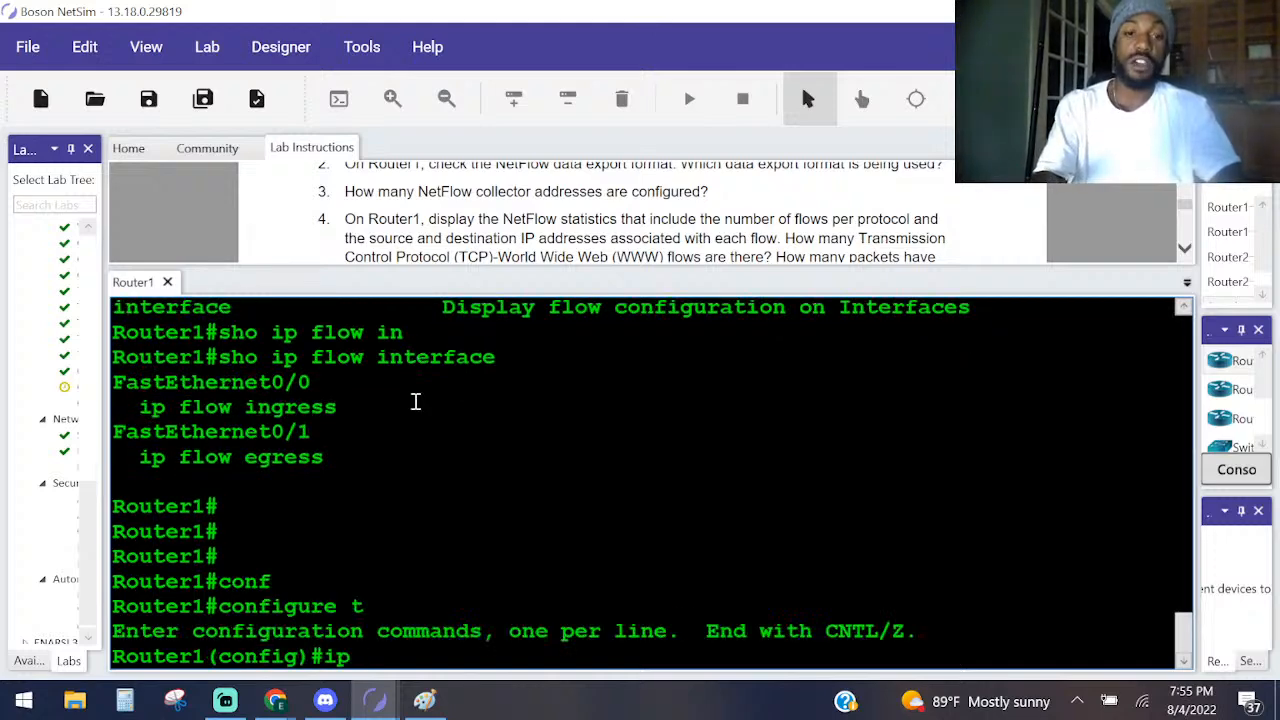
pyautogui.write('fl')
pyautogui.press('Tab')
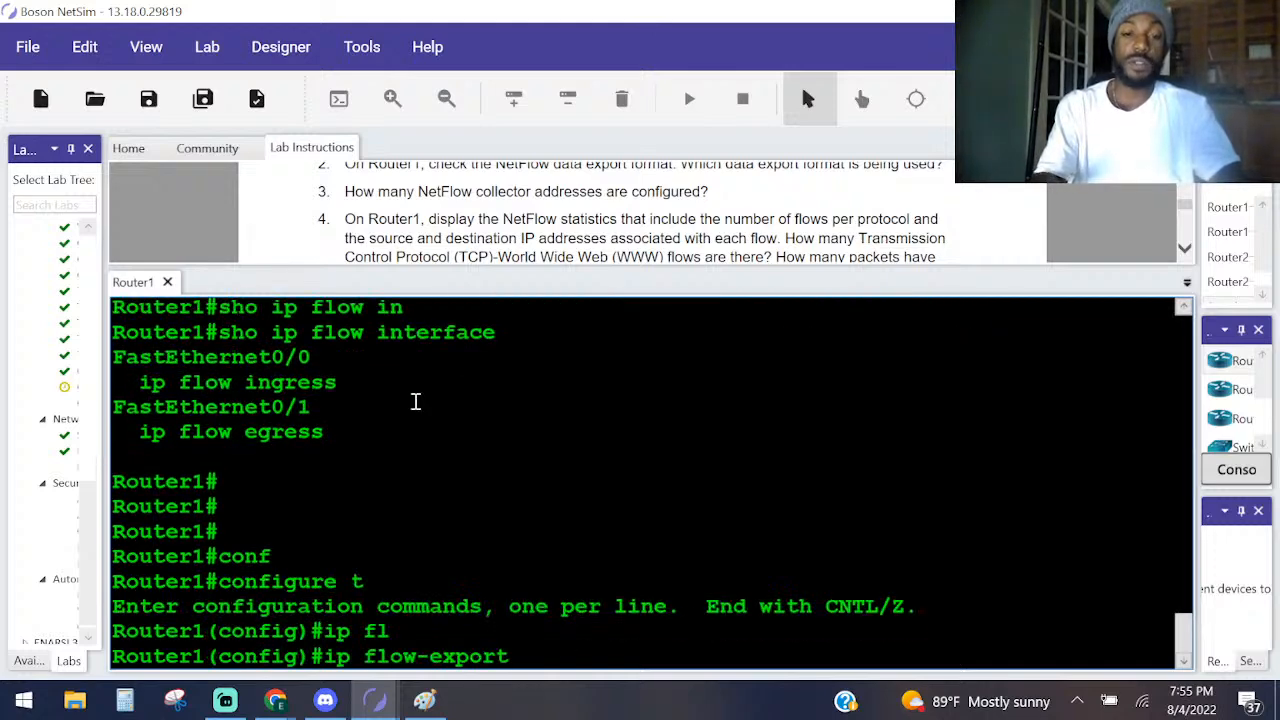
pyautogui.write('de')
pyautogui.press('Tab')
pyautogui.write('4.3.2.1')
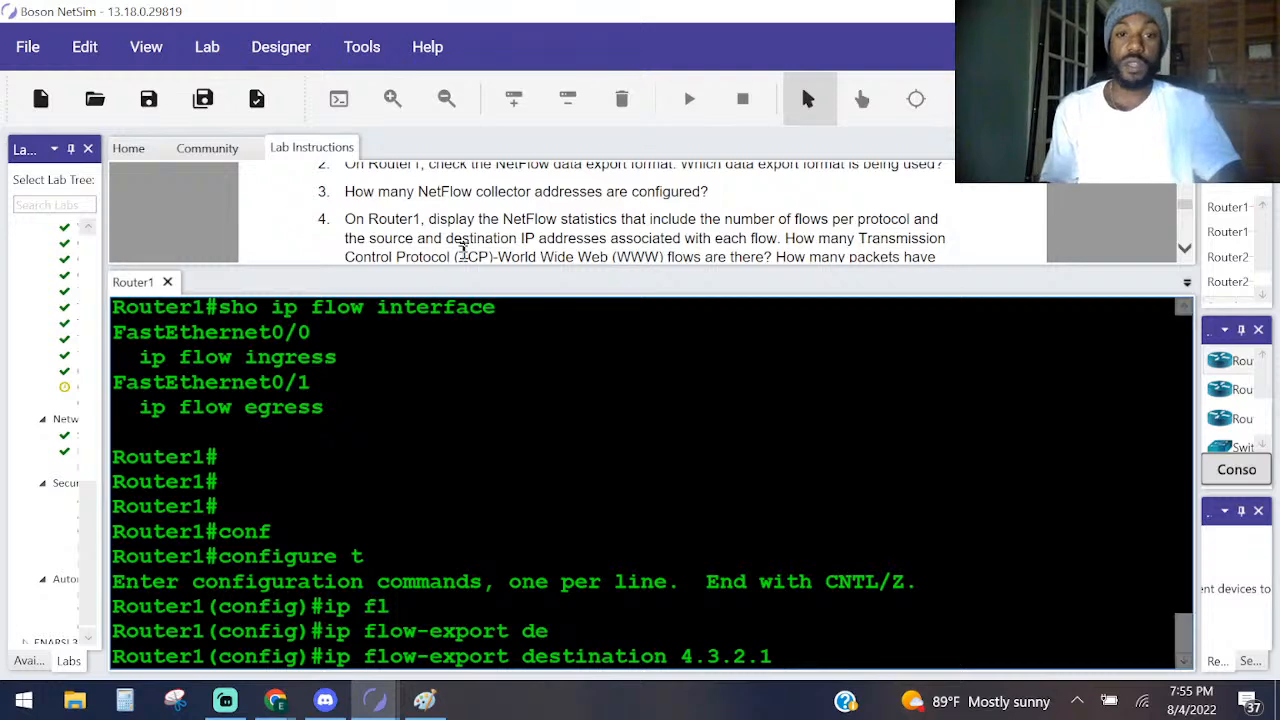
pyautogui.scroll(8, 565, 208)
pyautogui.scroll(-3, 565, 208)
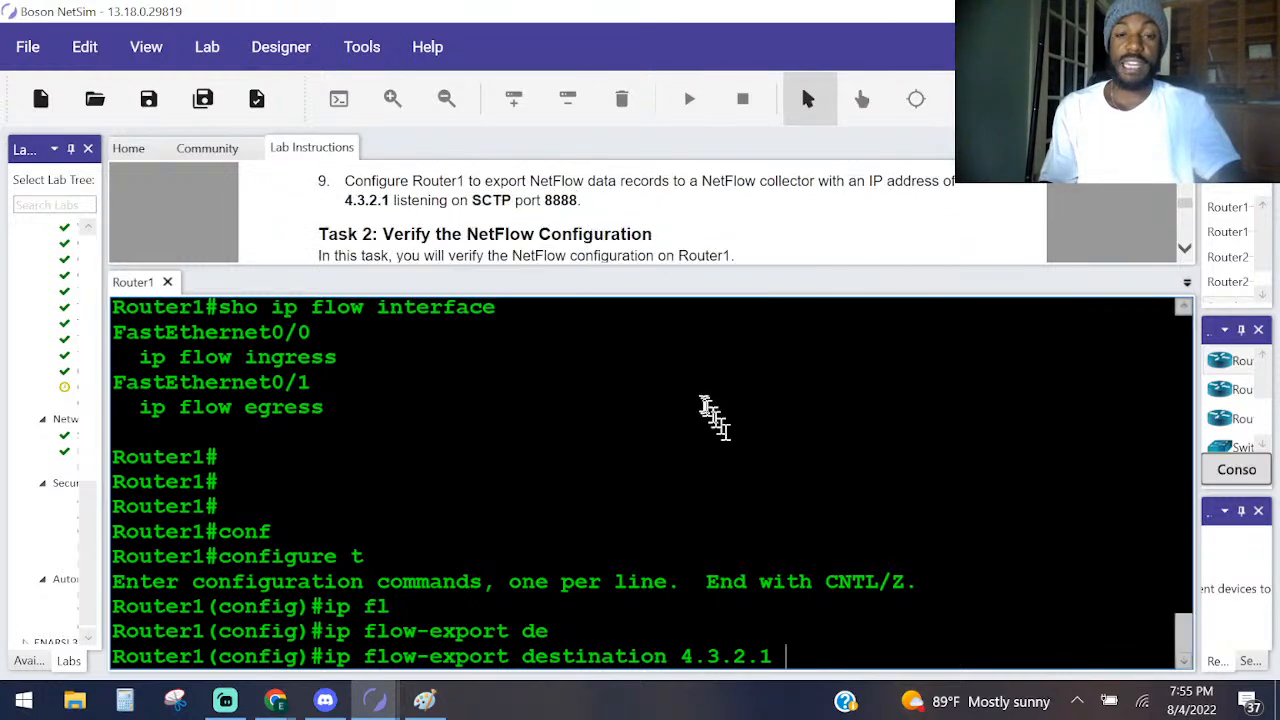
pyautogui.write('88')
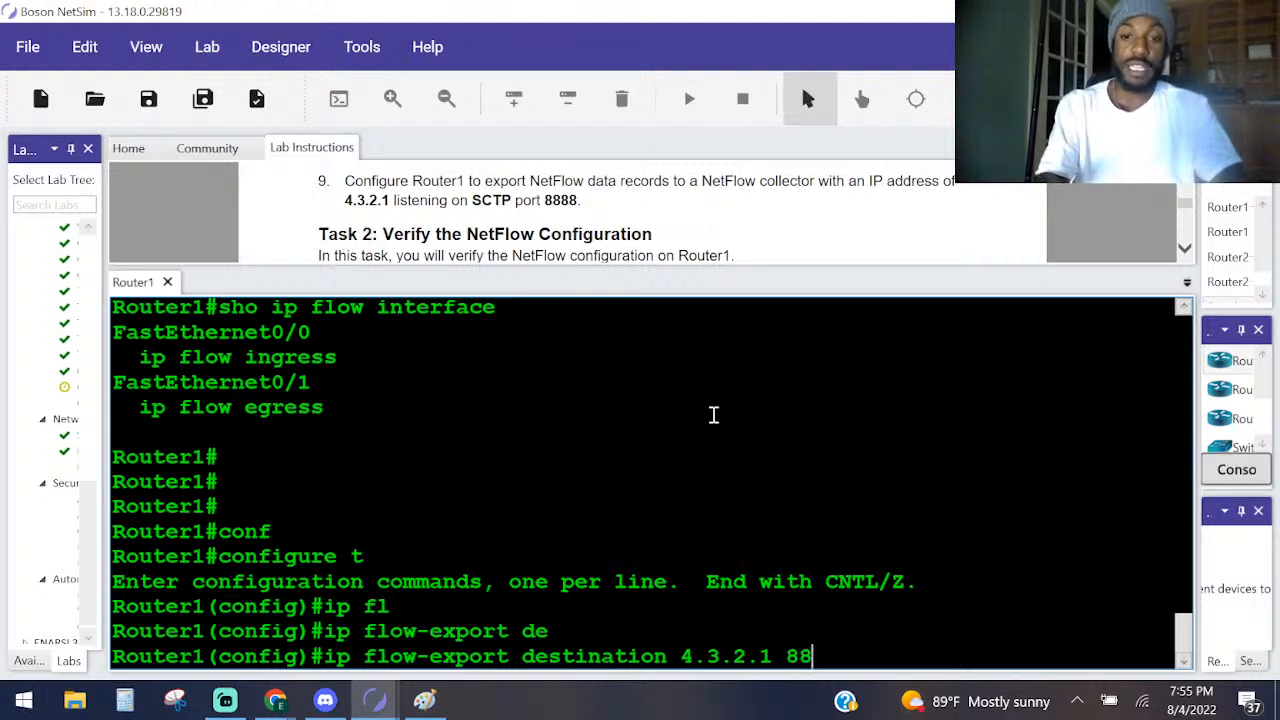
pyautogui.write('88 sc')
pyautogui.press('Tab')
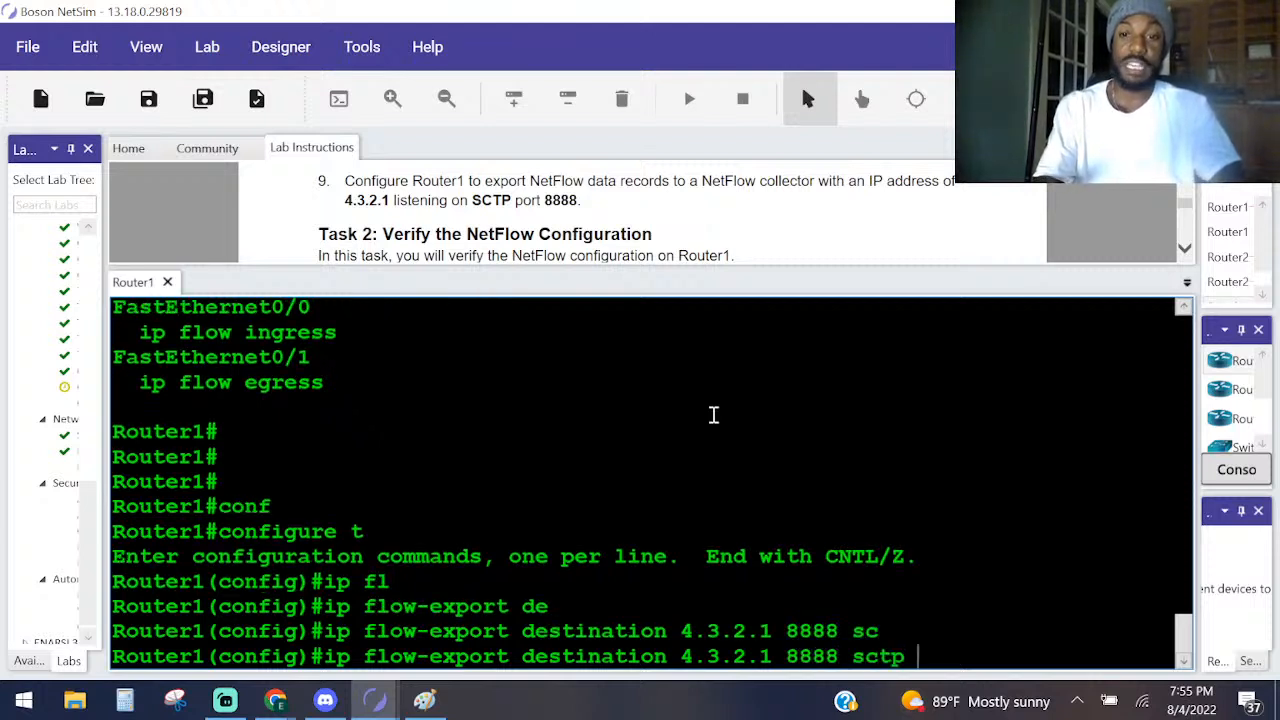
pyautogui.press('Return')
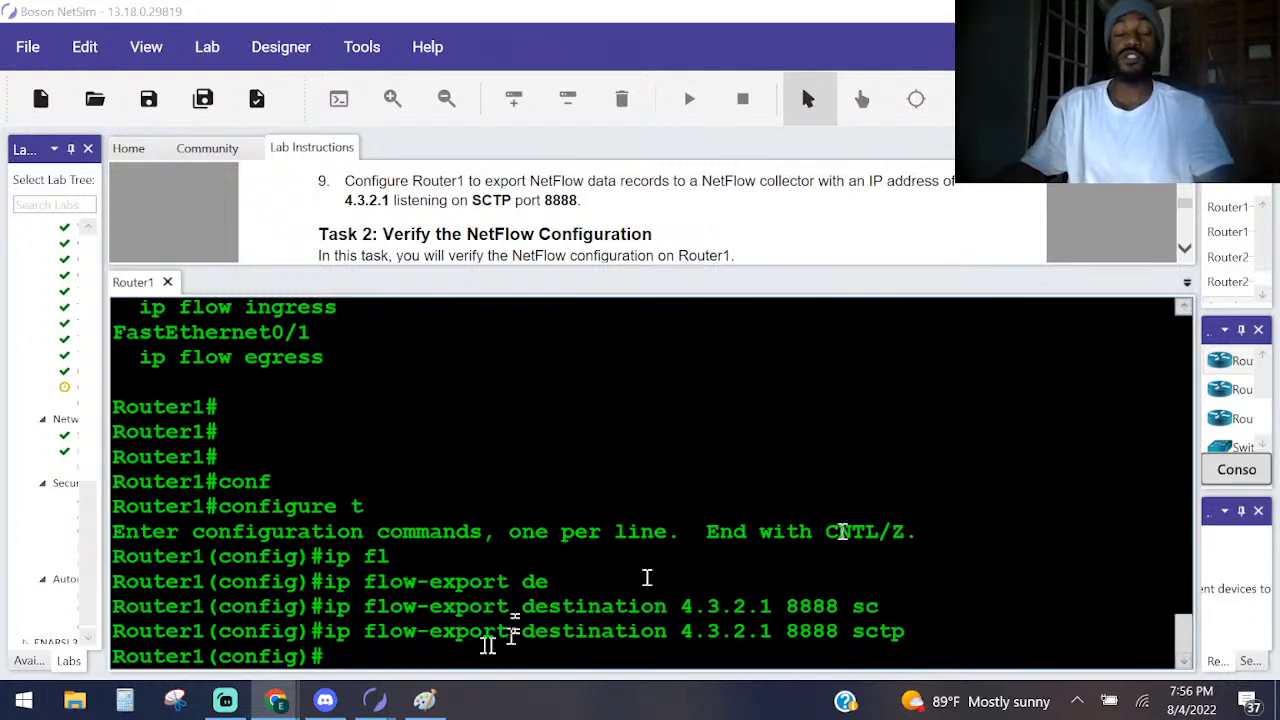
# Leave global configuration mode on Router1 and return to the privileged EXEC prompt.
pyautogui.scroll(-5, 597, 232)
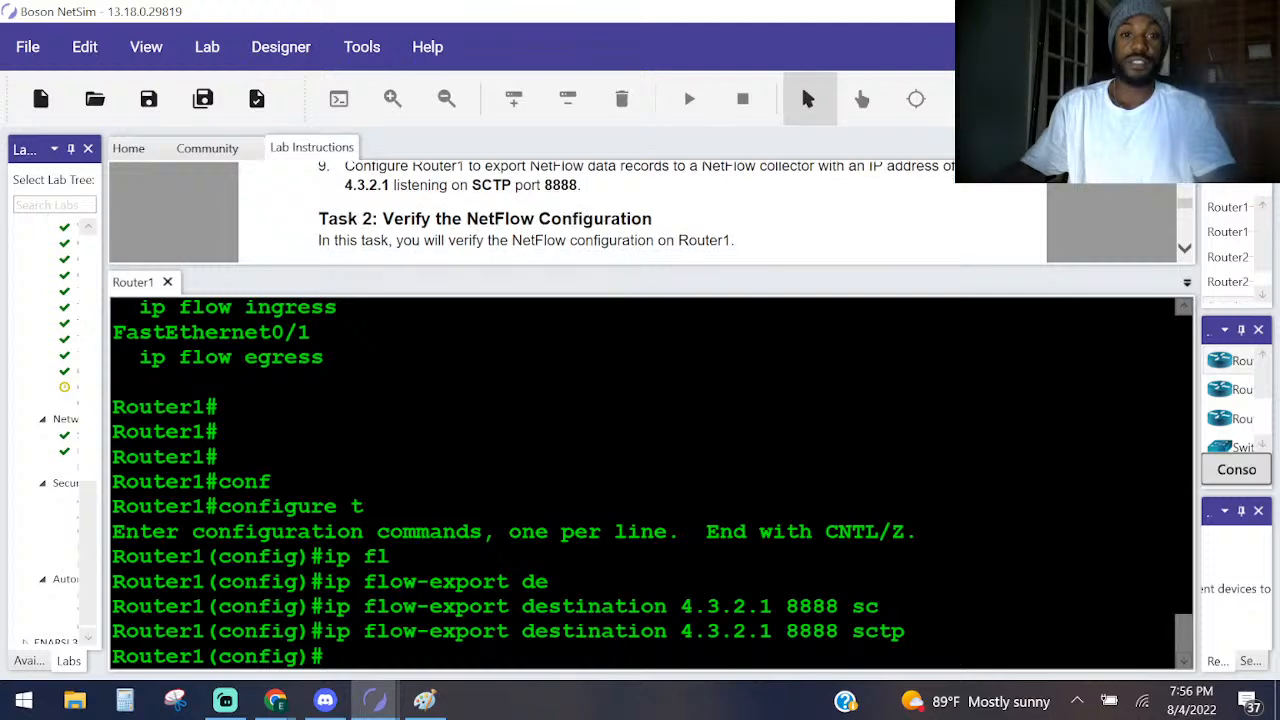
pyautogui.press('Return')
pyautogui.press('Return')
pyautogui.press('Return')
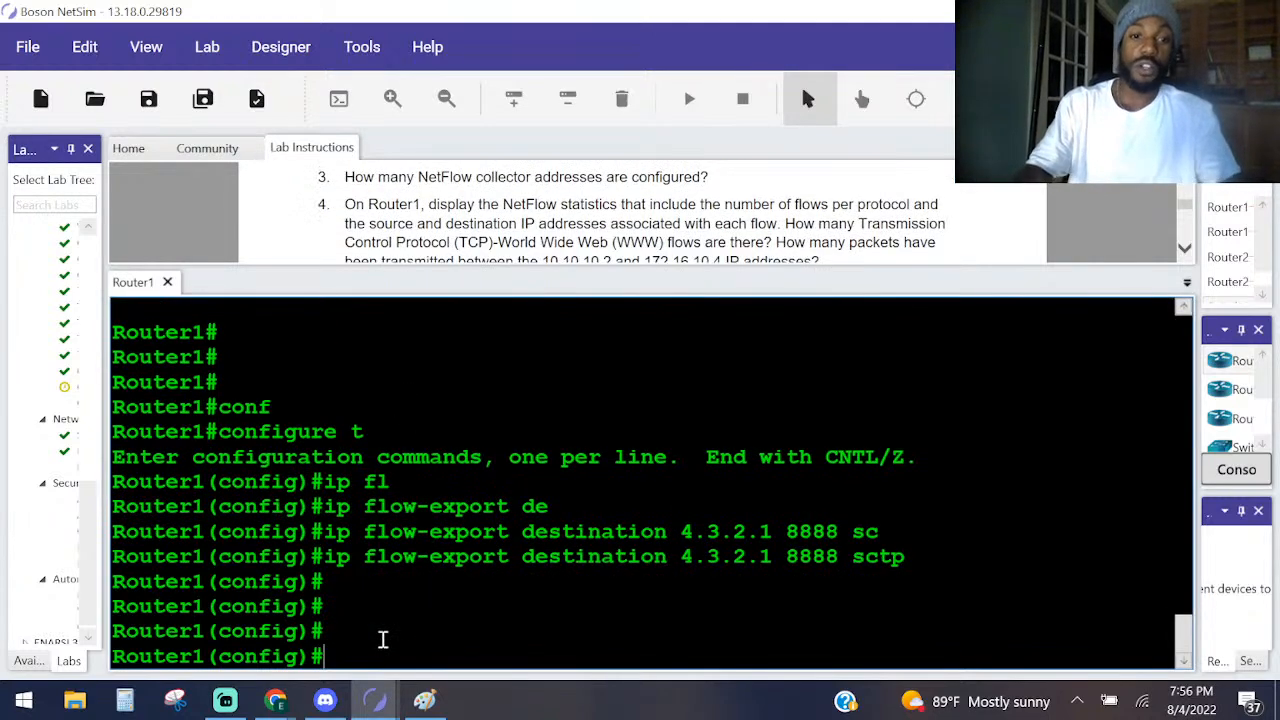
pyautogui.hotkey('ctrl', 'z')
pyautogui.write('shi ')
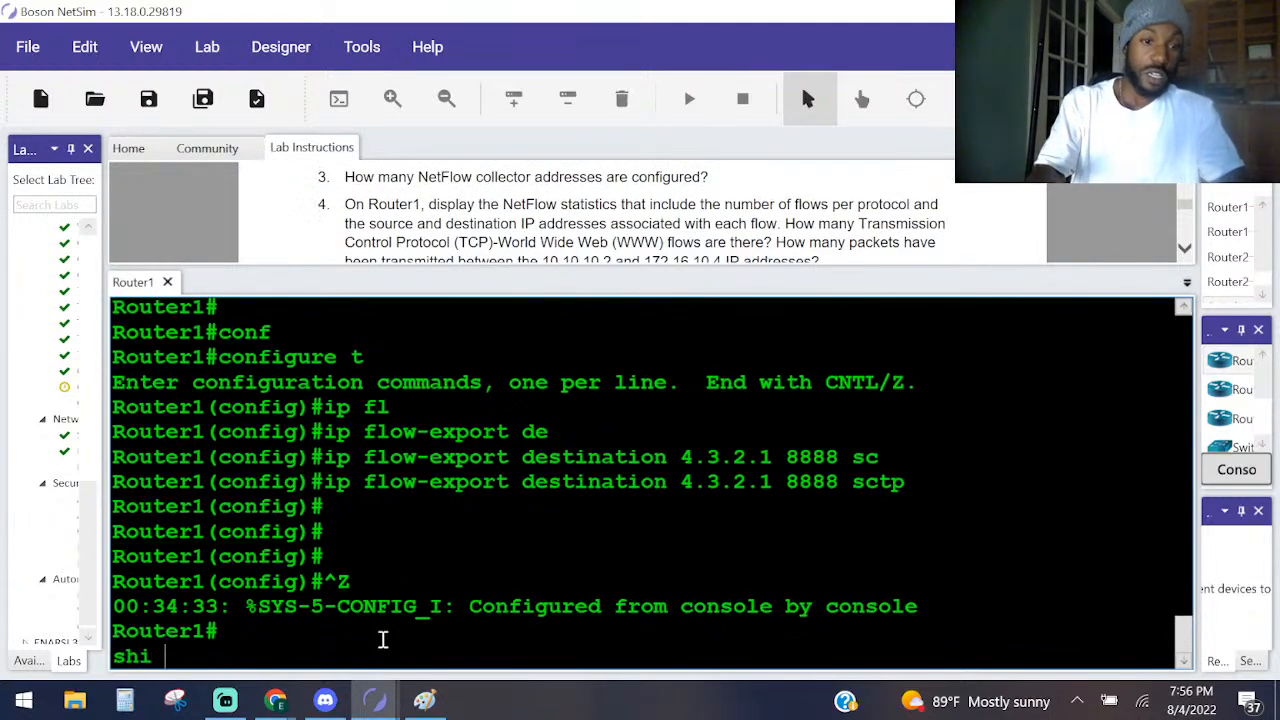
pyautogui.write('o ')
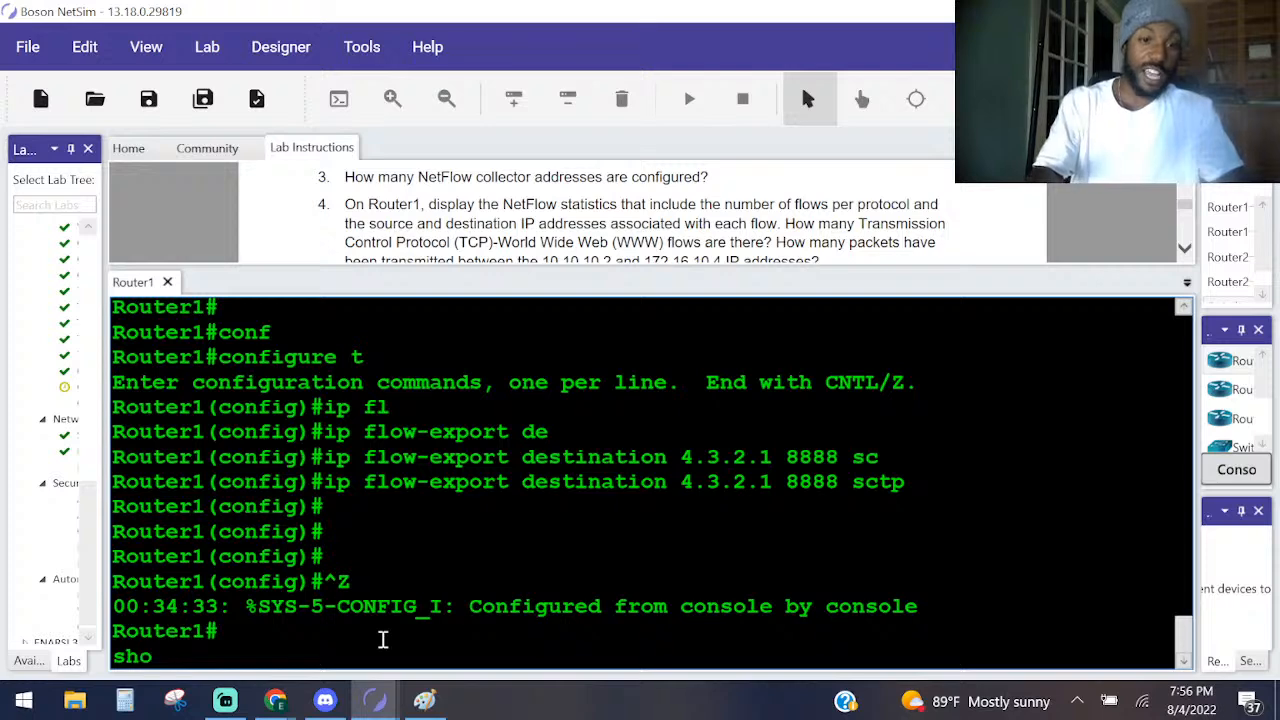
pyautogui.write('i')
pyautogui.press('Tab')
pyautogui.write('p fl')
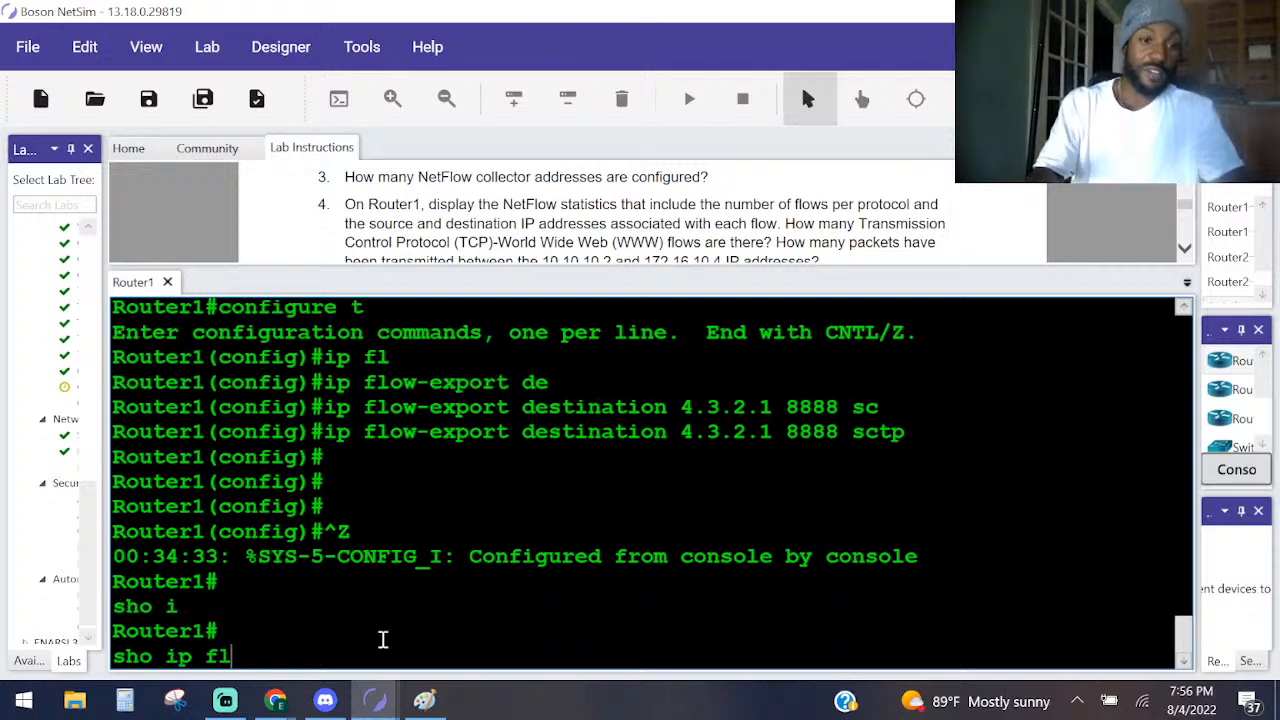
pyautogui.press('Tab')
pyautogui.press('BackSpace')
pyautogui.press('BackSpace')
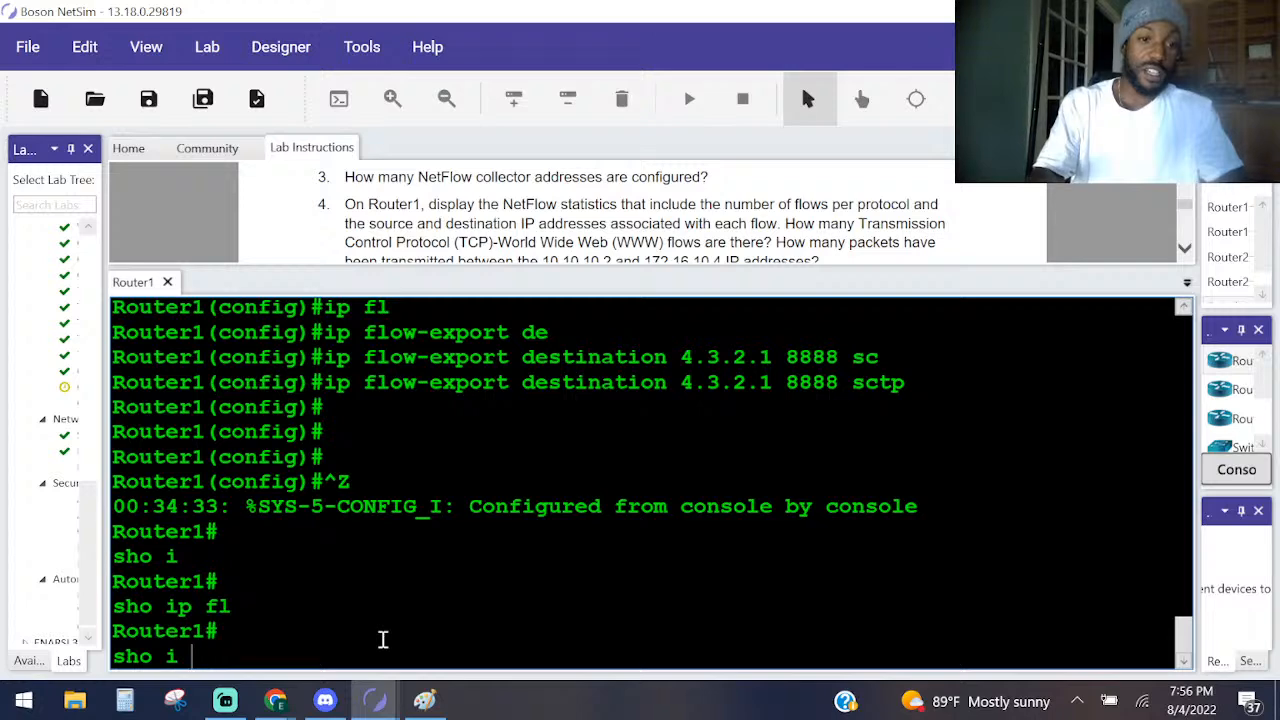
pyautogui.press('BackSpace')
pyautogui.press('BackSpace')
pyautogui.press('BackSpace')
pyautogui.press('BackSpace')
pyautogui.press('BackSpace')
pyautogui.press('BackSpace')
pyautogui.press('Return')
pyautogui.press('Return')
pyautogui.press('Return')
pyautogui.press('Return')
# Display the NetFlow export configuration and statistics on Router1 with sh ip flow export.
pyautogui.write('sh ')
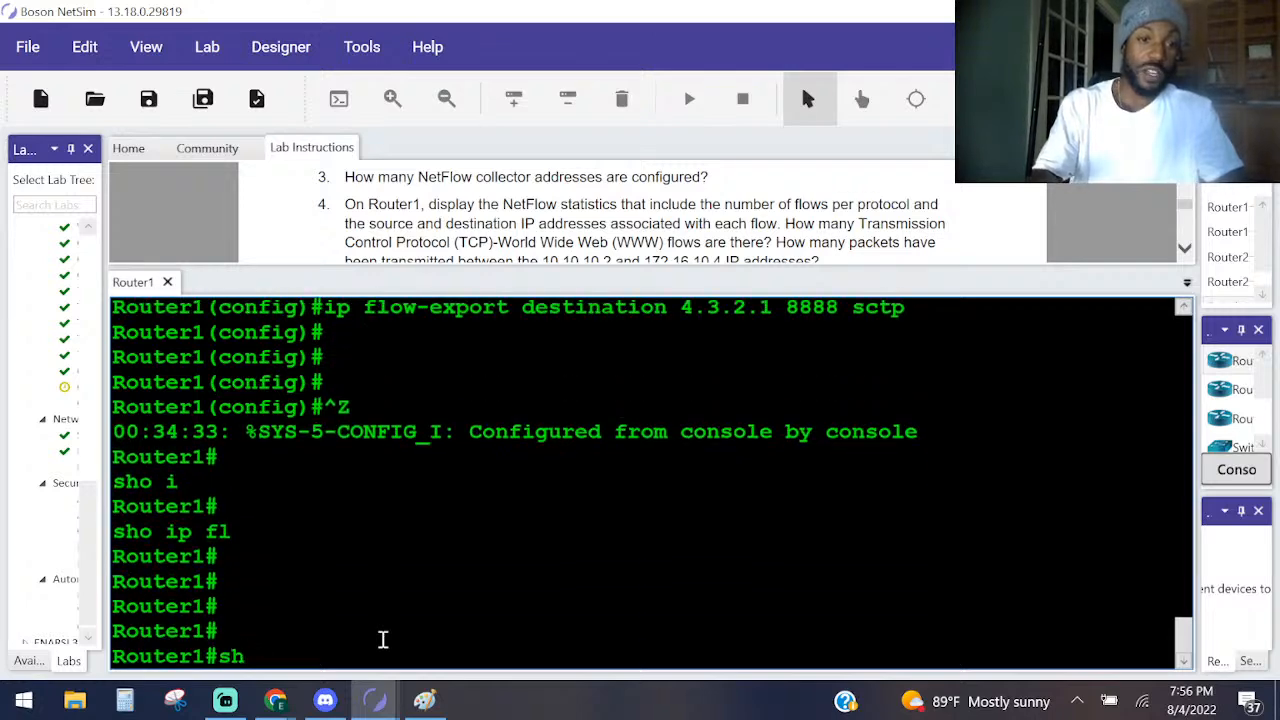
pyautogui.write('ip')
pyautogui.press('Tab')
pyautogui.write('f')
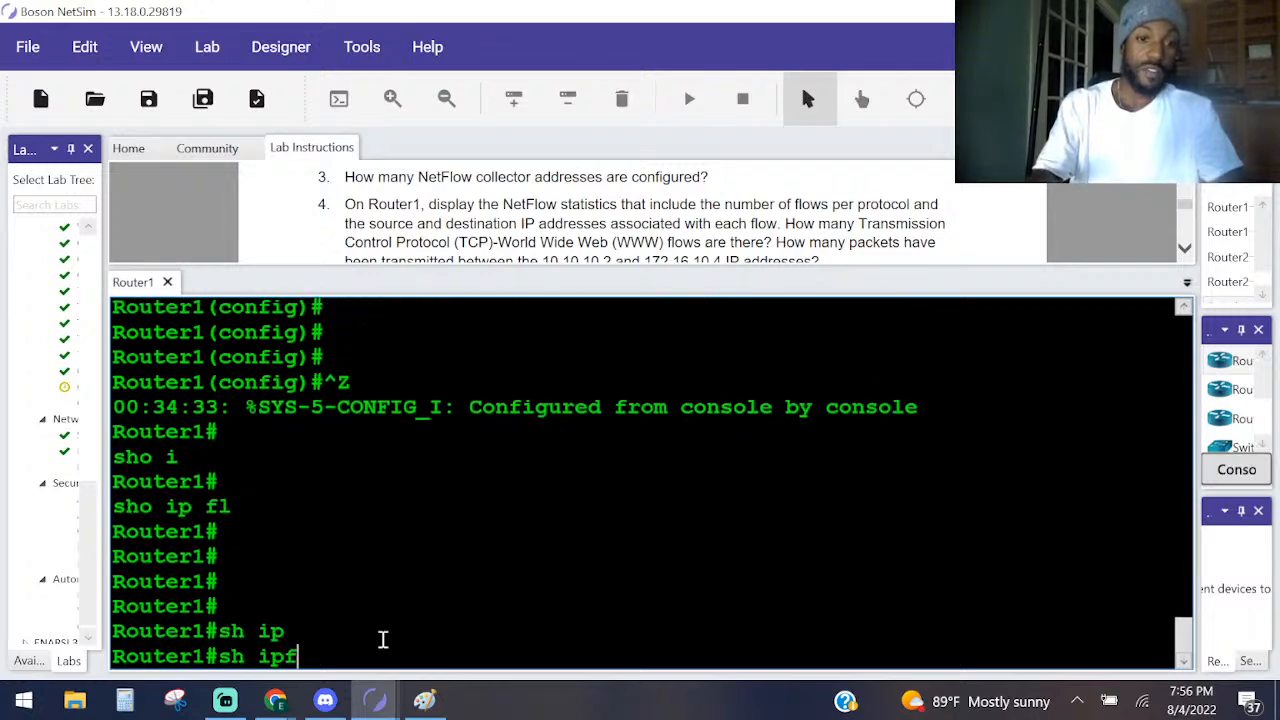
pyautogui.write('l')
pyautogui.press('Tab')
pyautogui.write('in')
pyautogui.press('Tab')
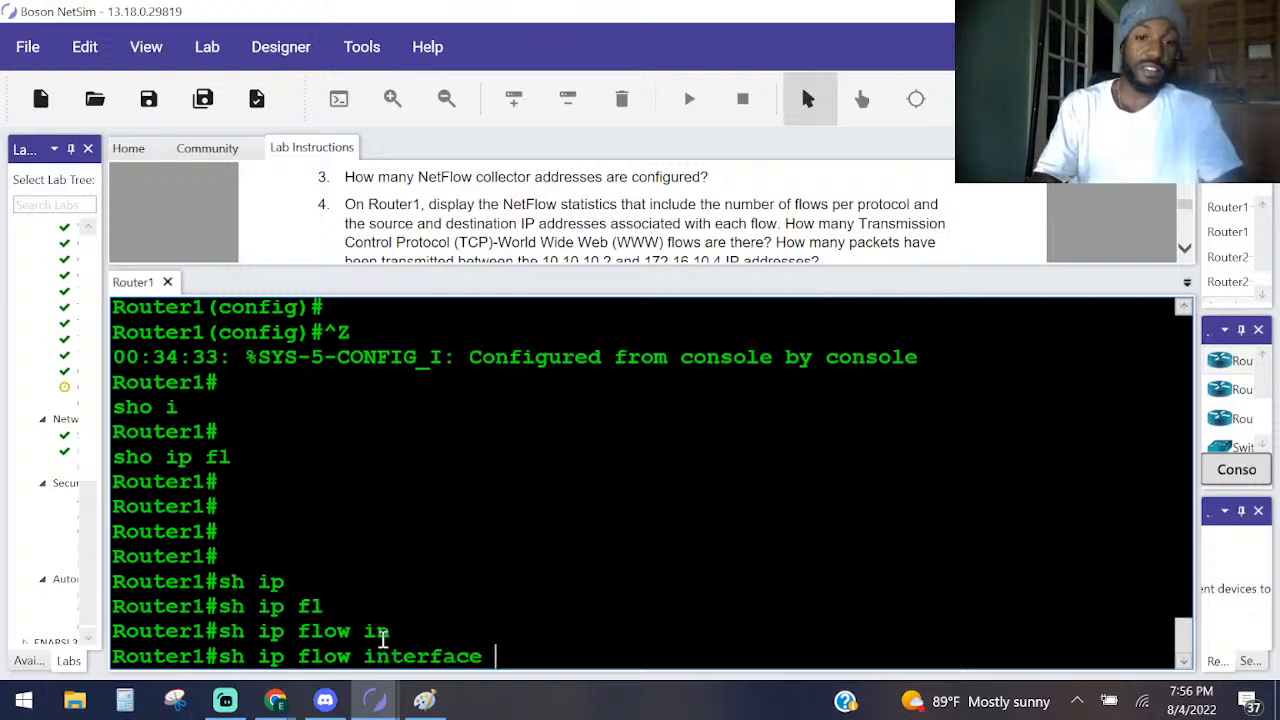
pyautogui.press('BackSpace')
pyautogui.press('BackSpace')
pyautogui.press('BackSpace')
pyautogui.press('BackSpace')
pyautogui.press('BackSpace')
pyautogui.press('BackSpace')
pyautogui.press('BackSpace')
pyautogui.press('BackSpace')
pyautogui.press('BackSpace')
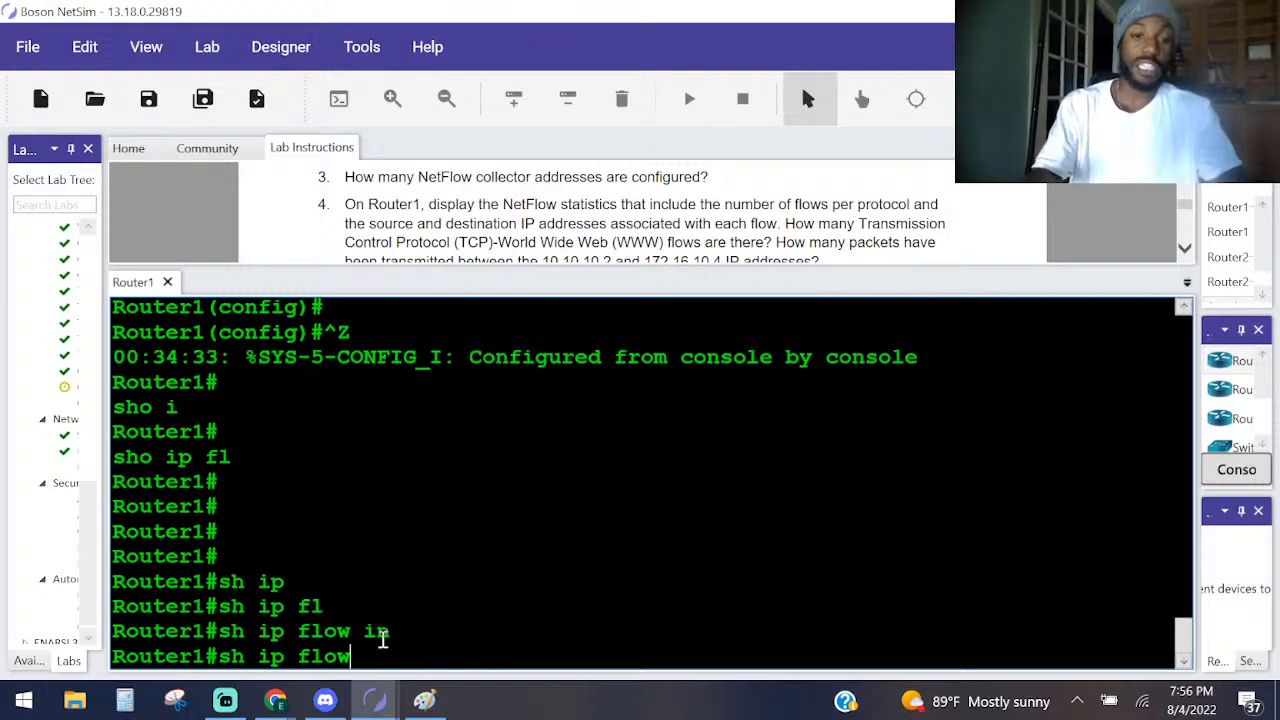
pyautogui.write('ex')
pyautogui.press('Tab')
pyautogui.press('Return')
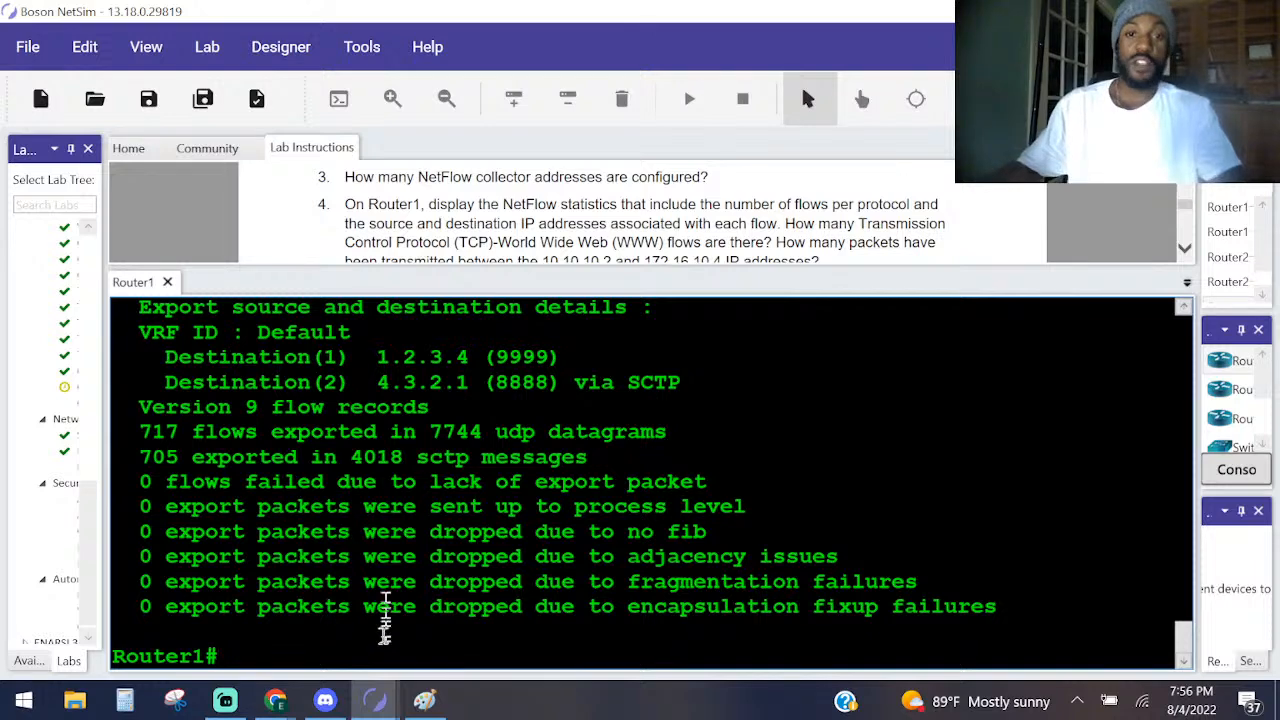
# Highlight both collector destinations in the export output and compare it with Task 2 question 4 on per-protocol flow statistics.
pyautogui.scroll(1, 383, 630)
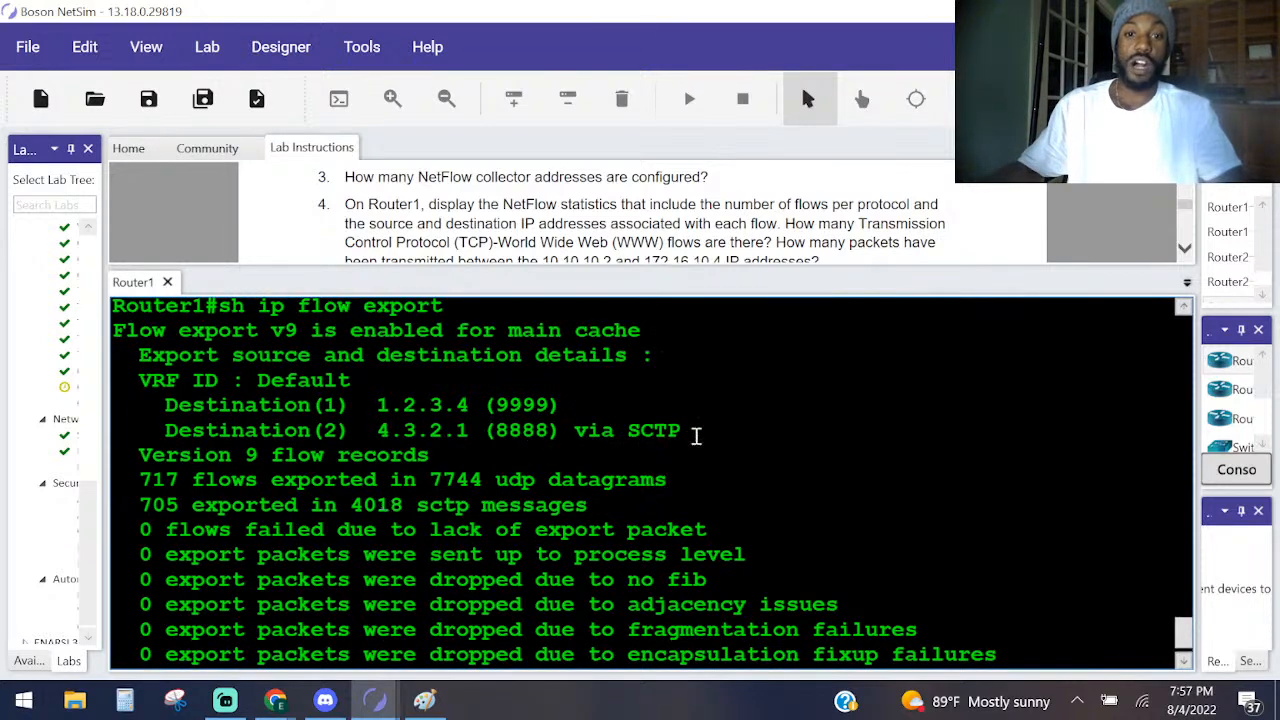
pyautogui.moveTo(690, 432); pyautogui.dragTo(115, 408)
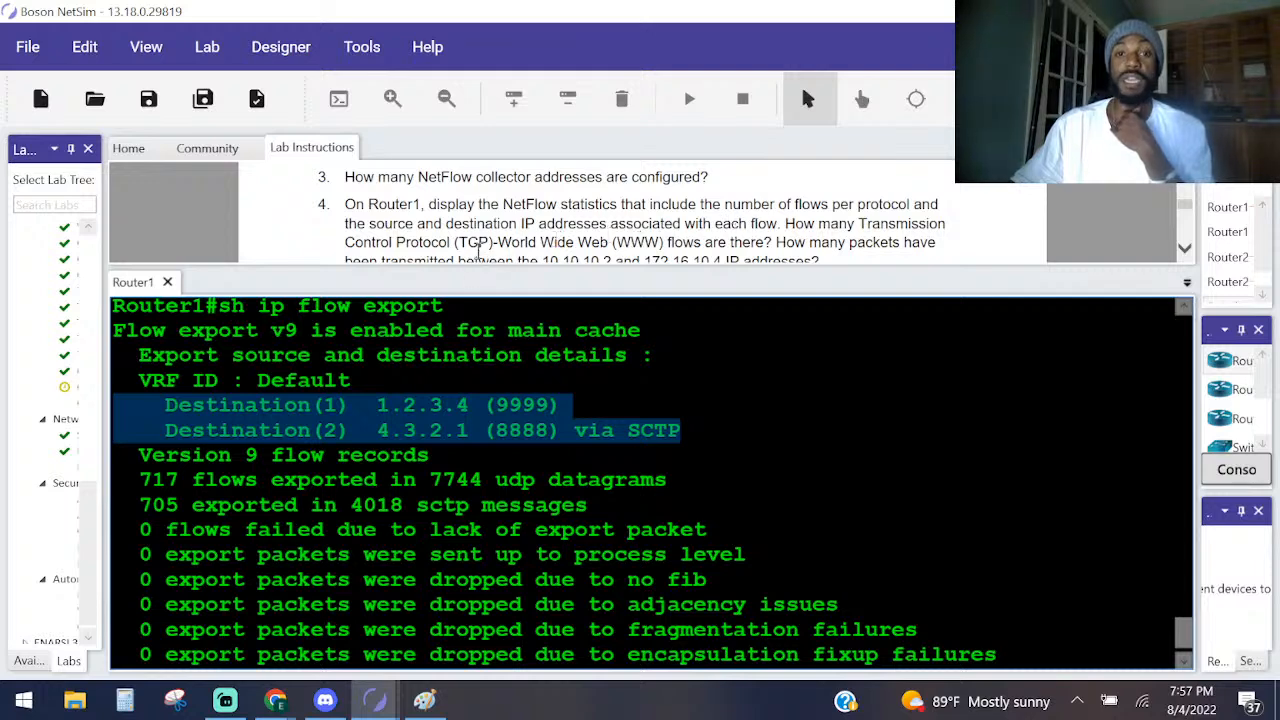
pyautogui.scroll(-1, 757, 230)
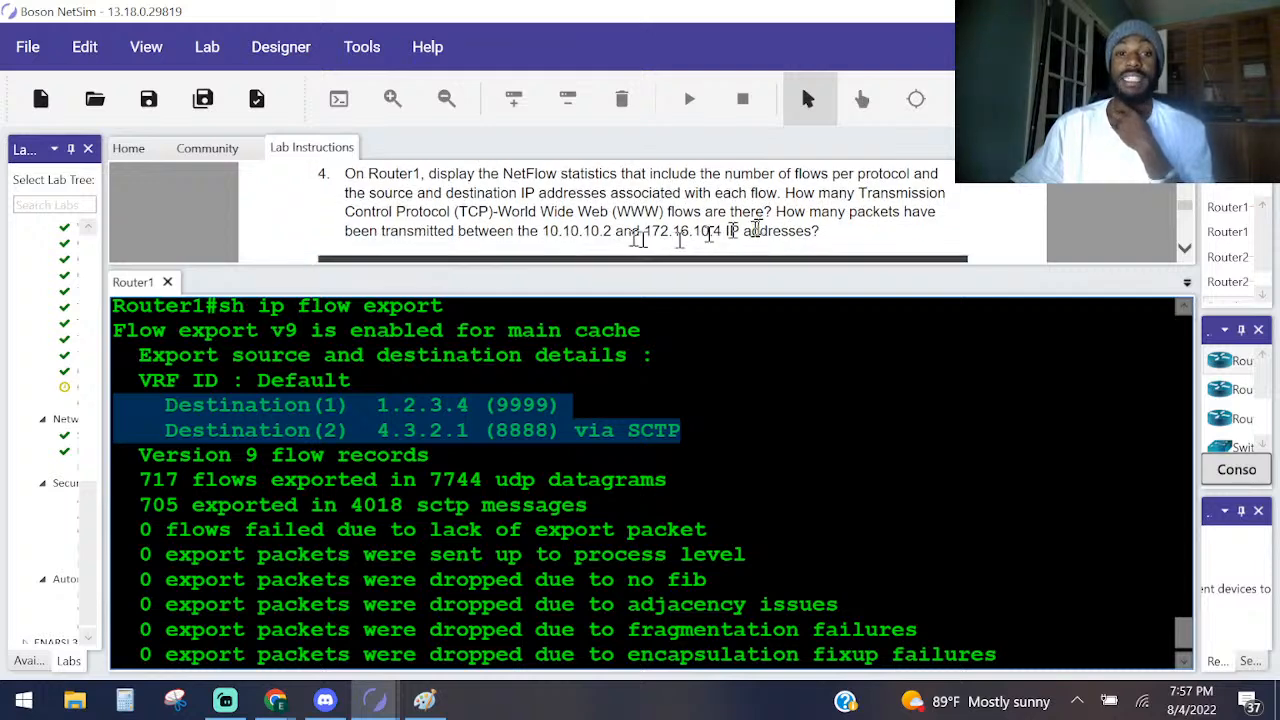
pyautogui.click(548, 230)
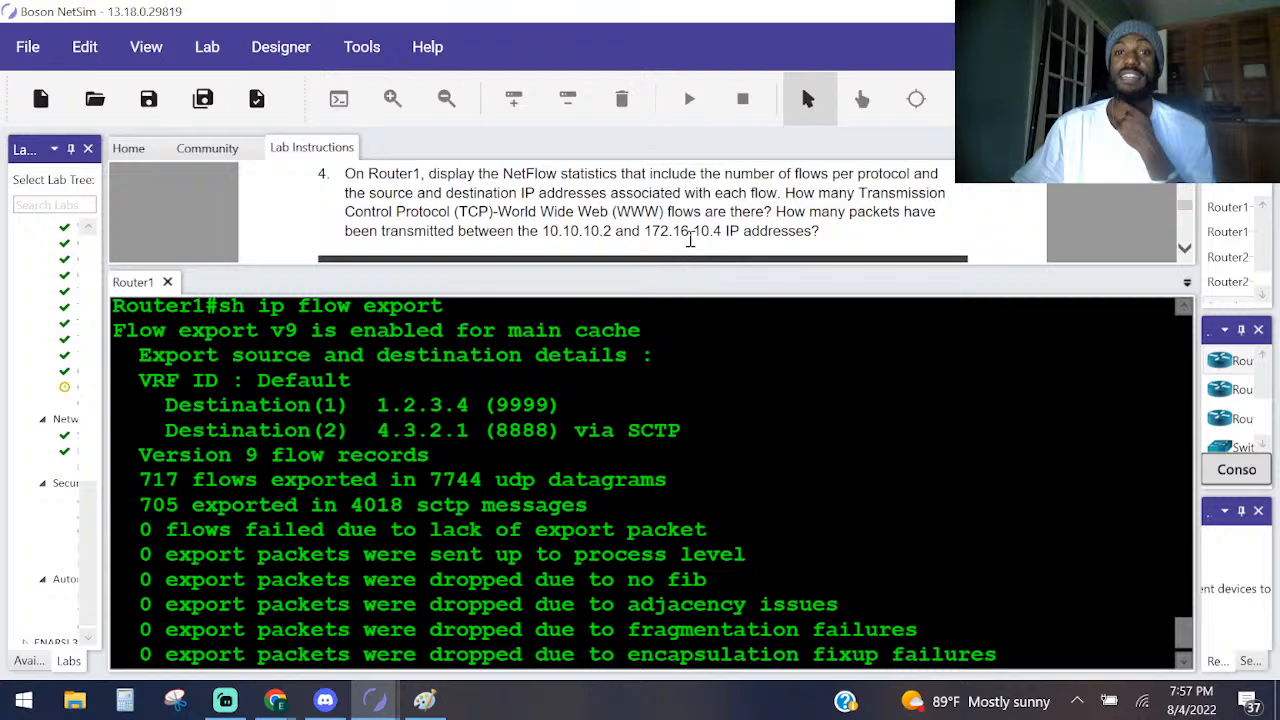
pyautogui.scroll(-1, 560, 480)
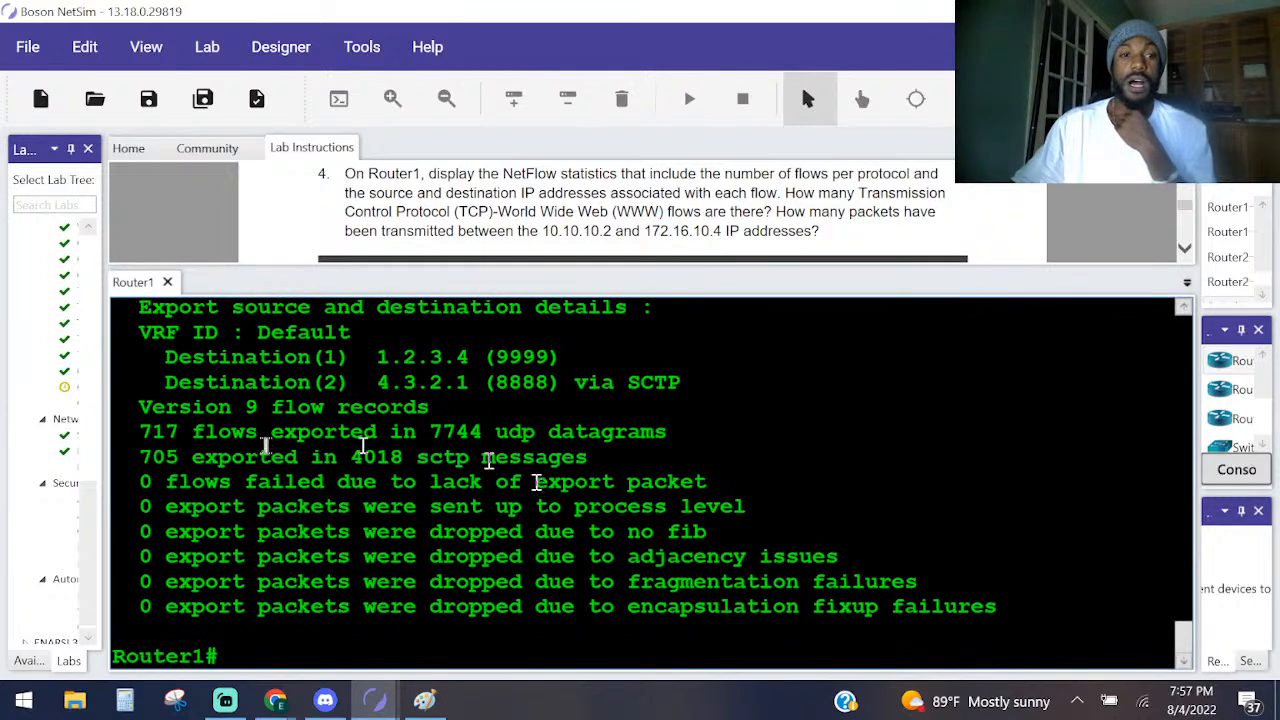
pyautogui.scroll(3, 522, 457)
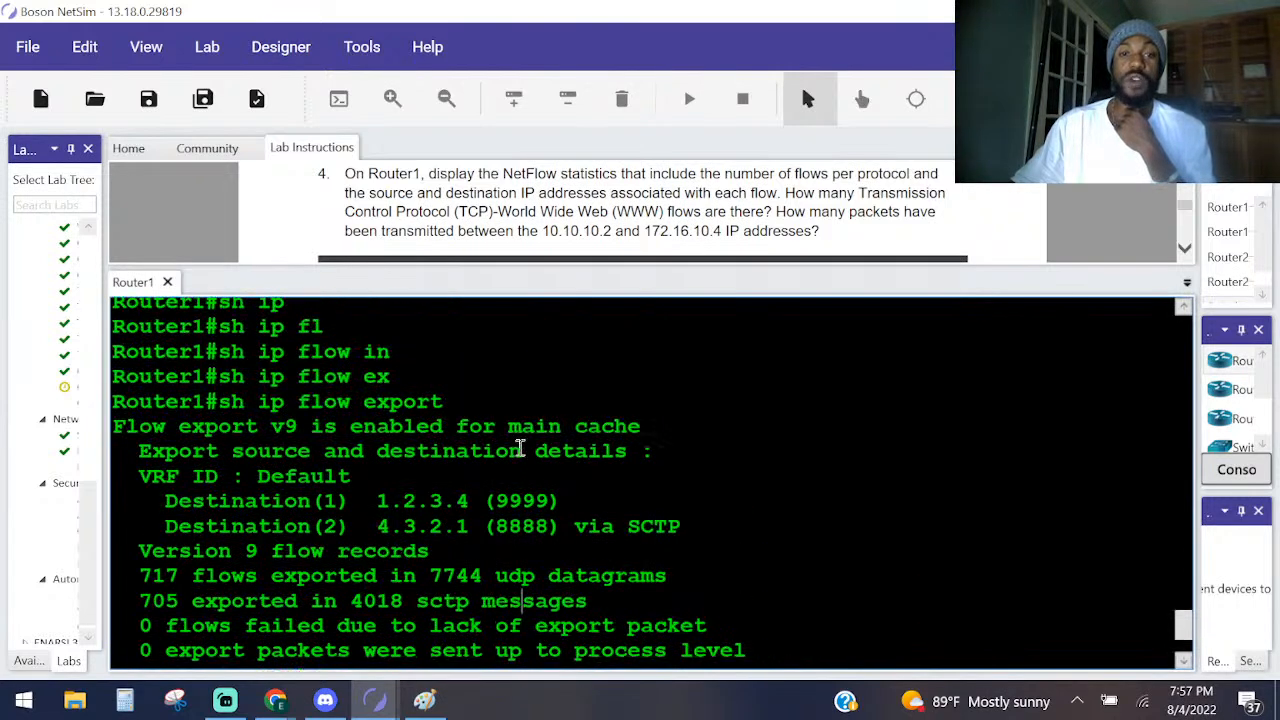
pyautogui.scroll(-3, 522, 450)
pyautogui.scroll(1, 522, 445)
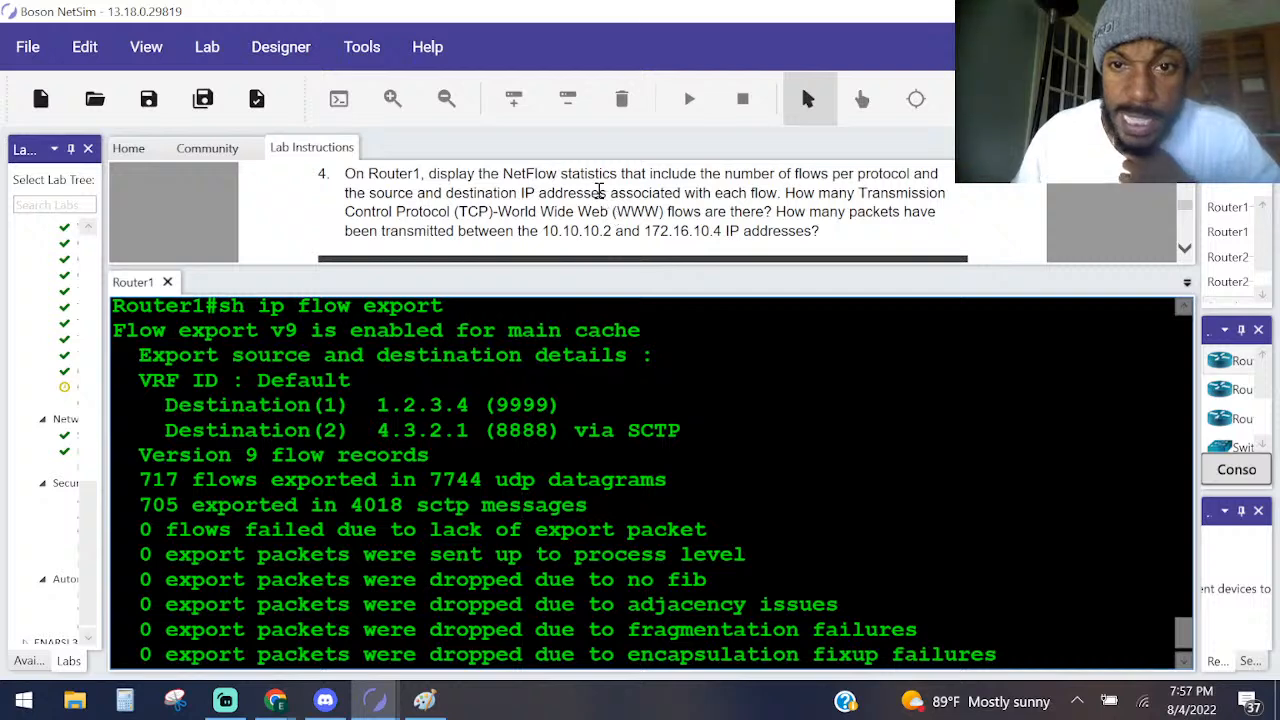
# Try sh ip flow on Router1 and list the keywords available for it with context help.
pyautogui.press('Return')
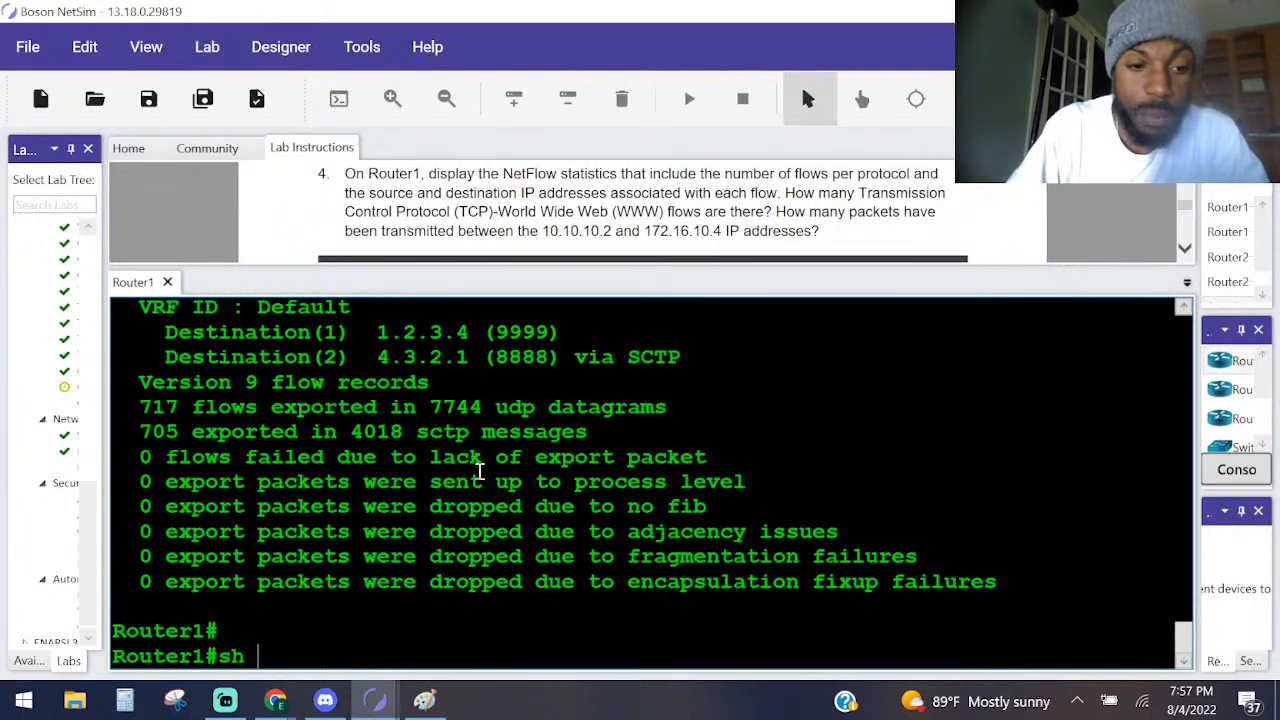
pyautogui.write('sh ip fl')
pyautogui.press('Tab')
pyautogui.press('Return')
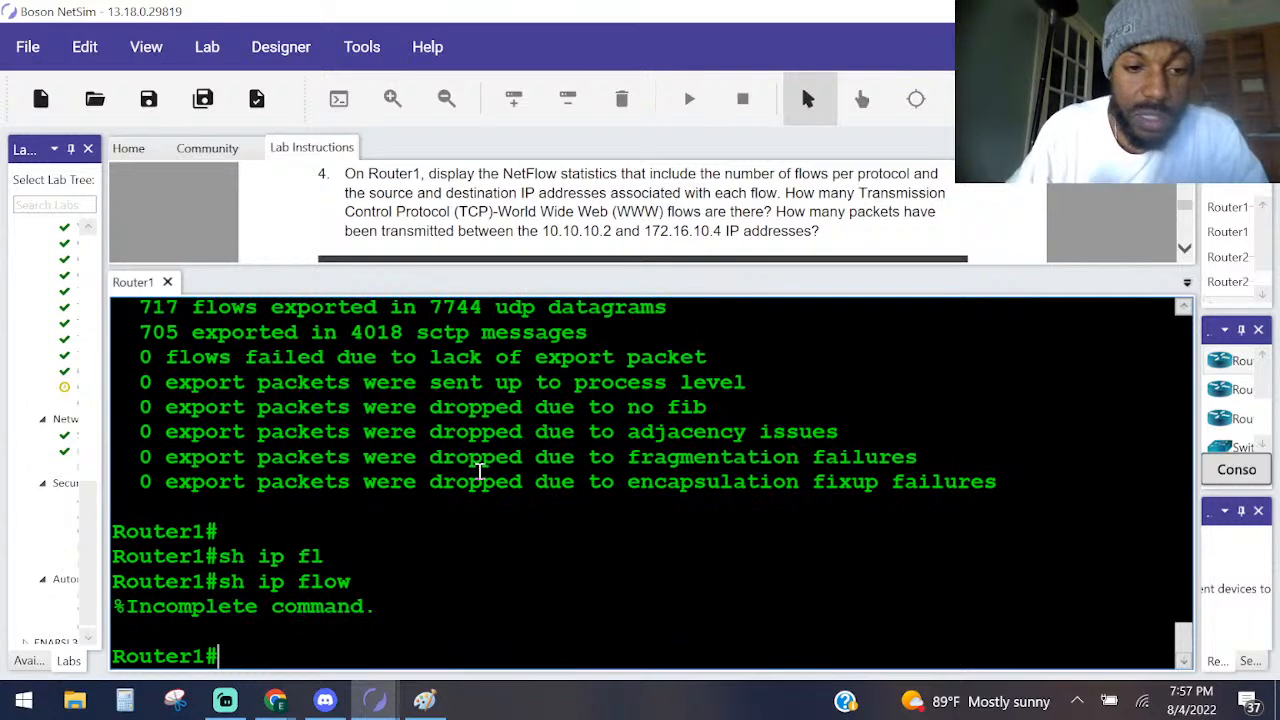
pyautogui.press('Up')
pyautogui.write('?')
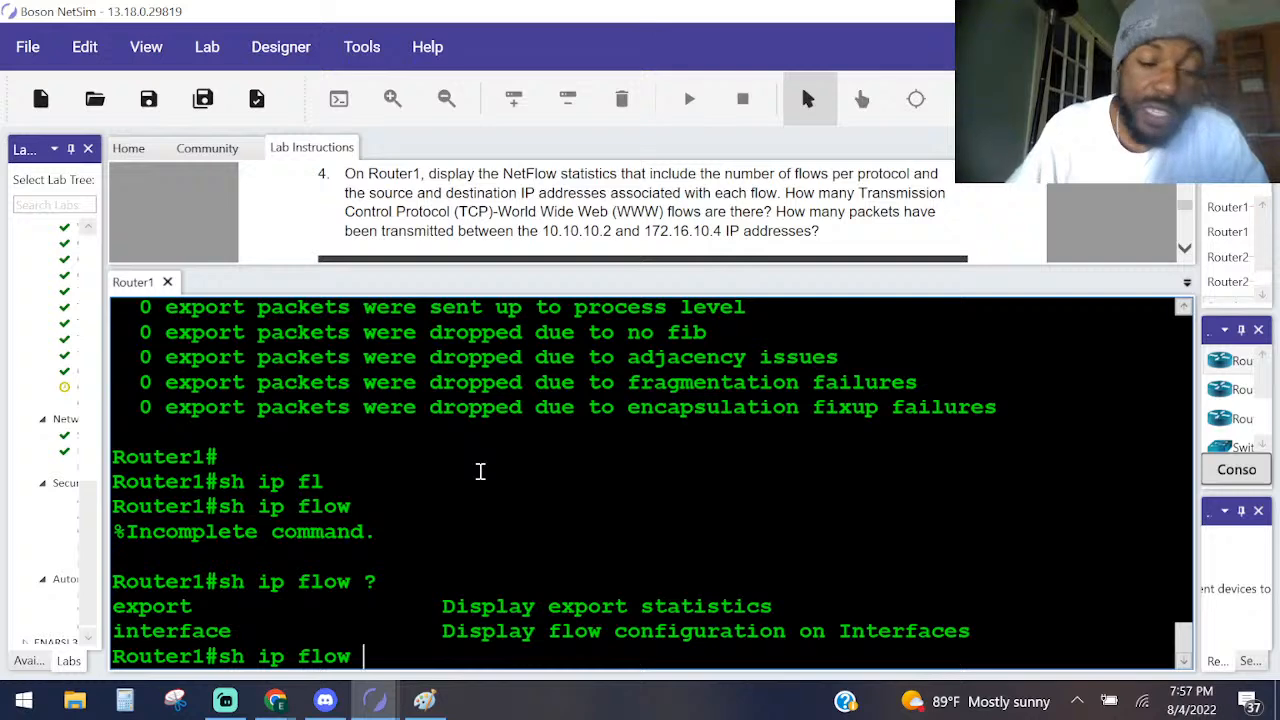
pyautogui.write('ex')
# List the options of sh ip flow export with context help and run the command again on Router1.
pyautogui.press('Tab')
pyautogui.write('?')
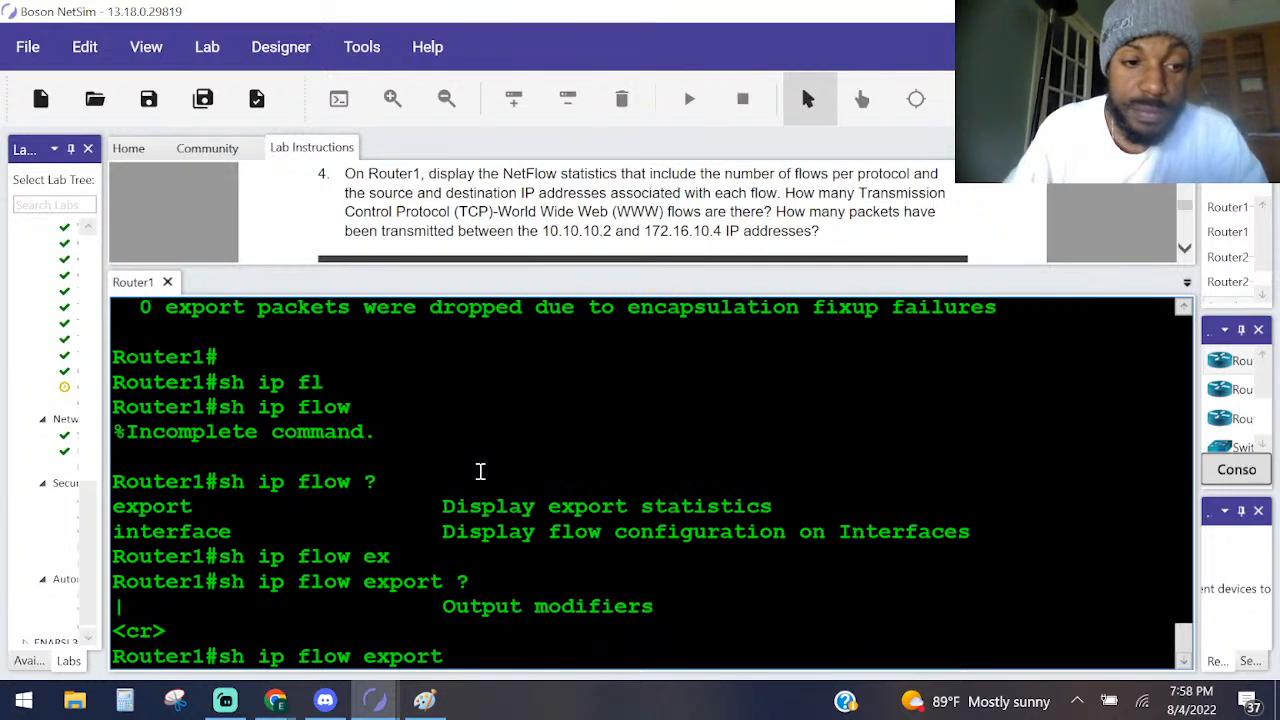
pyautogui.press('Return')
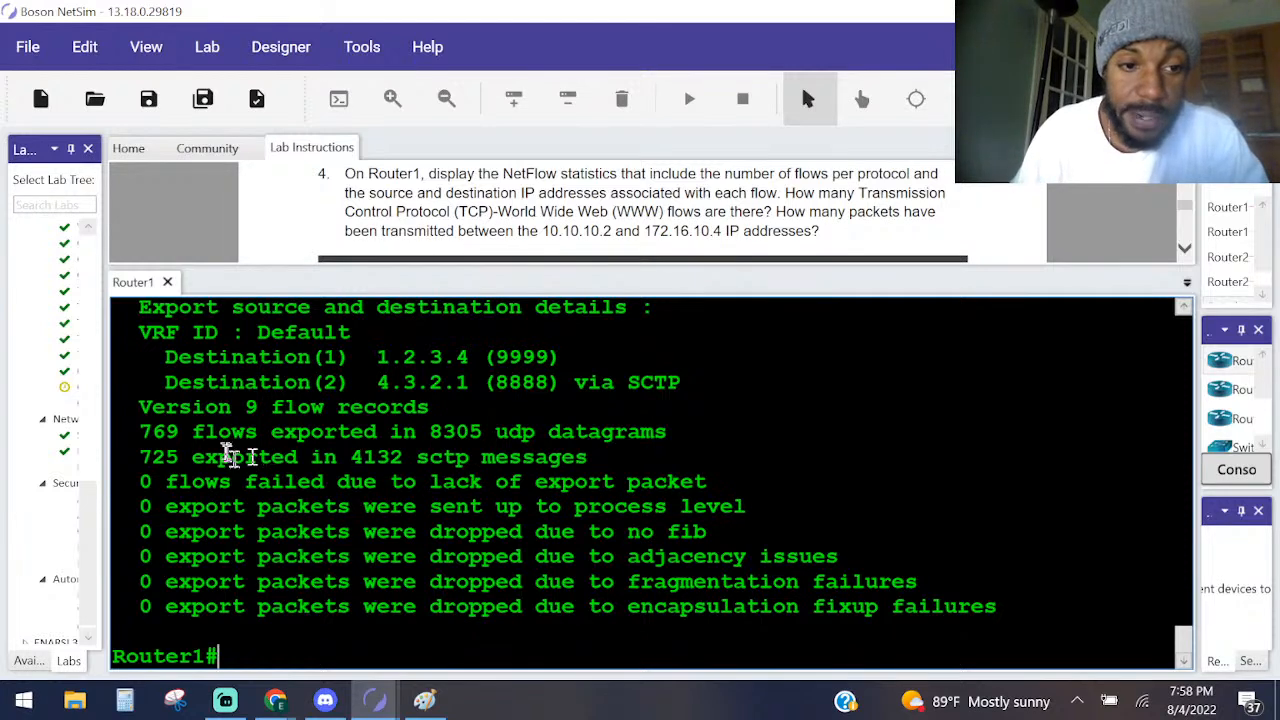
# Highlight the UDP datagram and SCTP message lines in the export output and reread the Task 2 questions.
pyautogui.moveTo(193, 432); pyautogui.dragTo(690, 432)
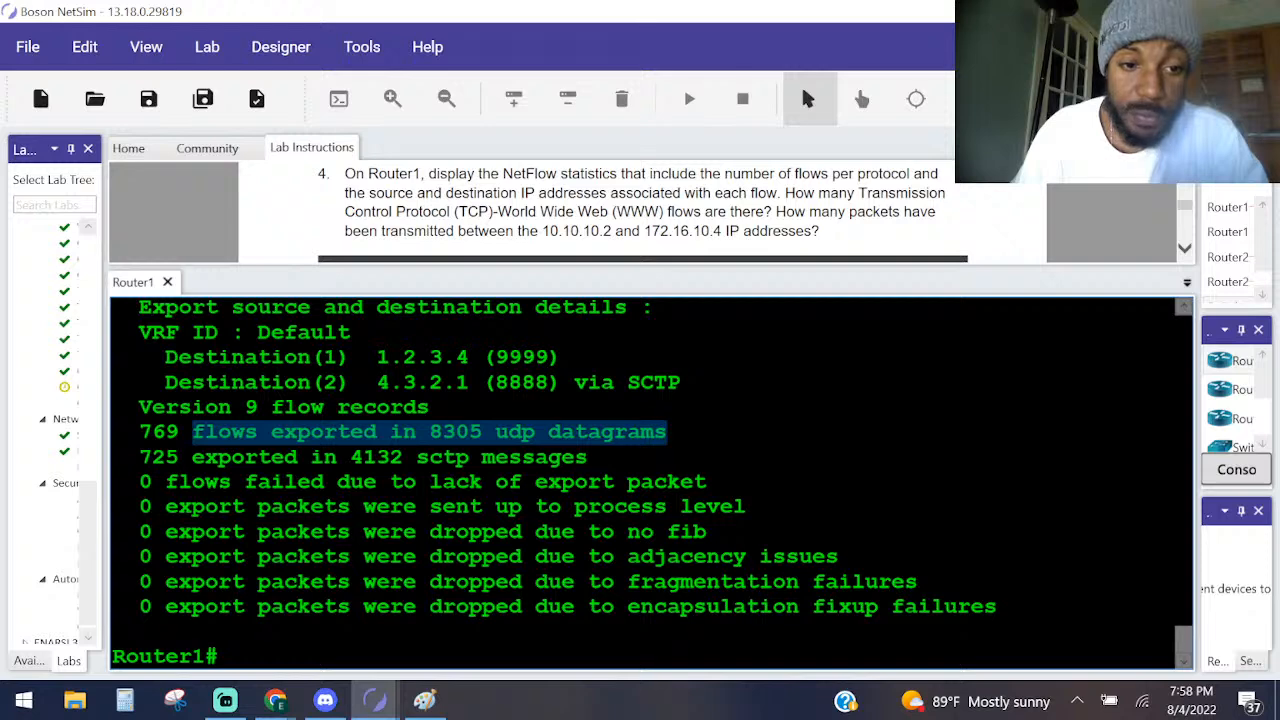
pyautogui.moveTo(152, 457); pyautogui.dragTo(597, 460)
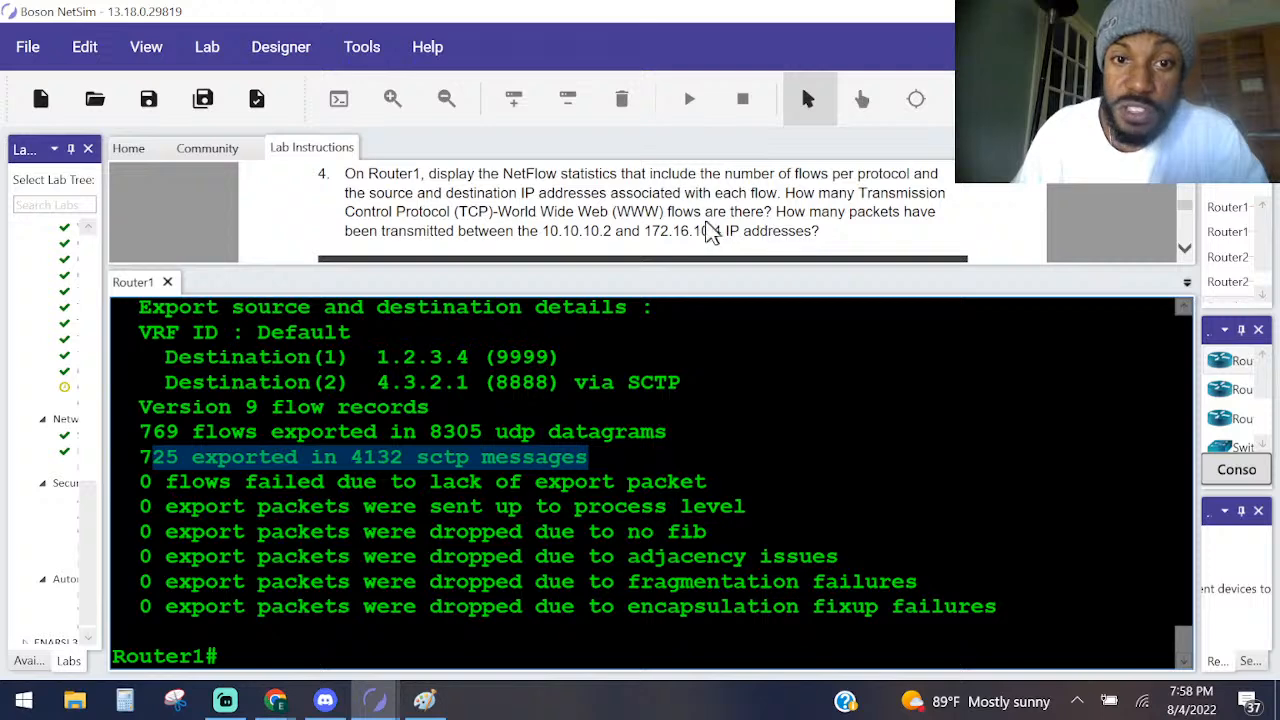
pyautogui.click(784, 216)
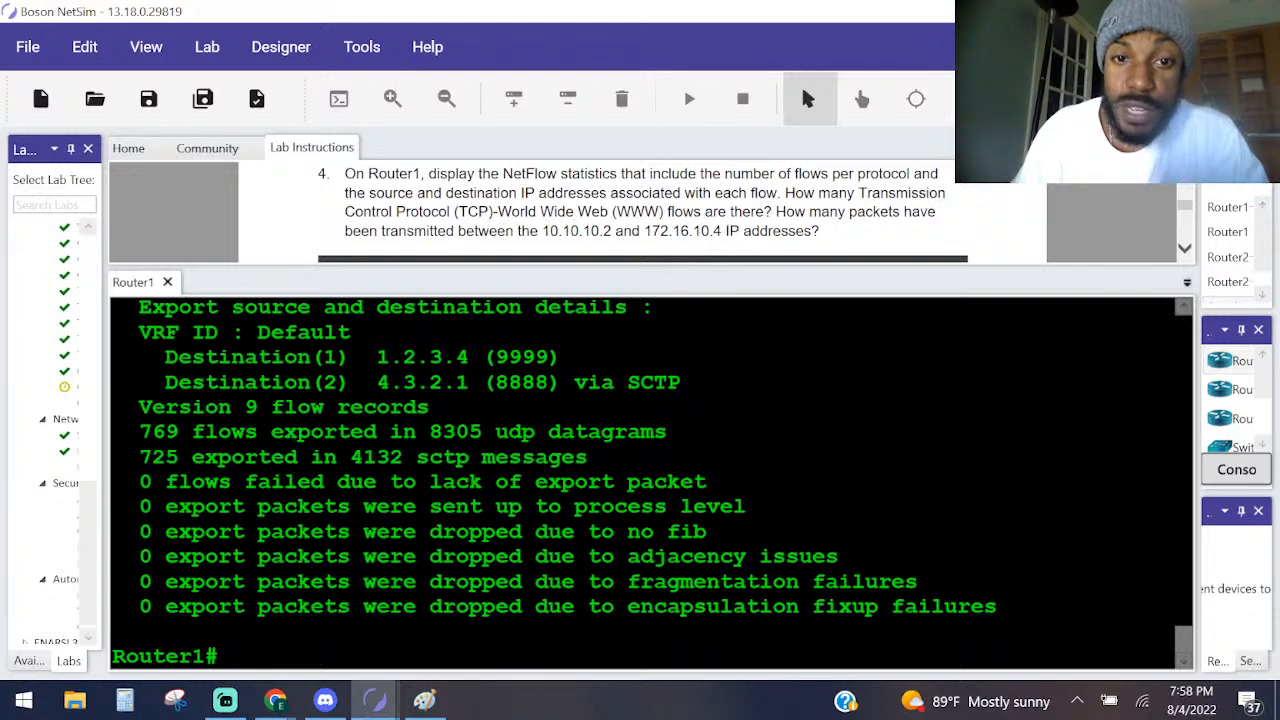
pyautogui.scroll(-2, 545, 220)
pyautogui.scroll(5, 476, 240)
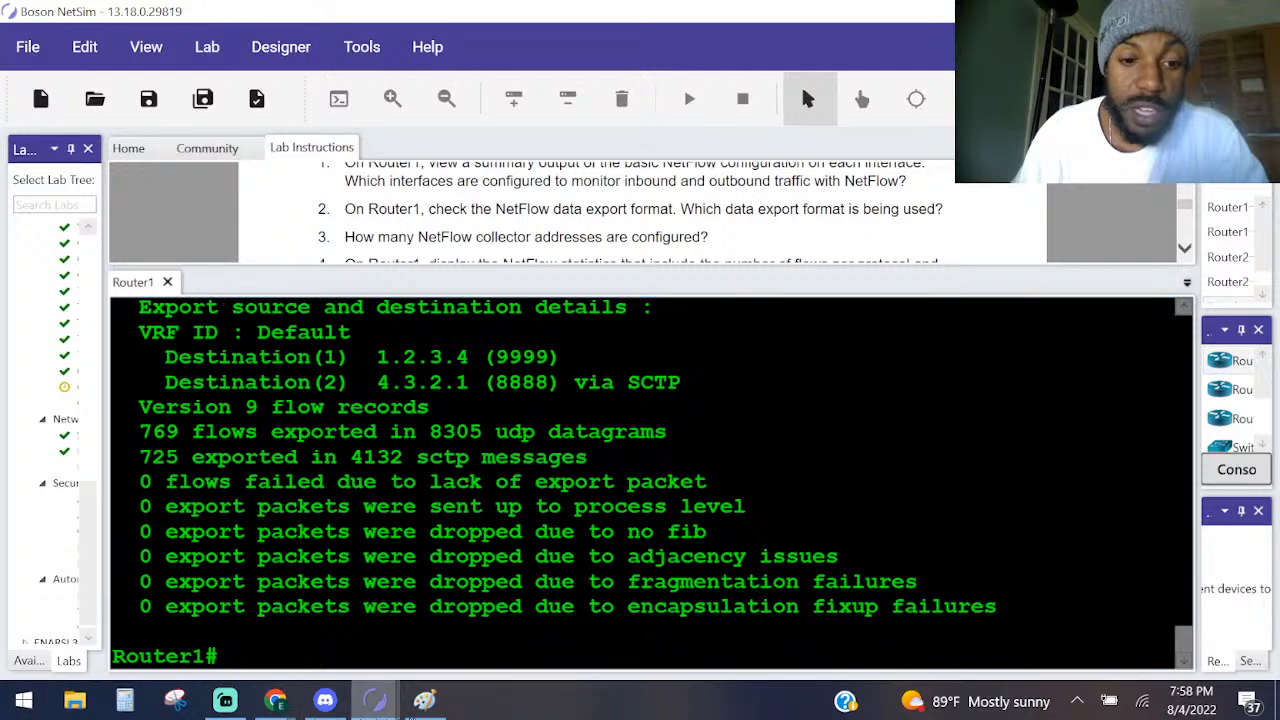
# Check the connections between HostA, the switches and the routers in the Lab Topology window, and return to the lab instructions.
pyautogui.moveTo(405, 690)
pyautogui.click(455, 640)
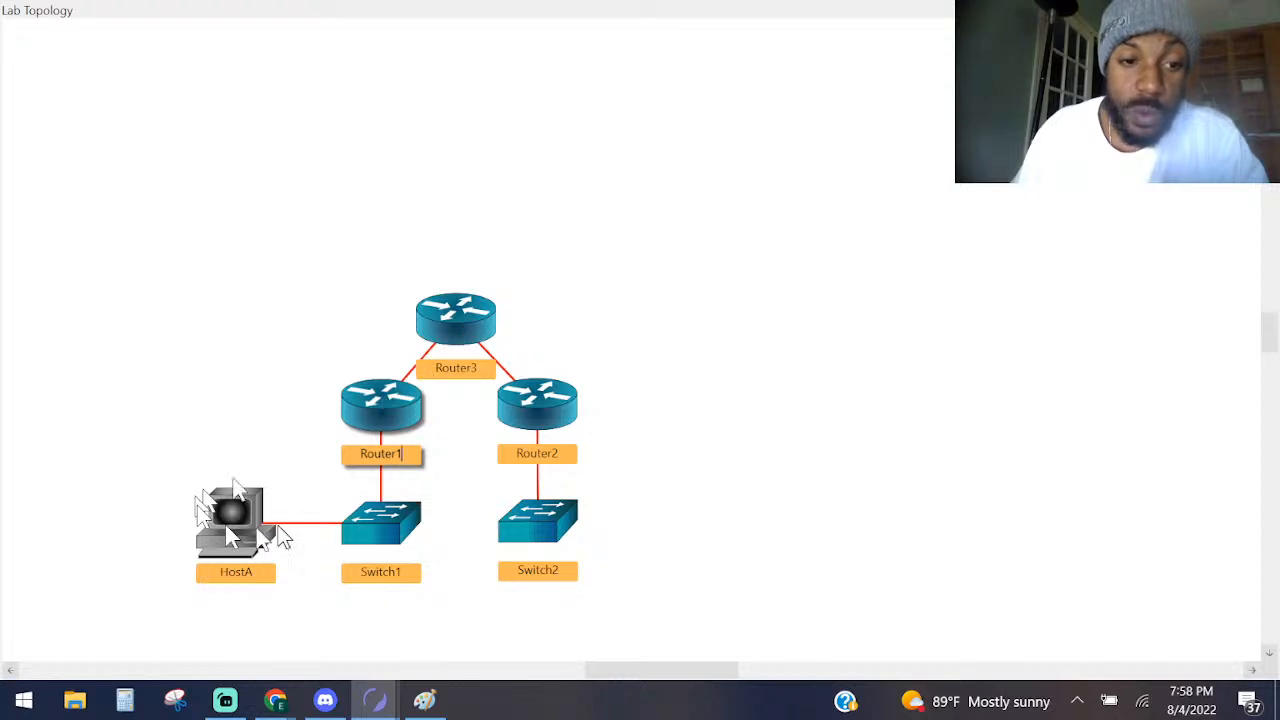
pyautogui.click(1266, 10)
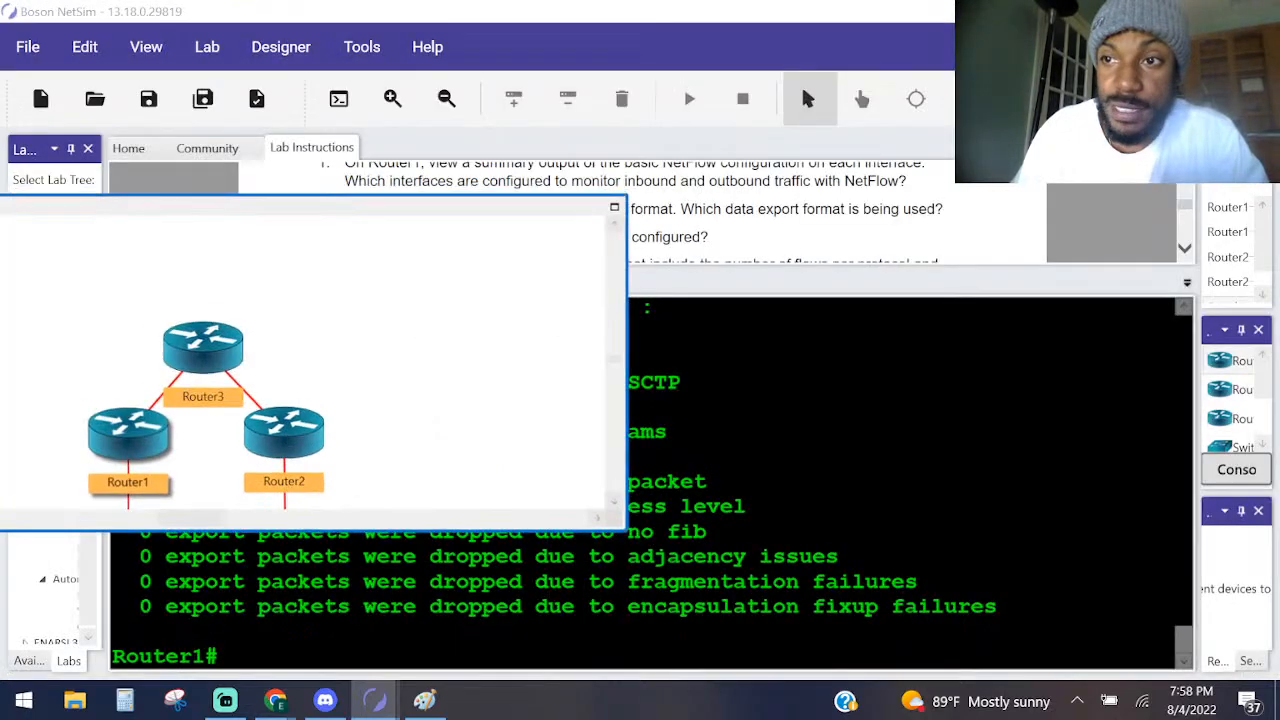
pyautogui.click(820, 205)
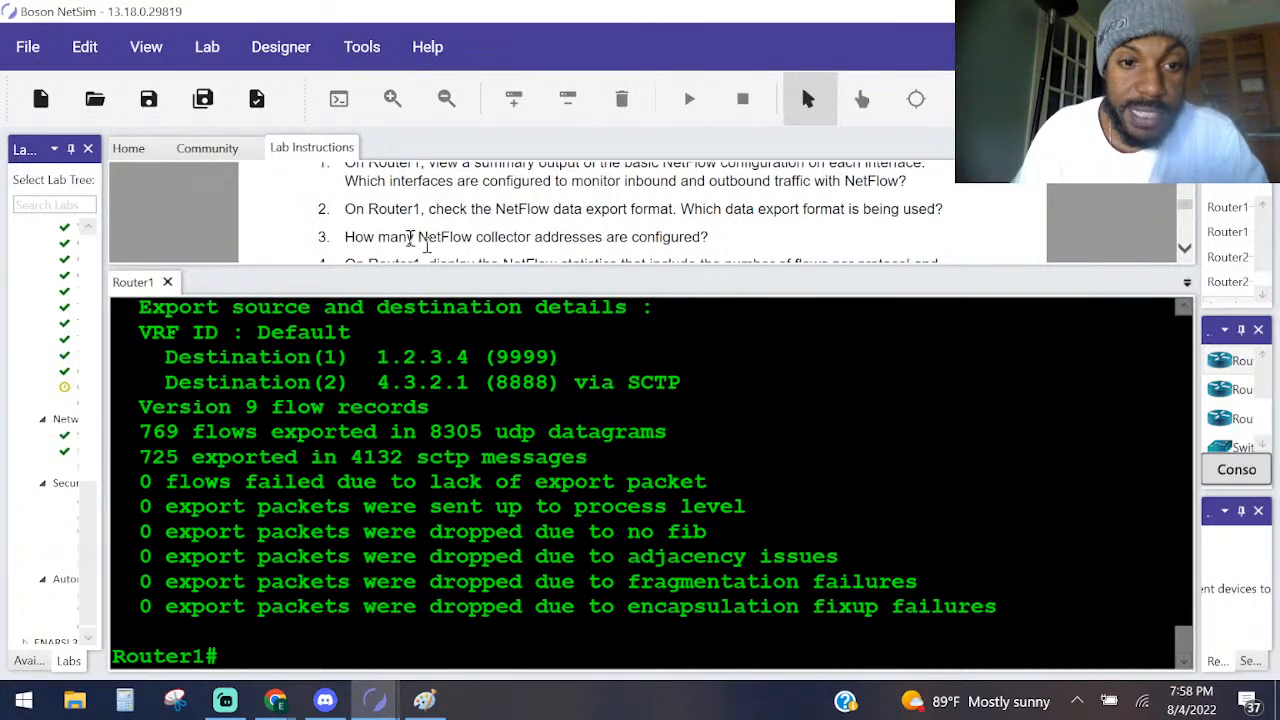
# Review the interface IP addresses of Router1, Router2 and Router3 in the lab's addressing table and recheck the export output.
pyautogui.scroll(3, 410, 237)
pyautogui.scroll(-5, 410, 237)
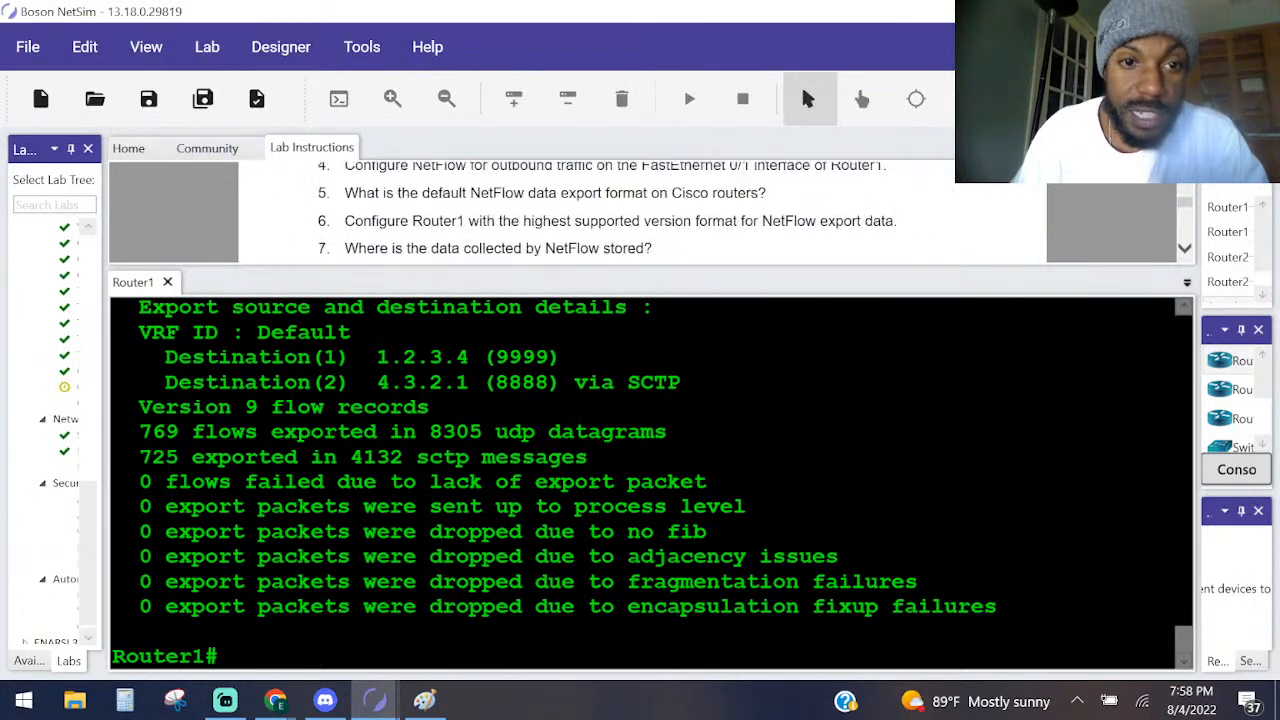
pyautogui.scroll(8, 410, 209)
pyautogui.scroll(-1, 614, 229)
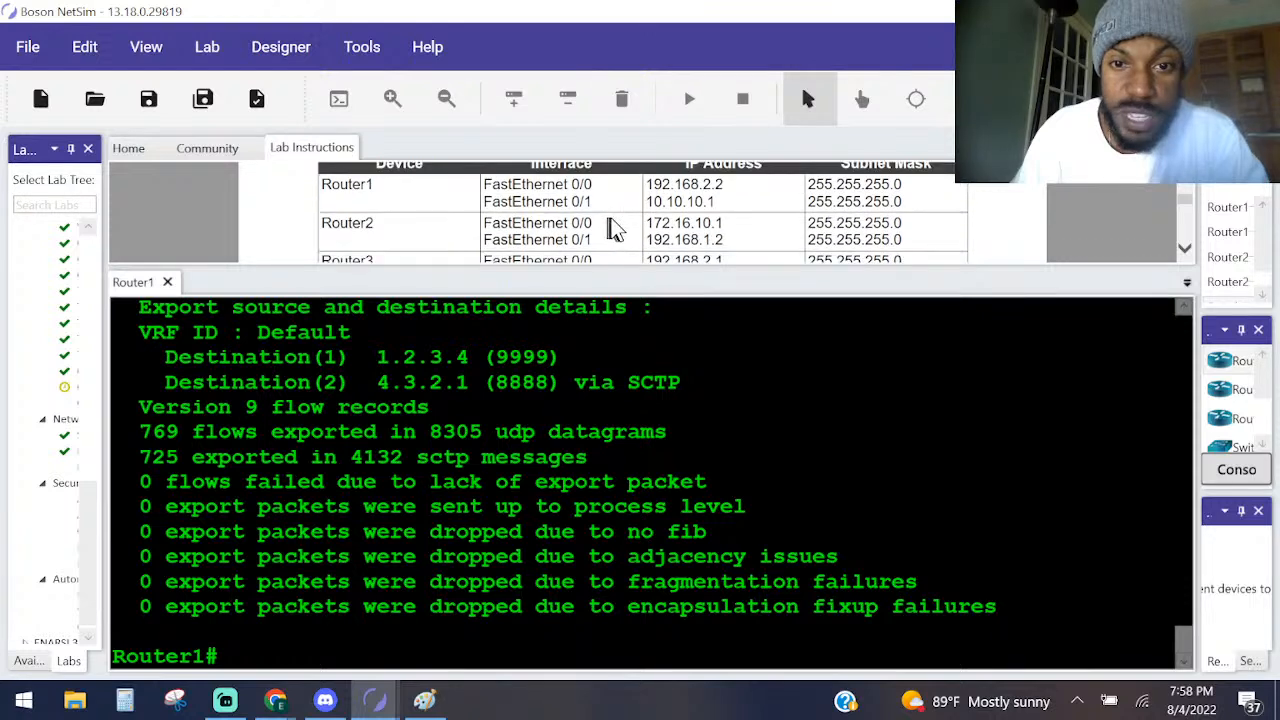
pyautogui.scroll(-2, 610, 222)
pyautogui.scroll(2, 618, 222)
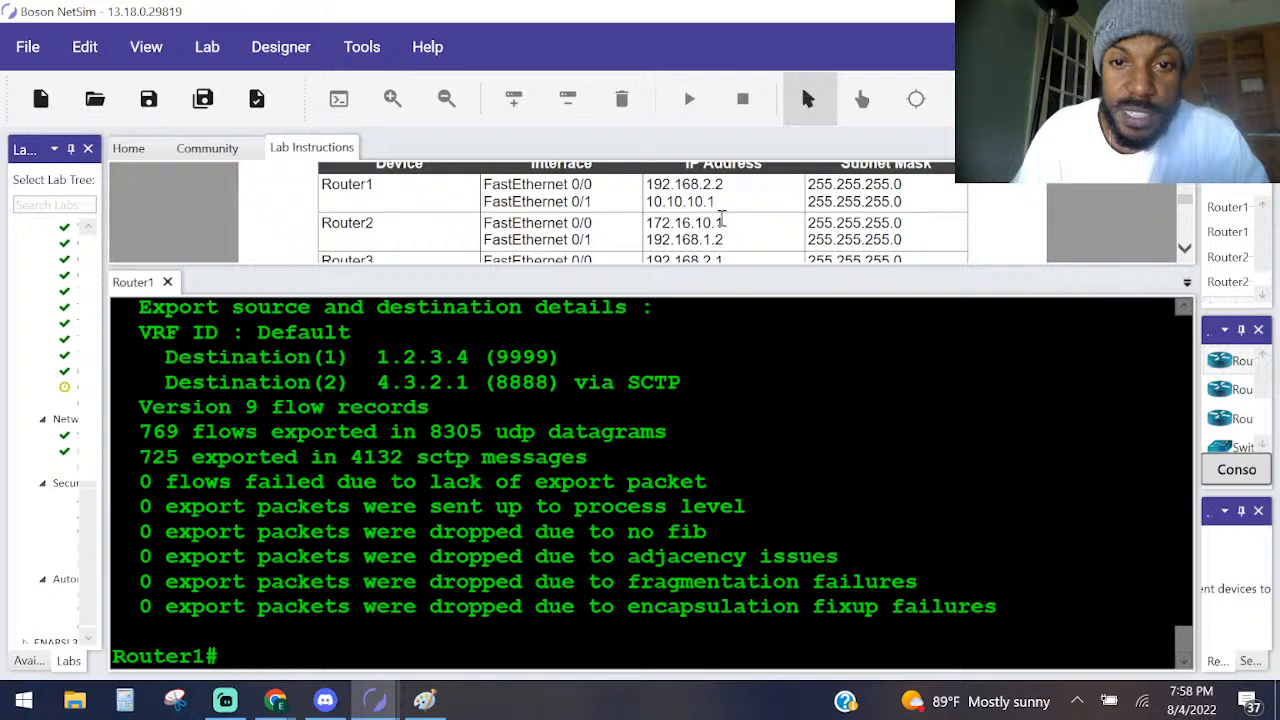
pyautogui.scroll(-3, 722, 218)
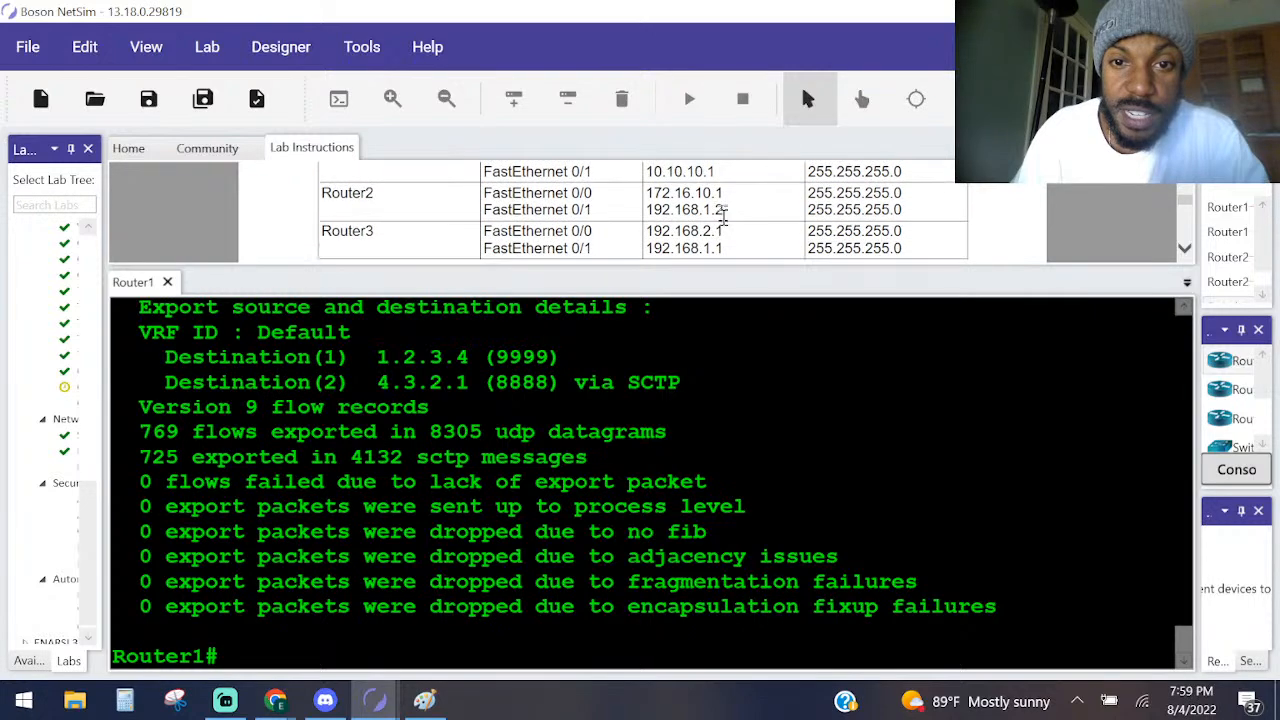
pyautogui.scroll(8, 560, 360)
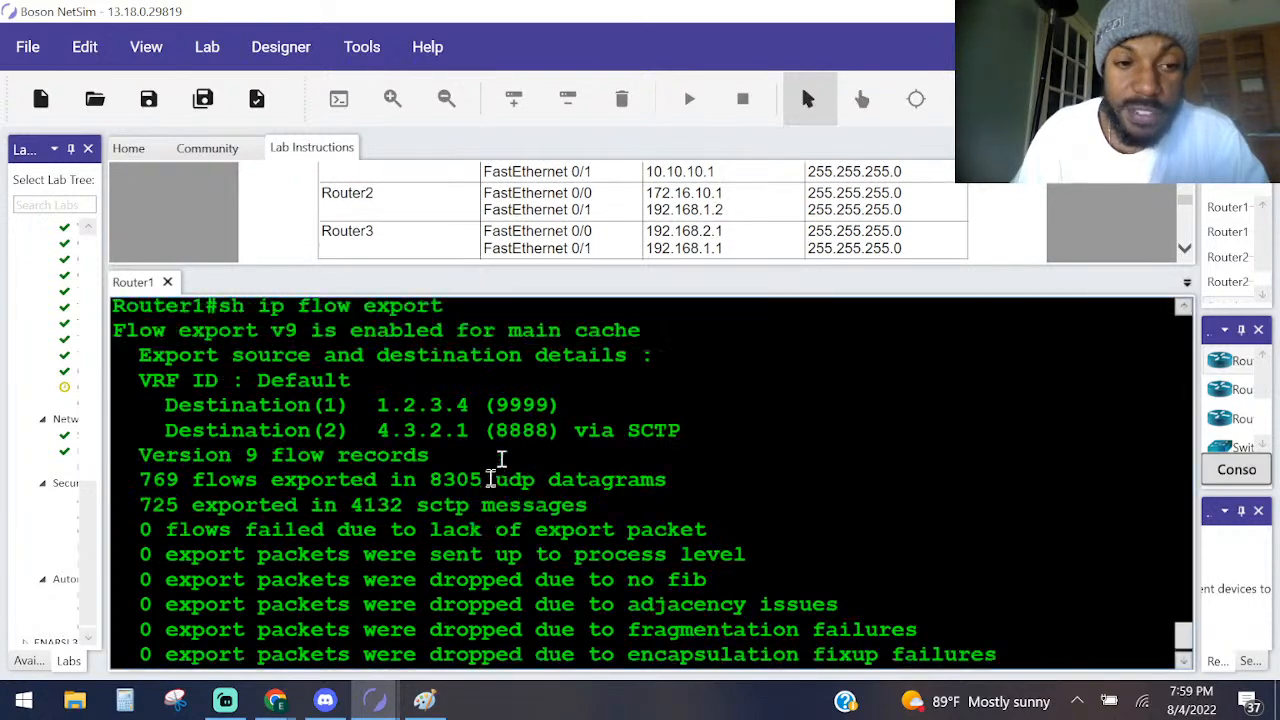
# Reread the Task 2 question on flows between 10.10.10.2 and 172.16.10.4 and compare it with the router addressing table.
pyautogui.scroll(-8, 603, 357)
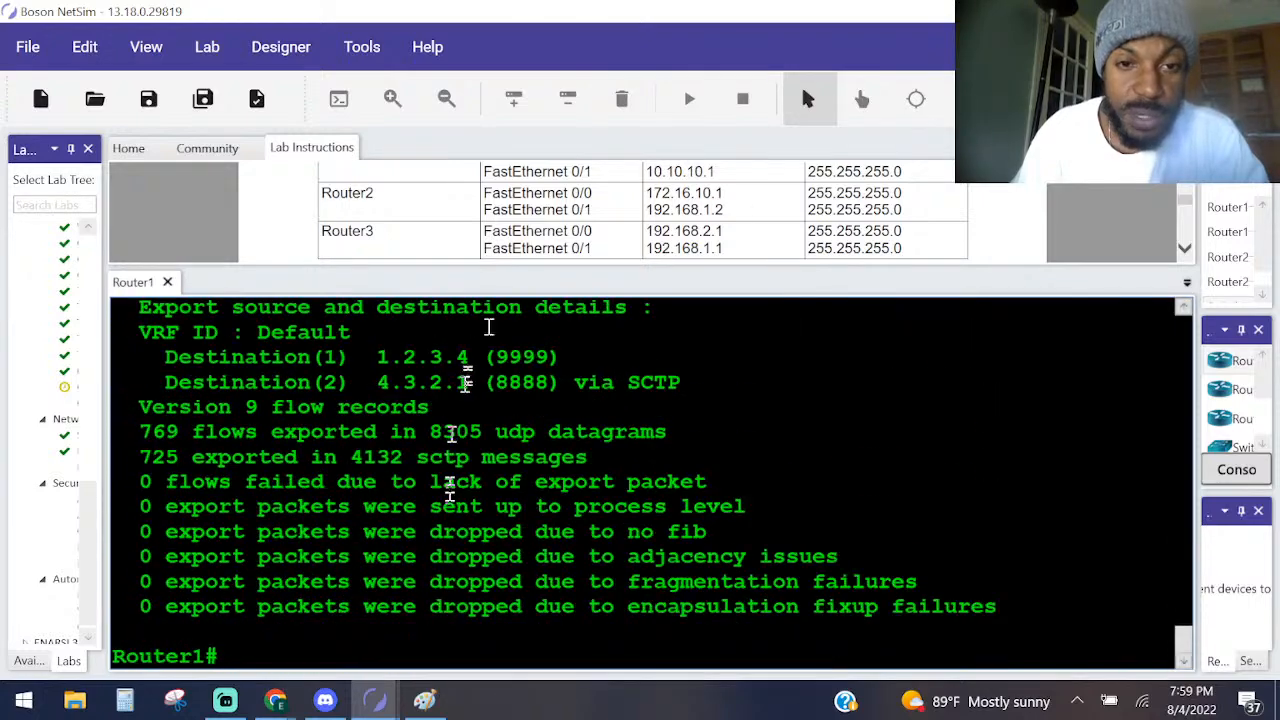
pyautogui.scroll(-4, 577, 214)
pyautogui.scroll(-6, 570, 218)
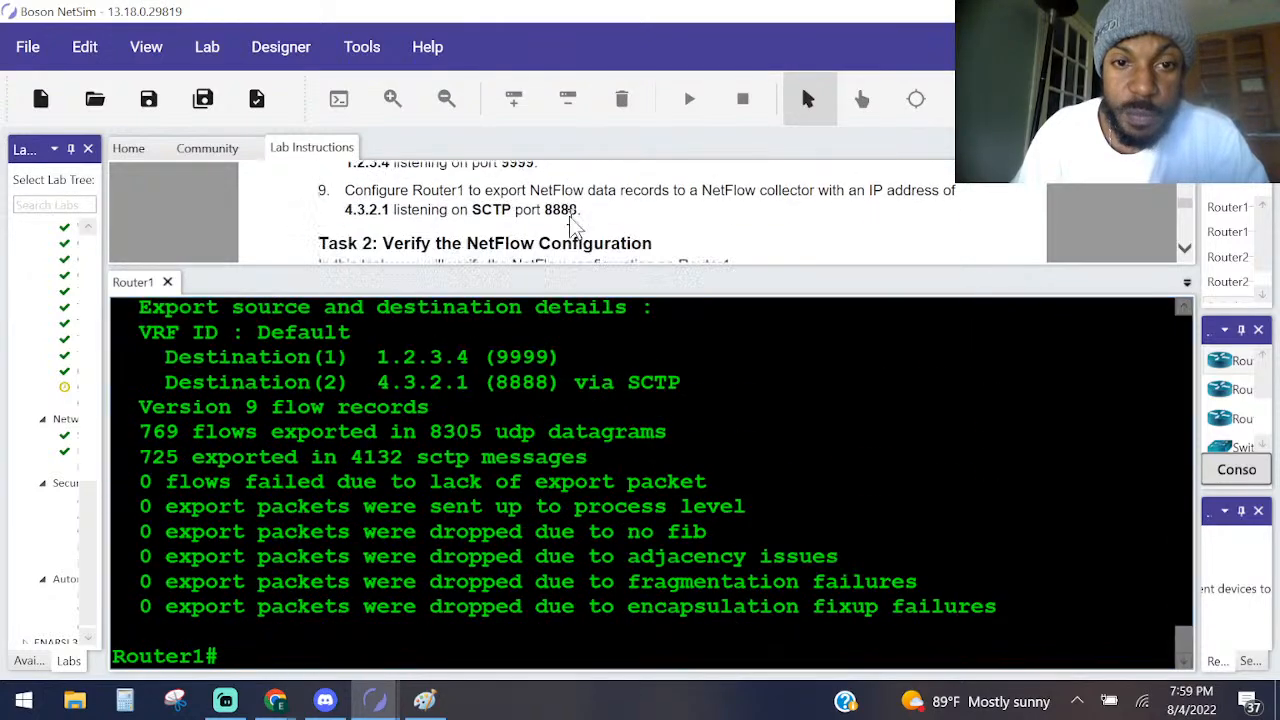
pyautogui.scroll(-2, 570, 225)
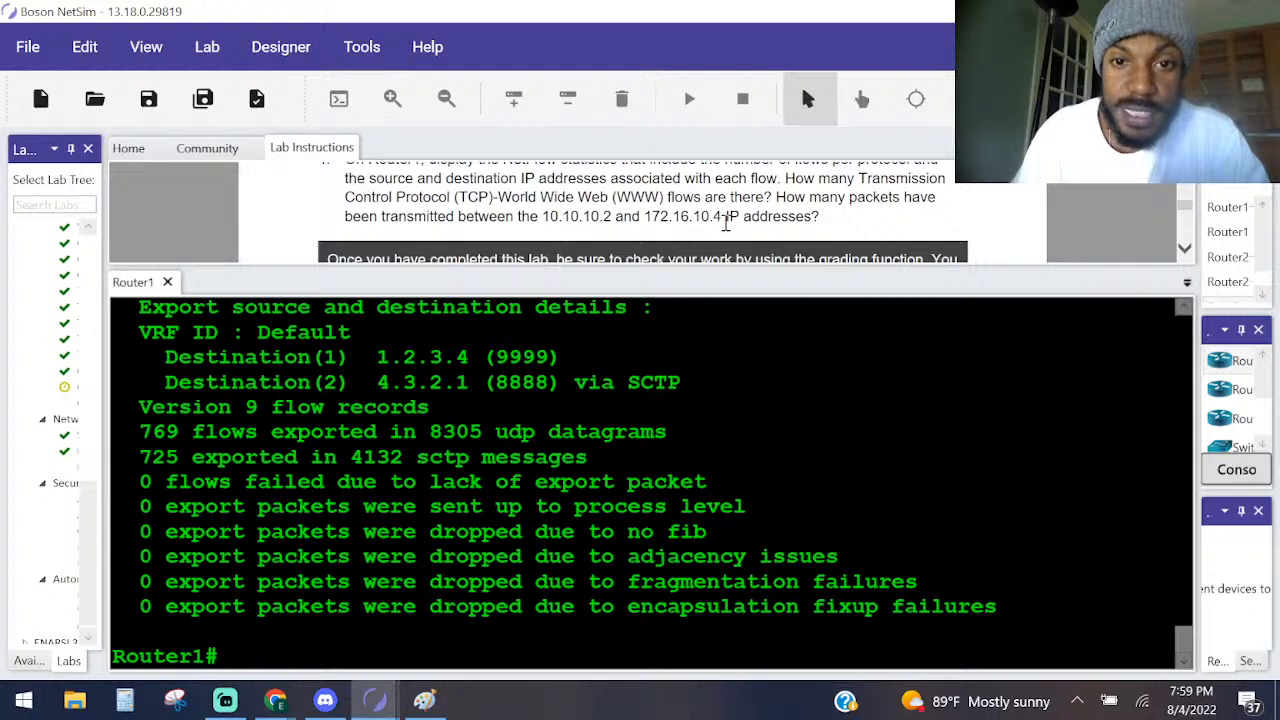
pyautogui.scroll(10, 726, 224)
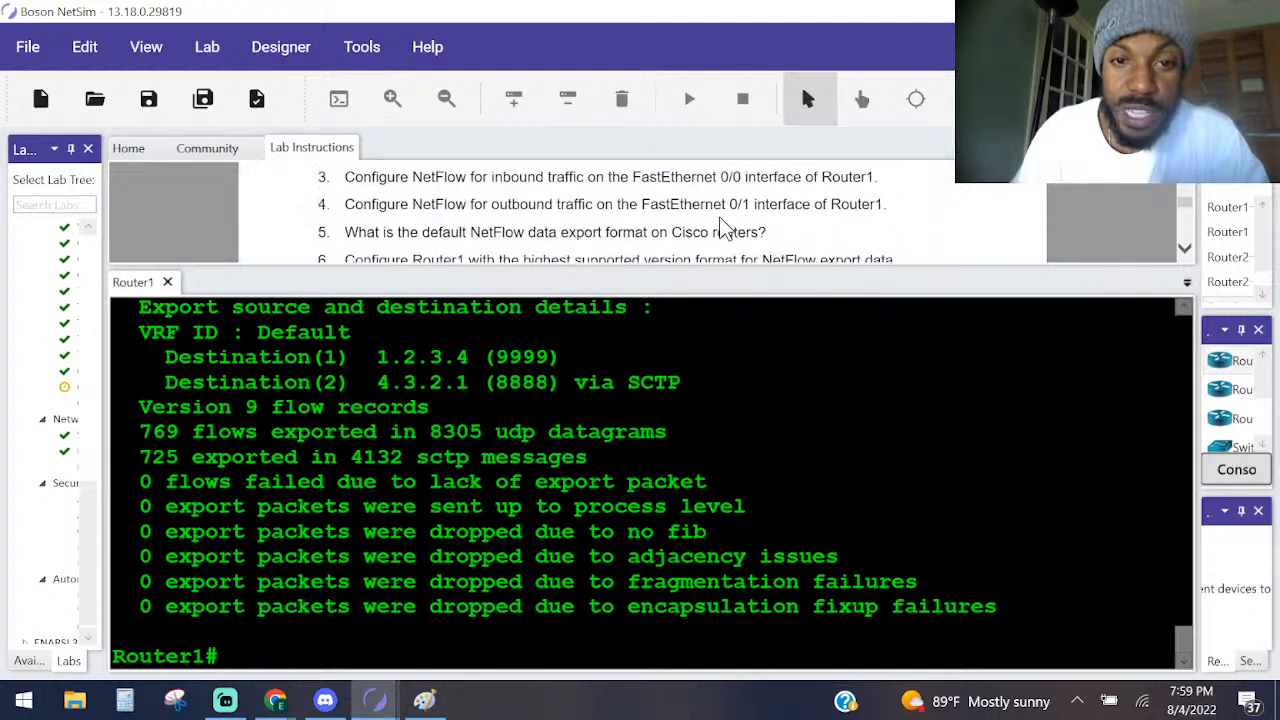
pyautogui.scroll(-2, 722, 228)
pyautogui.scroll(7, 705, 240)
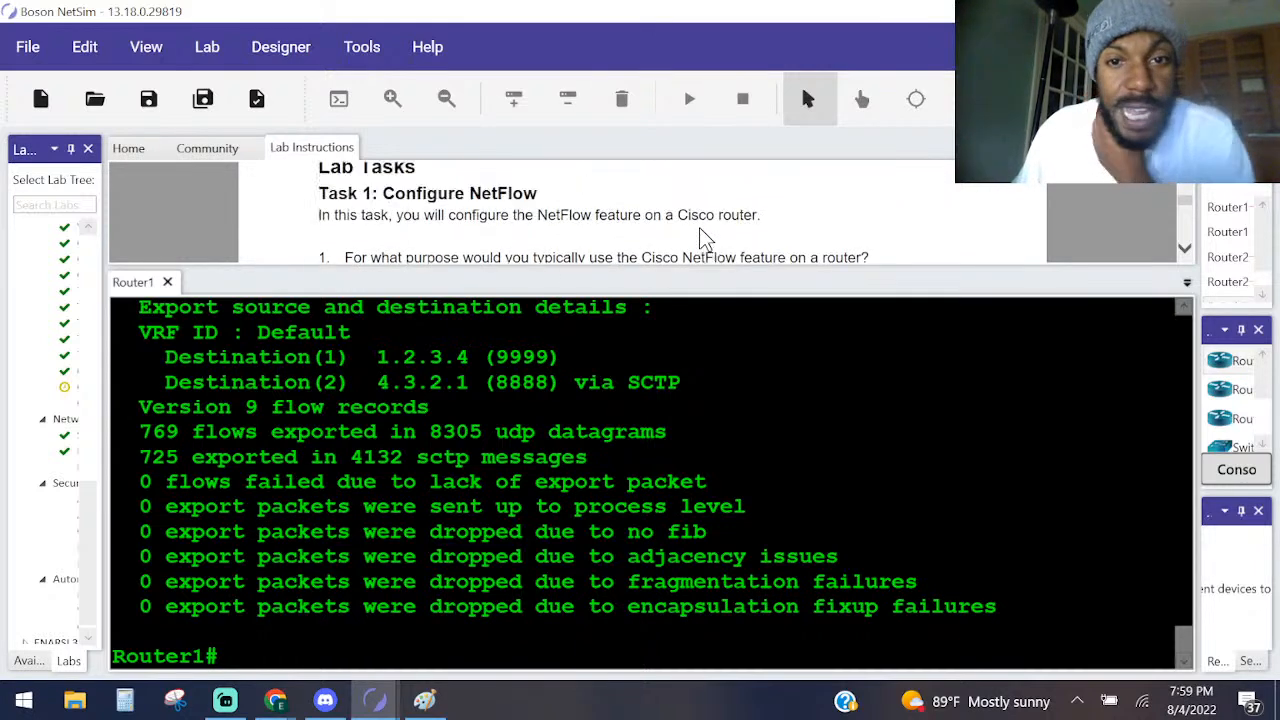
pyautogui.scroll(5, 700, 230)
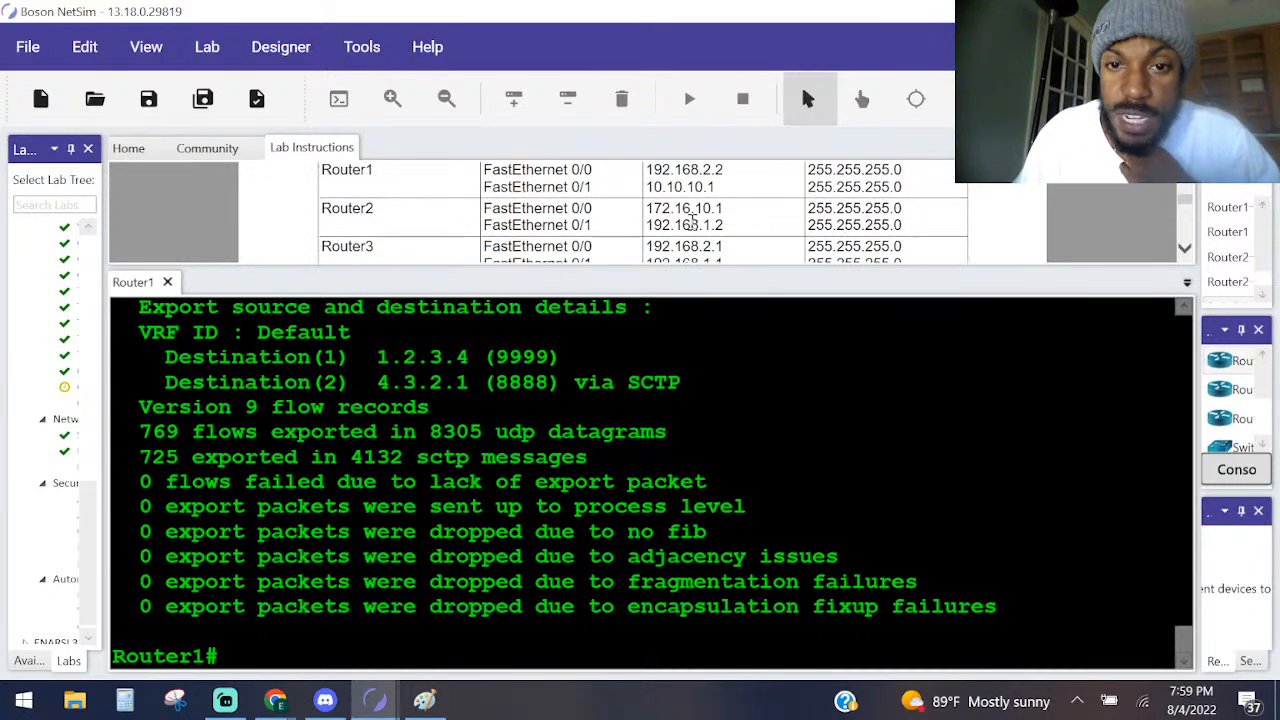
pyautogui.scroll(1, 692, 220)
pyautogui.scroll(-1, 770, 218)
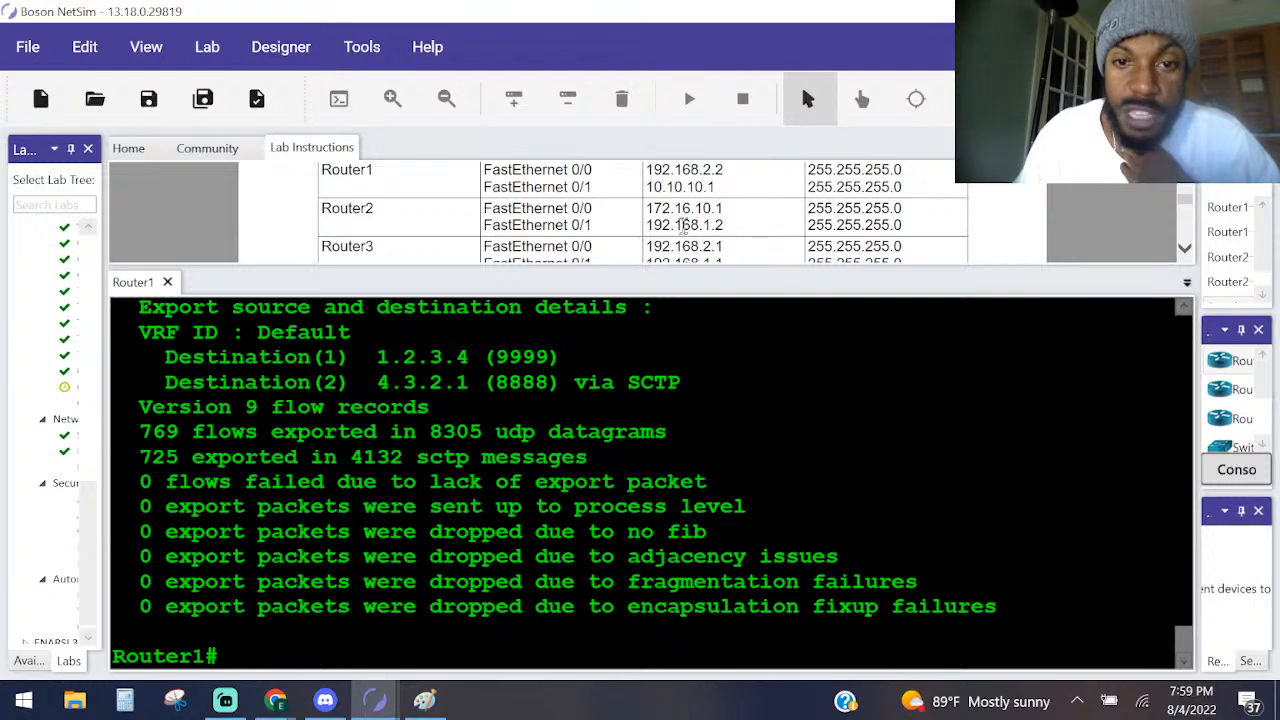
pyautogui.scroll(-3, 683, 225)
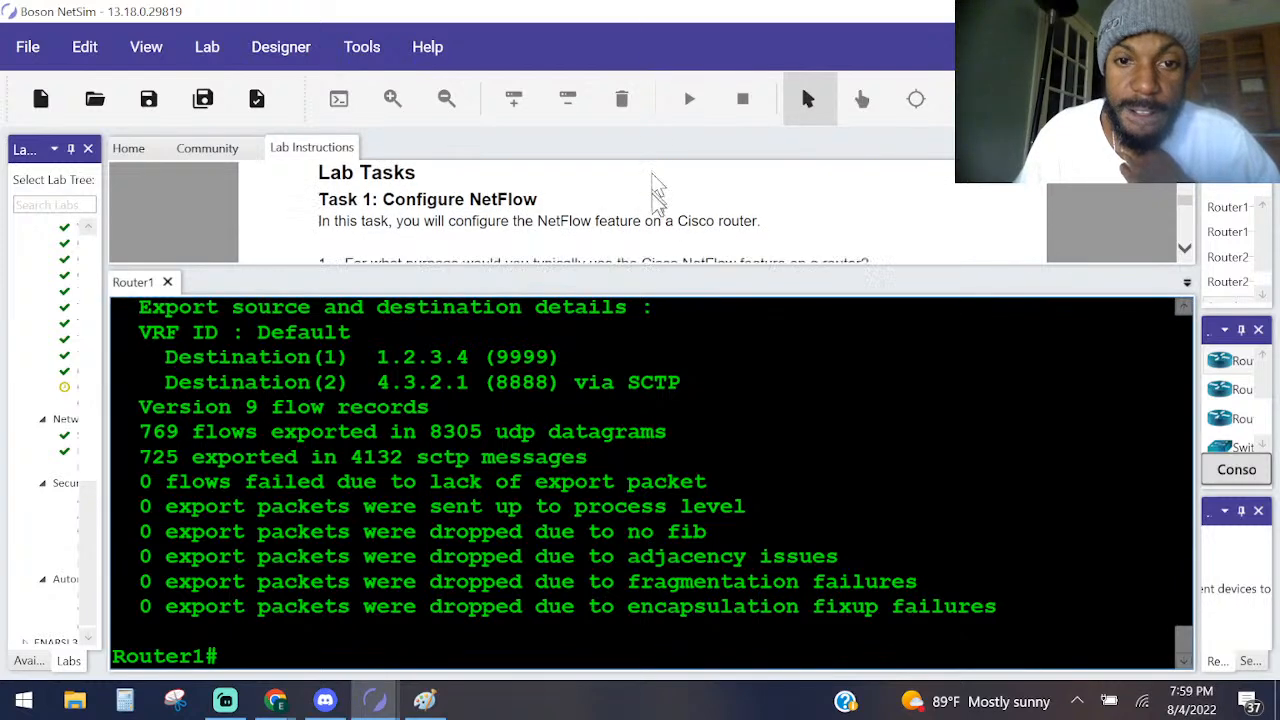
pyautogui.scroll(-2, 655, 195)
# Run sh ip inter brief on Router1 to check its interface addresses and status.
pyautogui.press('Return')
pyautogui.press('Return')
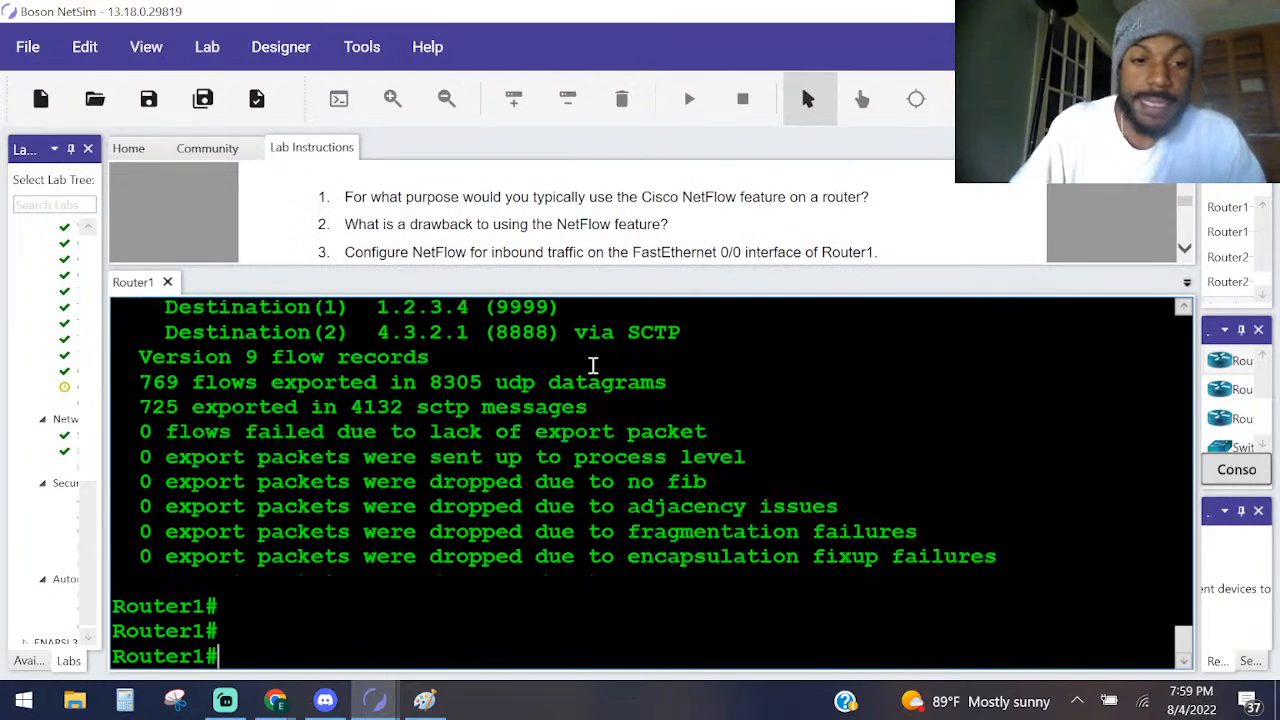
pyautogui.write('sh ip inter ')
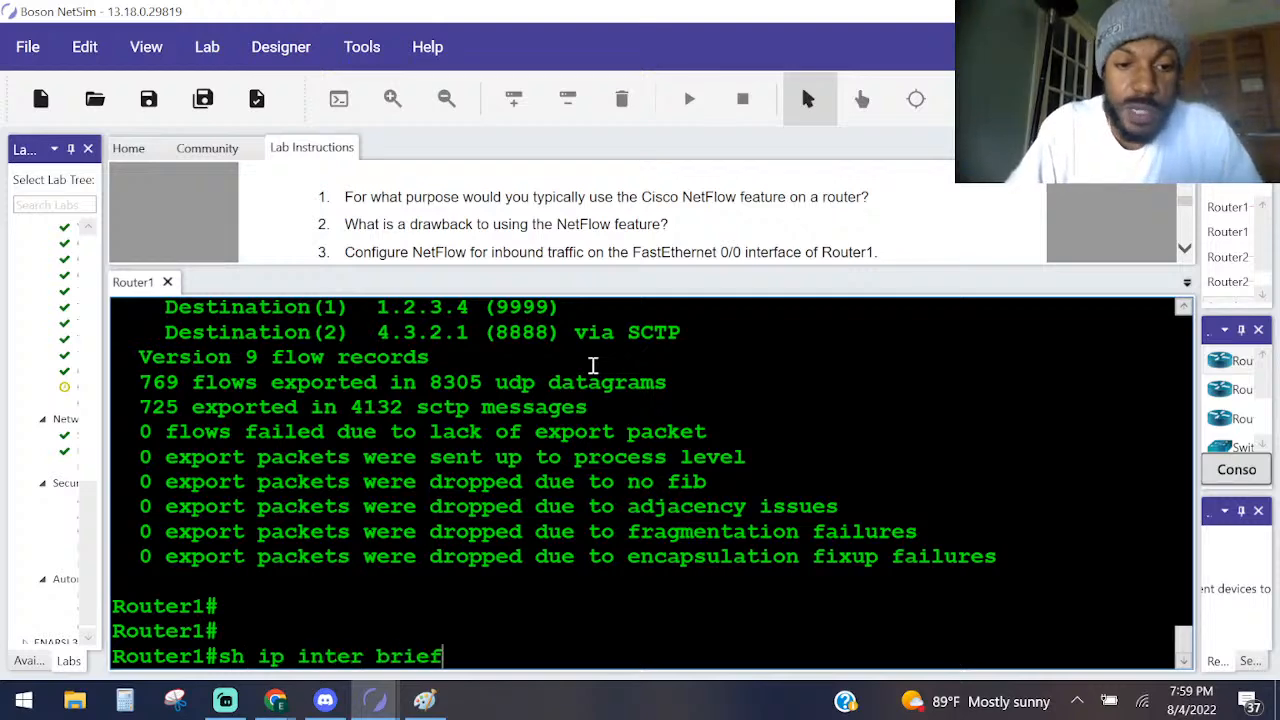
pyautogui.write('brief')
pyautogui.press('Return')
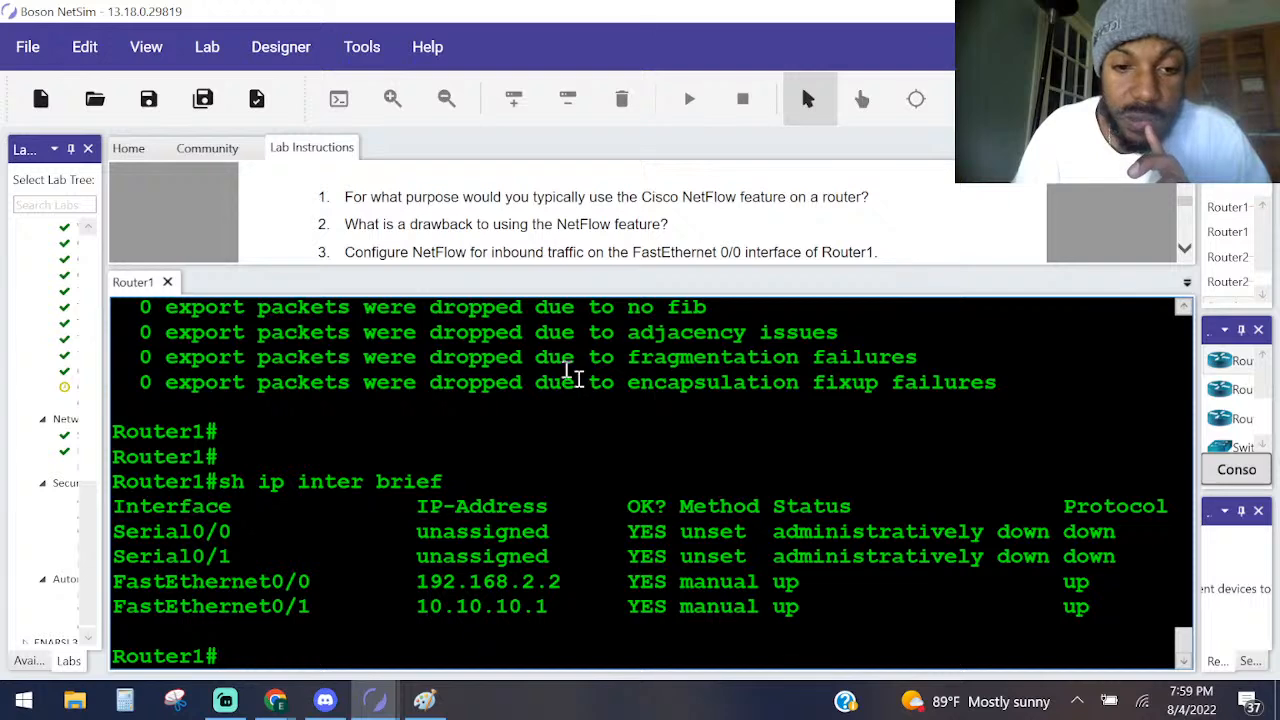
# Reread Task 2 question 4 and go through the Task 1 solution steps up to the flow-export destination command.
pyautogui.scroll(-5, 580, 204)
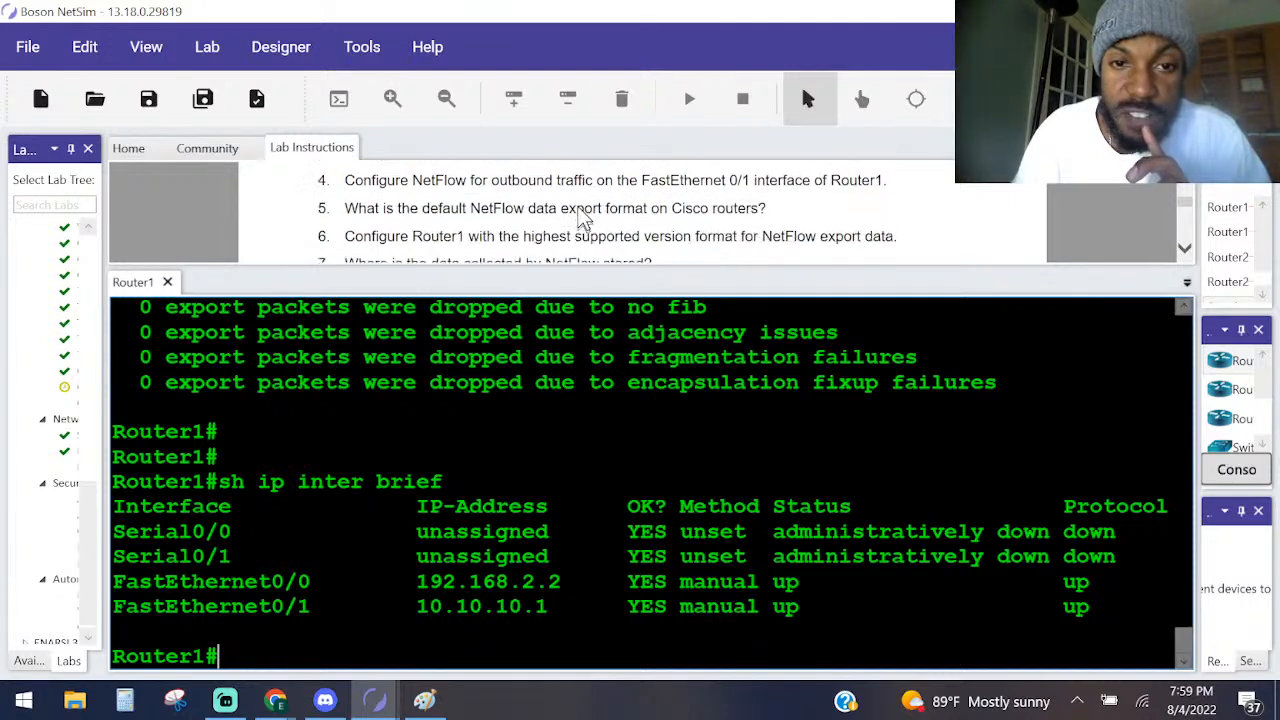
pyautogui.scroll(-3, 580, 204)
pyautogui.scroll(1, 581, 204)
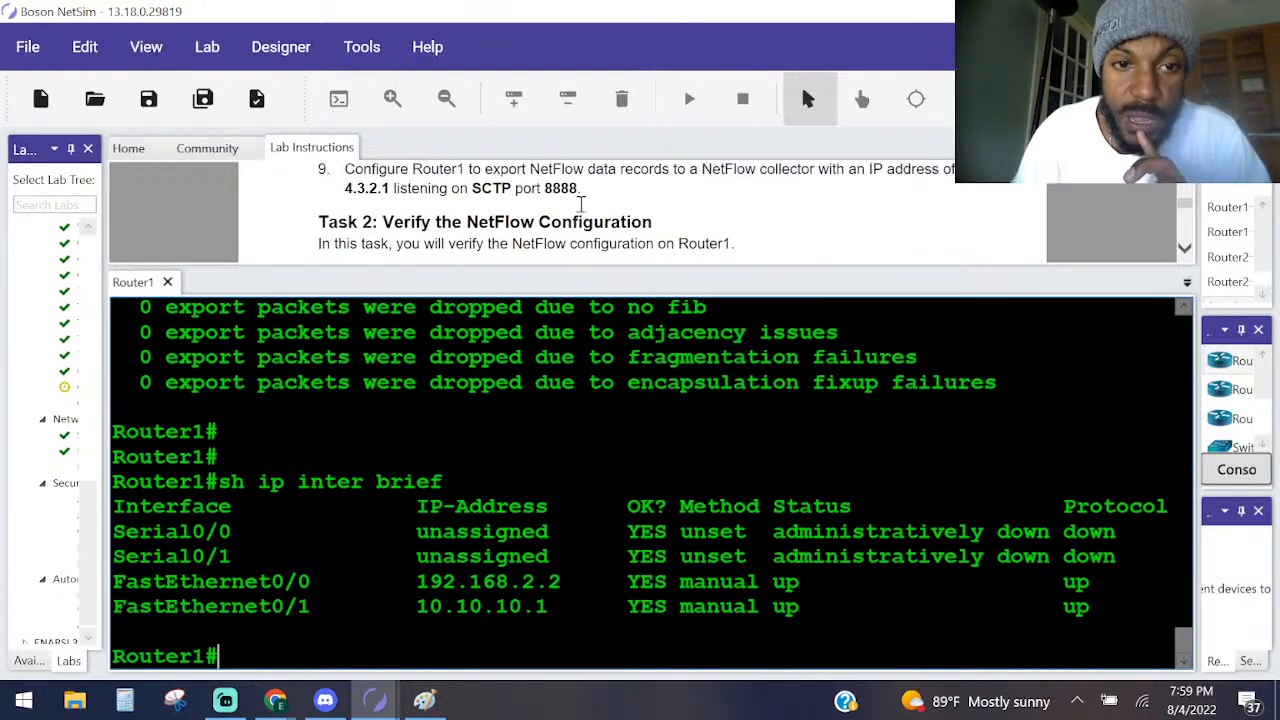
pyautogui.scroll(-2, 582, 203)
pyautogui.scroll(-6, 582, 203)
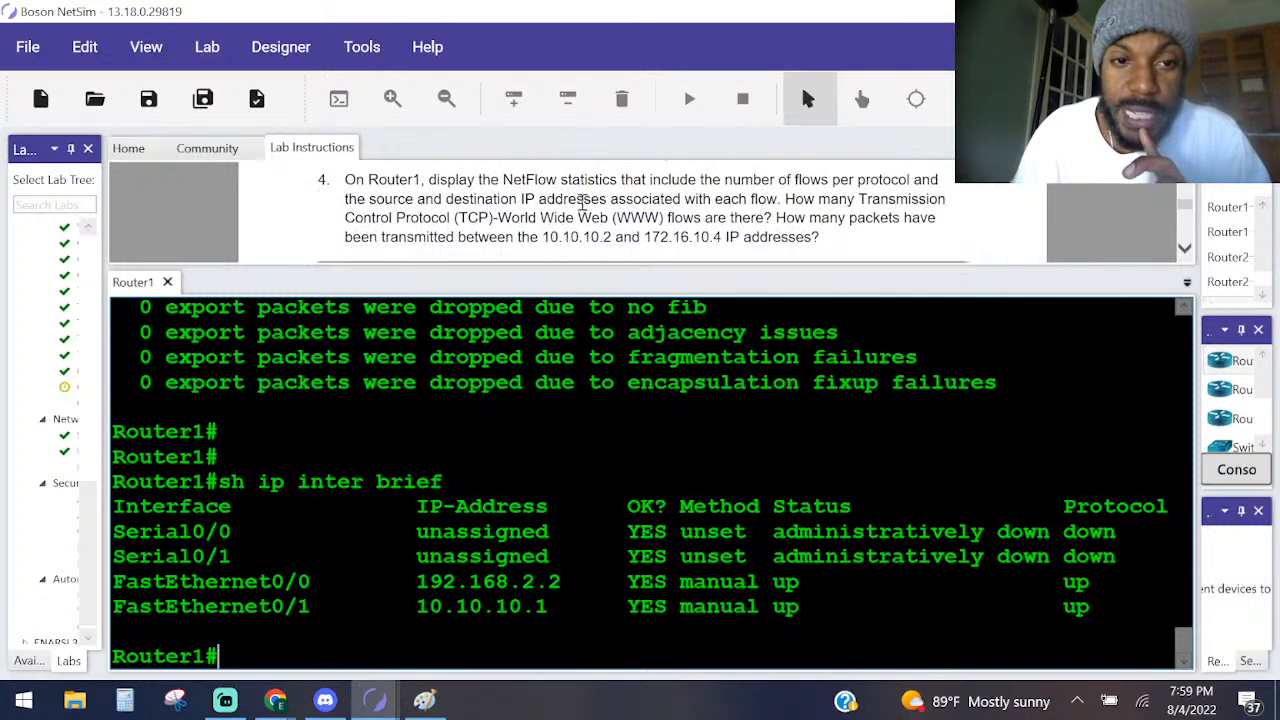
pyautogui.scroll(-7, 582, 203)
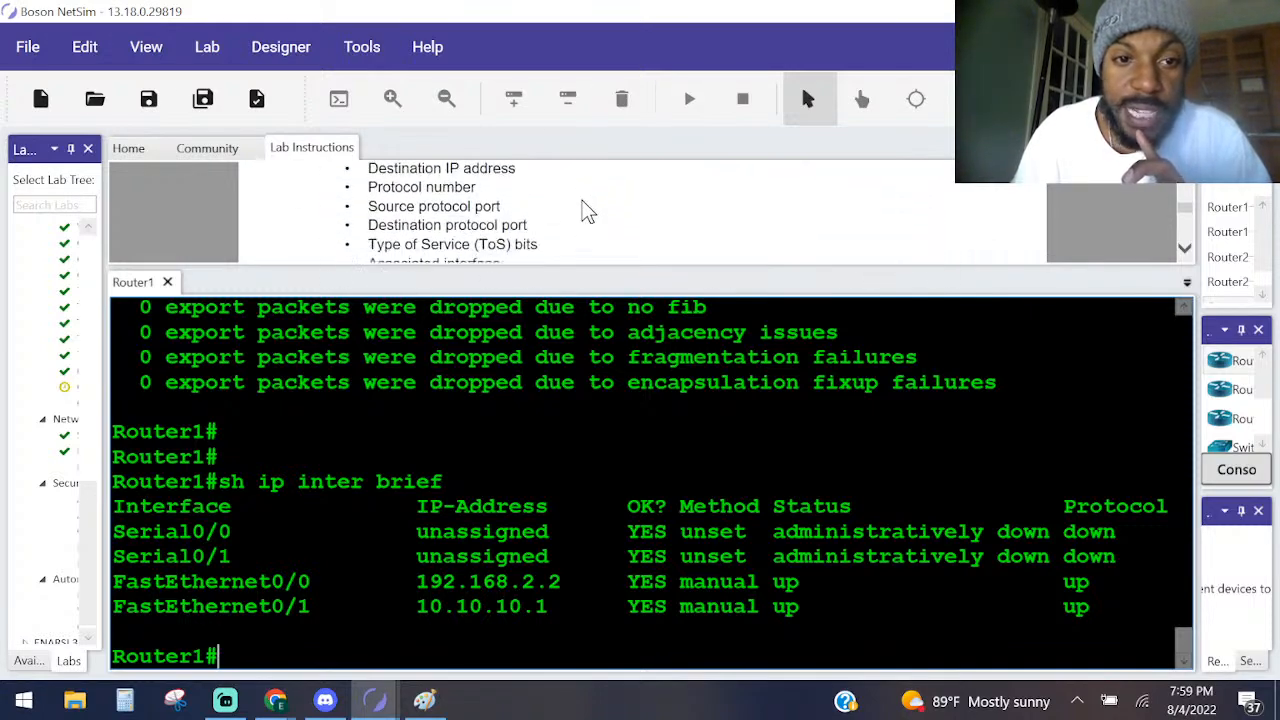
pyautogui.scroll(-8, 588, 210)
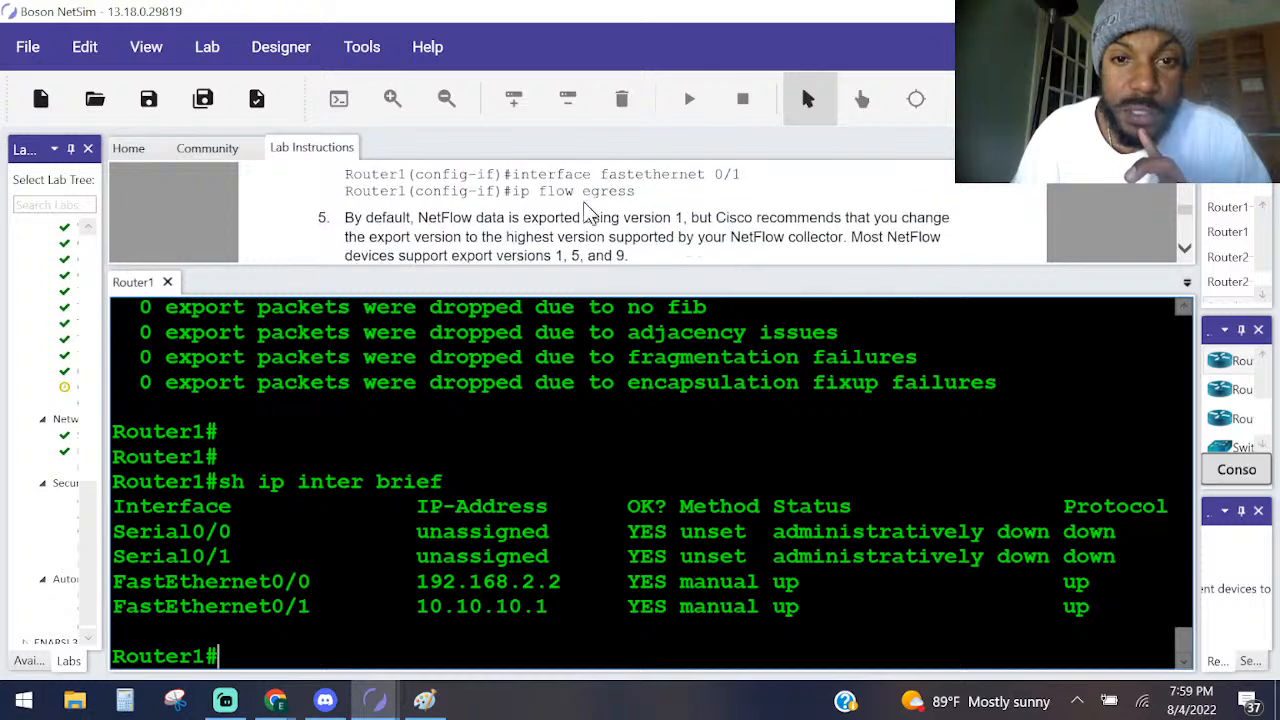
pyautogui.scroll(-3, 585, 203)
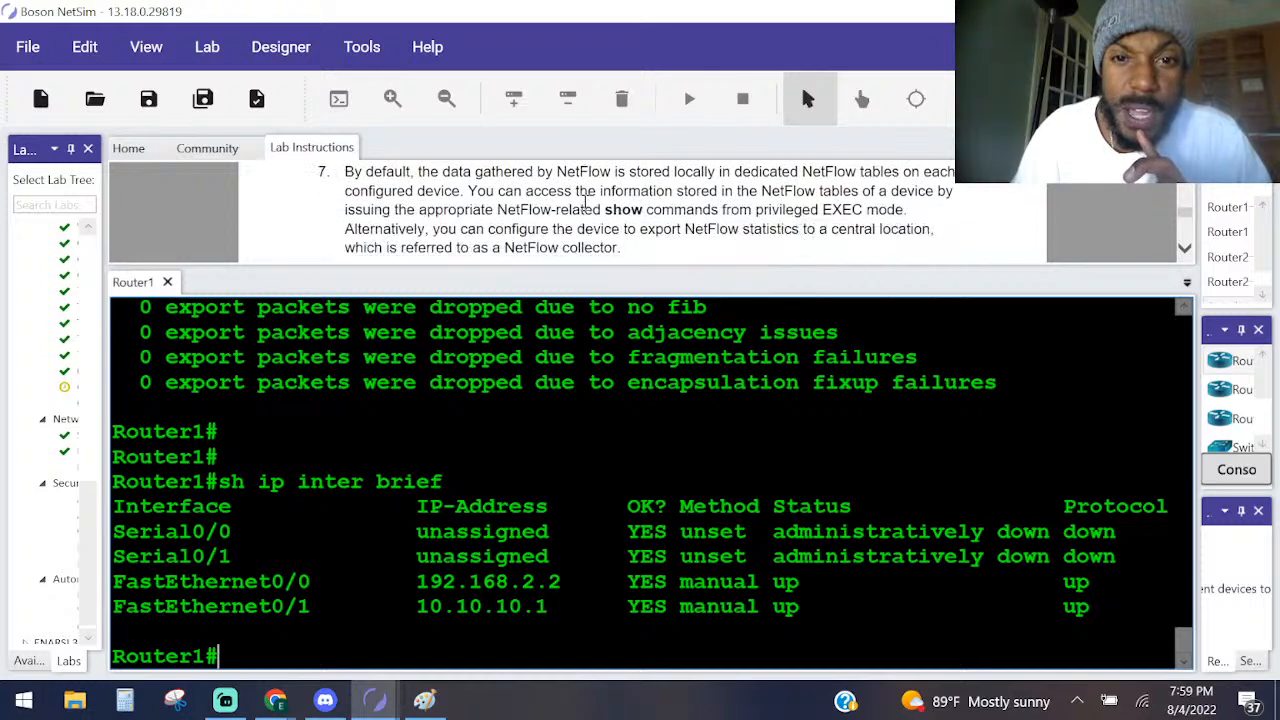
pyautogui.scroll(2, 585, 203)
pyautogui.scroll(-10, 648, 227)
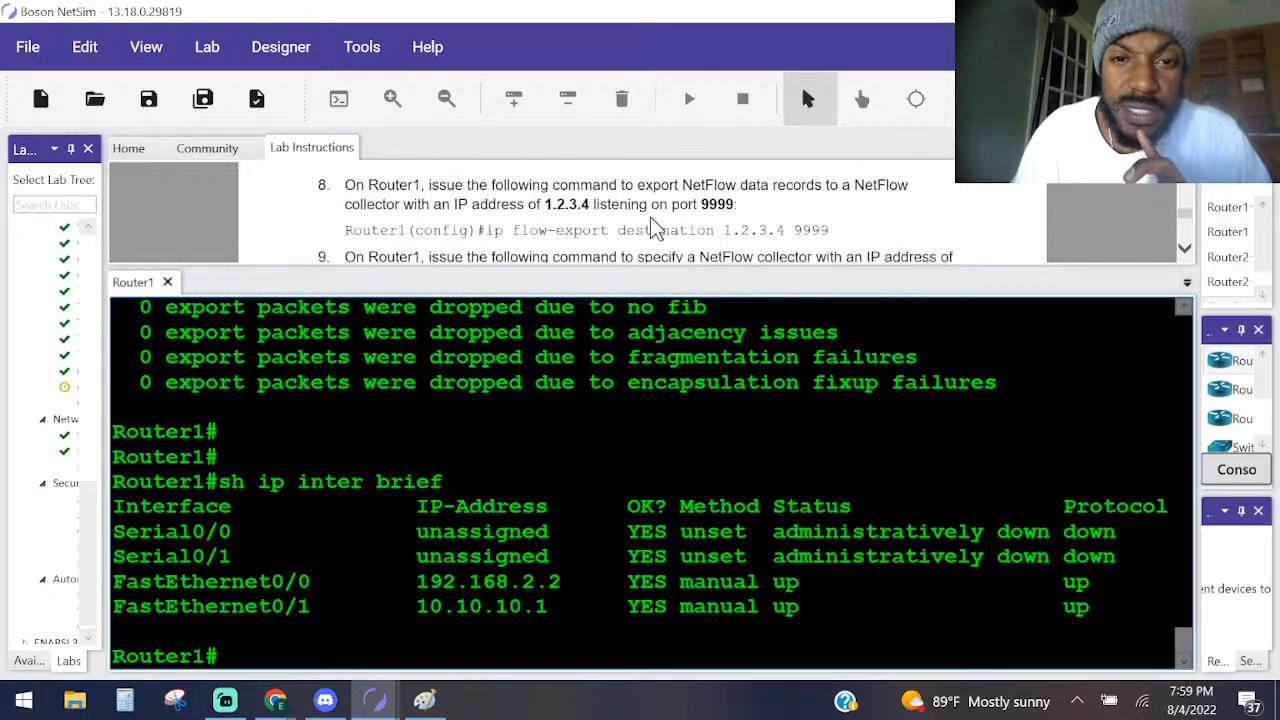
# Read the Task 2 solutions for the command and sample output that report NetFlow statistics per protocol.
pyautogui.scroll(-6, 648, 227)
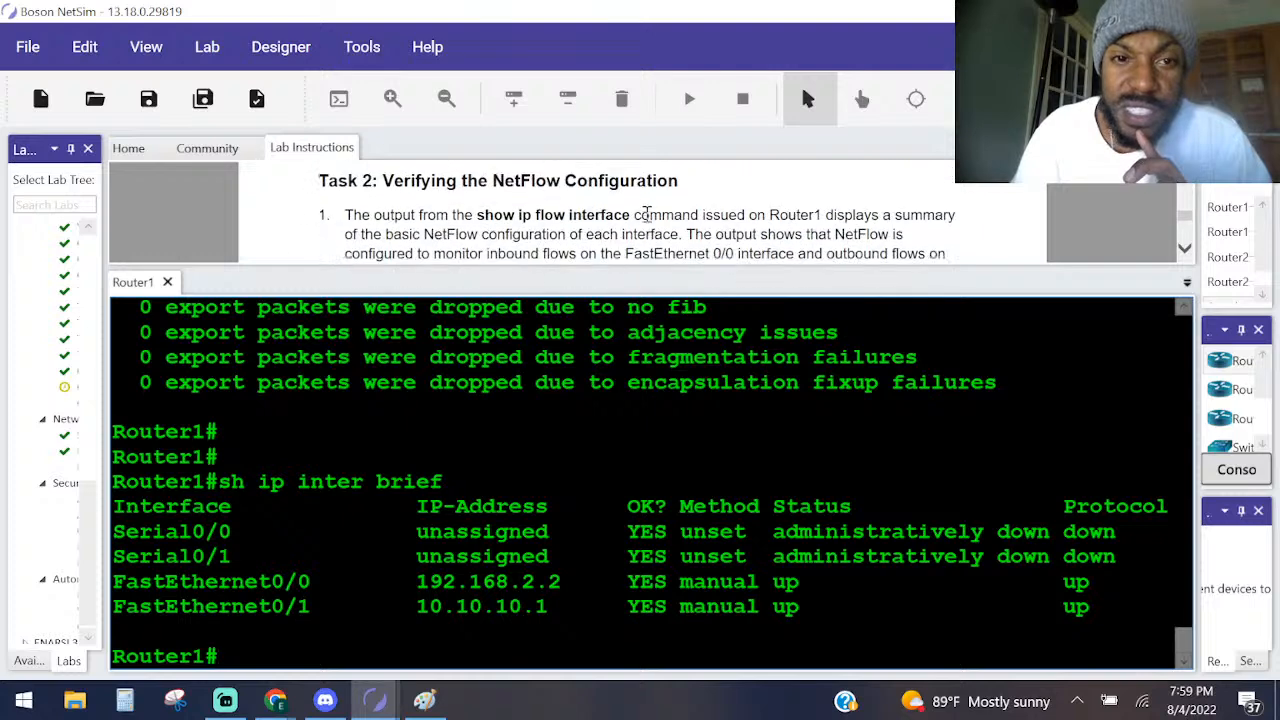
pyautogui.scroll(-5, 648, 213)
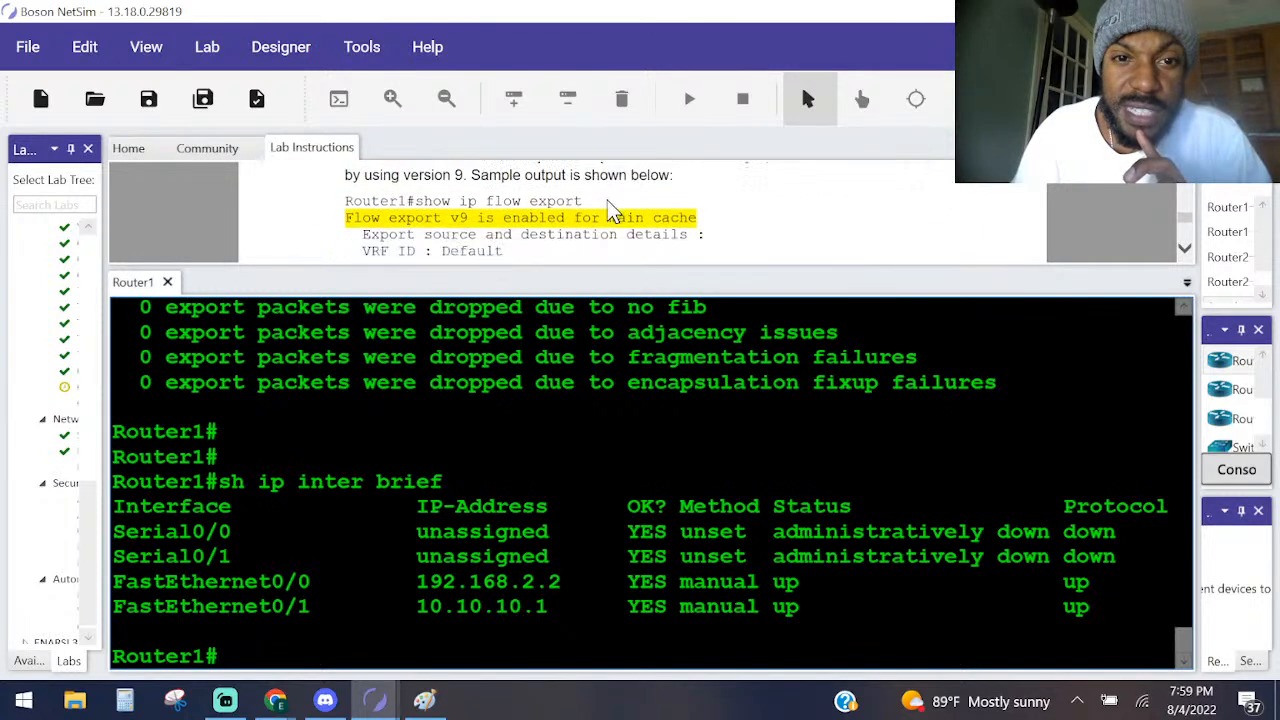
pyautogui.scroll(-8, 531, 201)
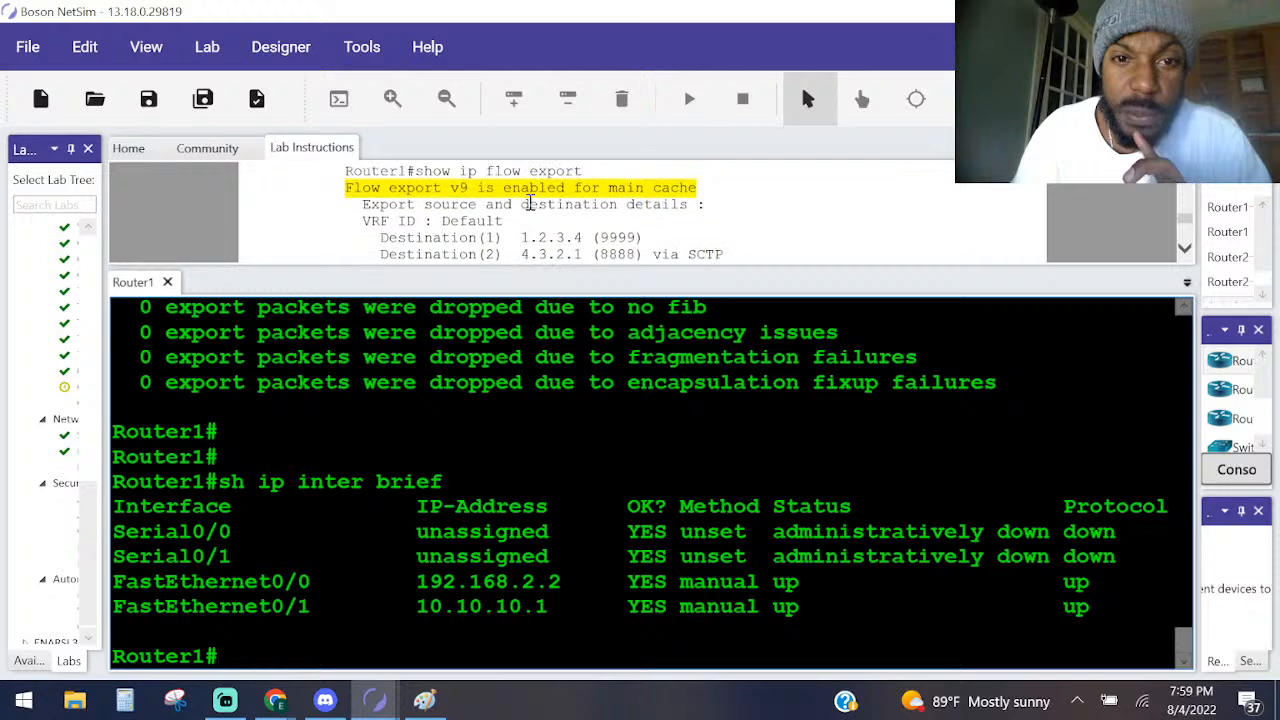
pyautogui.scroll(-10, 450, 206)
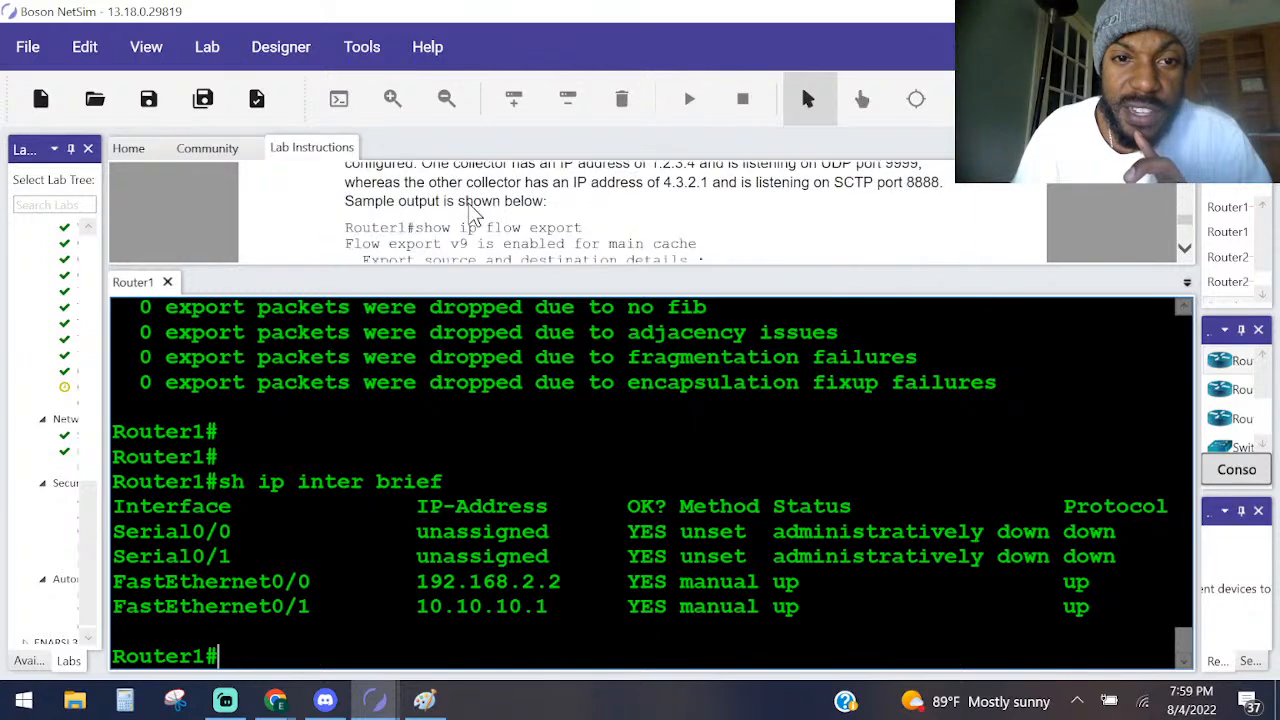
pyautogui.scroll(-6, 471, 203)
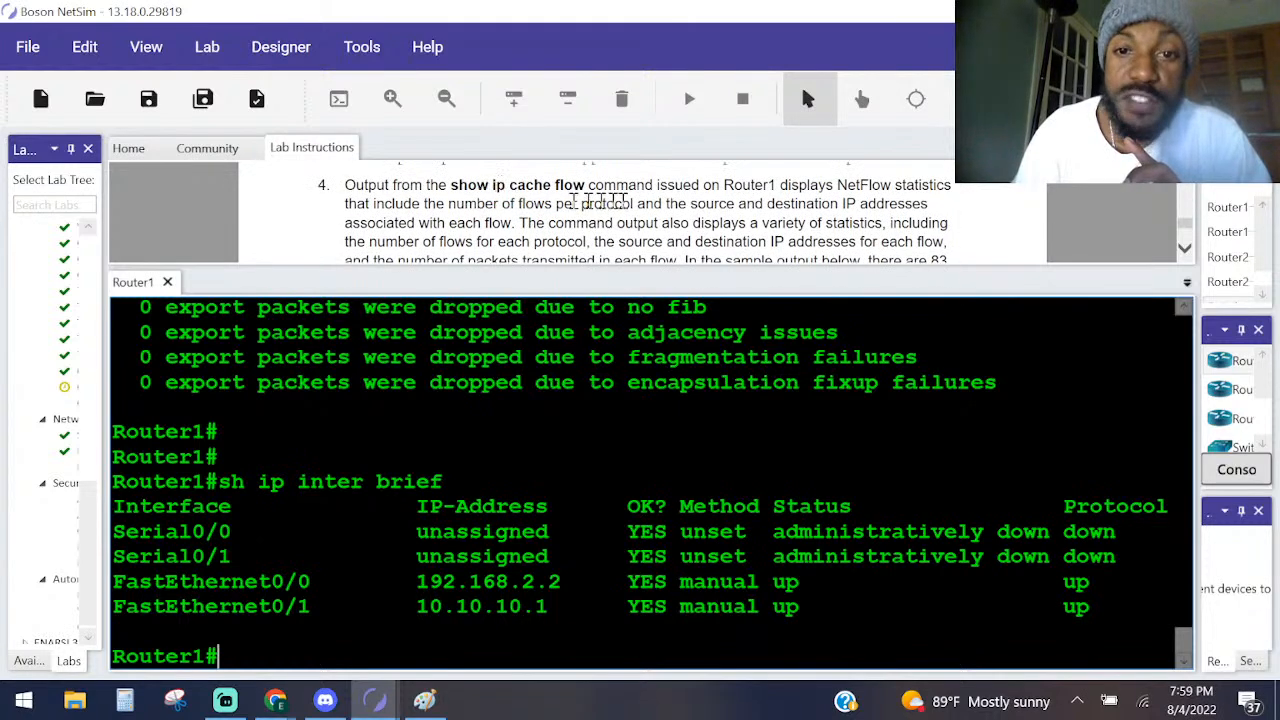
pyautogui.scroll(-10, 712, 205)
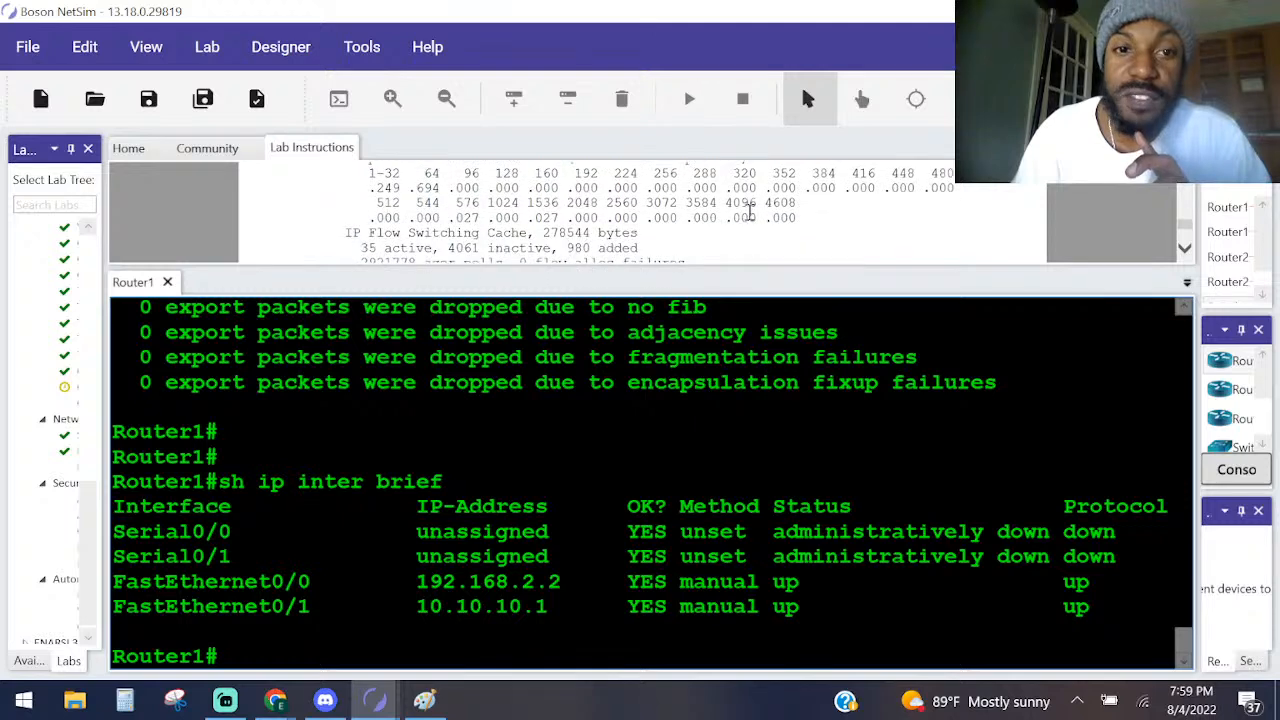
pyautogui.scroll(-10, 730, 210)
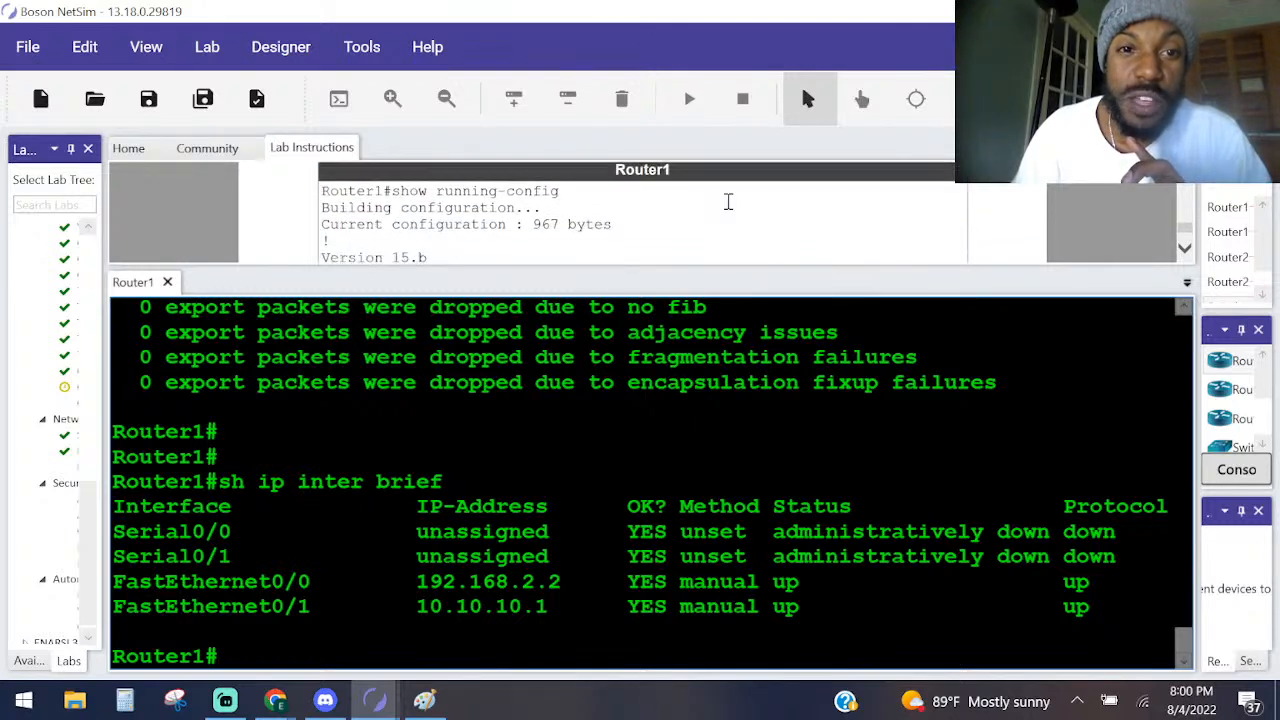
pyautogui.scroll(8, 725, 199)
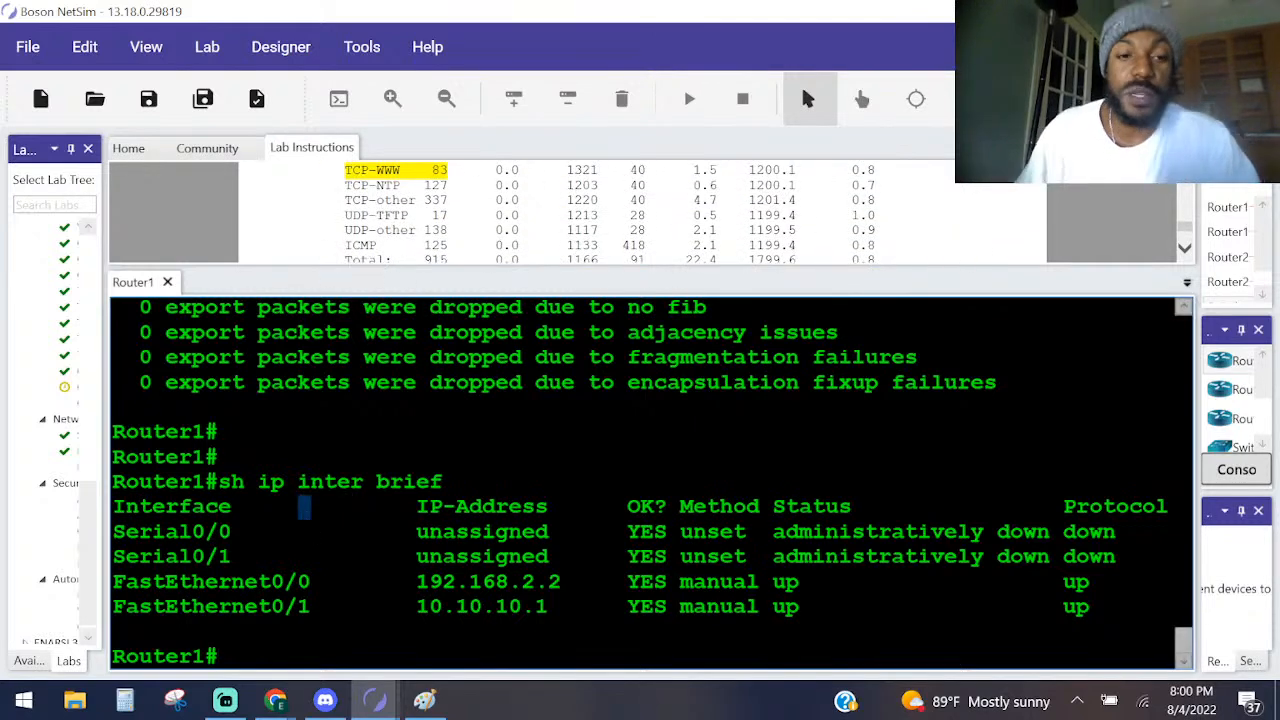
pyautogui.press('Return')
pyautogui.press('Return')
pyautogui.press('Return')
pyautogui.press('Return')
pyautogui.press('Return')
pyautogui.press('Return')
pyautogui.write('sh ip')
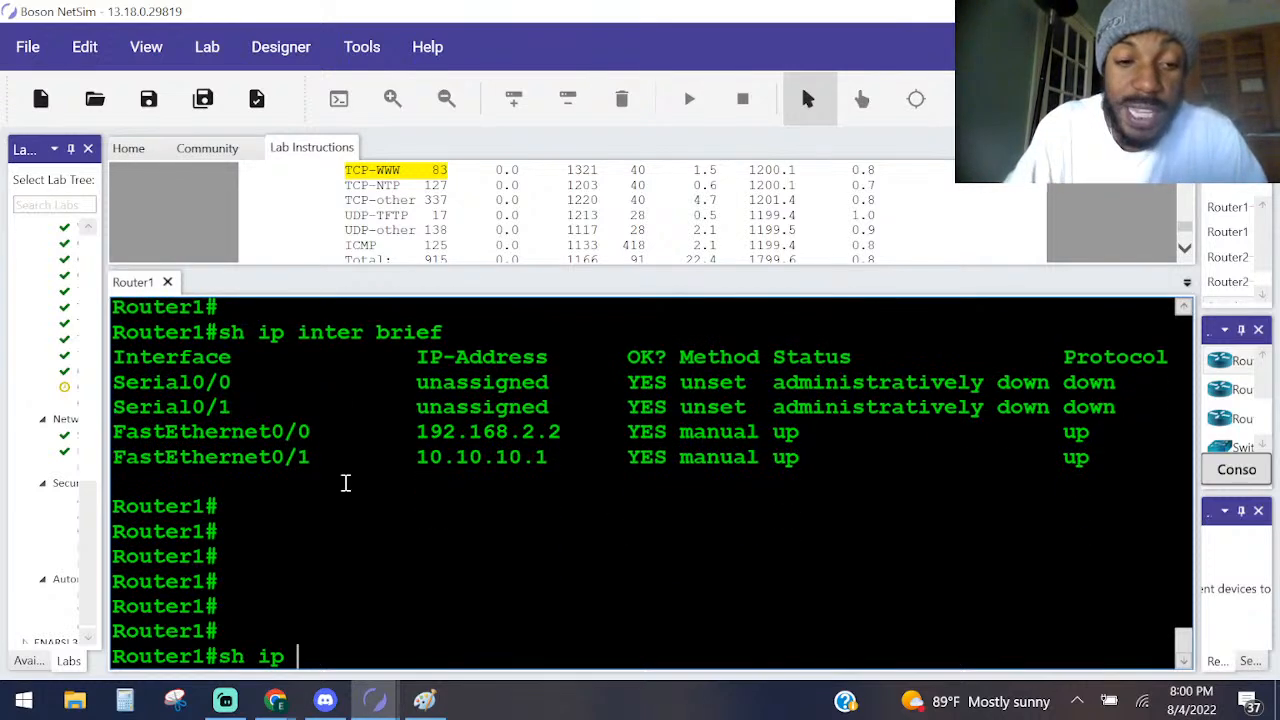
pyautogui.write(' flo')
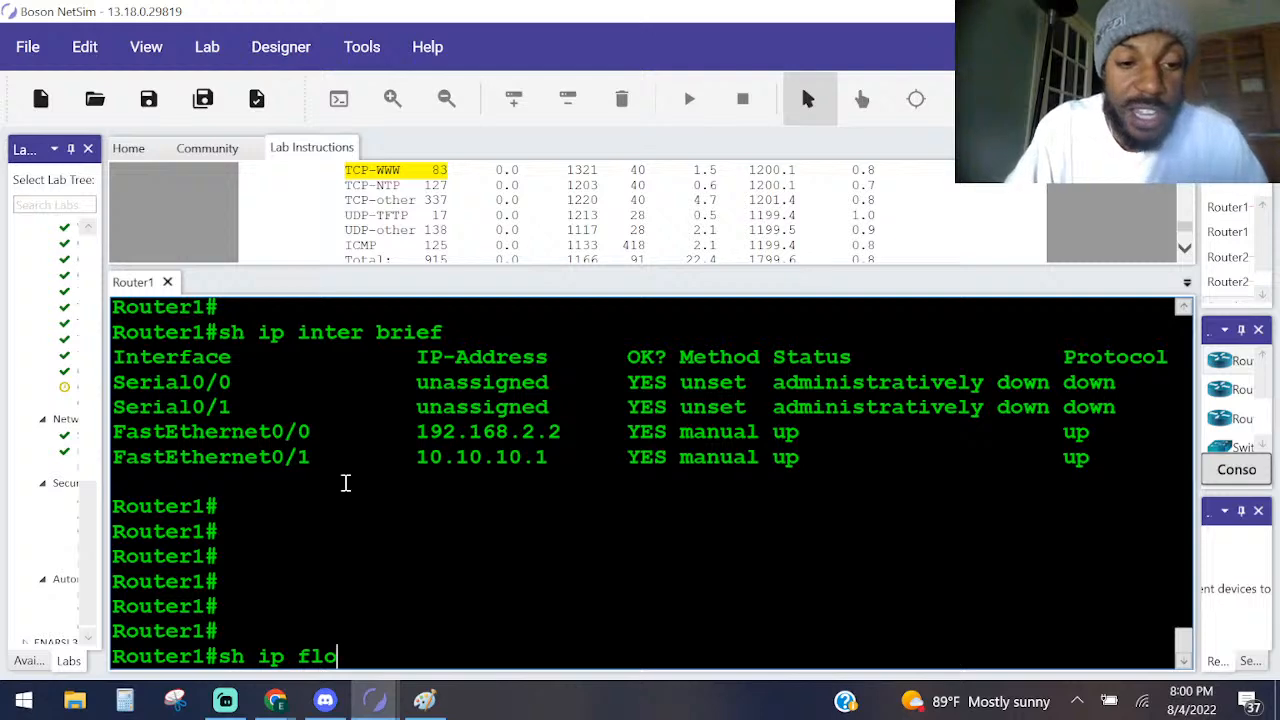
pyautogui.write('w')
pyautogui.press('Tab')
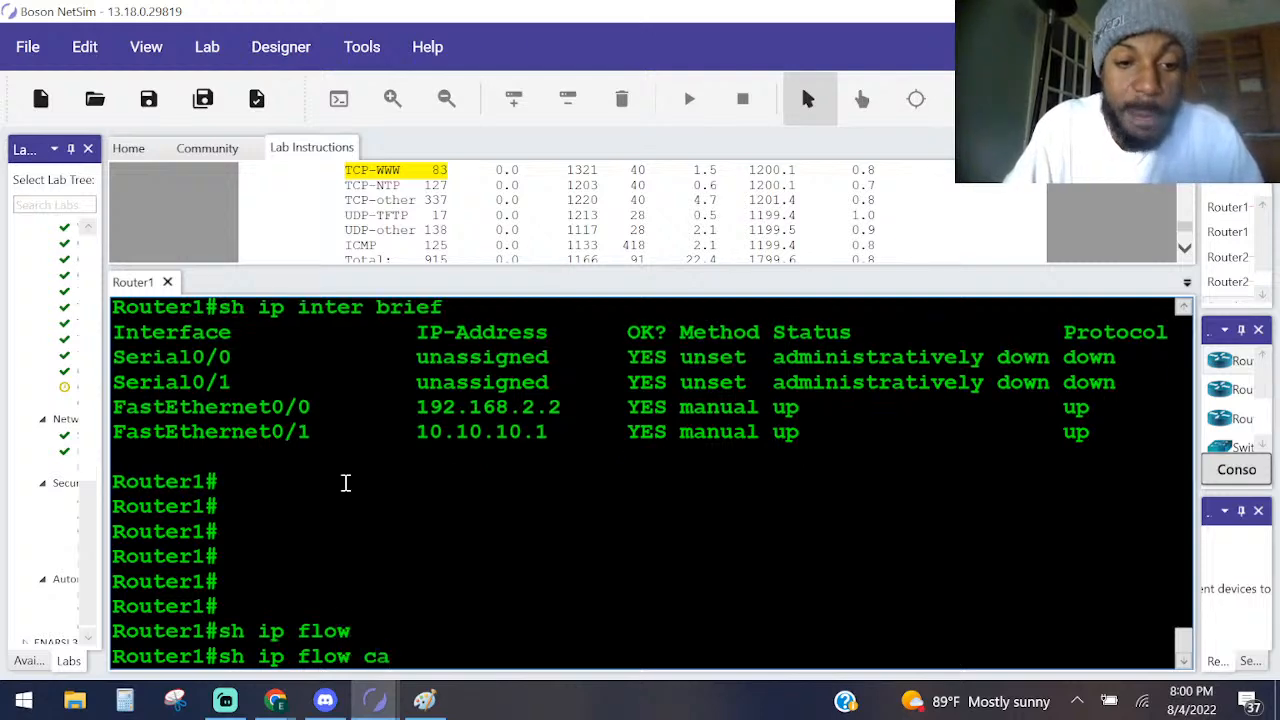
pyautogui.write('h')
pyautogui.press('Tab')
pyautogui.write('e')
pyautogui.press('Tab')
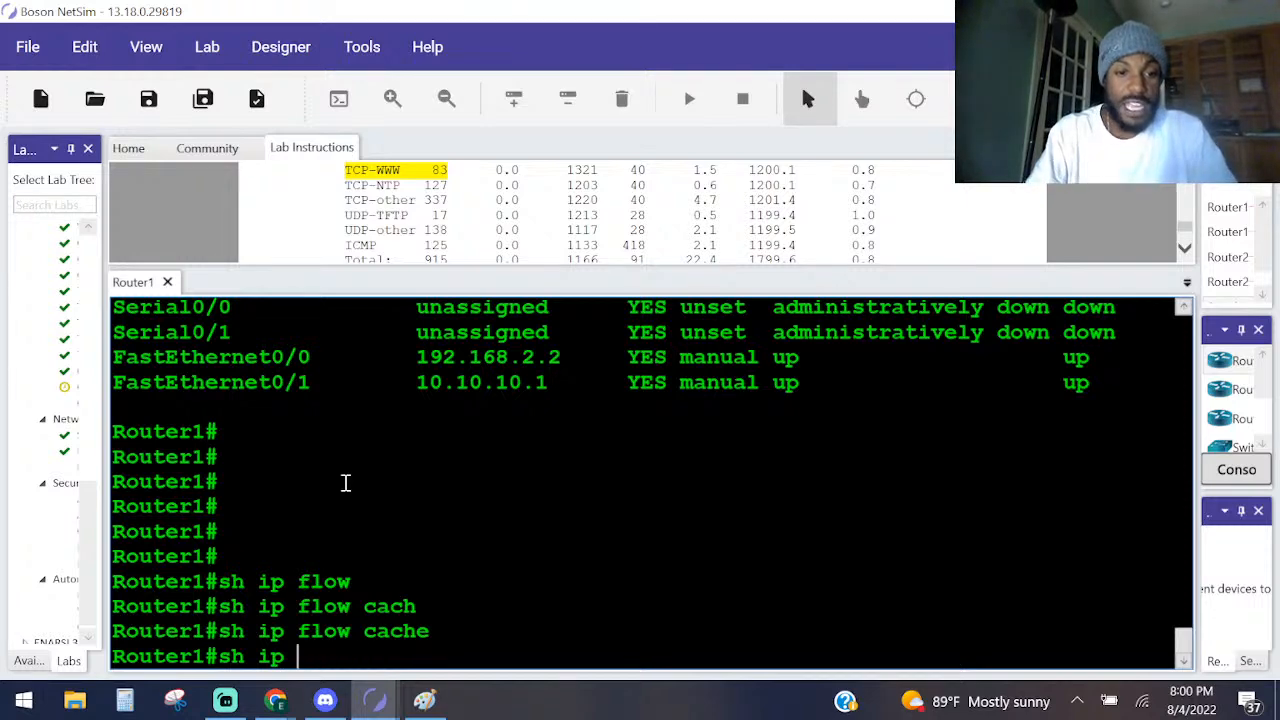
# Run sh ip cache flow on Router1 and page through to the end of its output.
pyautogui.write('ca')
pyautogui.press('Tab')
pyautogui.write('fl')
pyautogui.press('Tab')
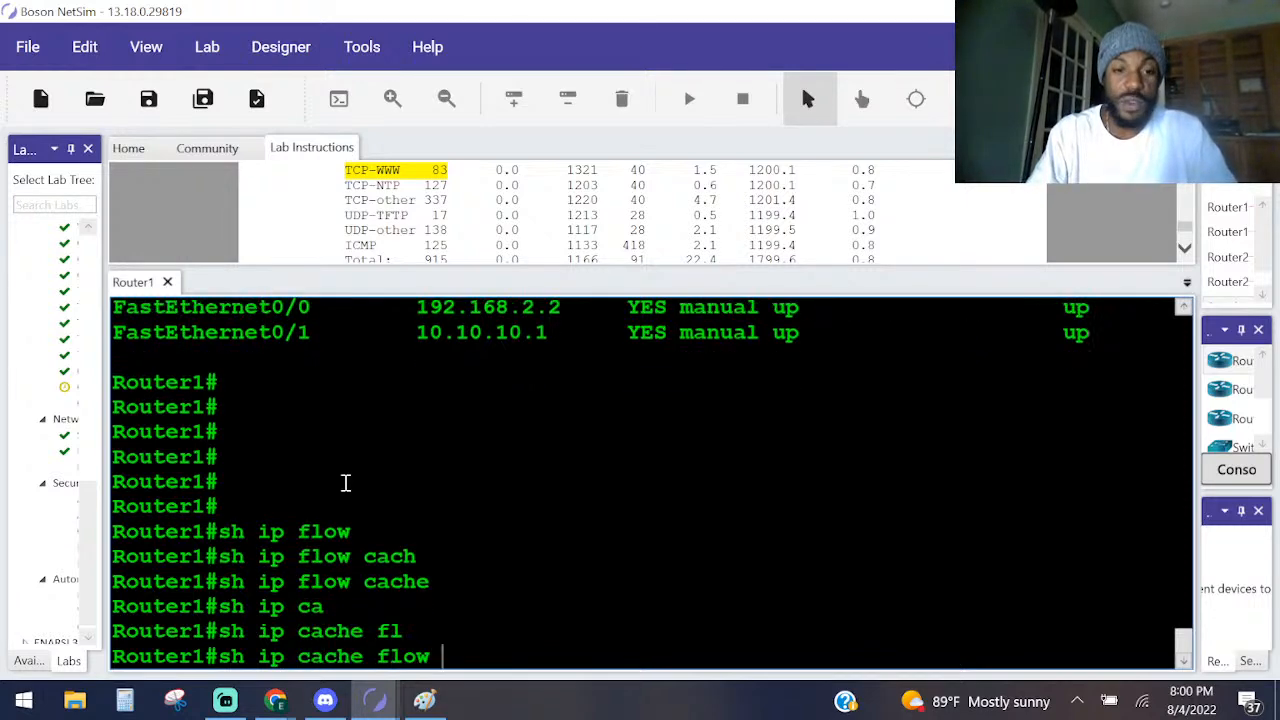
pyautogui.press('Return')
pyautogui.press('space')
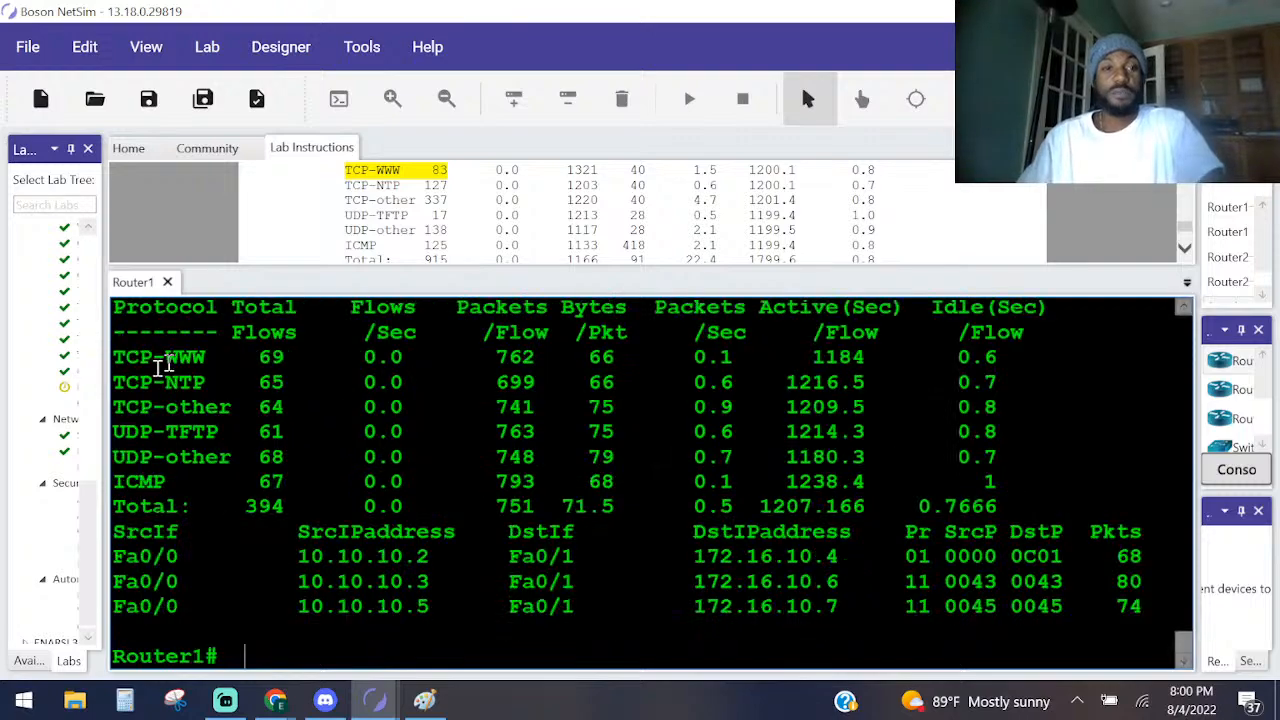
# Examine the per-protocol flow statistics and highlight source address 10.10.10.2 and destination address 172.16.10.4 in the first flow entry.
pyautogui.scroll(2, 378, 490)
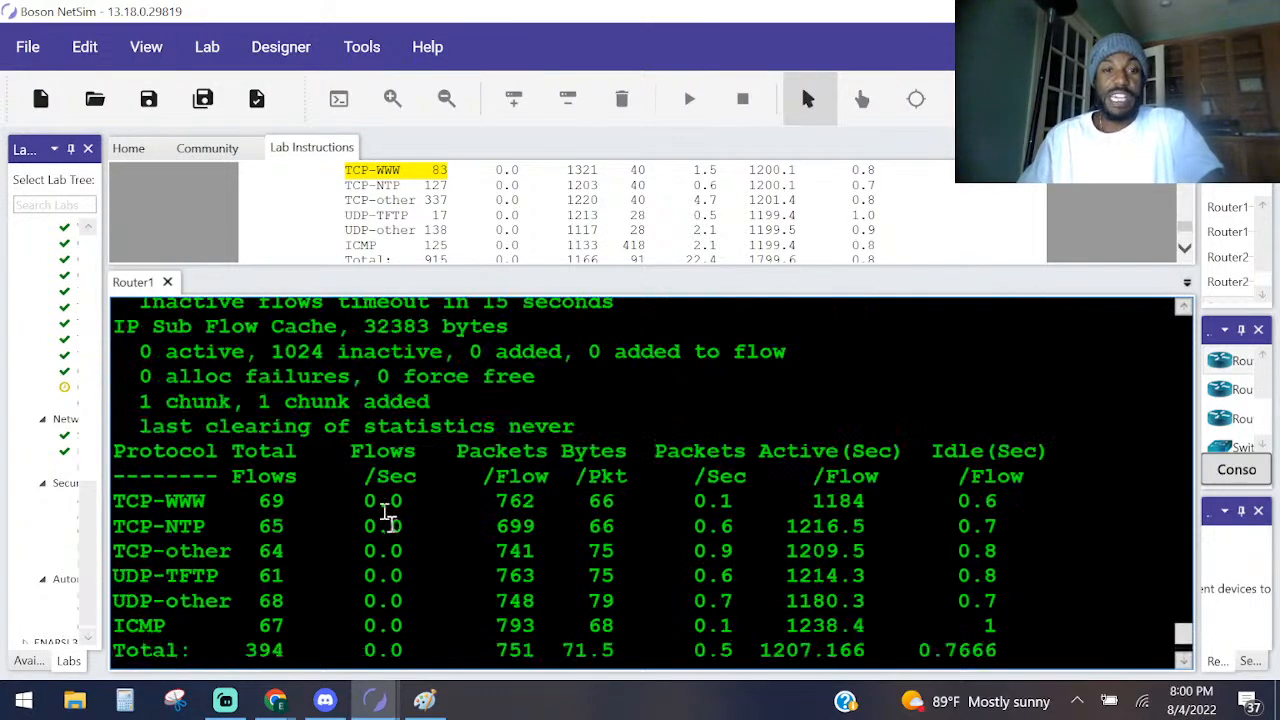
pyautogui.scroll(-2, 380, 509)
pyautogui.moveTo(443, 574); pyautogui.dragTo(222, 558)
pyautogui.click(402, 553)
pyautogui.moveTo(441, 550); pyautogui.dragTo(266, 565)
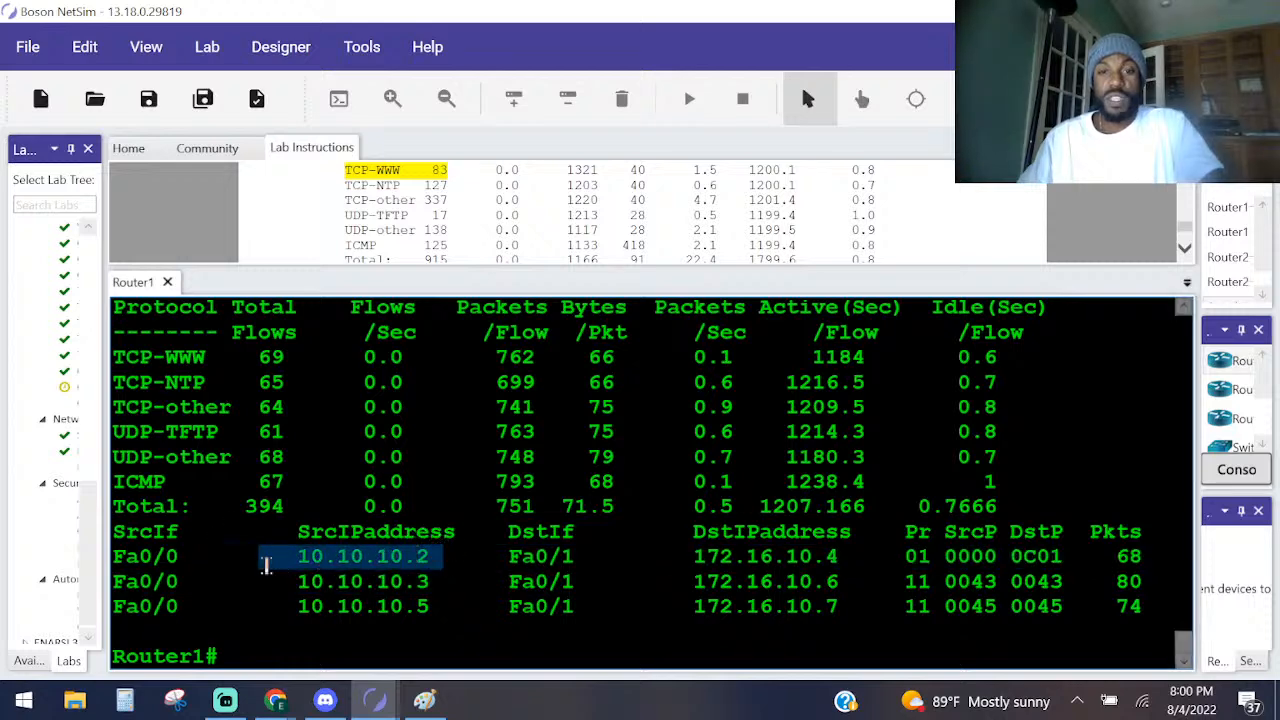
pyautogui.moveTo(694, 556); pyautogui.dragTo(876, 562)
pyautogui.scroll(5, 489, 200)
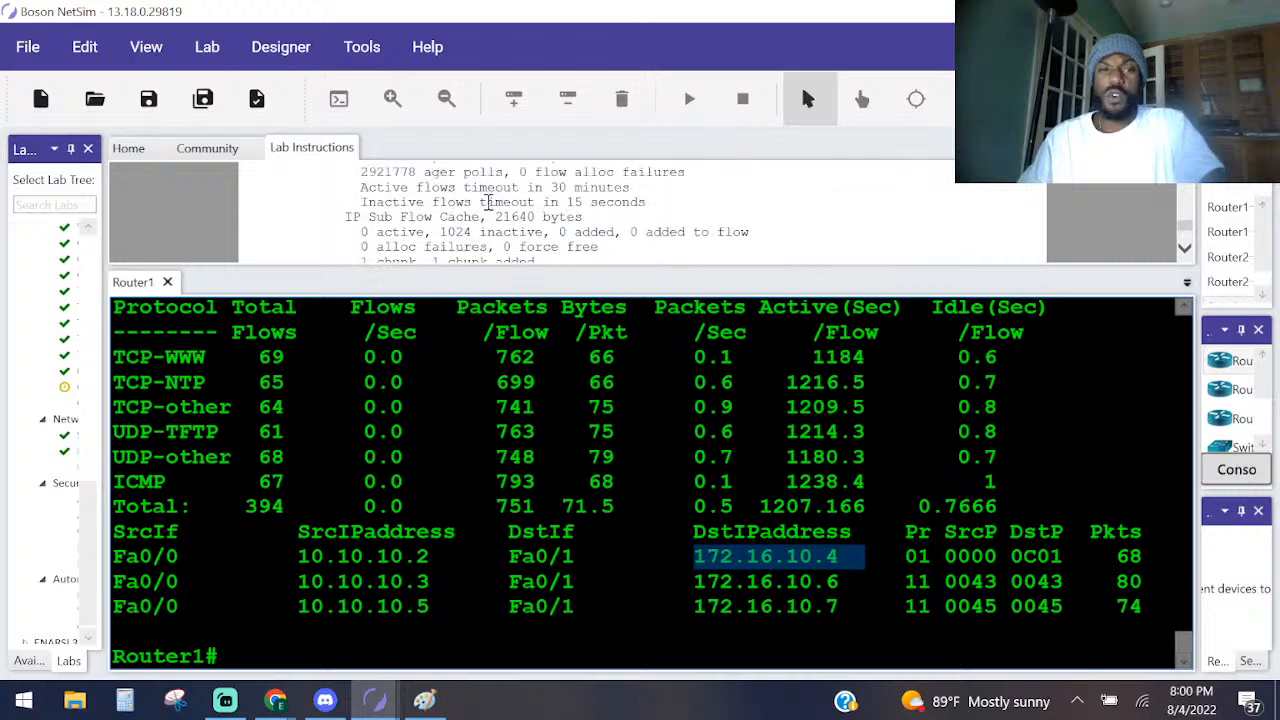
# Go back through the solutions to Task 2 question 4, then highlight the packet count and source address 10.10.10.2 in Router1's first flow entry.
pyautogui.scroll(3, 489, 202)
pyautogui.scroll(-1, 489, 202)
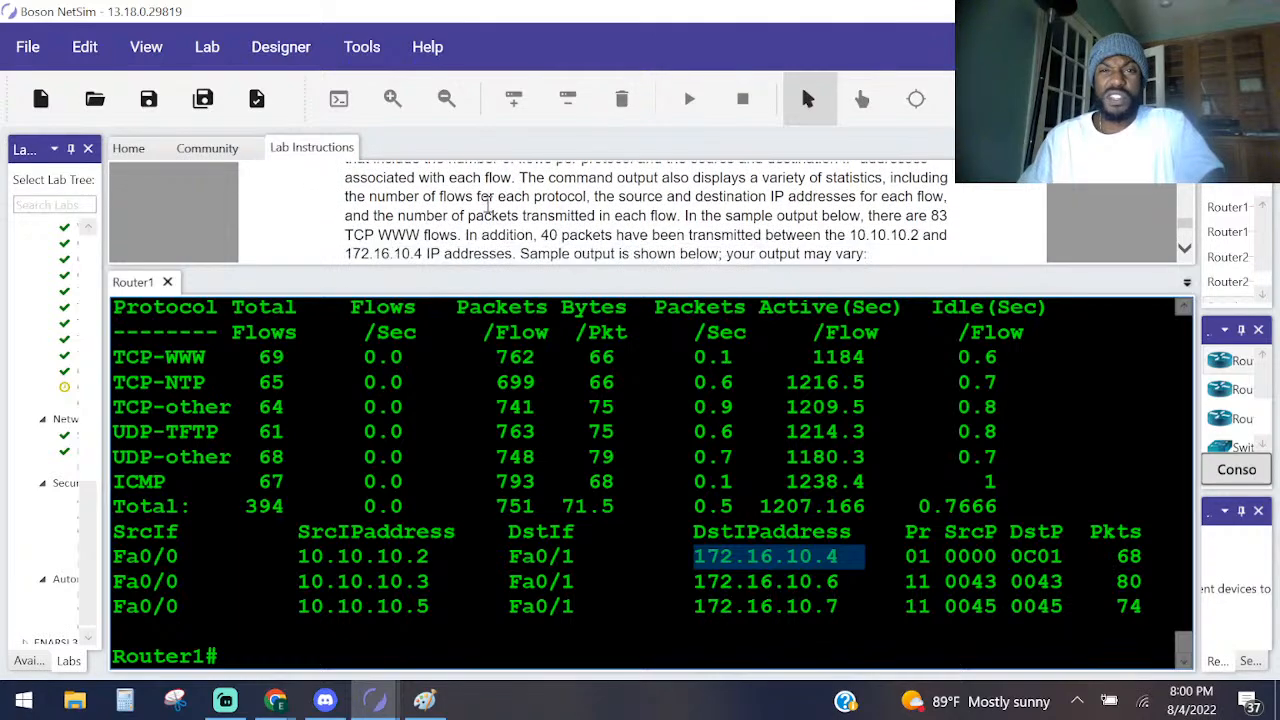
pyautogui.scroll(5, 489, 203)
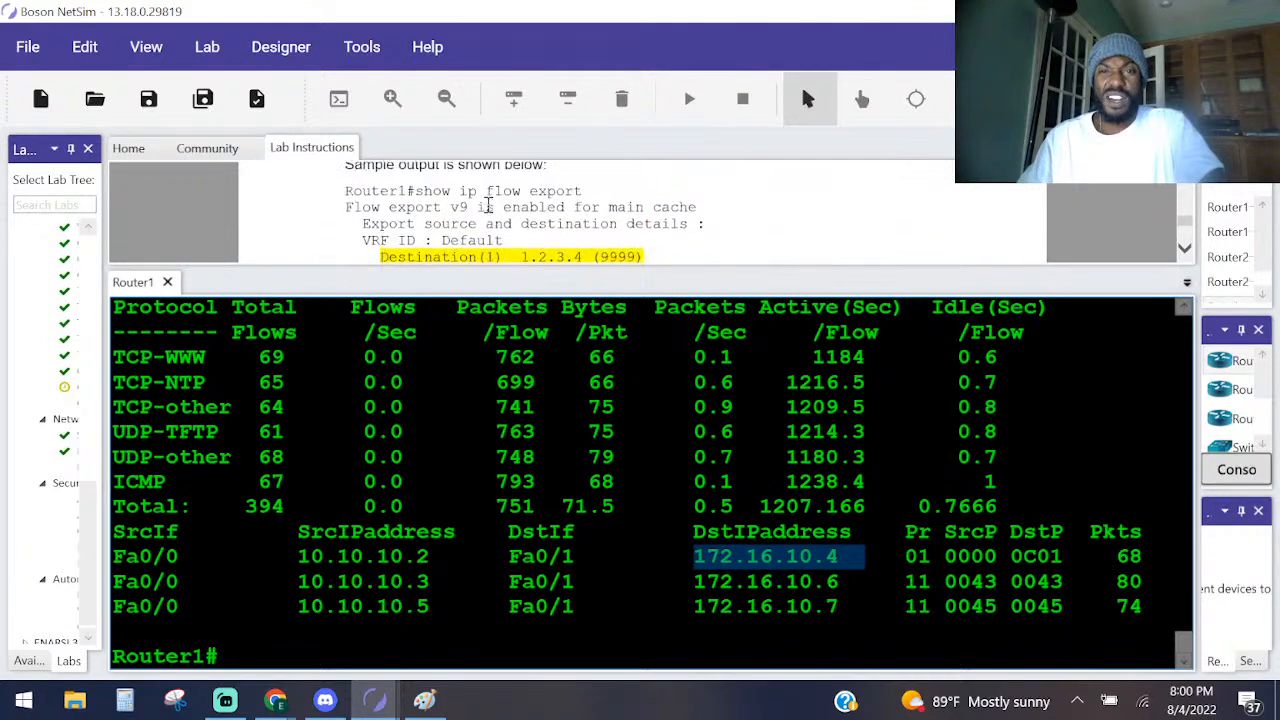
pyautogui.scroll(2, 575, 238)
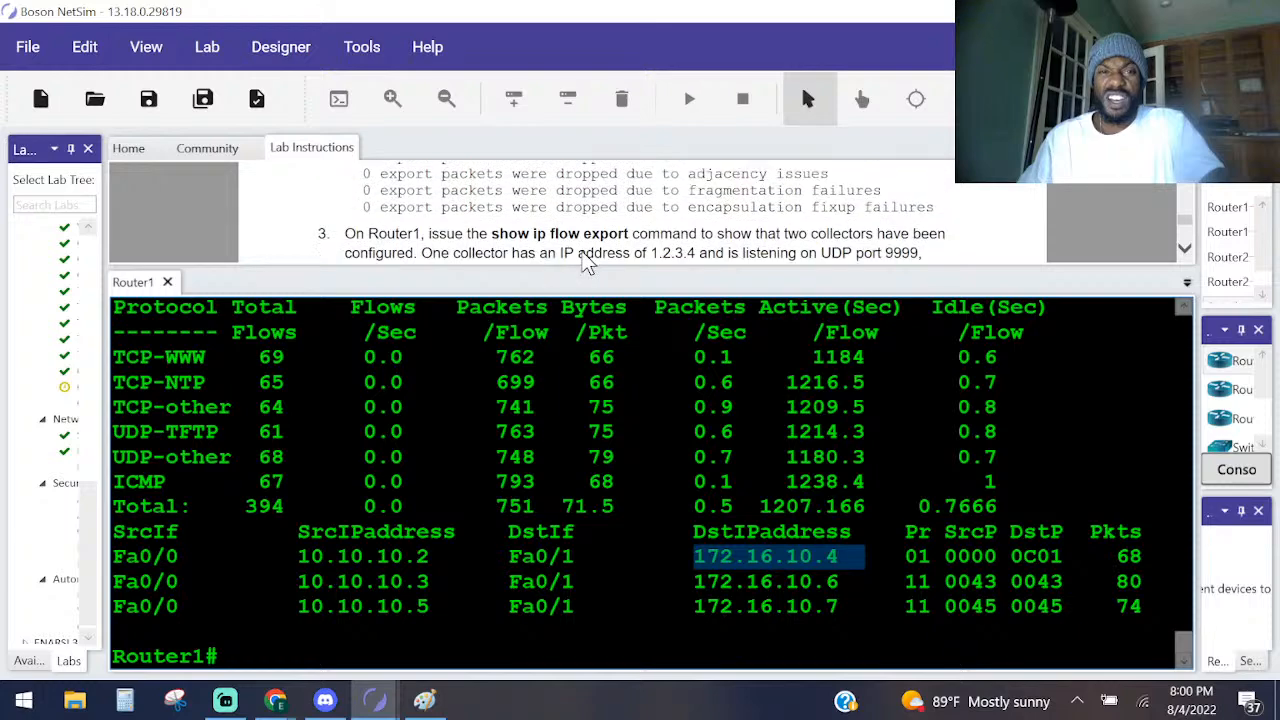
pyautogui.scroll(8, 575, 238)
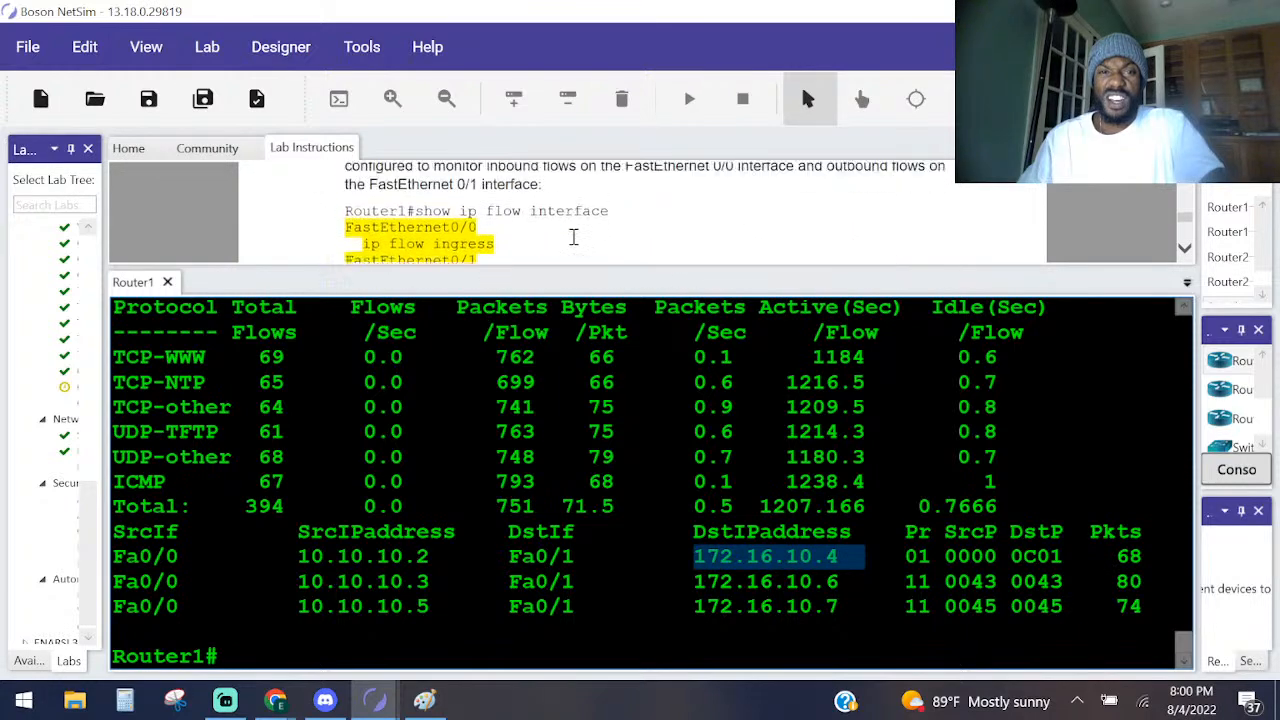
pyautogui.scroll(8, 575, 238)
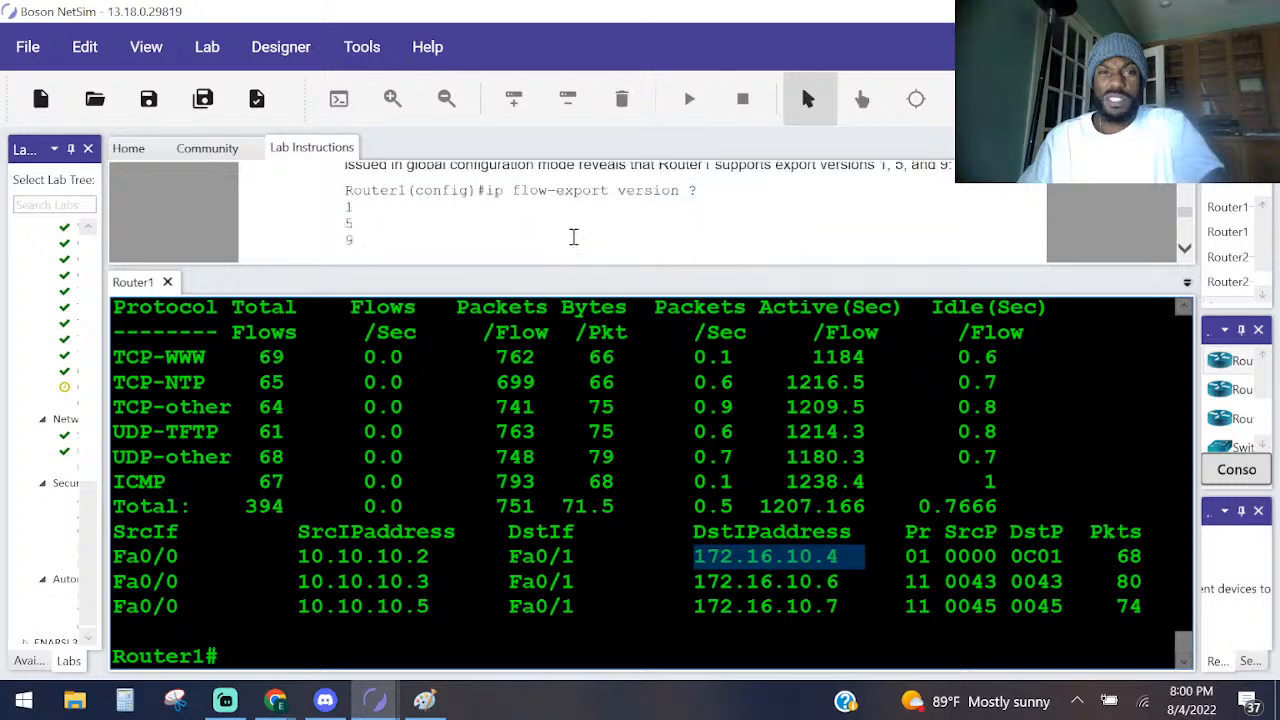
pyautogui.scroll(8, 573, 238)
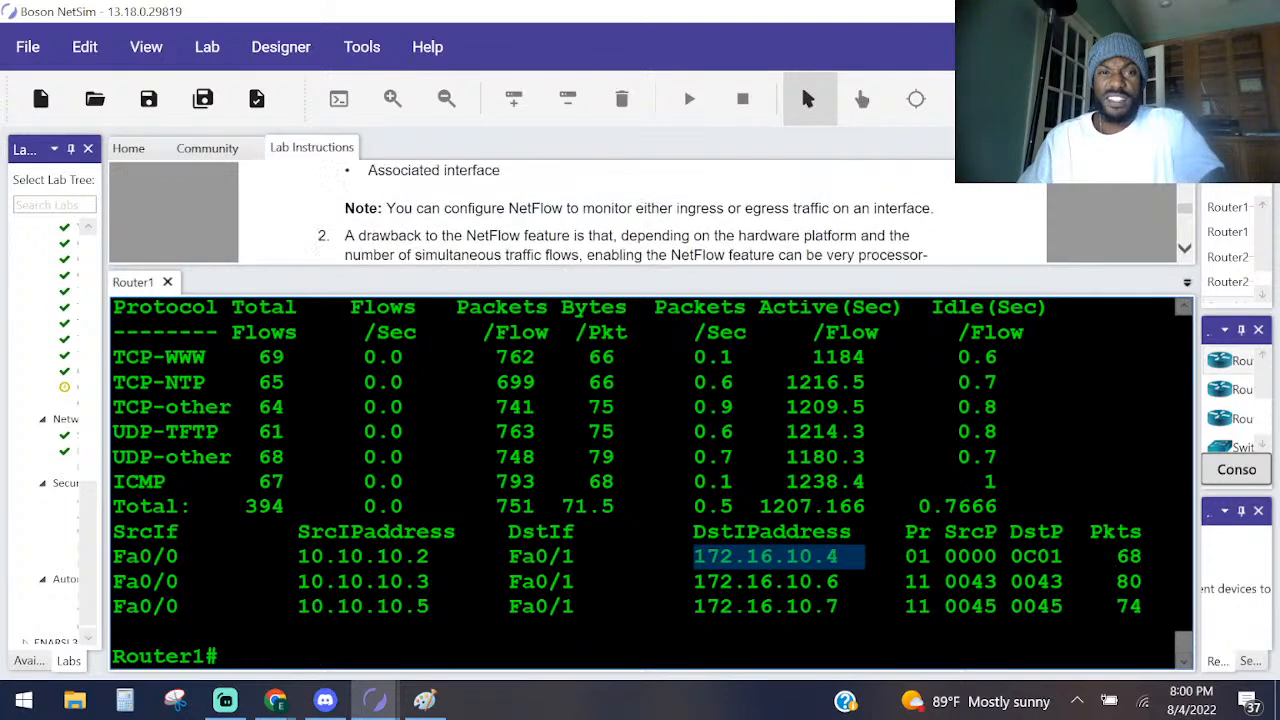
pyautogui.scroll(6, 573, 241)
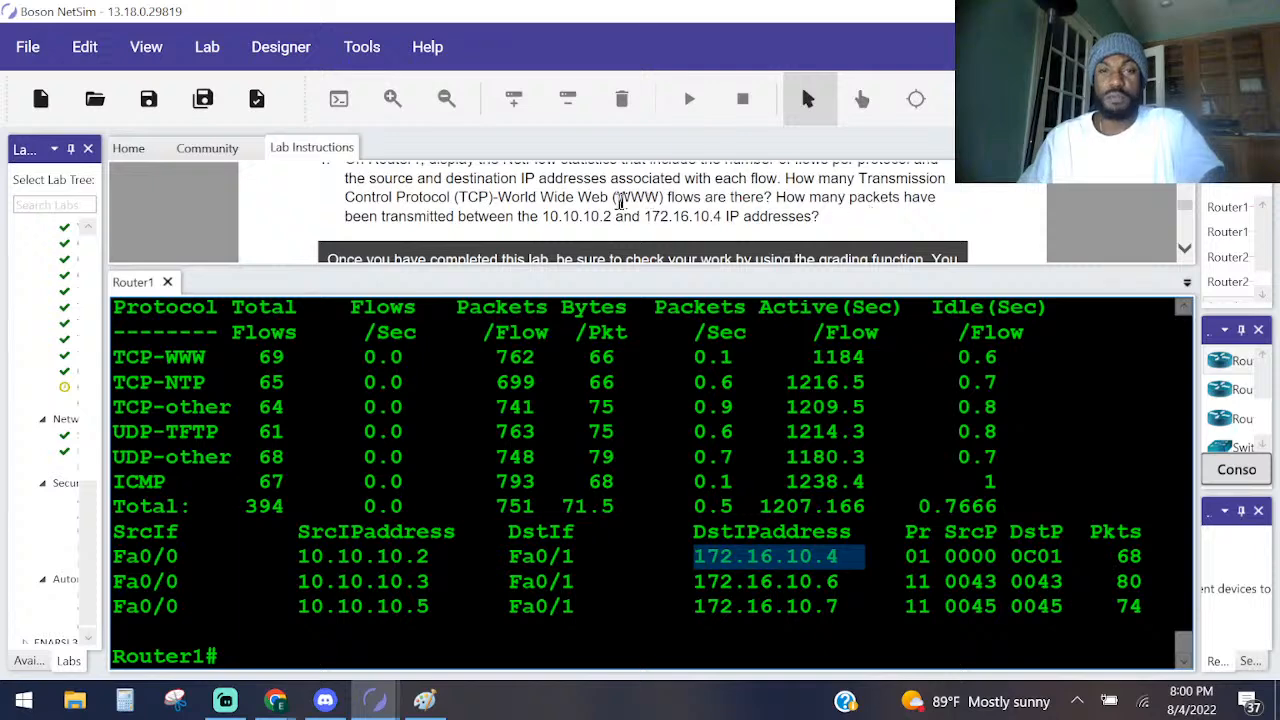
pyautogui.moveTo(1098, 556); pyautogui.dragTo(1120, 553)
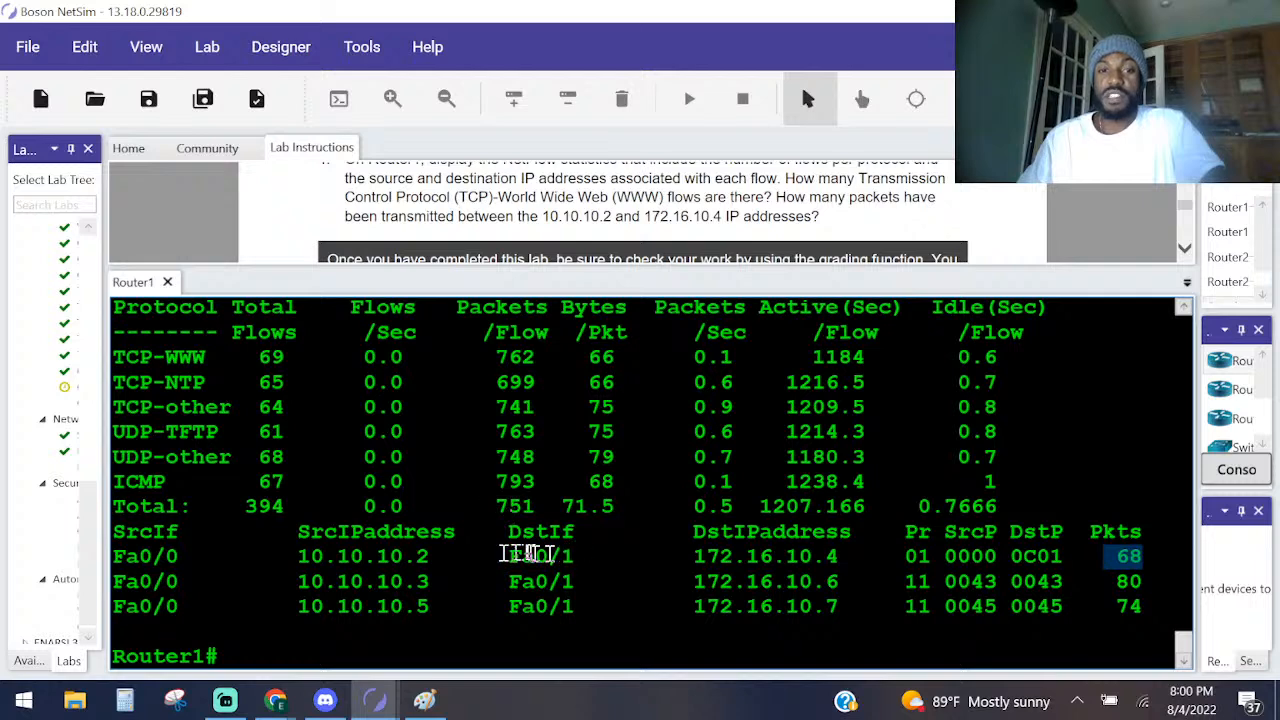
pyautogui.moveTo(472, 556); pyautogui.dragTo(272, 556)
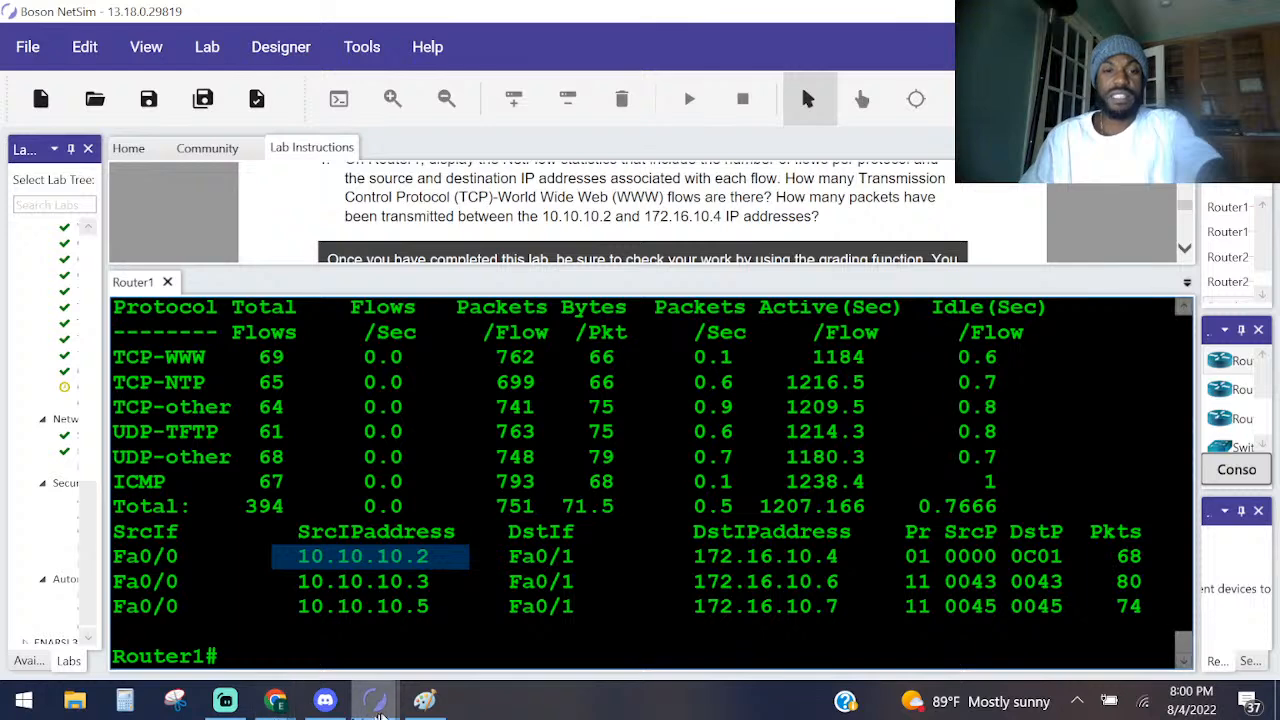
# Open HostA's console from the lab topology, run ipconfig, and review its full output.
pyautogui.moveTo(390, 698)
pyautogui.click(425, 668)
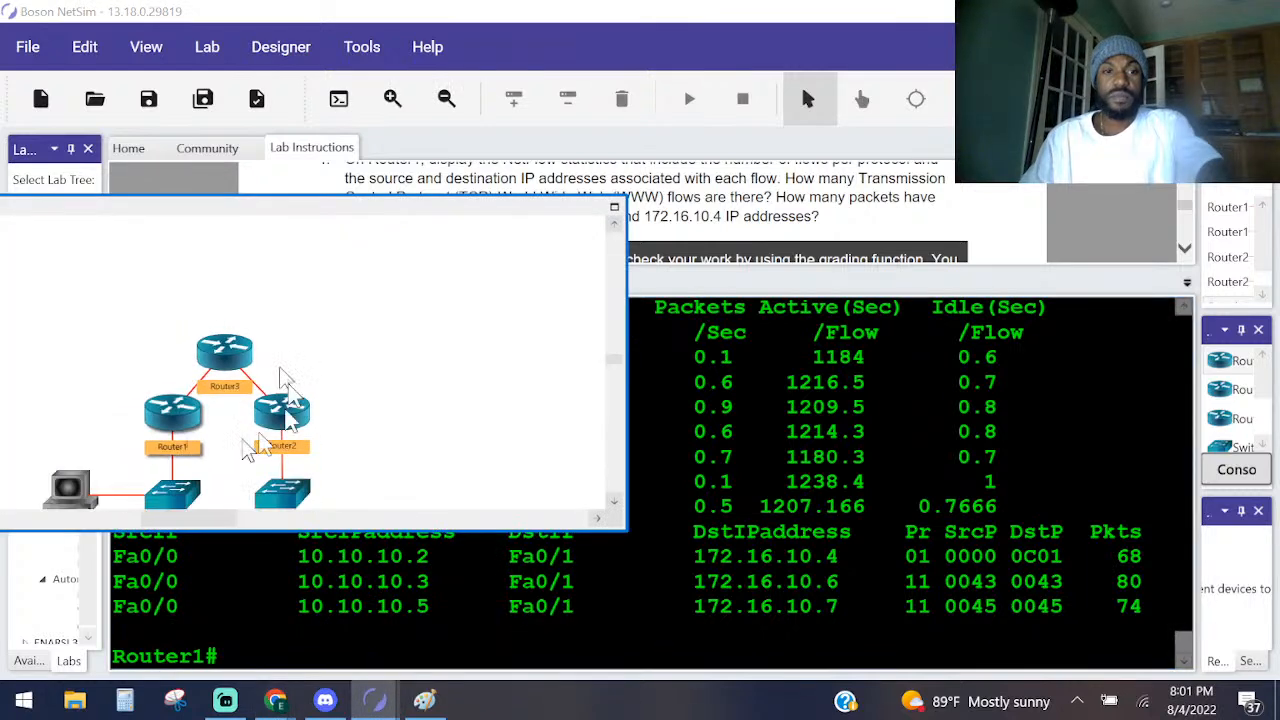
pyautogui.doubleClick(68, 490)
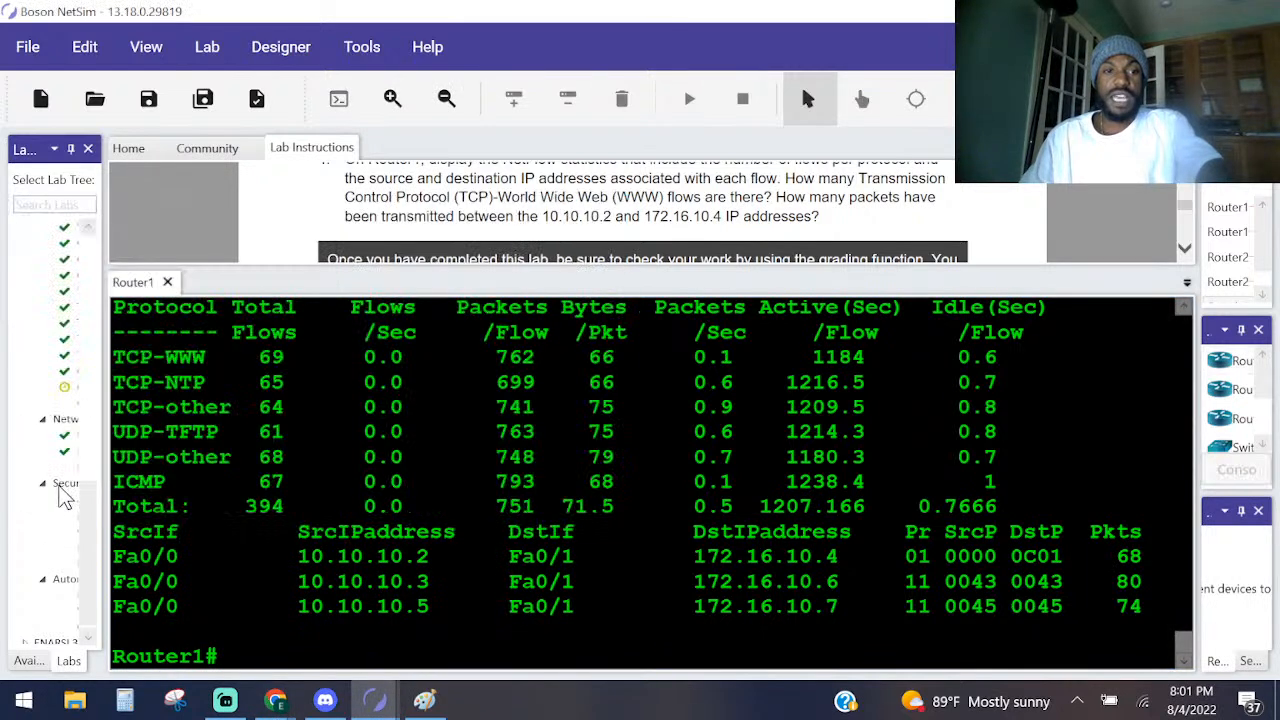
pyautogui.press('Return')
pyautogui.press('Return')
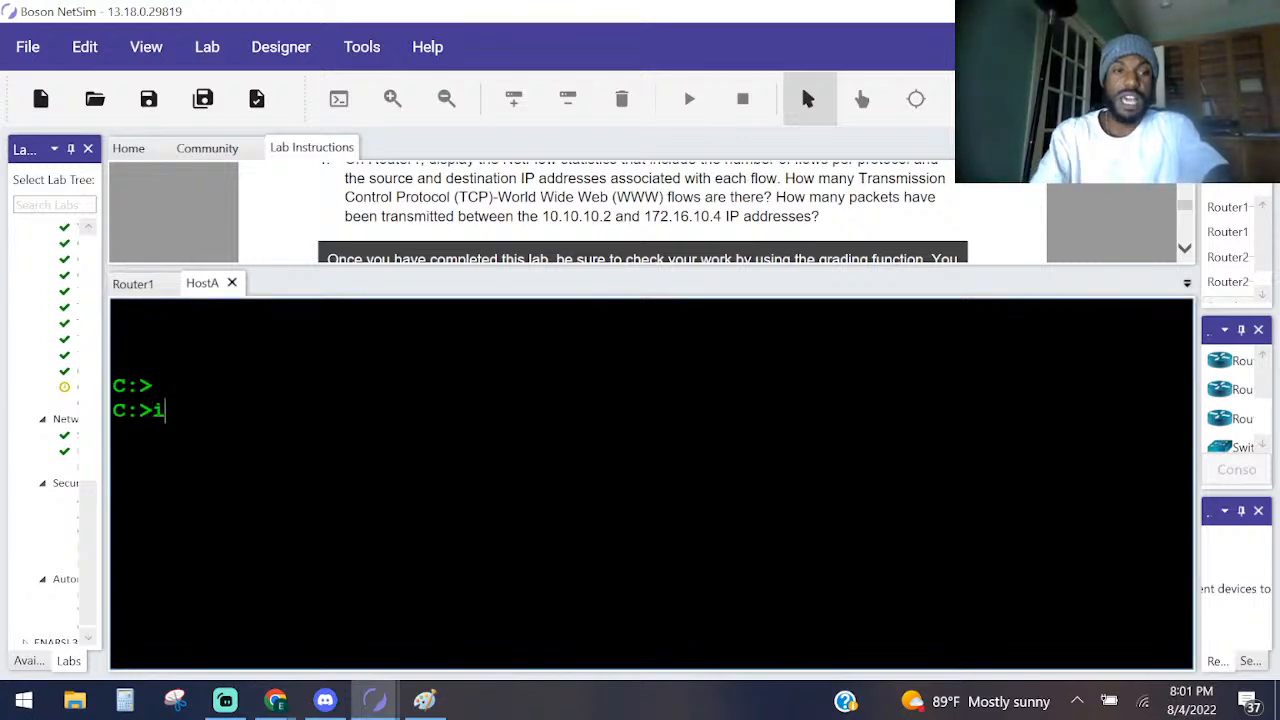
pyautogui.write('ipconfig')
pyautogui.press('Return')
pyautogui.press('space')
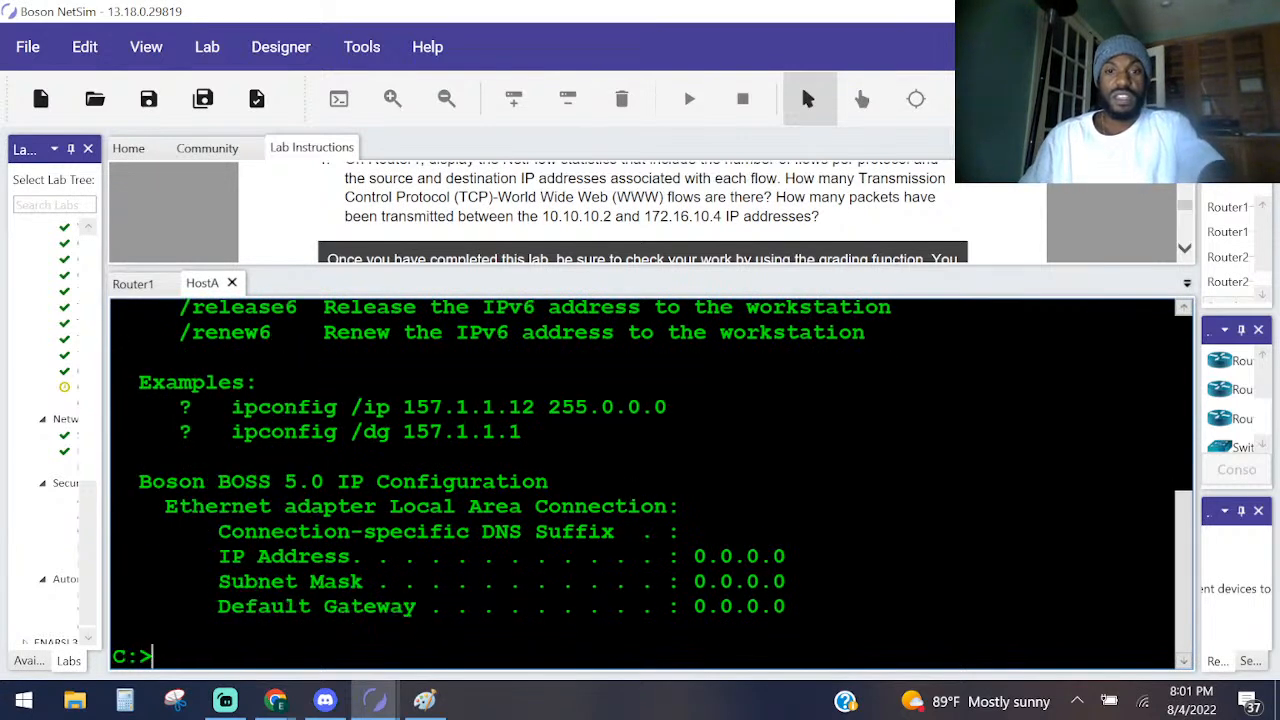
pyautogui.scroll(1, 620, 545)
pyautogui.scroll(3, 615, 540)
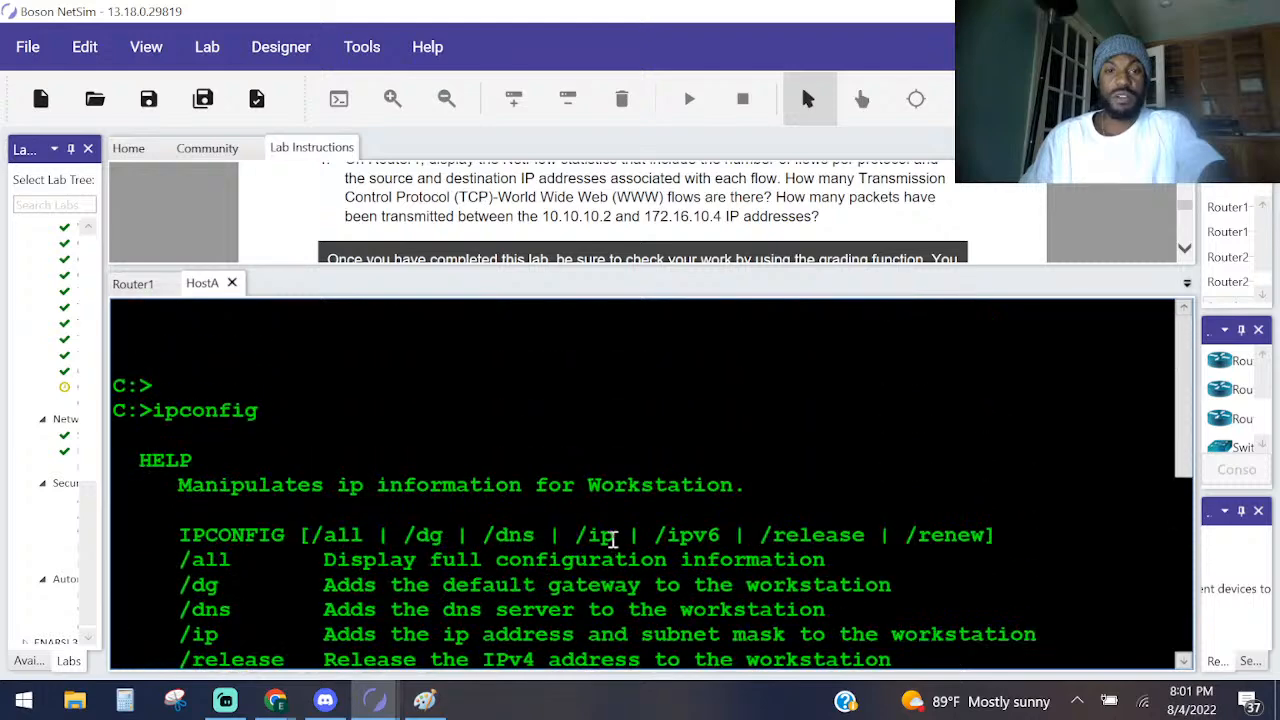
pyautogui.scroll(-5, 605, 530)
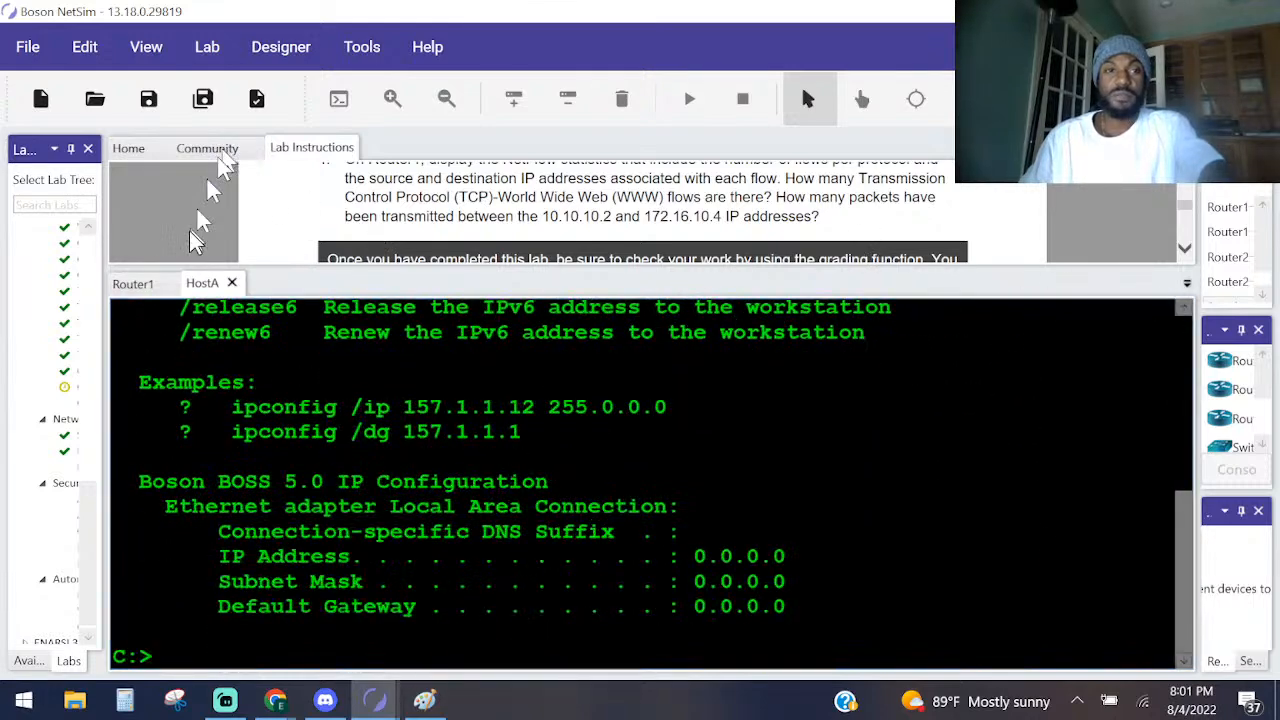
# Return to Router1's console and highlight source 10.10.10.2, destination 172.16.10.4 and the packet count in the first flow entry.
pyautogui.click(130, 284)
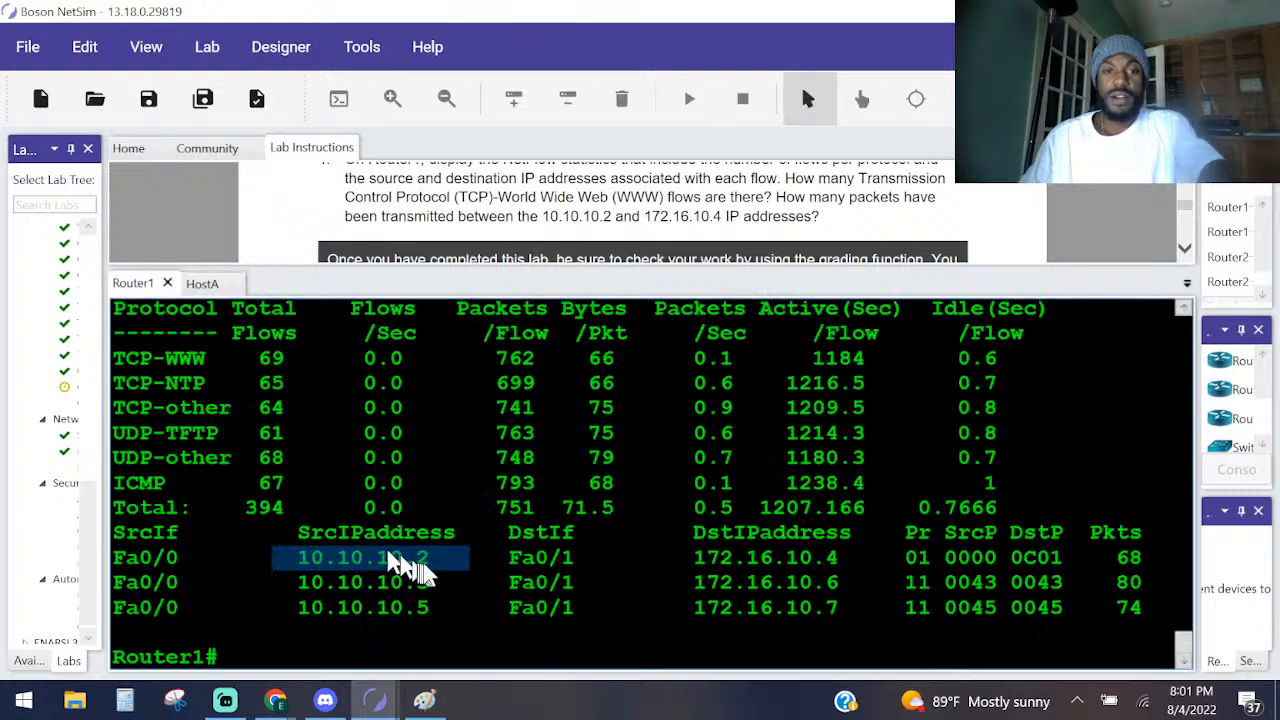
pyautogui.moveTo(430, 557); pyautogui.dragTo(245, 558)
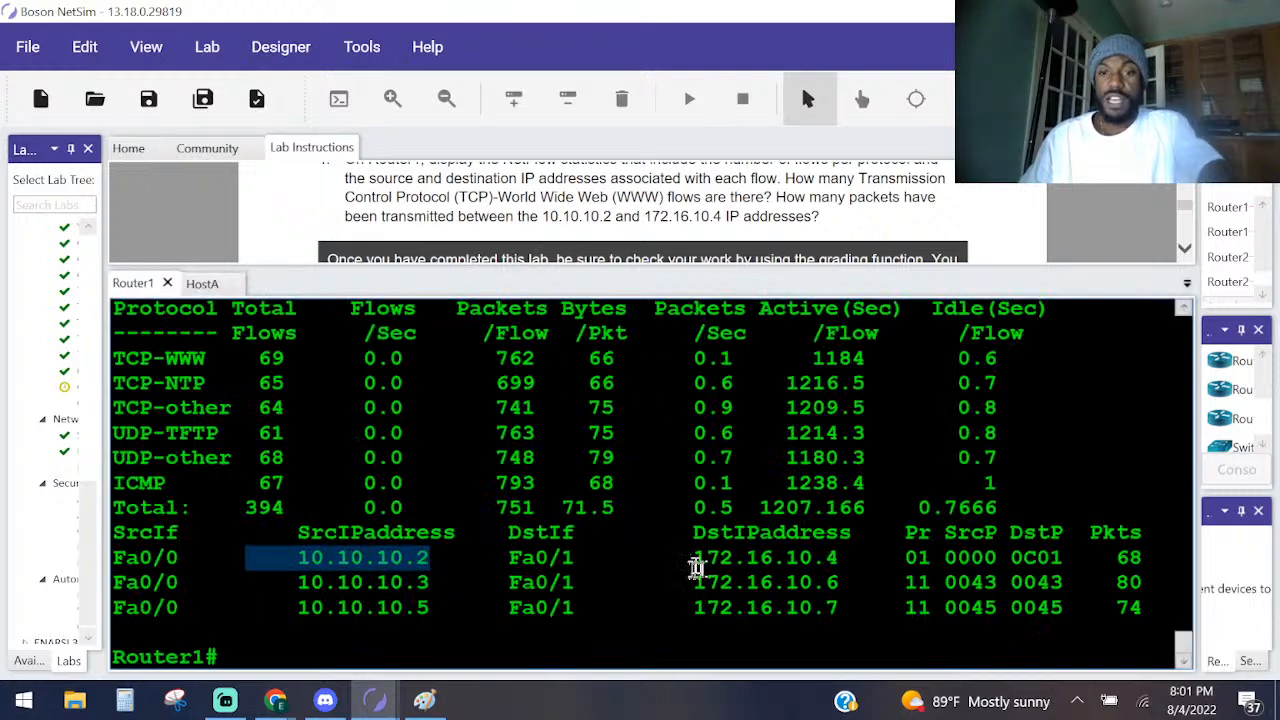
pyautogui.moveTo(694, 557); pyautogui.dragTo(918, 558)
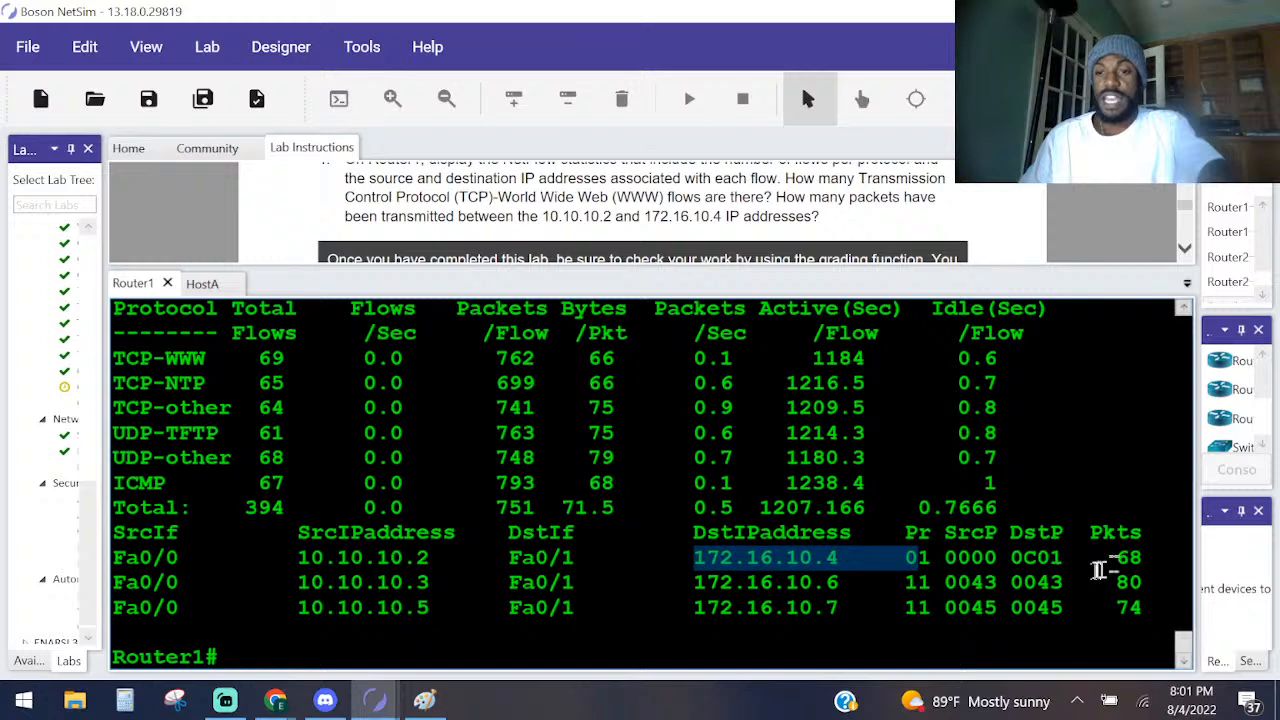
pyautogui.moveTo(1112, 558); pyautogui.dragTo(1143, 558)
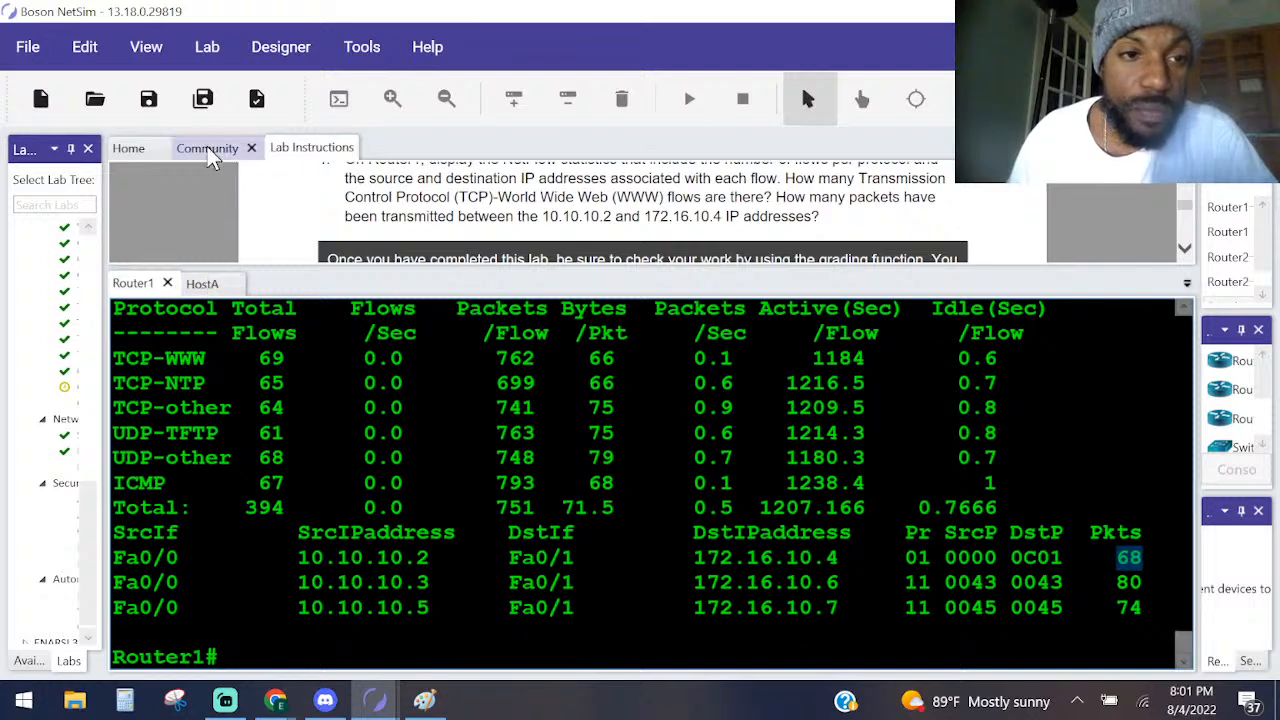
# Open Router3's console from the lab topology, enter privileged mode with ena, and run sh ip inter brief.
pyautogui.moveTo(375, 700)
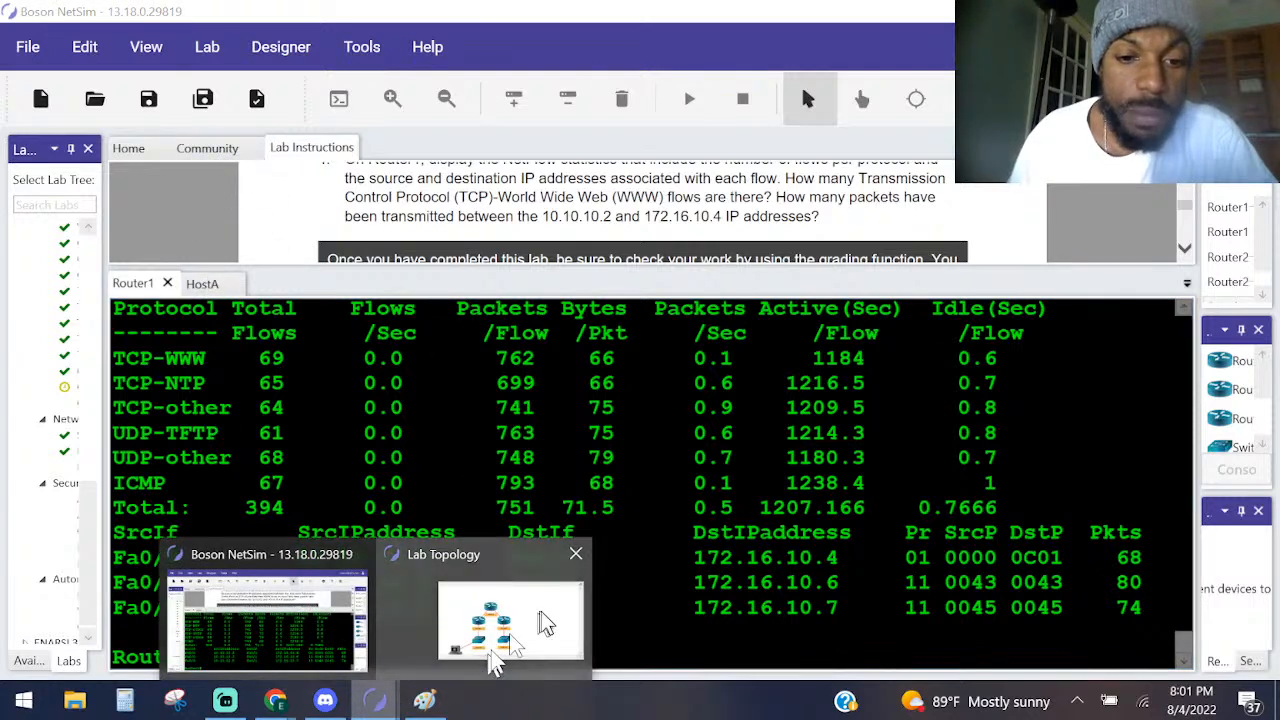
pyautogui.click(545, 625)
pyautogui.doubleClick(225, 290)
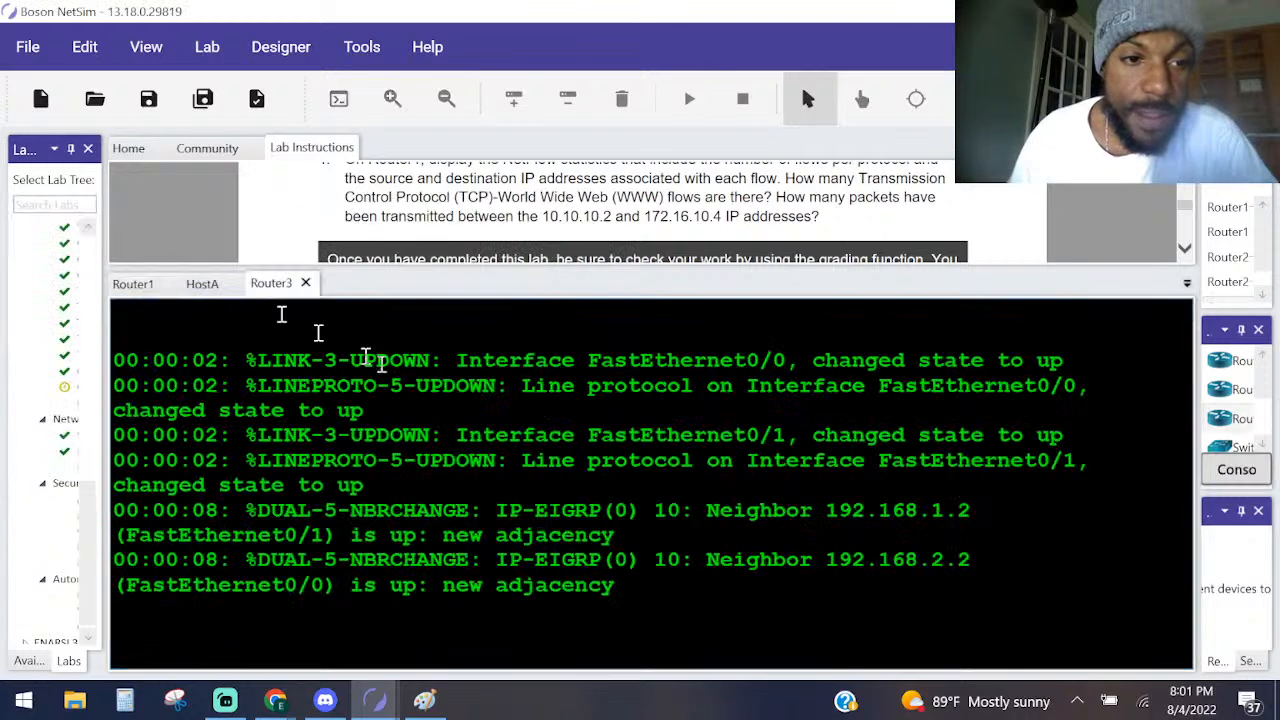
pyautogui.press('Return')
pyautogui.press('Return')
pyautogui.press('Return')
pyautogui.write('er3>e')
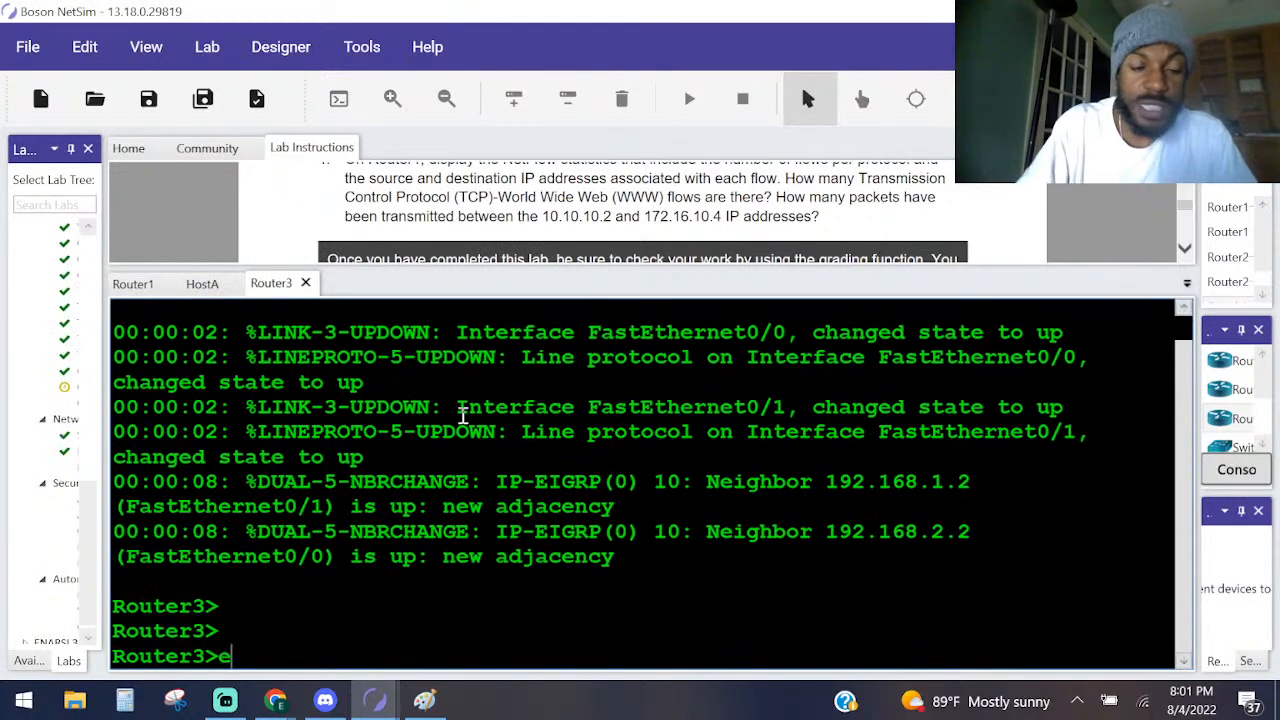
pyautogui.write('na')
pyautogui.press('Return')
pyautogui.write('sh ip inter brief')
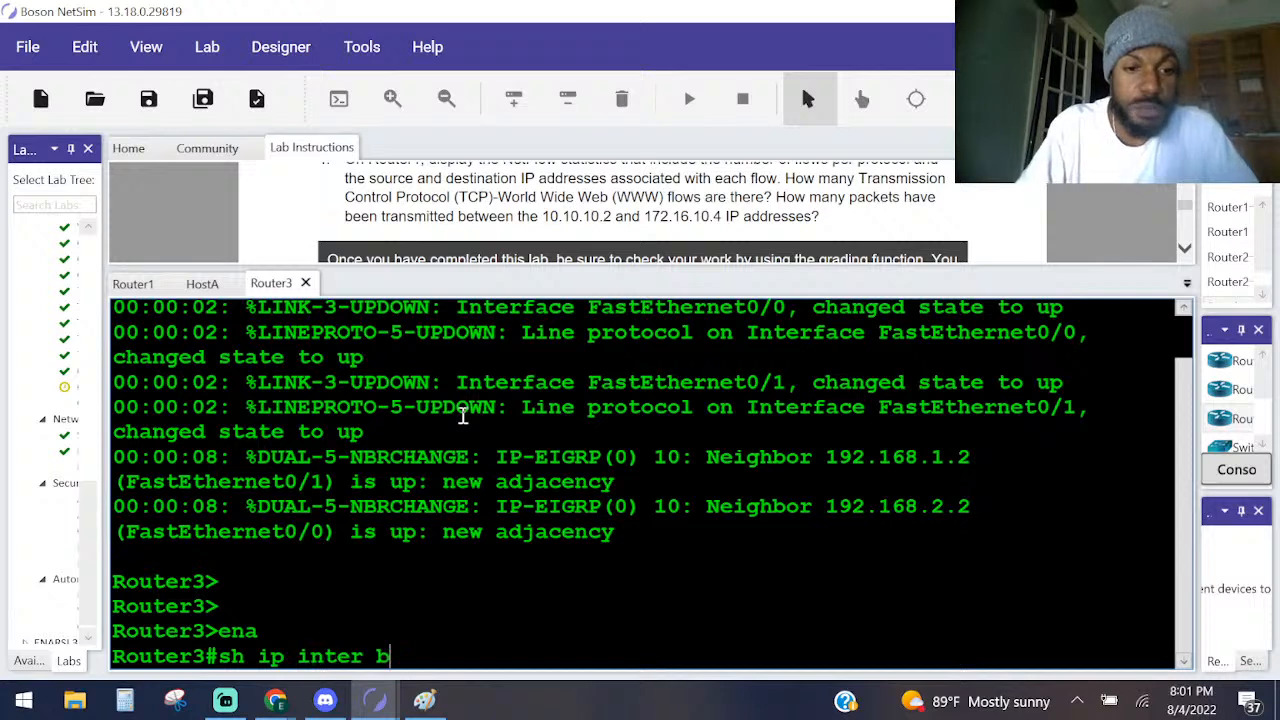
pyautogui.press('Return')
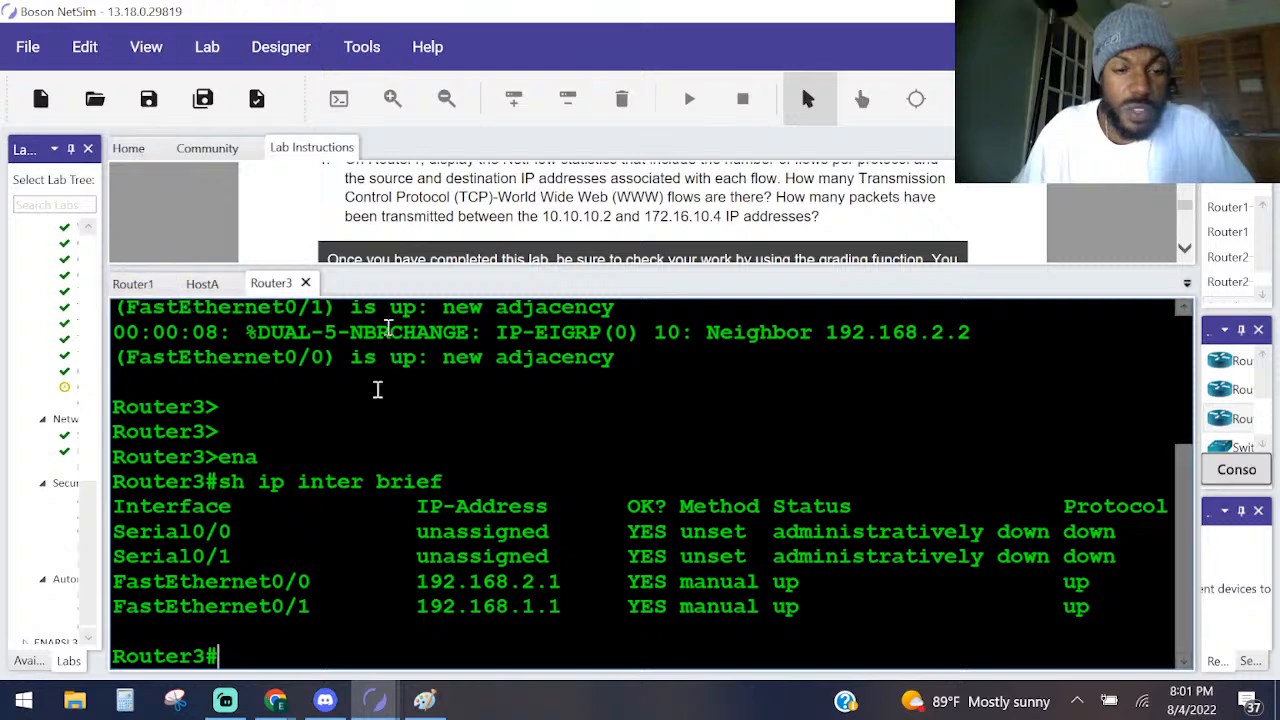
# Open Router2's console from the lab topology, enter privileged mode with ena, and run sho ip inter brief.
pyautogui.moveTo(372, 697)
pyautogui.click(533, 622)
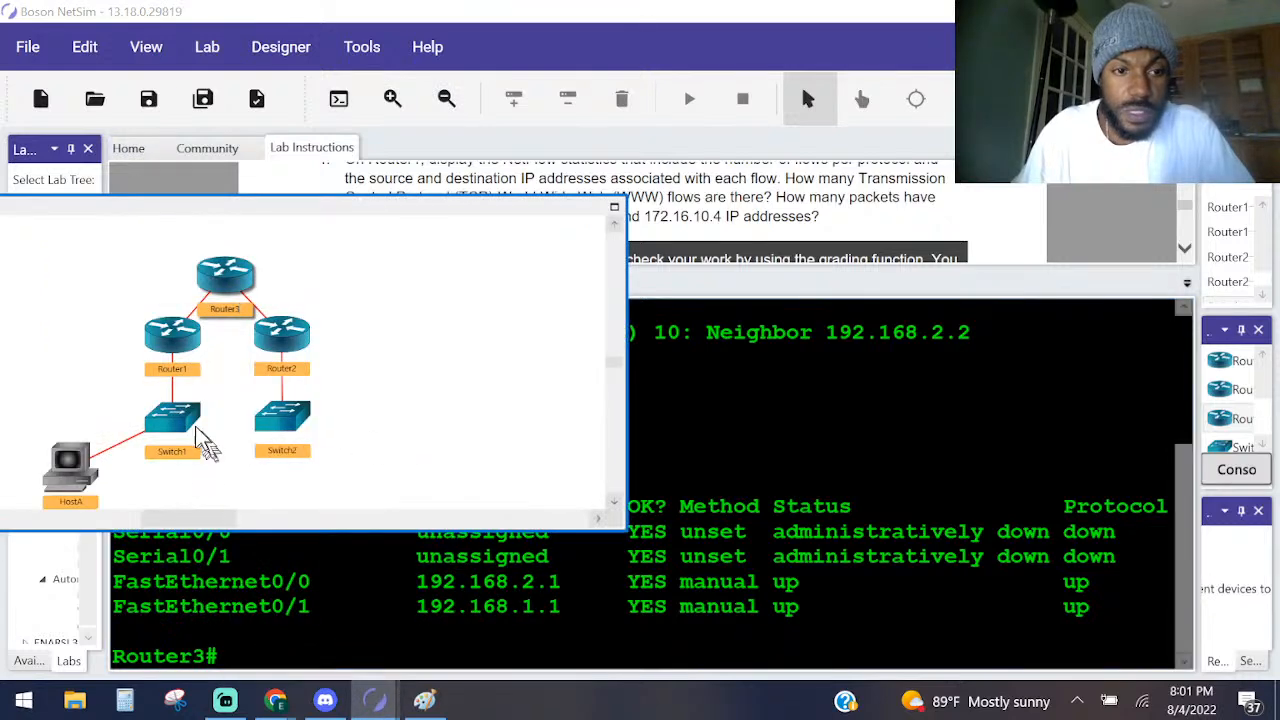
pyautogui.doubleClick(281, 339)
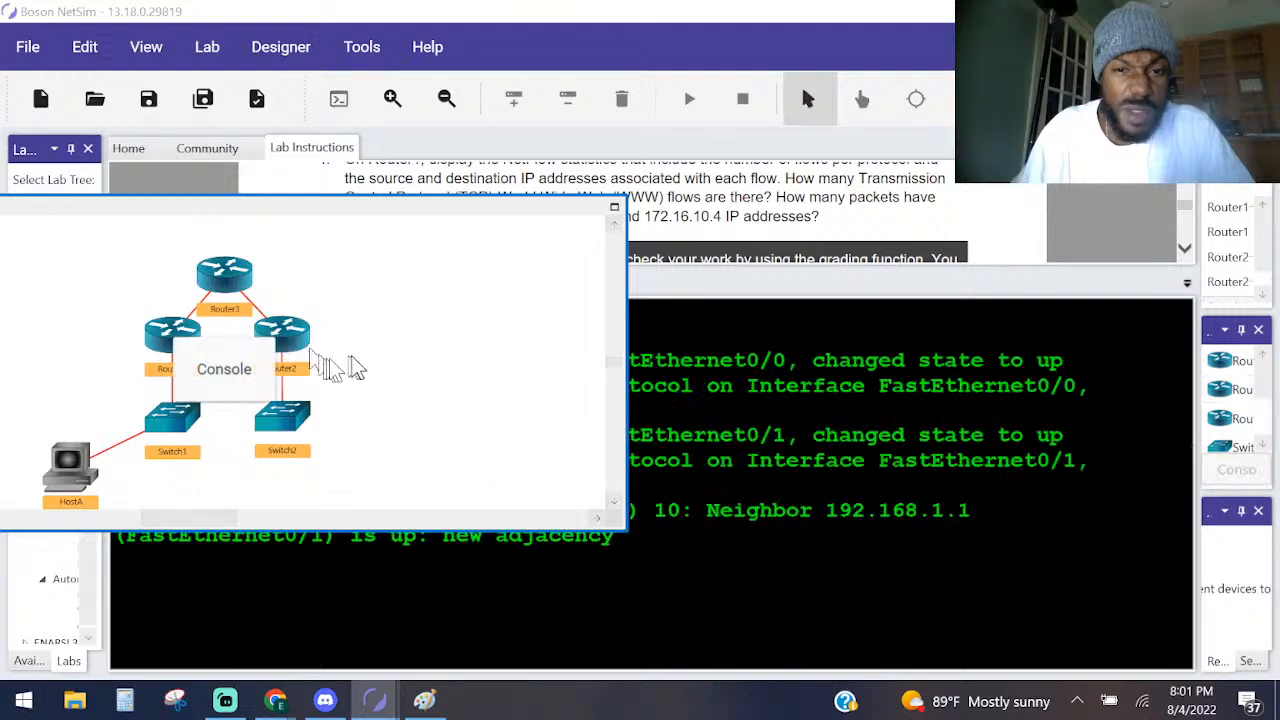
pyautogui.press('Return')
pyautogui.press('Return')
pyautogui.press('Return')
pyautogui.press('Return')
pyautogui.write('ena')
pyautogui.press('Return')
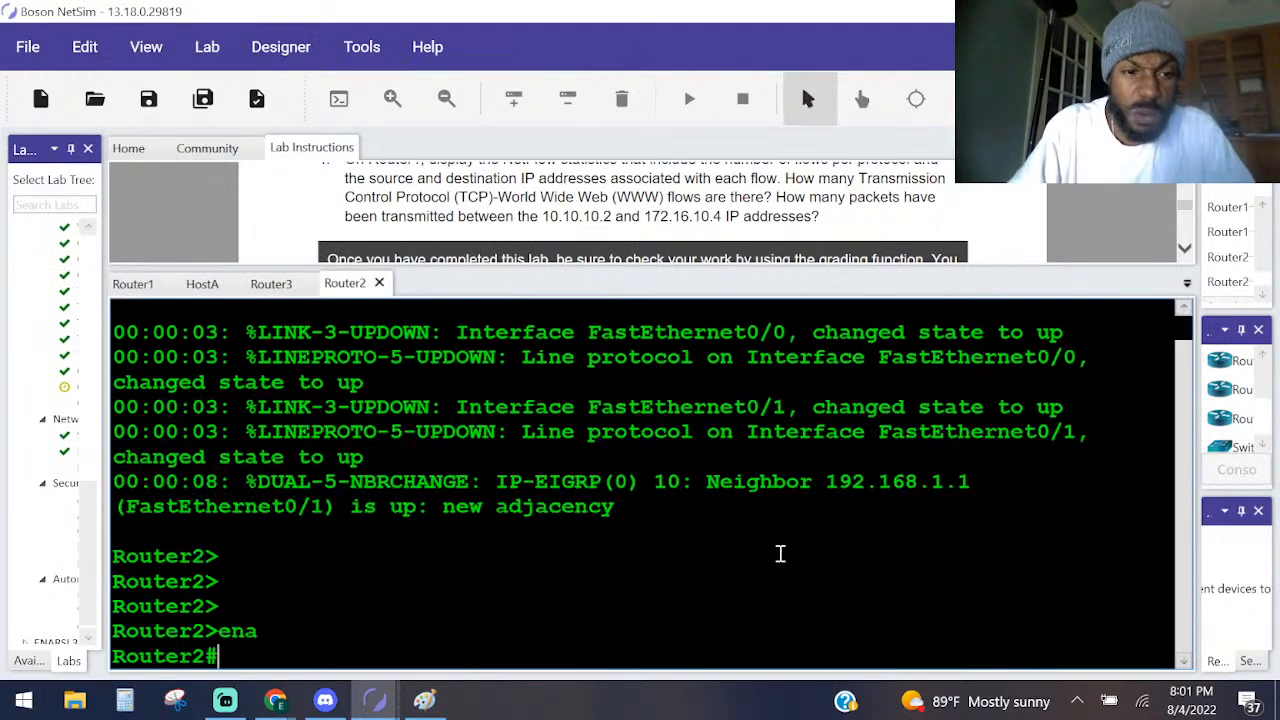
pyautogui.write('sho ip inter bri')
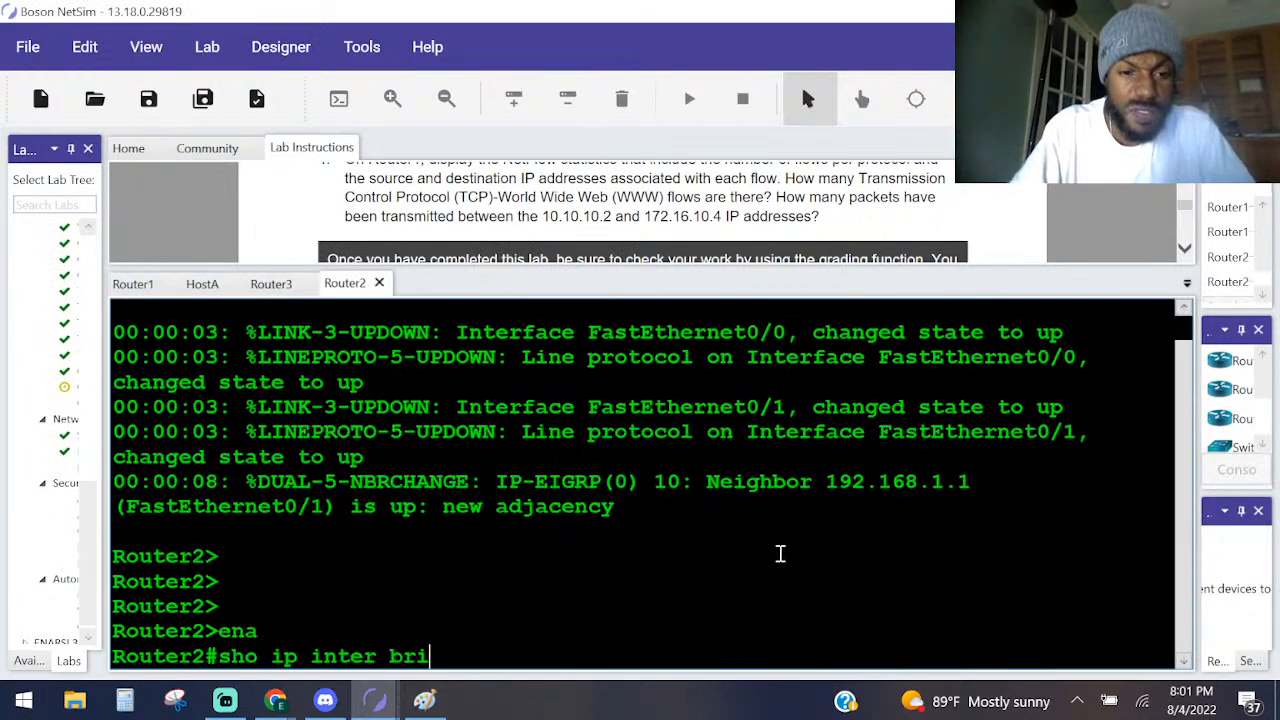
pyautogui.write('ef')
pyautogui.press('Return')
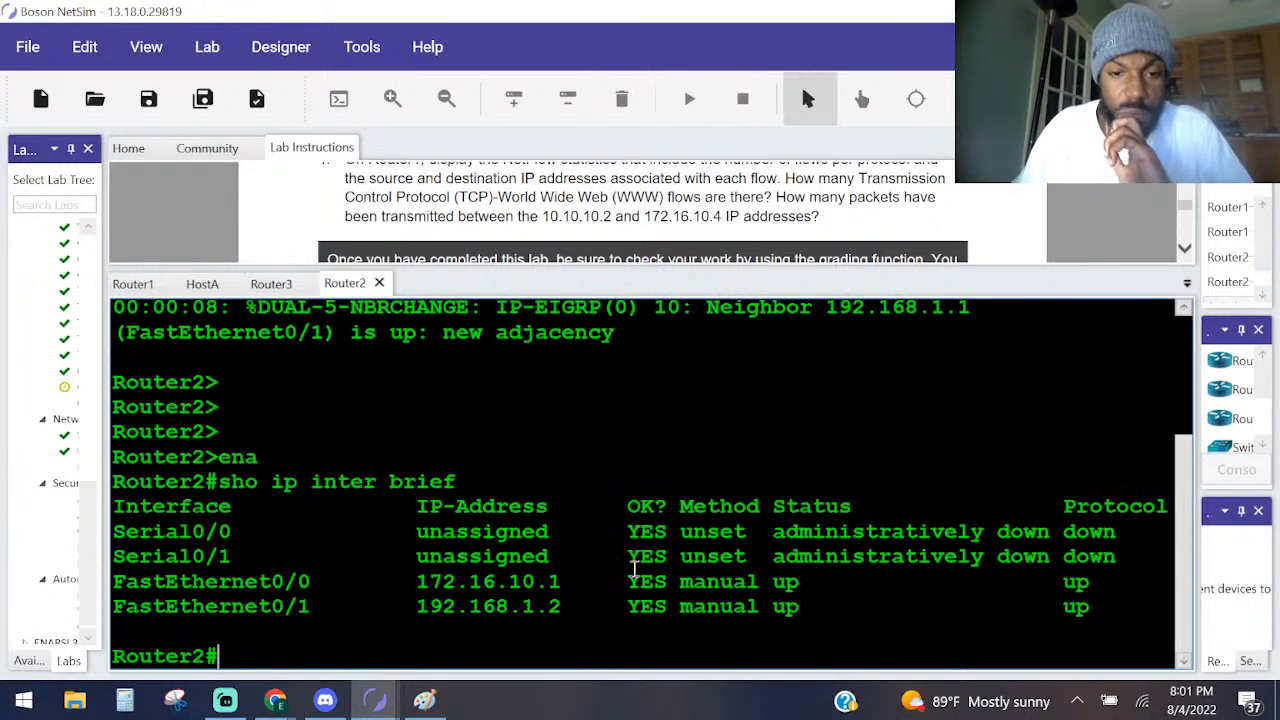
pyautogui.scroll(-5, 608, 200)
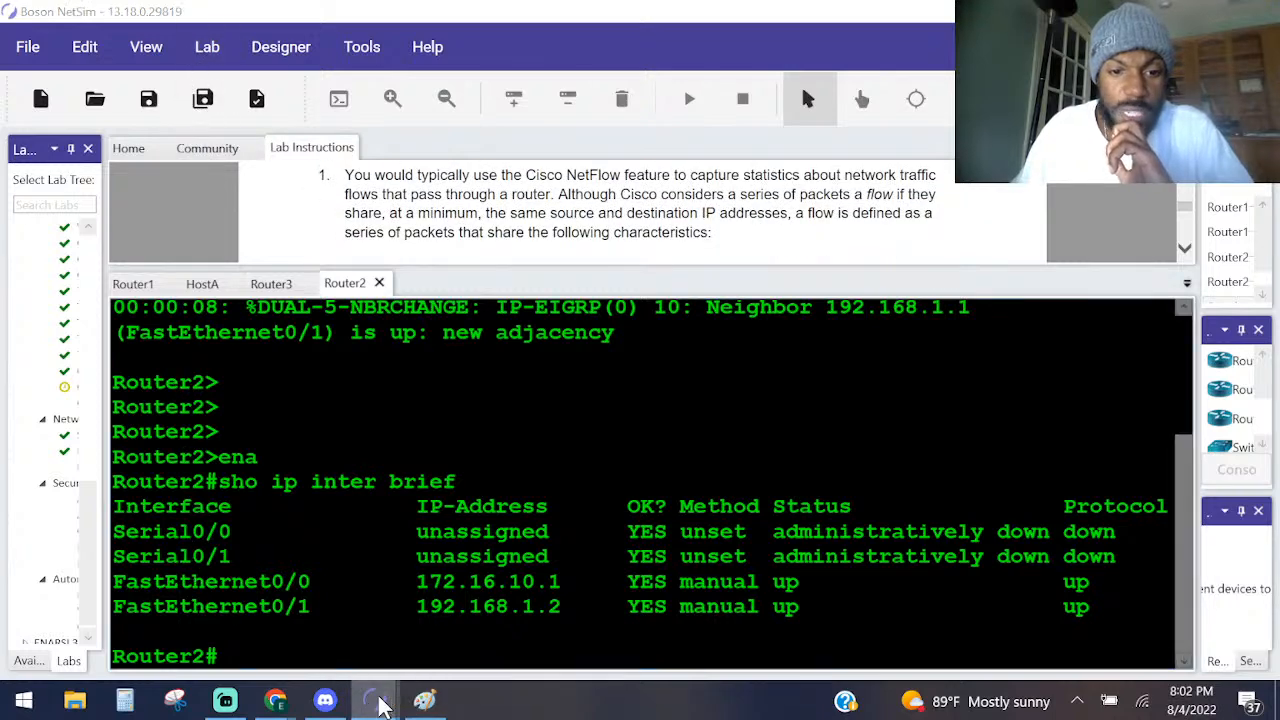
# Open Switch1's console from the lab topology, enter privileged mode, run sho ip inter brief, and look back through the output.
pyautogui.moveTo(380, 703)
pyautogui.click(455, 640)
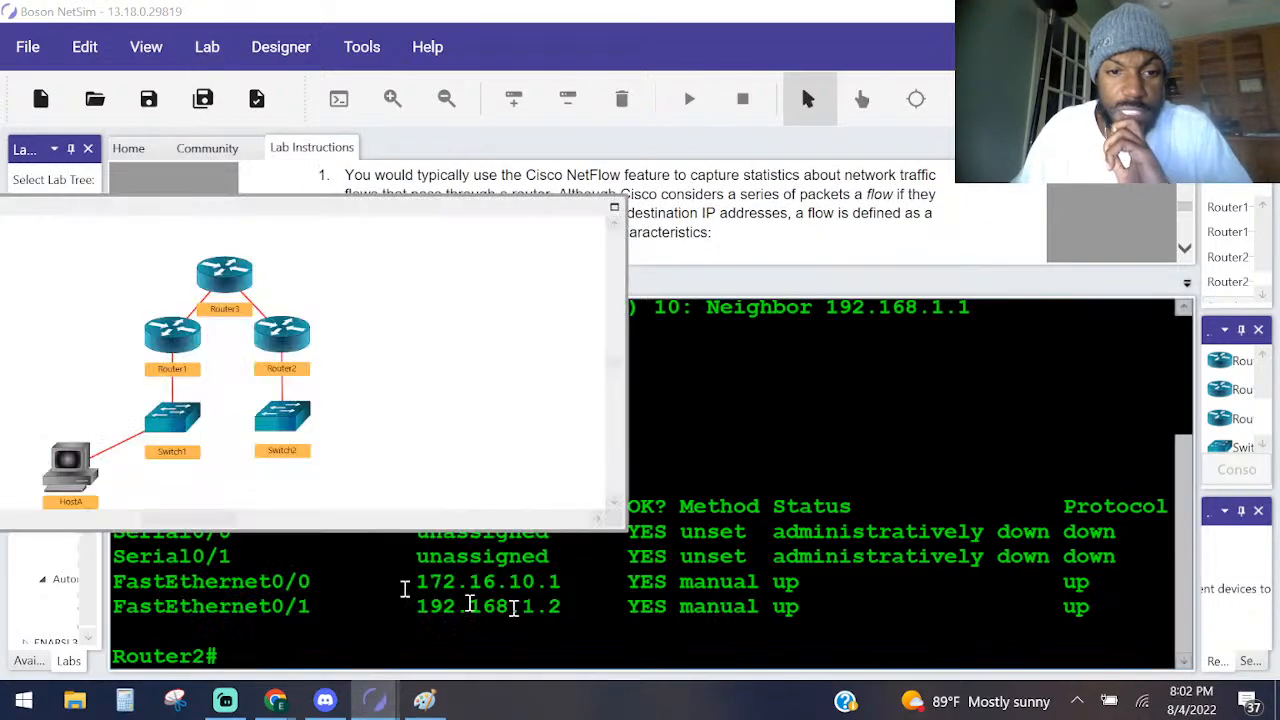
pyautogui.doubleClick(172, 418)
pyautogui.press('Return')
pyautogui.press('Return')
pyautogui.press('Return')
pyautogui.press('Return')
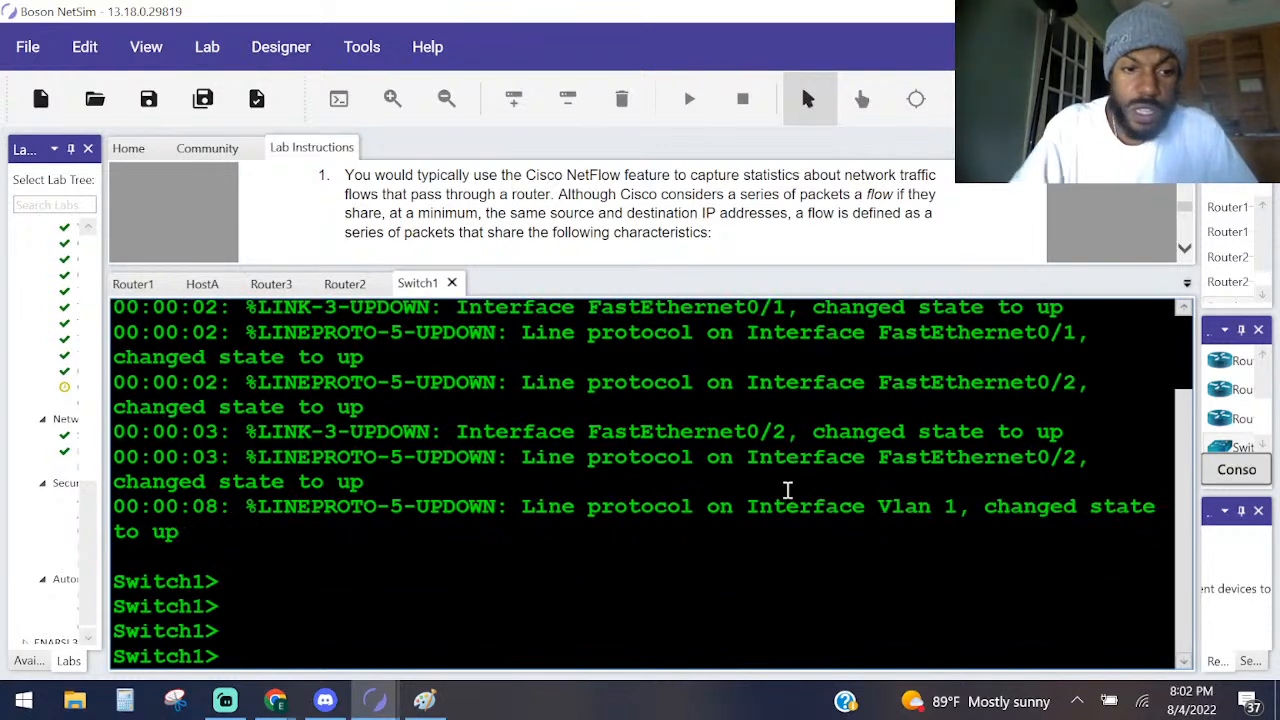
pyautogui.write('ena')
pyautogui.press('Return')
pyautogui.write('sho ip inter vl')
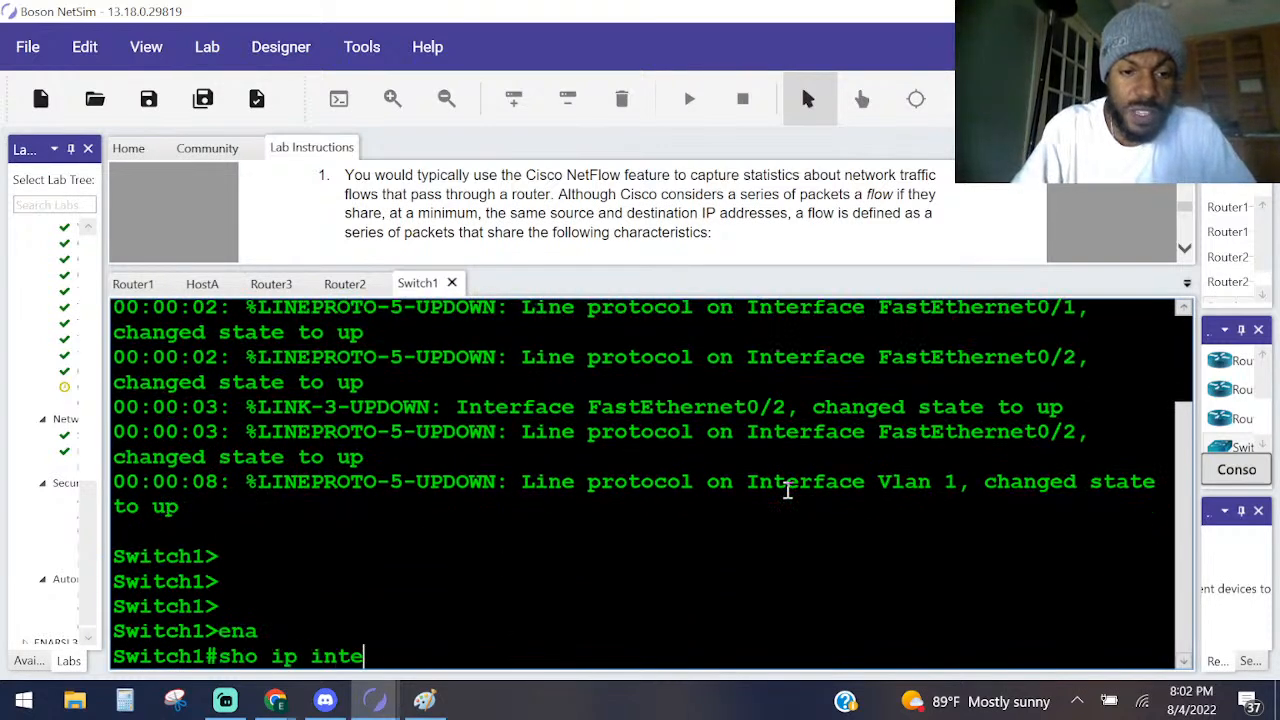
pyautogui.press('BackSpace')
pyautogui.press('BackSpace')
pyautogui.write('brief')
pyautogui.press('Return')
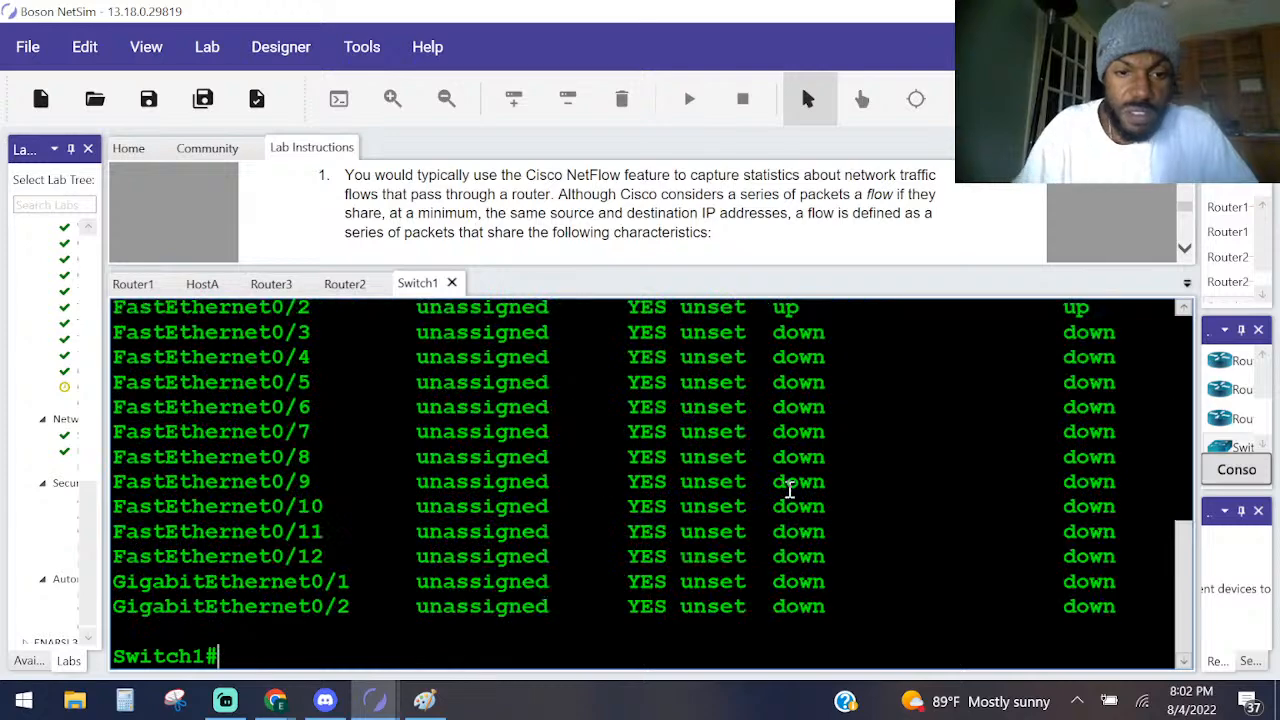
pyautogui.scroll(5, 766, 457)
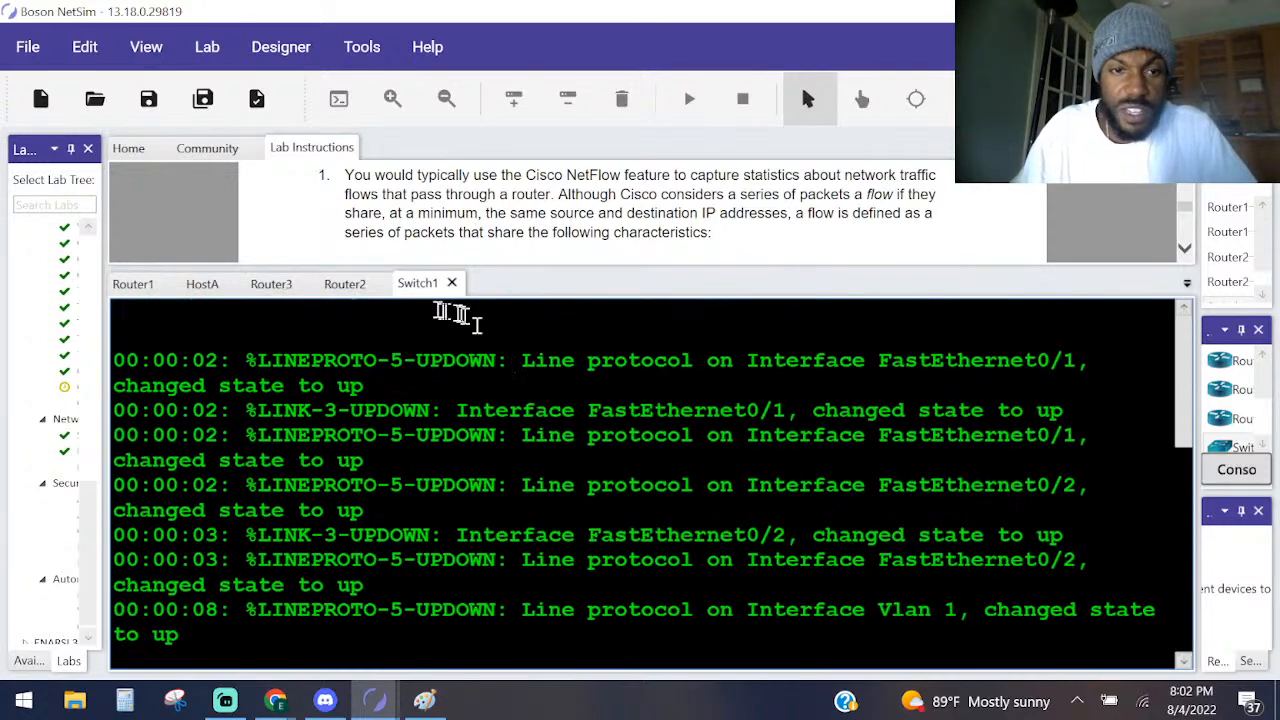
# Read through the lab solution's NetFlow configuration steps down to step 9 on the SCTP flow-export collector.
pyautogui.scroll(-5, 430, 190)
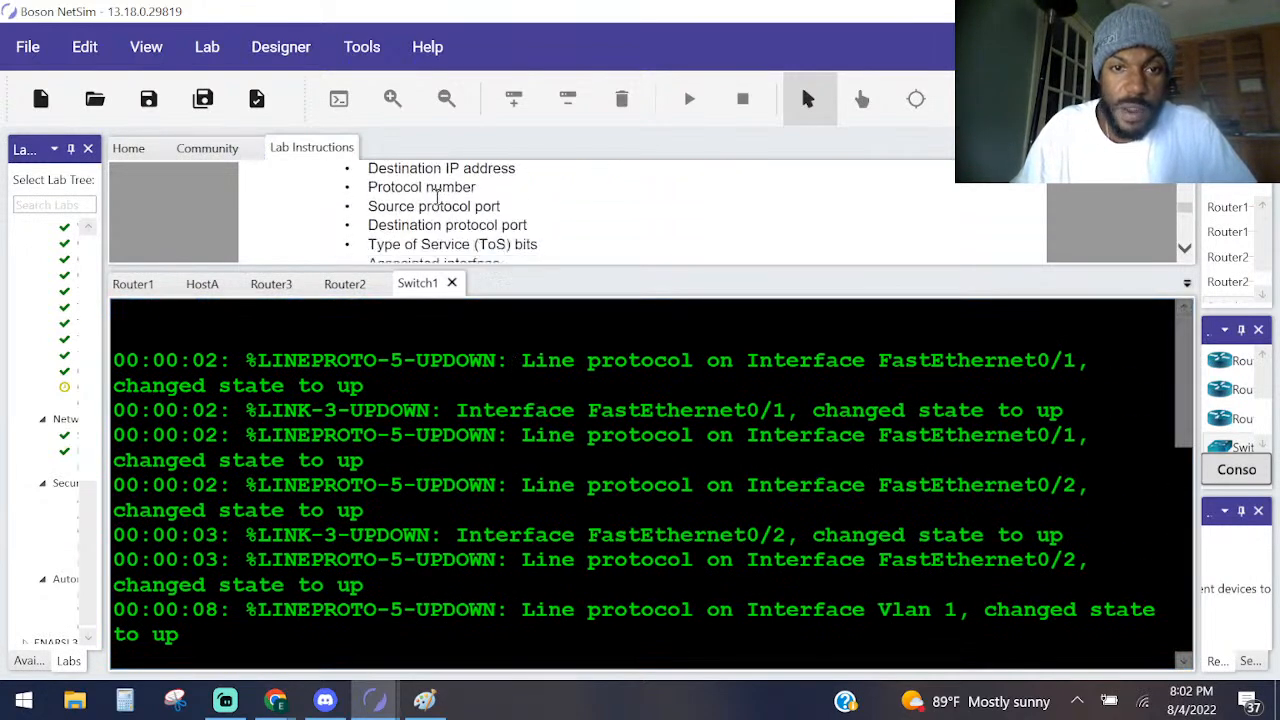
pyautogui.scroll(-8, 632, 230)
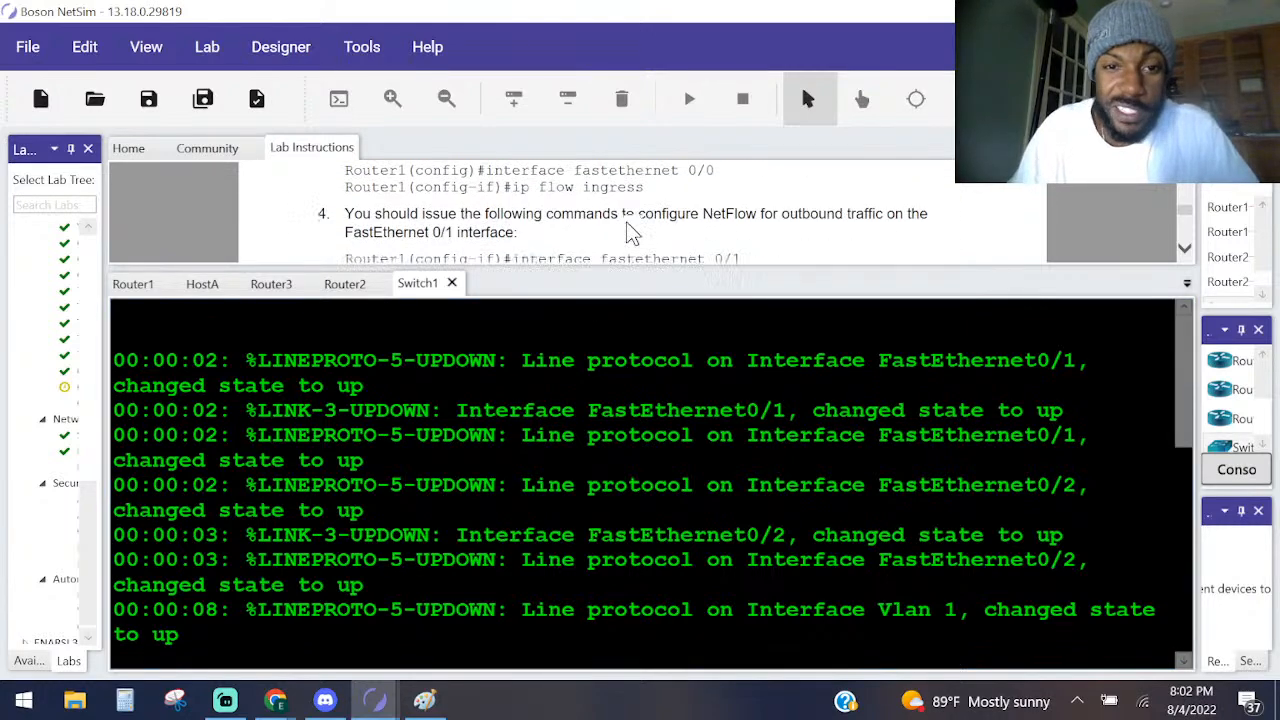
pyautogui.scroll(-10, 628, 236)
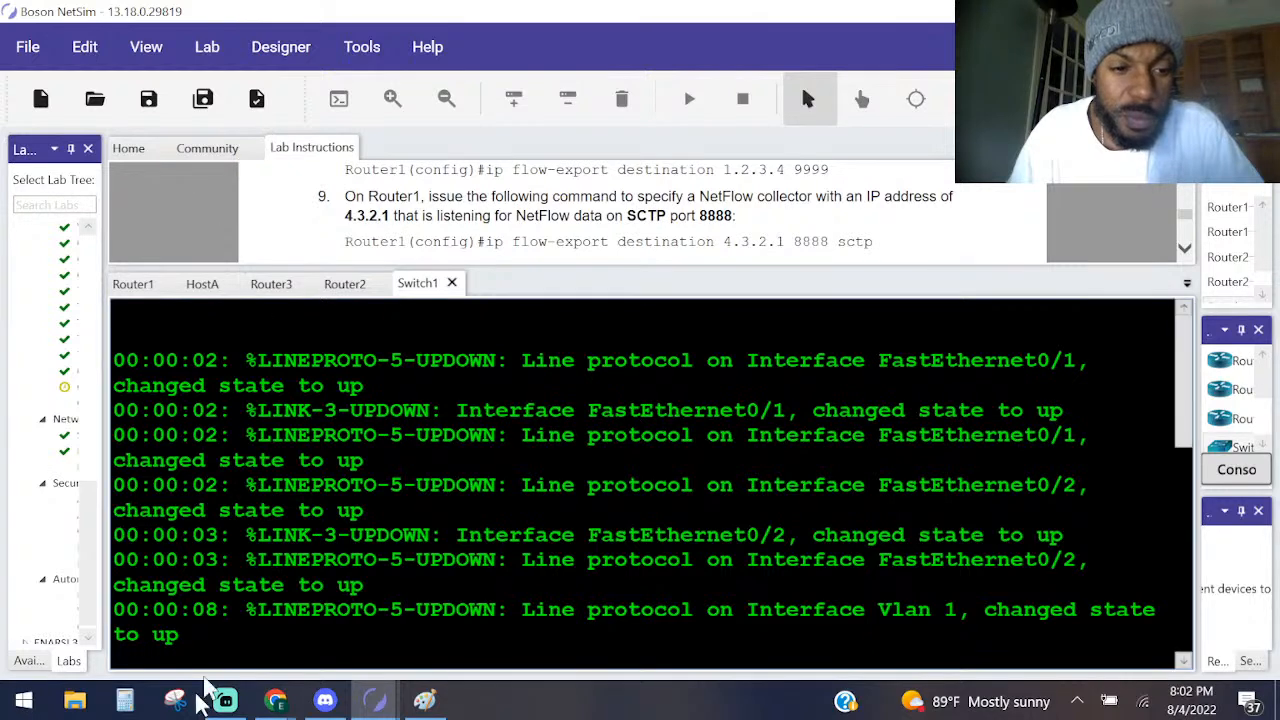
pyautogui.moveTo(372, 697)
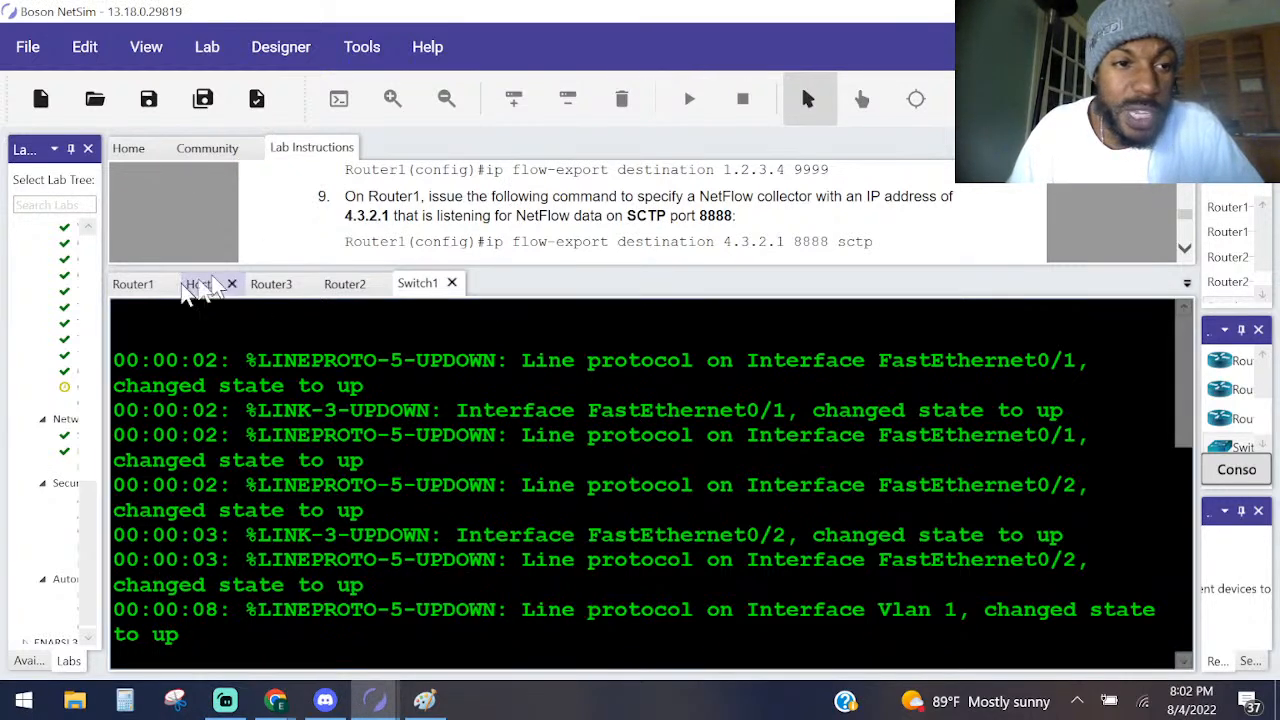
# Return to Router1's console and highlight source 10.10.10.2, destination interface Fa0/1 and destination 172.16.10.4 in the first flow entry.
pyautogui.click(133, 284)
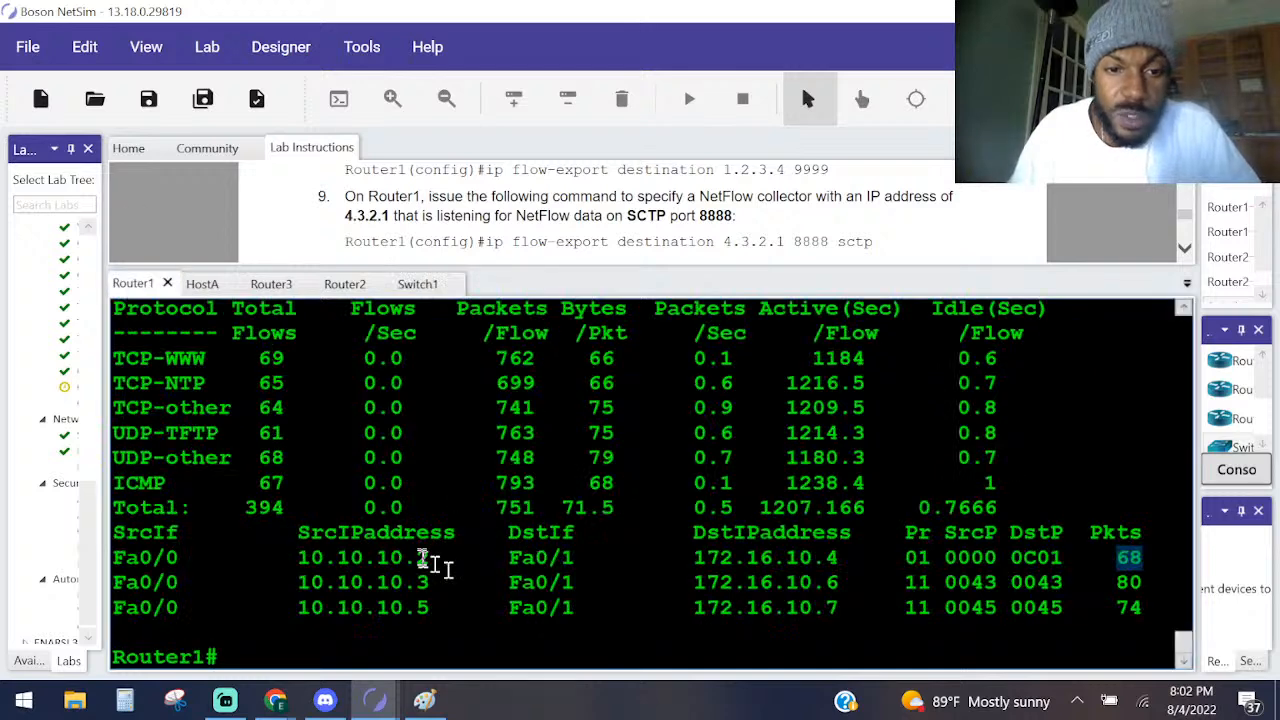
pyautogui.moveTo(468, 560); pyautogui.dragTo(277, 566)
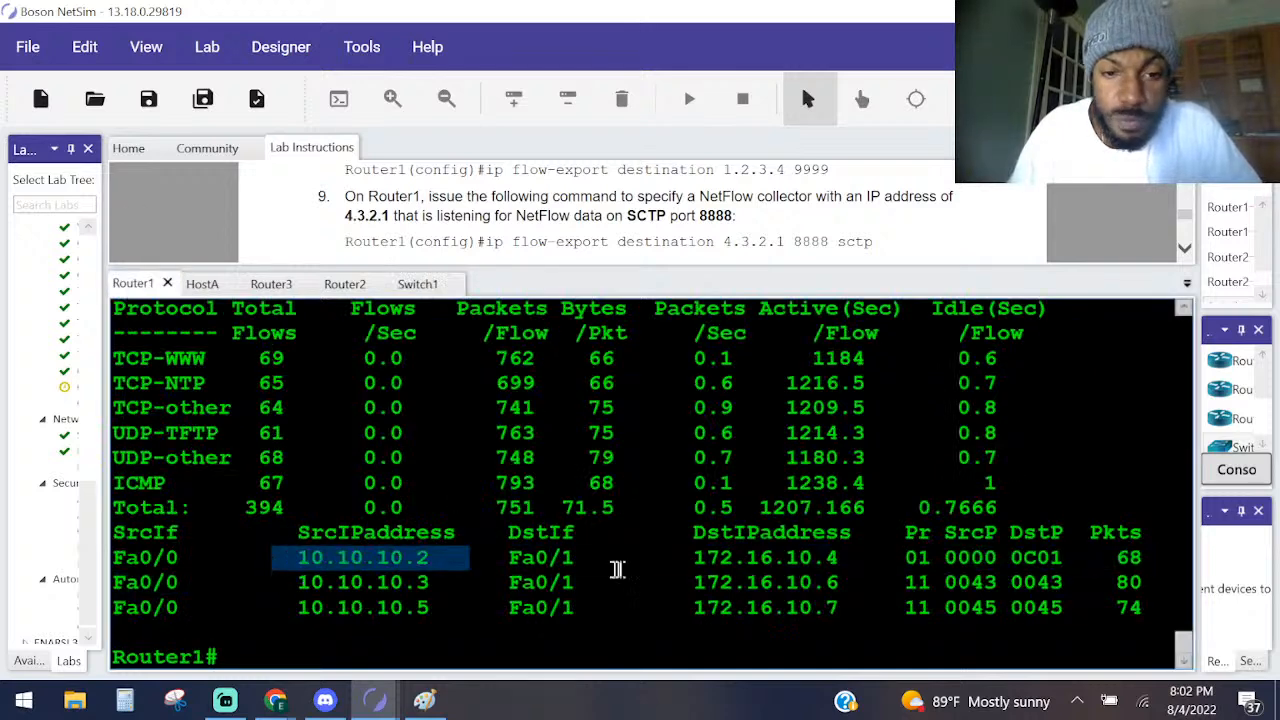
pyautogui.doubleClick(531, 563)
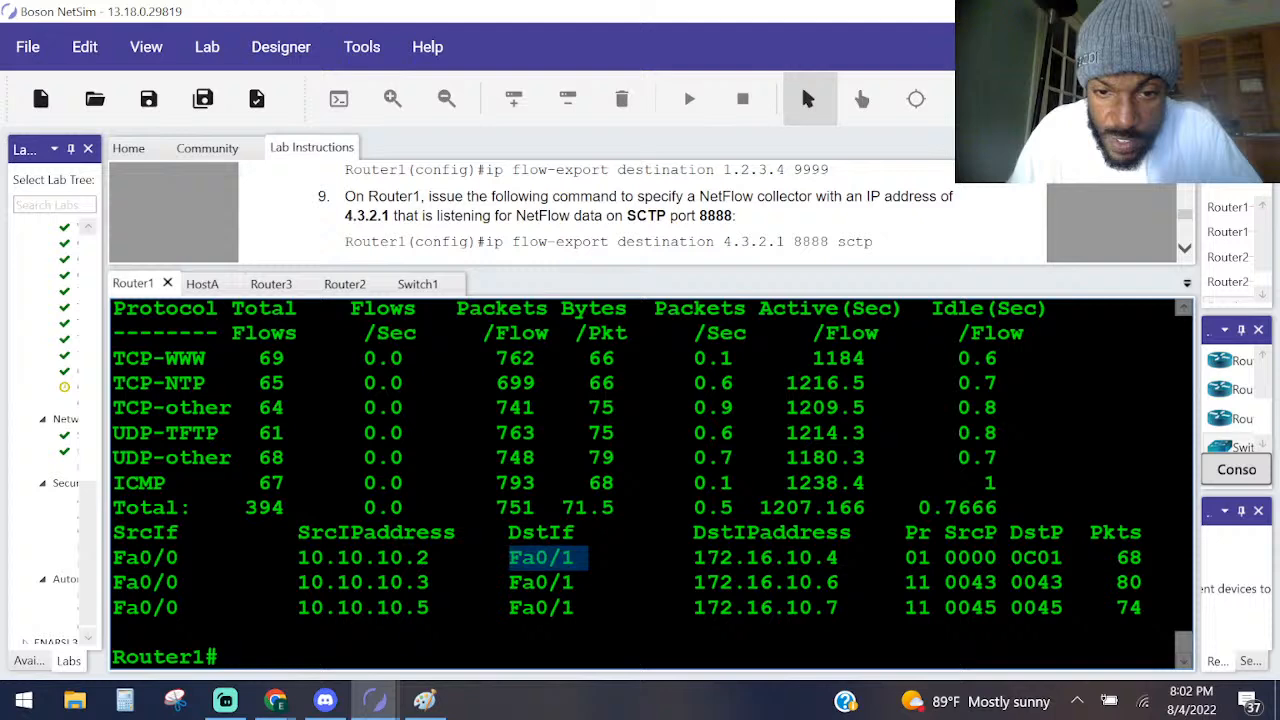
pyautogui.click(695, 558)
pyautogui.moveTo(695, 558); pyautogui.dragTo(836, 558)
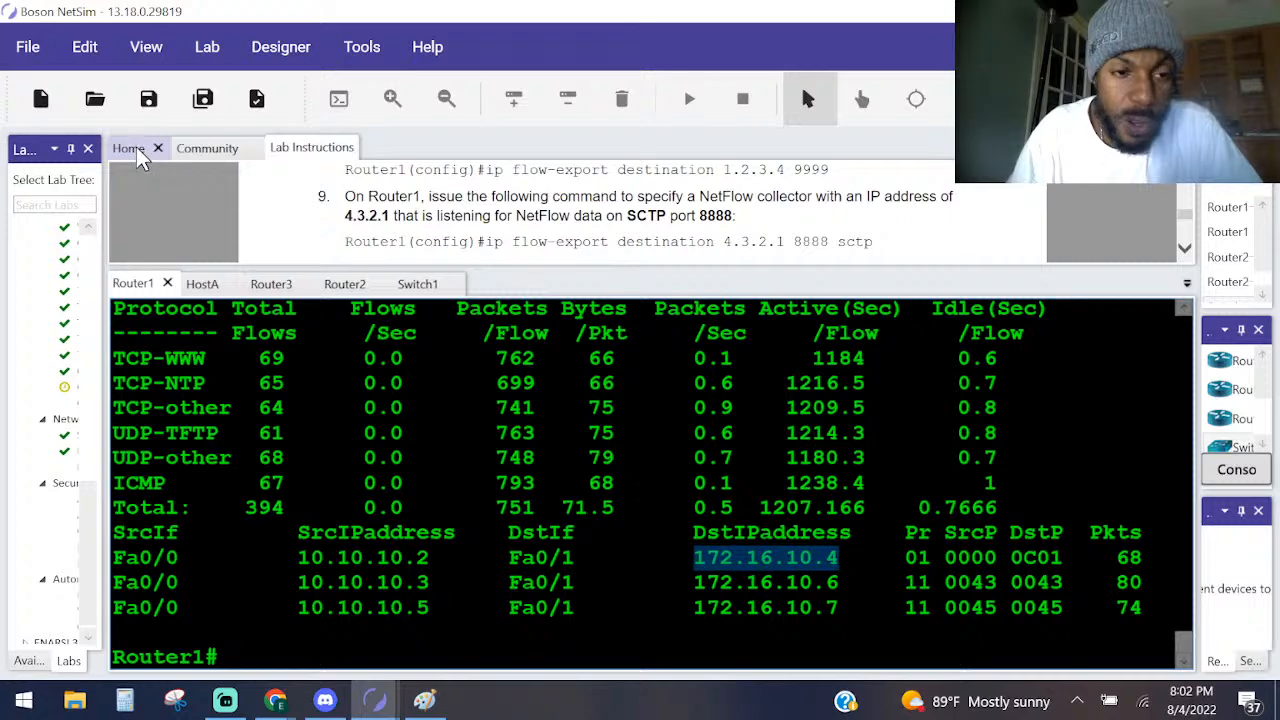
# Open HostA's console from the lab topology, look back through its ipconfig output, and return to a fresh prompt.
pyautogui.moveTo(425, 700)
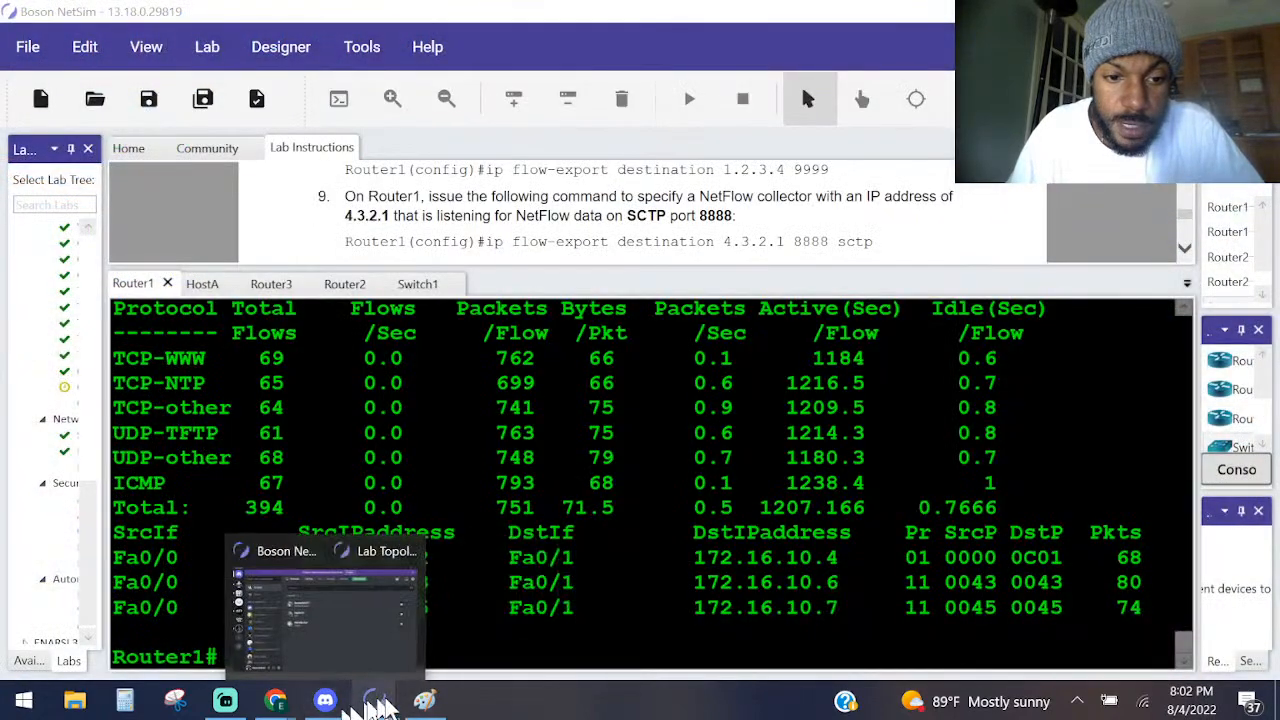
pyautogui.moveTo(375, 700)
pyautogui.click(563, 614)
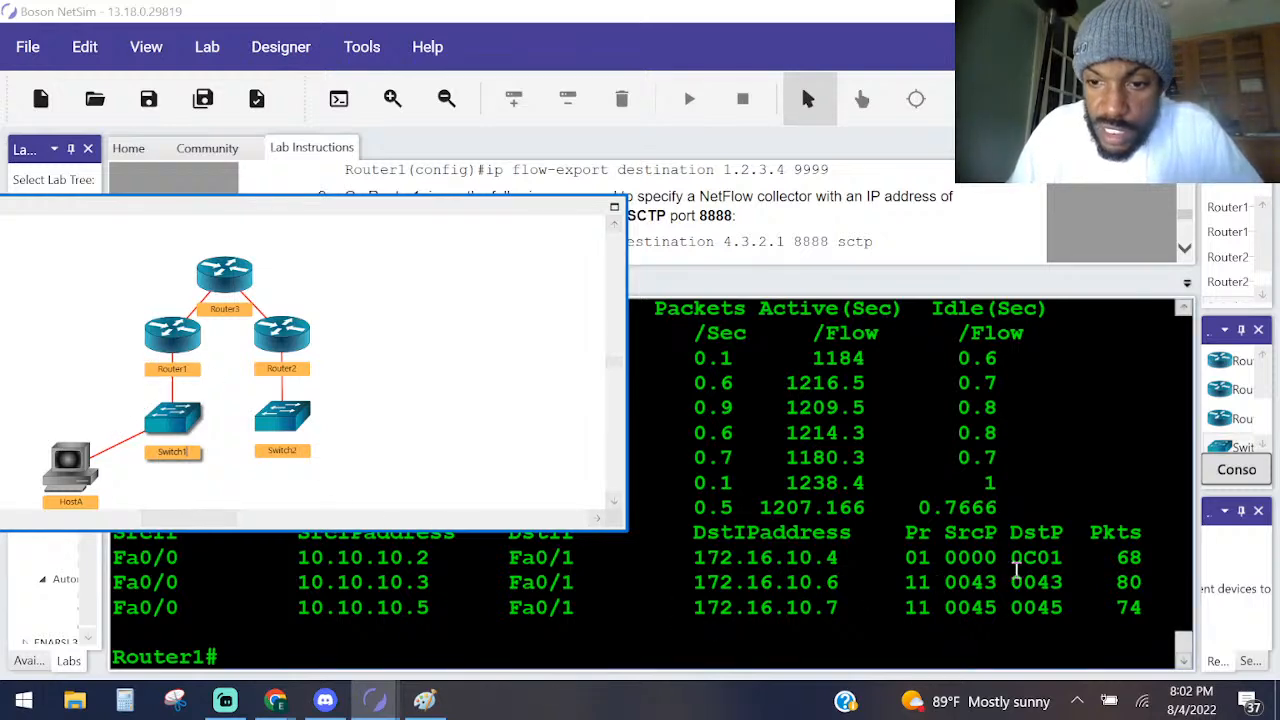
pyautogui.doubleClick(70, 464)
pyautogui.scroll(5, 610, 452)
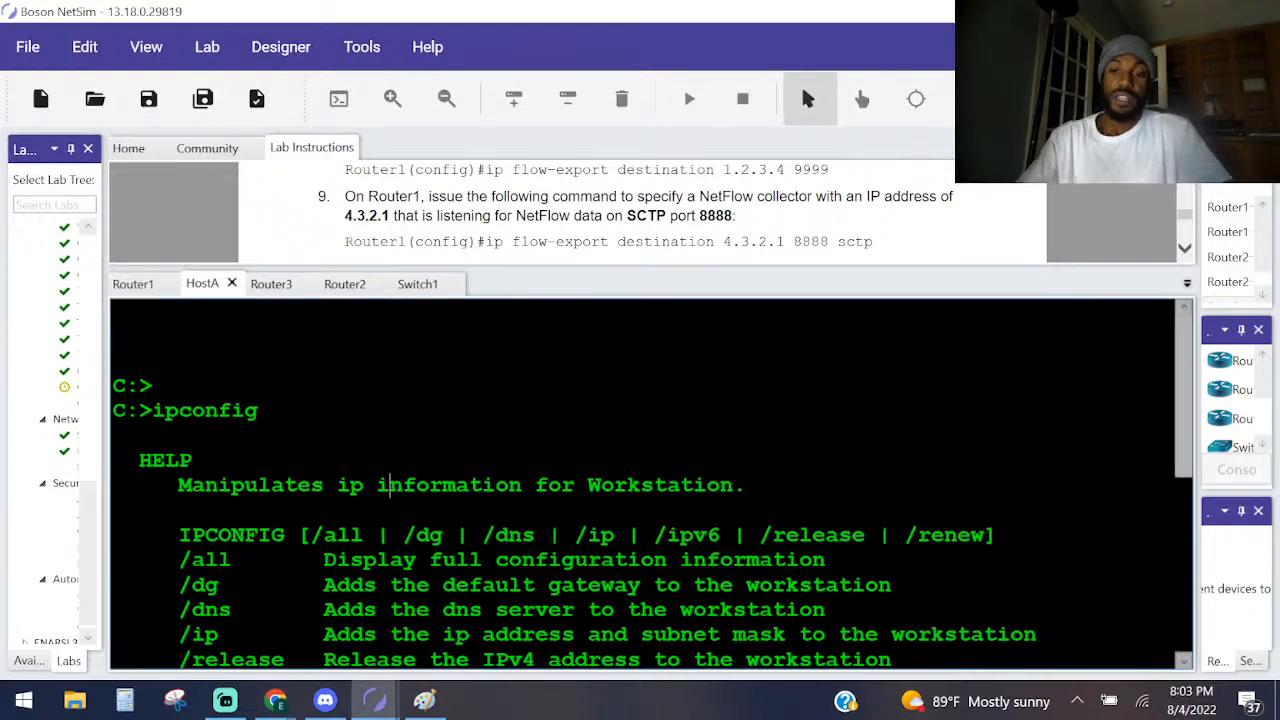
pyautogui.press('Return')
pyautogui.press('Return')
pyautogui.press('Return')
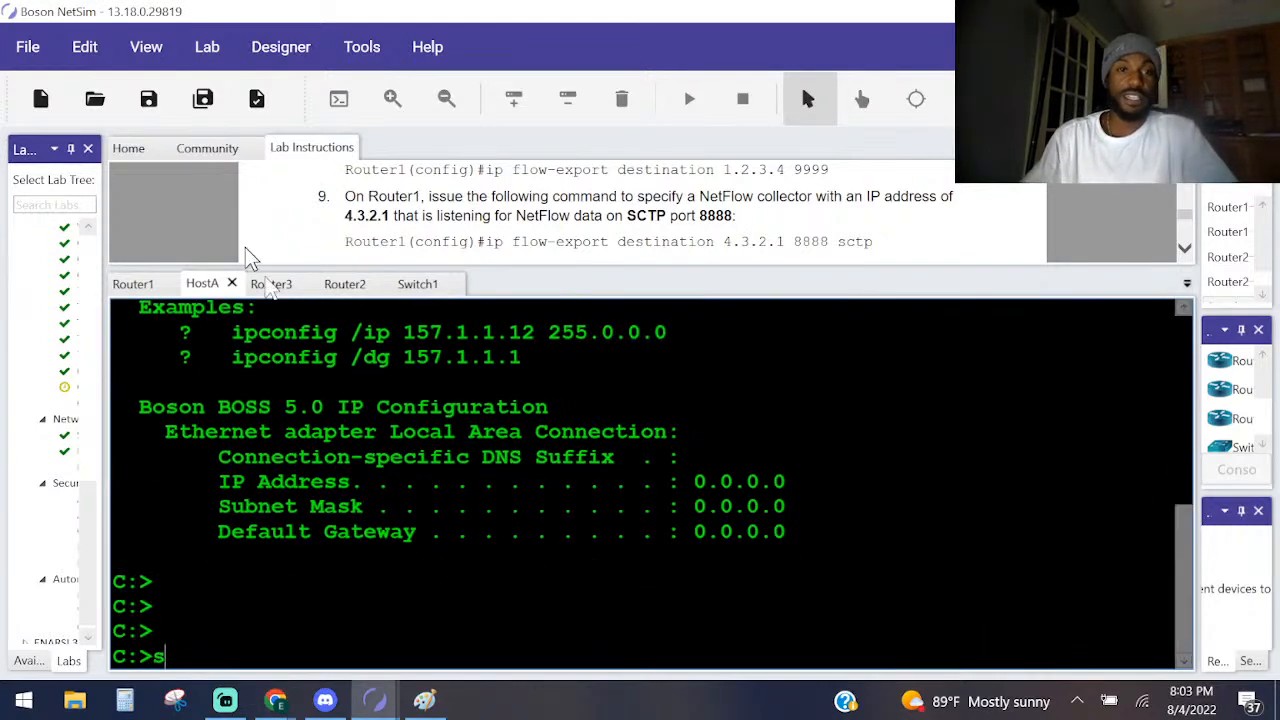
# In Router1's console, run sh cdp neighbors to list the directly connected devices.
pyautogui.click(133, 284)
pyautogui.write('sh cdp n')
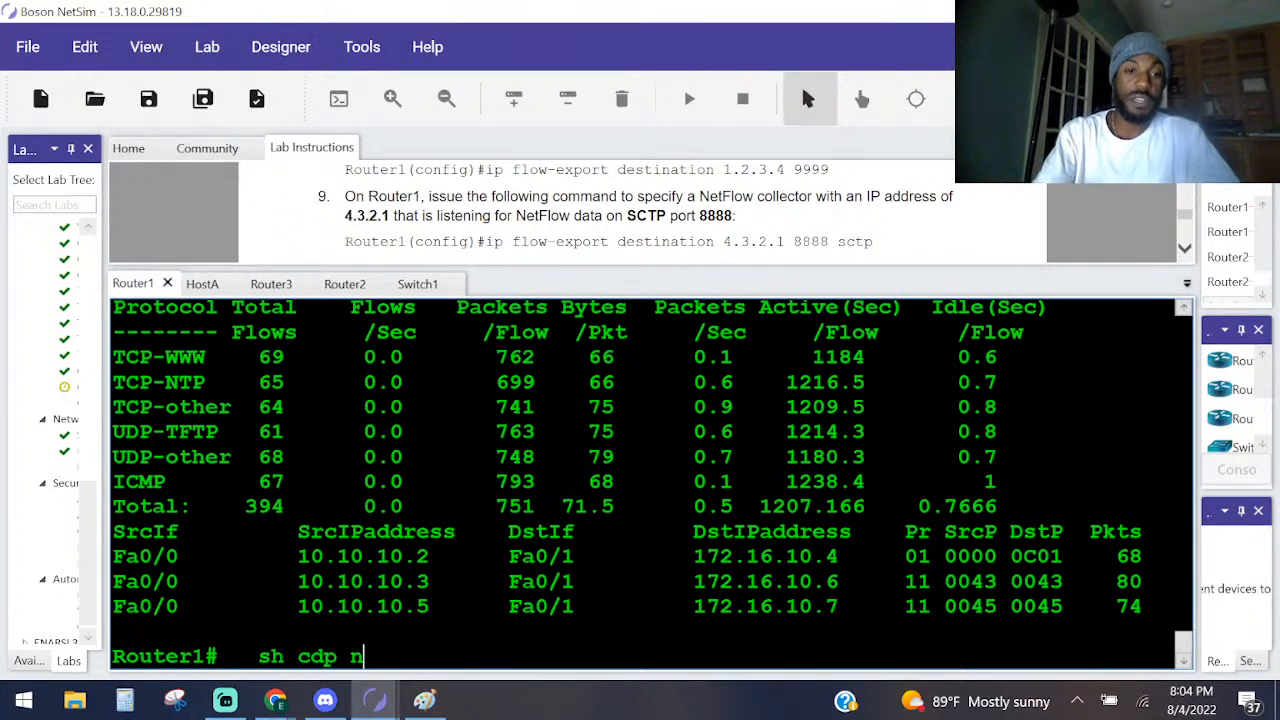
pyautogui.write('e')
pyautogui.press('Return')
# Extend the previous CDP command on Router1 and run sh cdp neighbors detail.
pyautogui.press('Up')
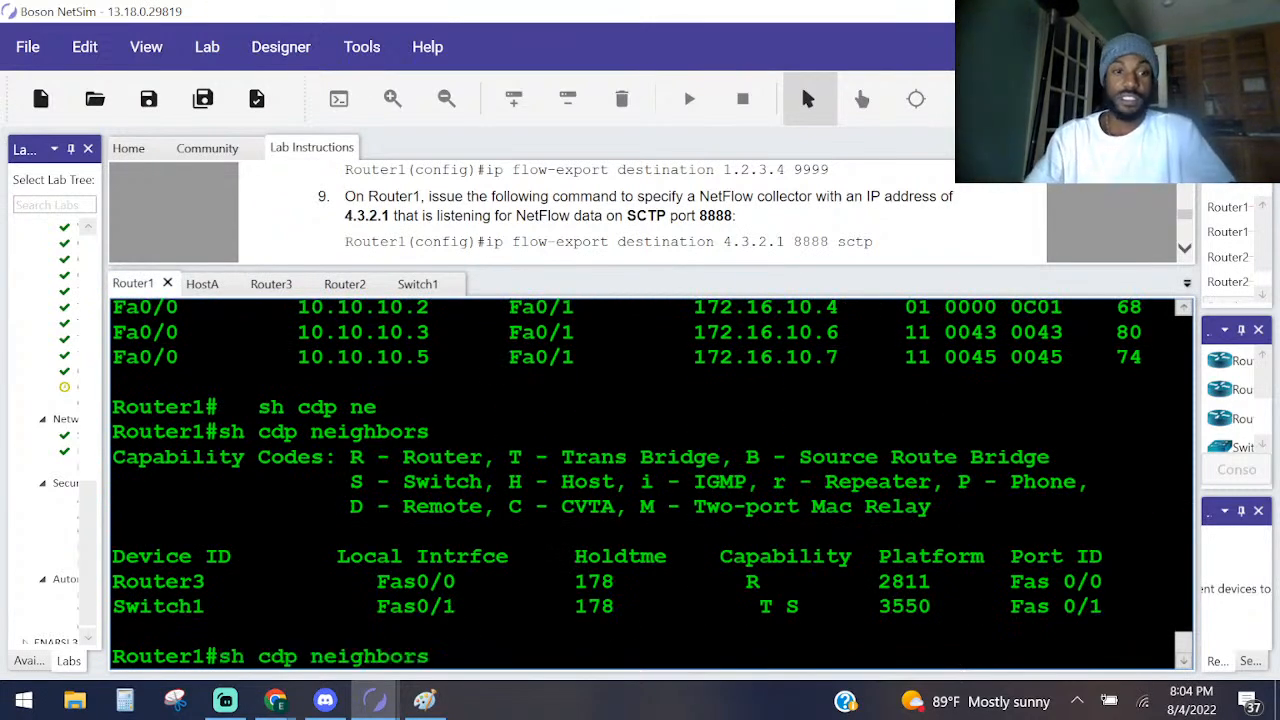
pyautogui.press('Down')
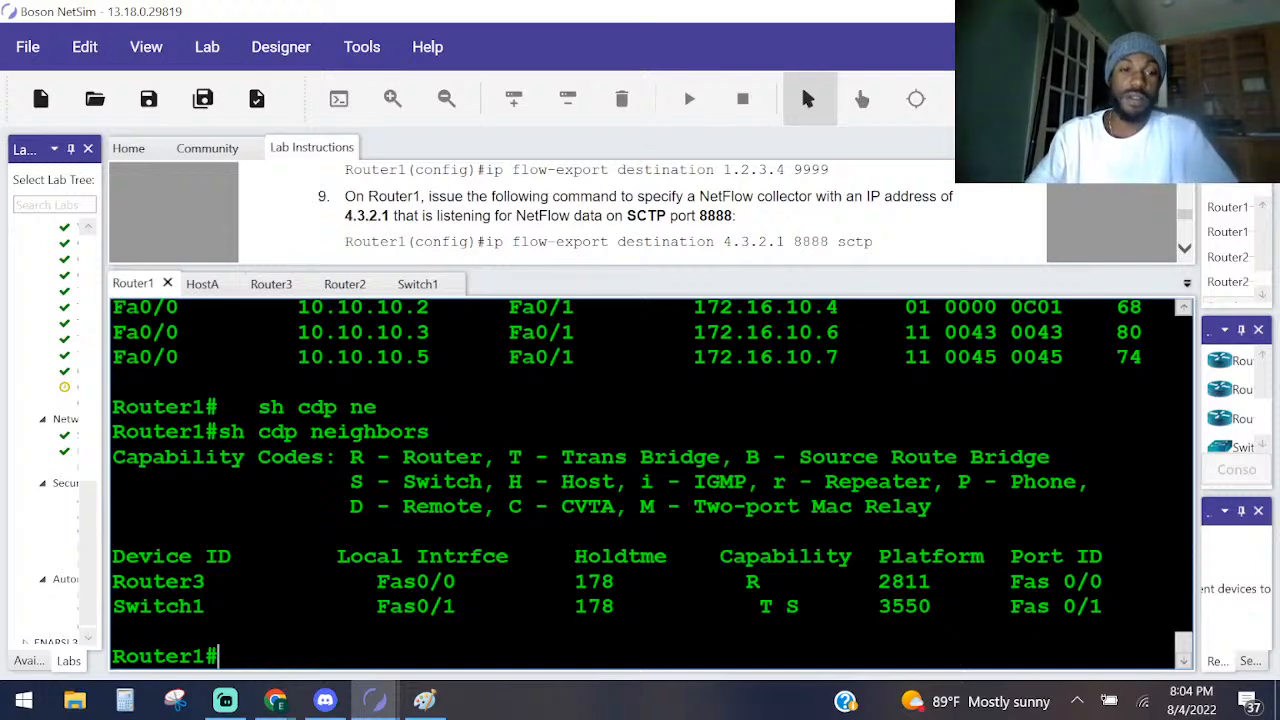
pyautogui.press('Up')
pyautogui.press('Up')
pyautogui.press('Down')
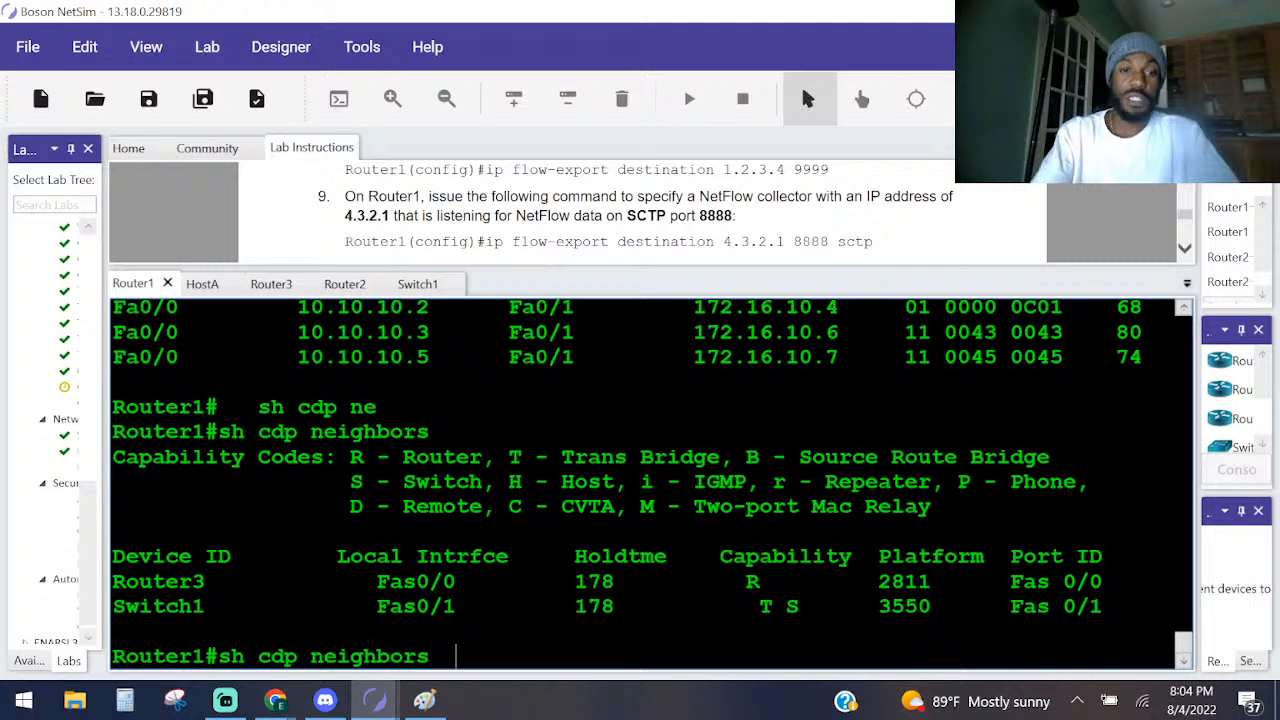
pyautogui.write('de')
pyautogui.press('Tab')
pyautogui.press('Return')
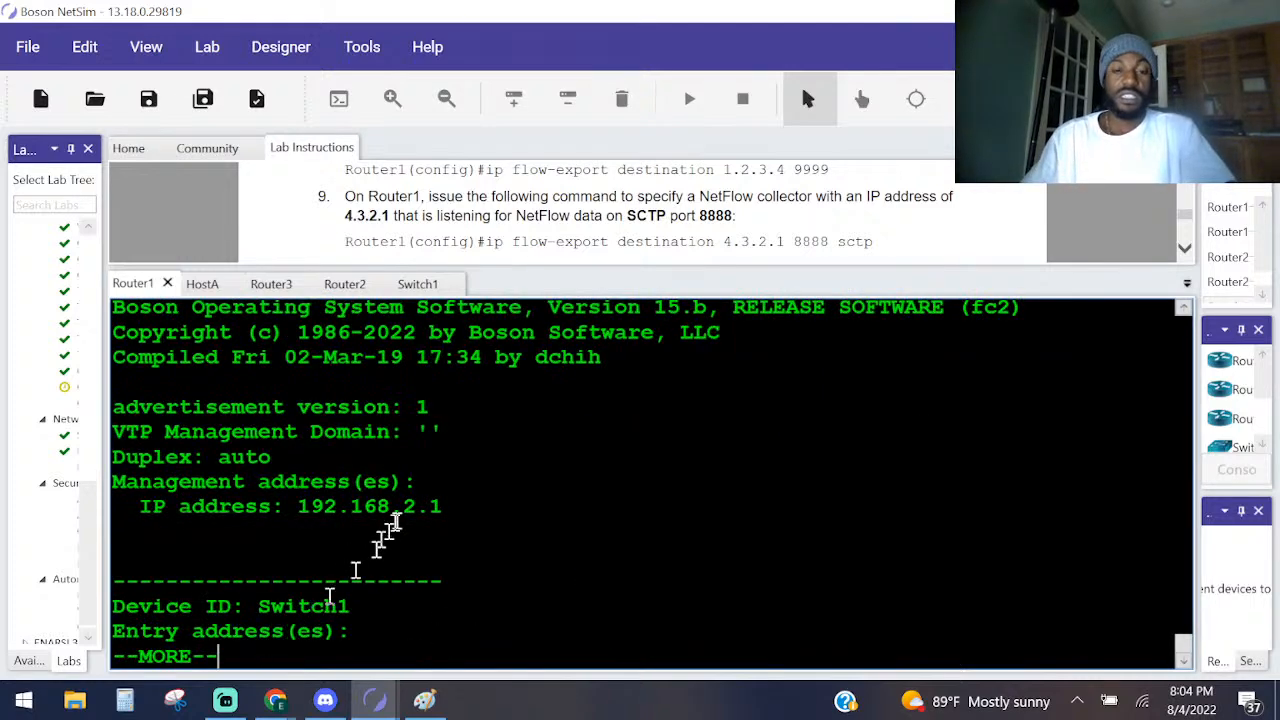
# Highlight Router3's management IP address in the CDP detail output and look back through its entry.
pyautogui.moveTo(455, 507); pyautogui.dragTo(171, 509)
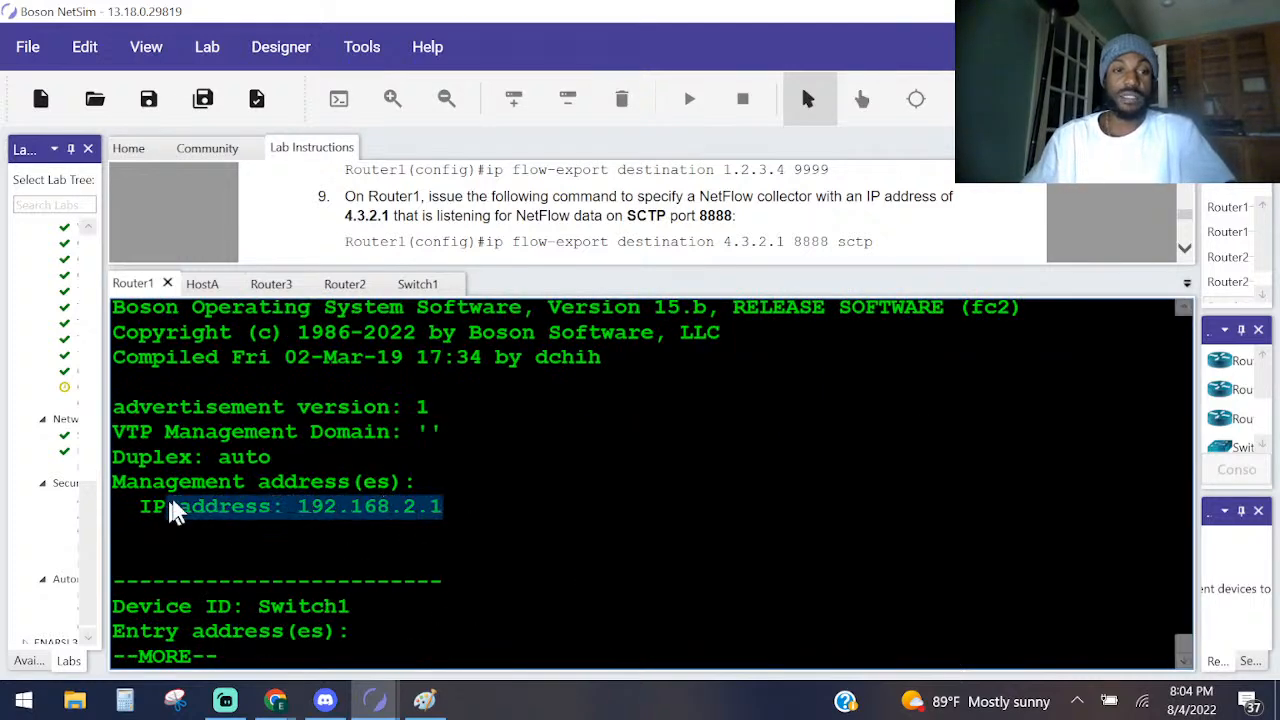
pyautogui.scroll(1, 318, 487)
pyautogui.scroll(1, 432, 468)
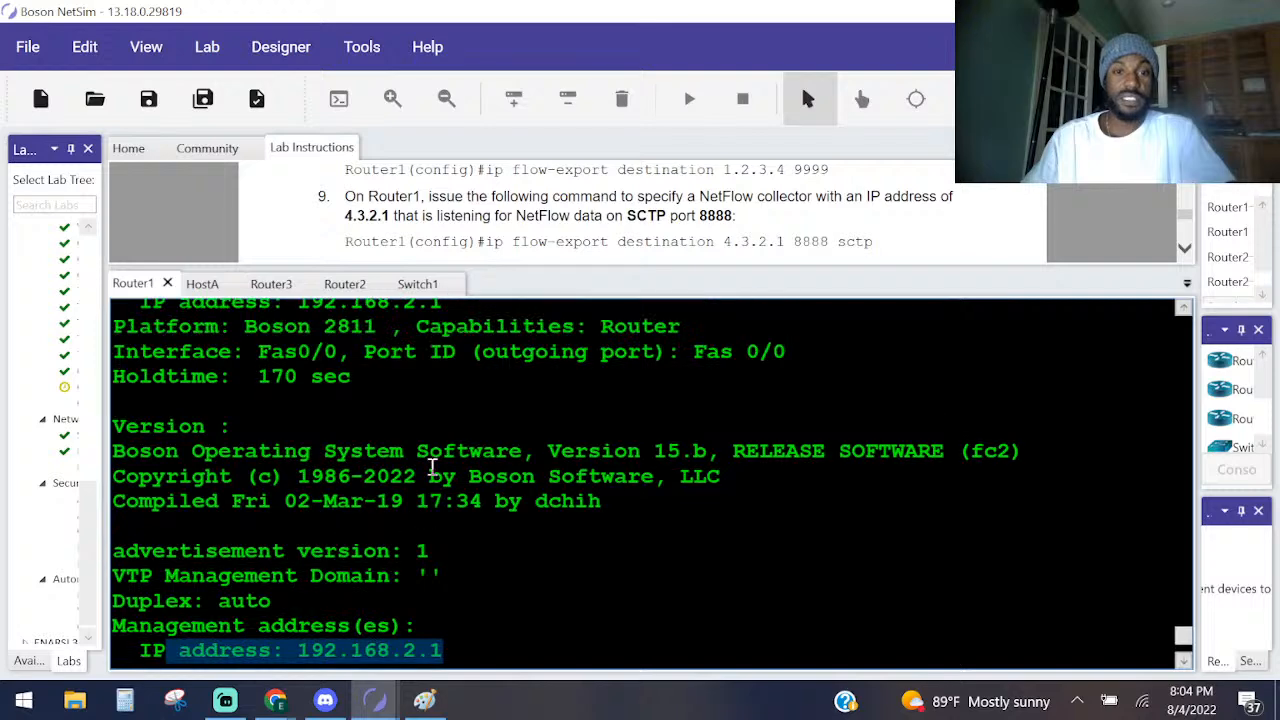
pyautogui.scroll(2, 432, 468)
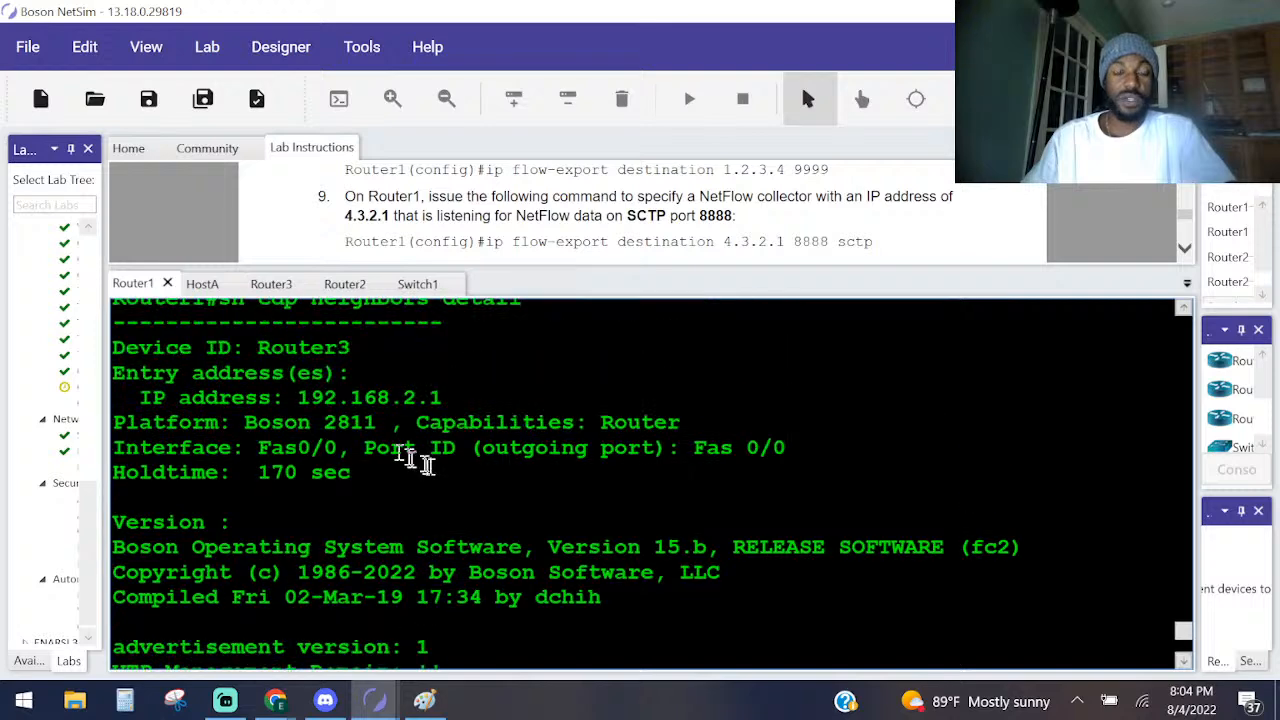
pyautogui.scroll(-5, 497, 378)
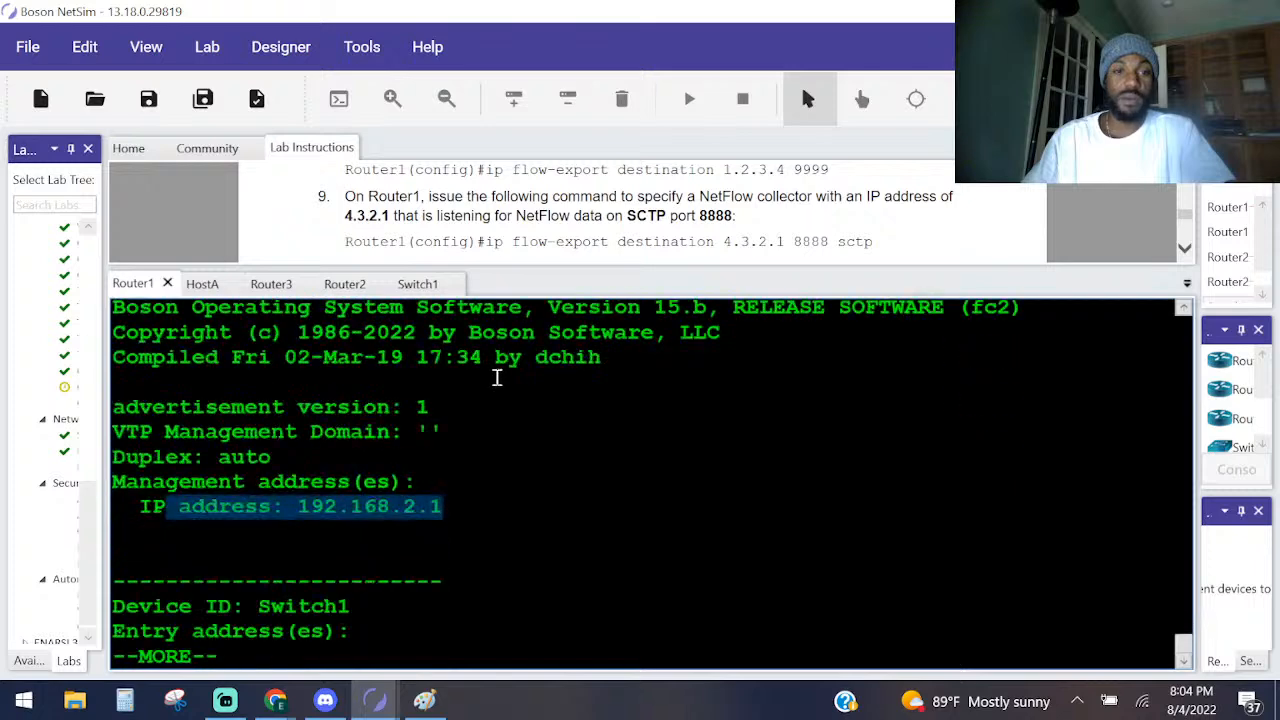
# Page to the end of Router1's CDP detail output, highlight Switch1's management address section, and review the earlier neighbor listing.
pyautogui.press('space')
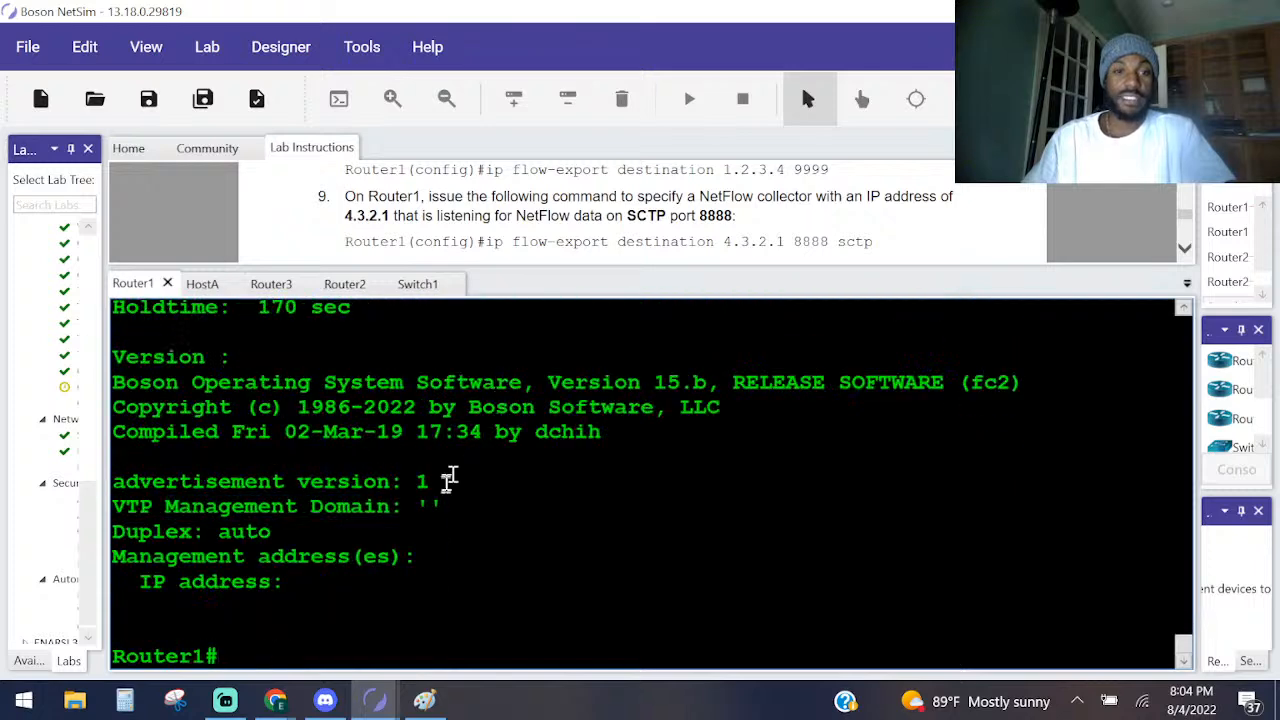
pyautogui.scroll(3, 420, 511)
pyautogui.scroll(-3, 420, 511)
pyautogui.moveTo(310, 585); pyautogui.dragTo(147, 468)
pyautogui.scroll(10, 464, 486)
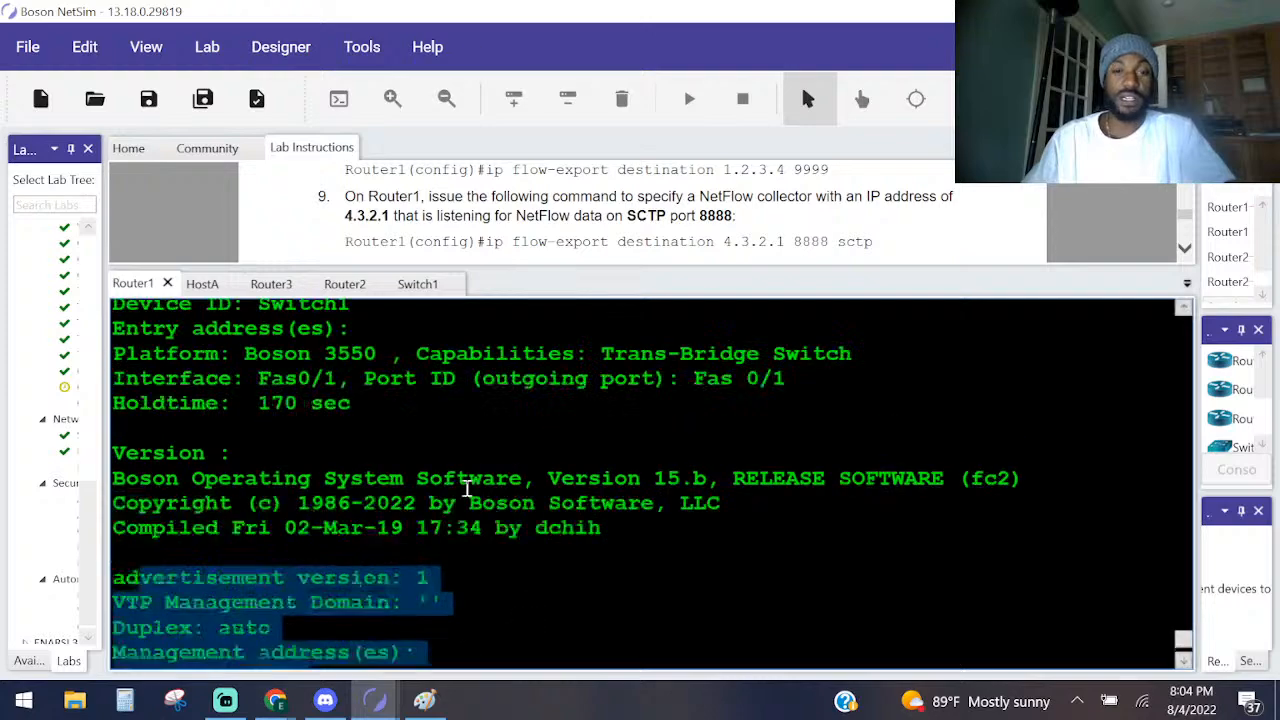
pyautogui.scroll(5, 349, 407)
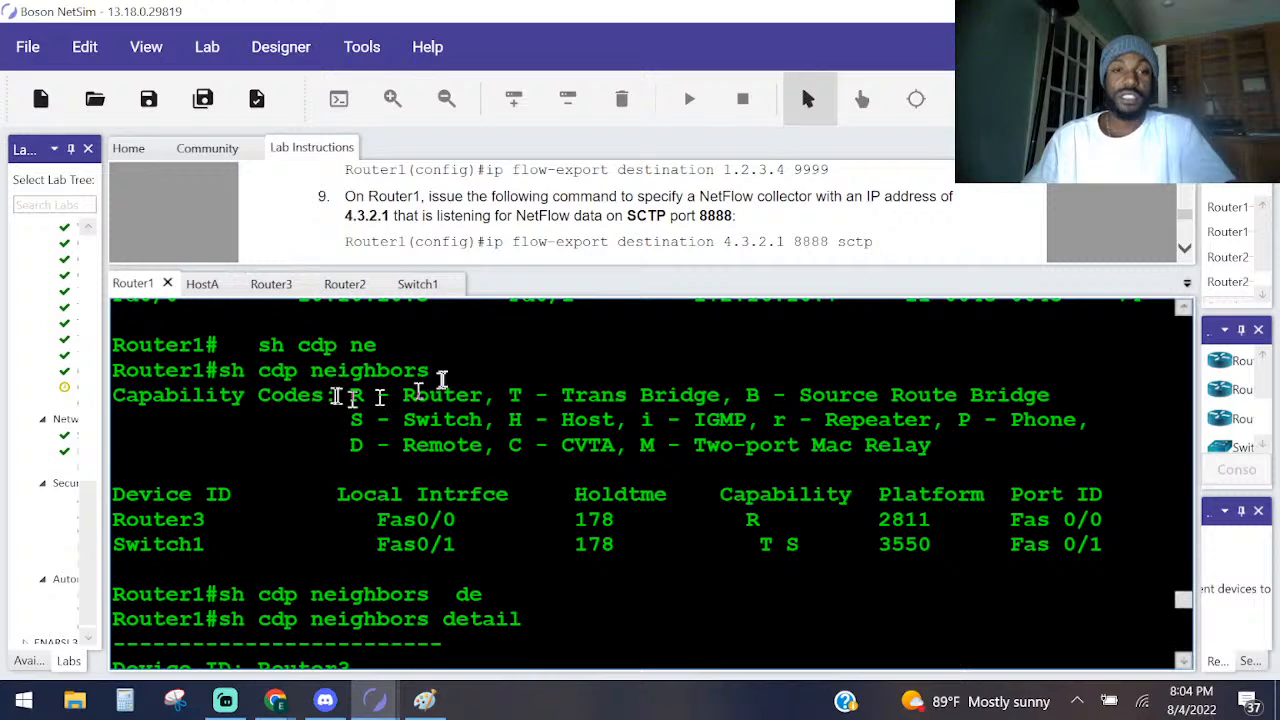
pyautogui.scroll(-2, 410, 505)
pyautogui.scroll(2, 462, 535)
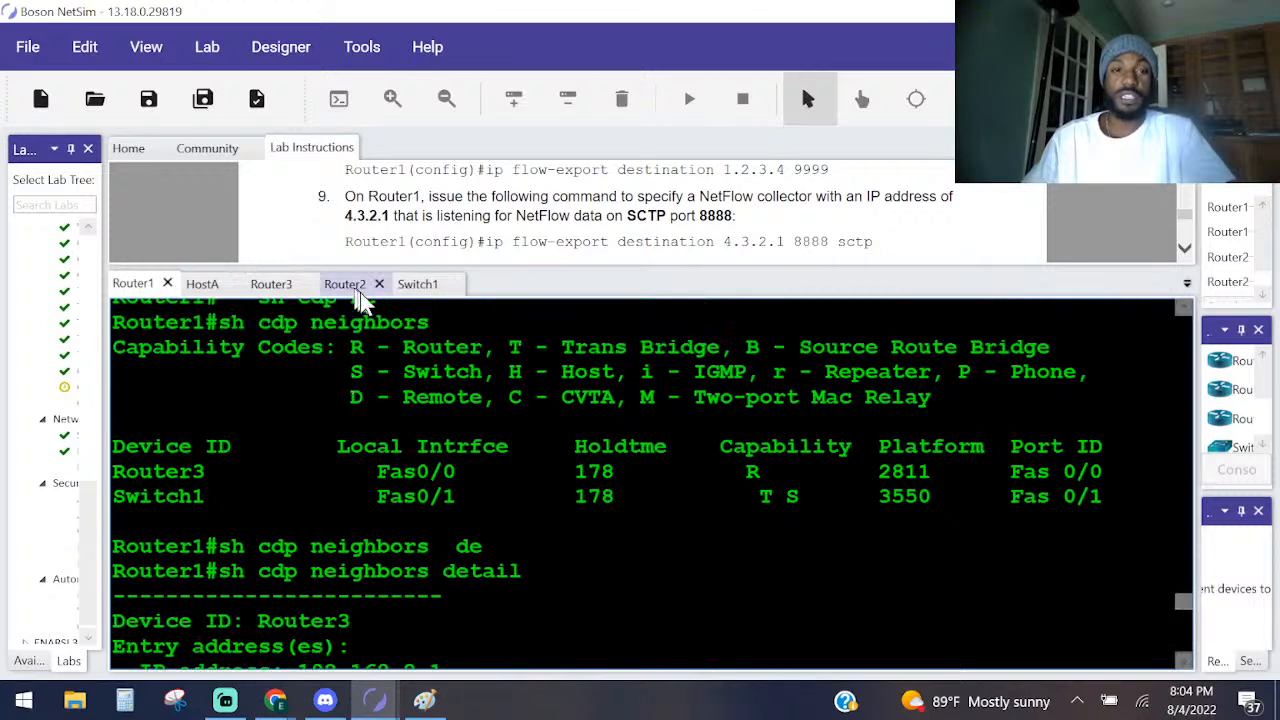
# In Router2's console, run sh cdp neighbors detail and check the neighbors' management addresses through to the end of the output.
pyautogui.click(345, 284)
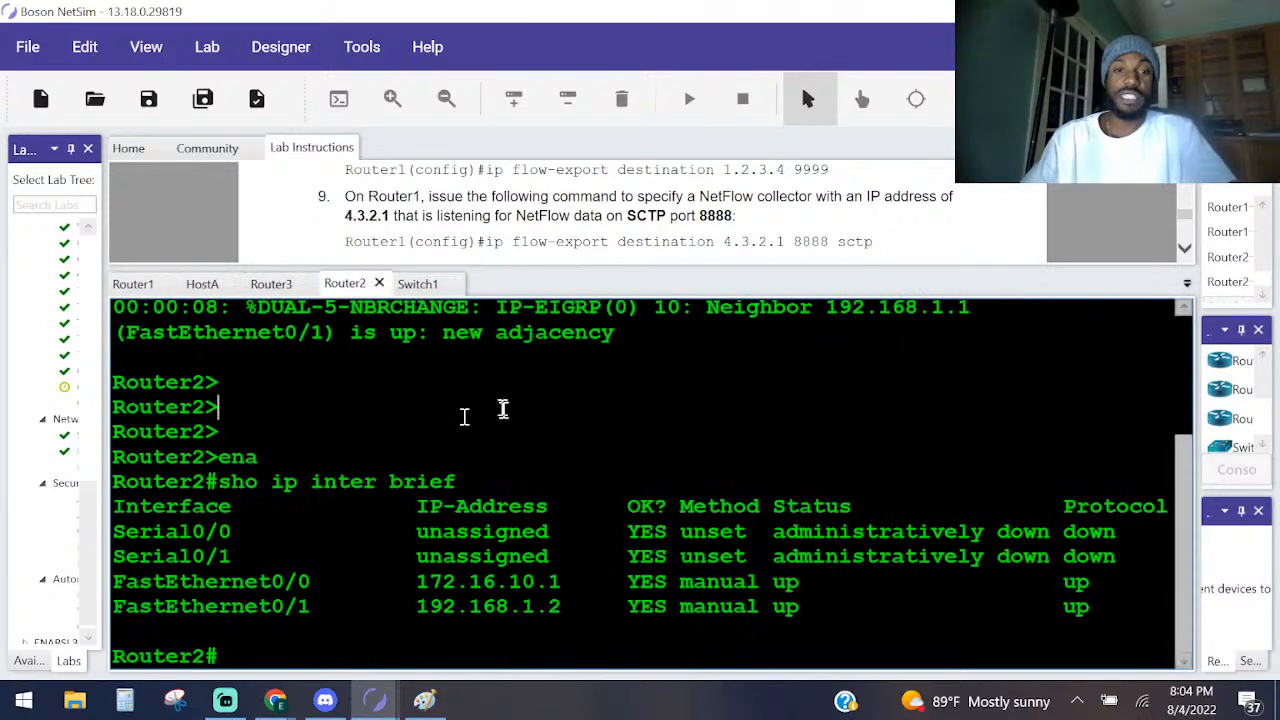
pyautogui.press('Return')
pyautogui.press('Return')
pyautogui.press('Return')
pyautogui.press('Return')
pyautogui.write('sh cdp ')
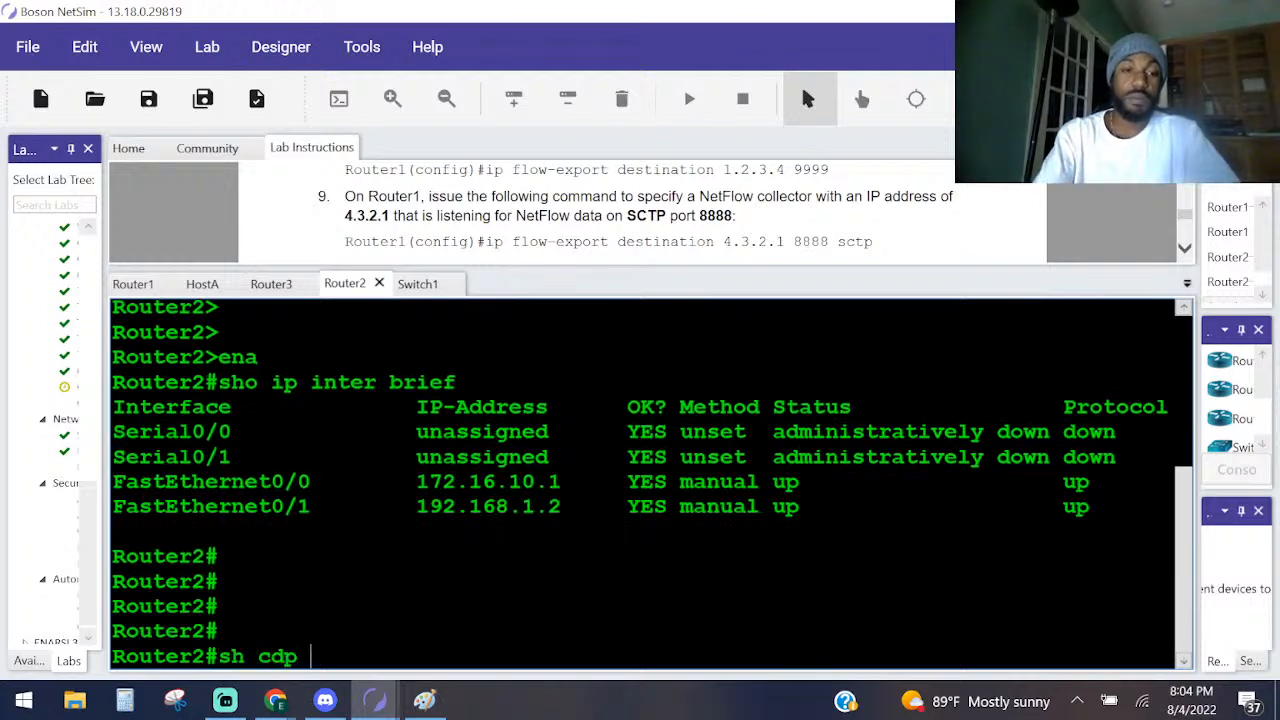
pyautogui.write('ne')
pyautogui.press('Tab')
pyautogui.write('de')
pyautogui.press('Tab')
pyautogui.press('Return')
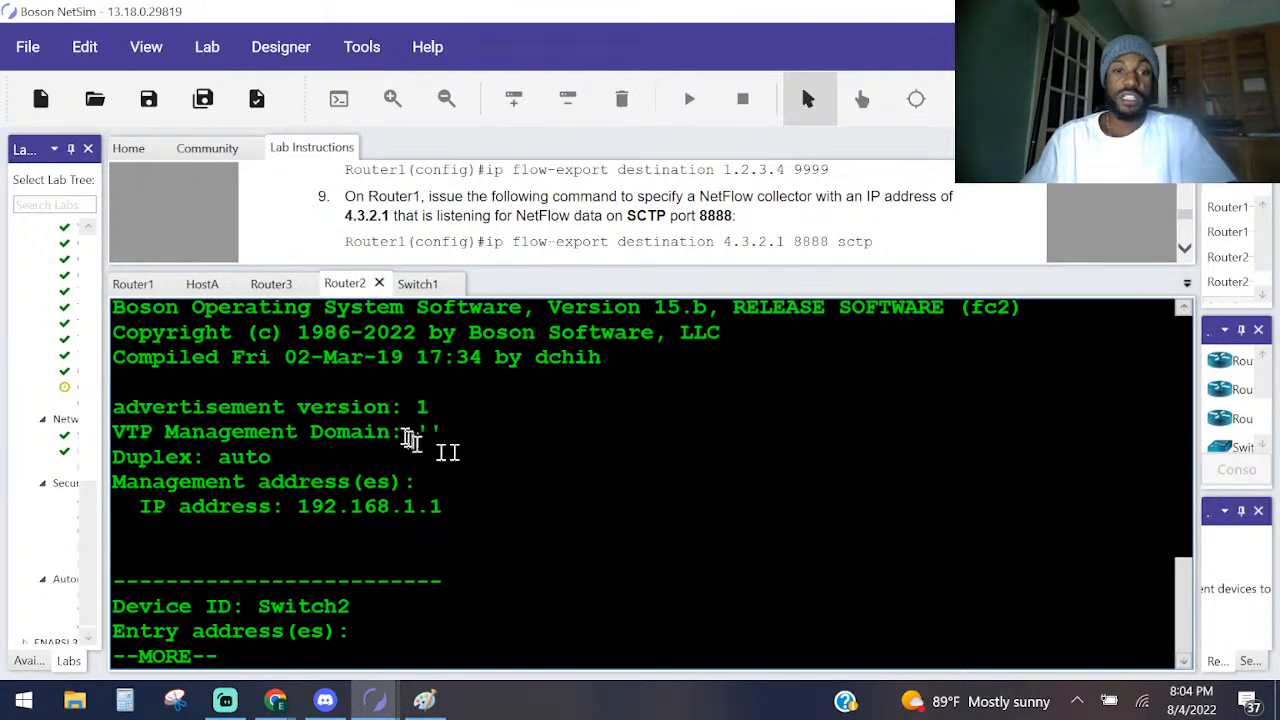
pyautogui.moveTo(488, 514); pyautogui.dragTo(250, 528)
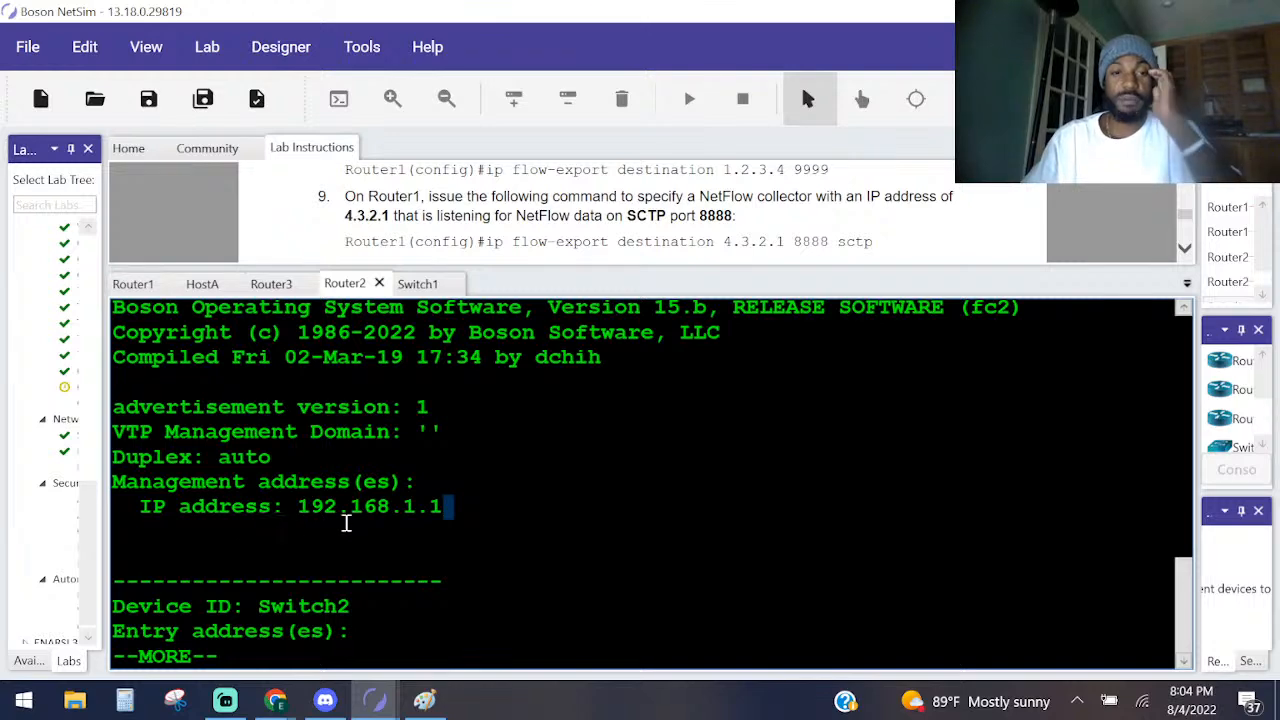
pyautogui.press('q')
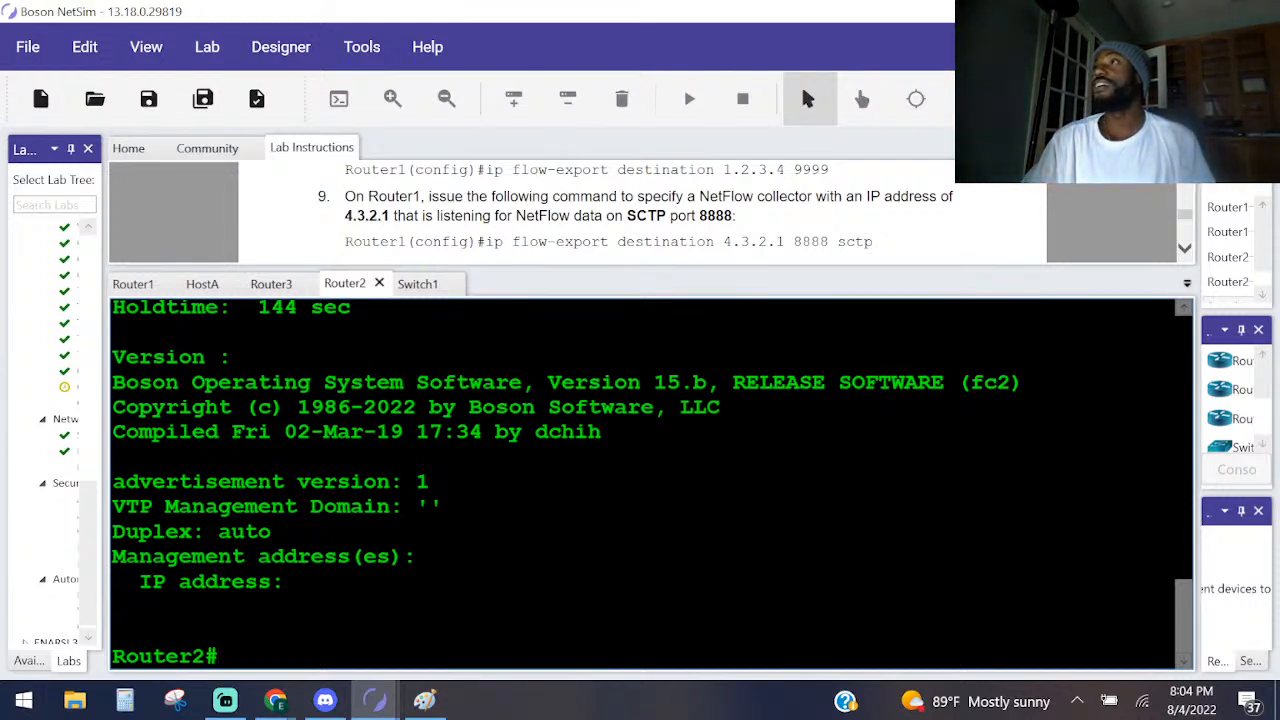
pyautogui.hotkey('alt', 'Tab')
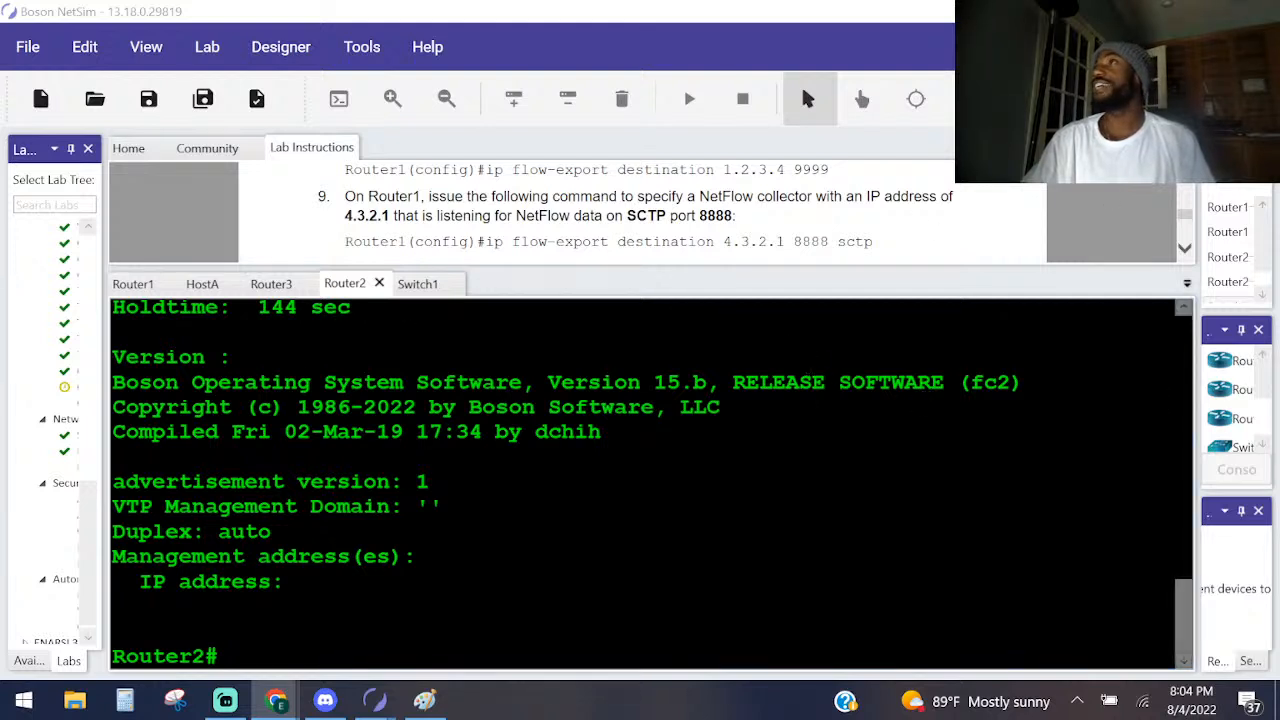
pyautogui.hotkey('alt', 'Tab')
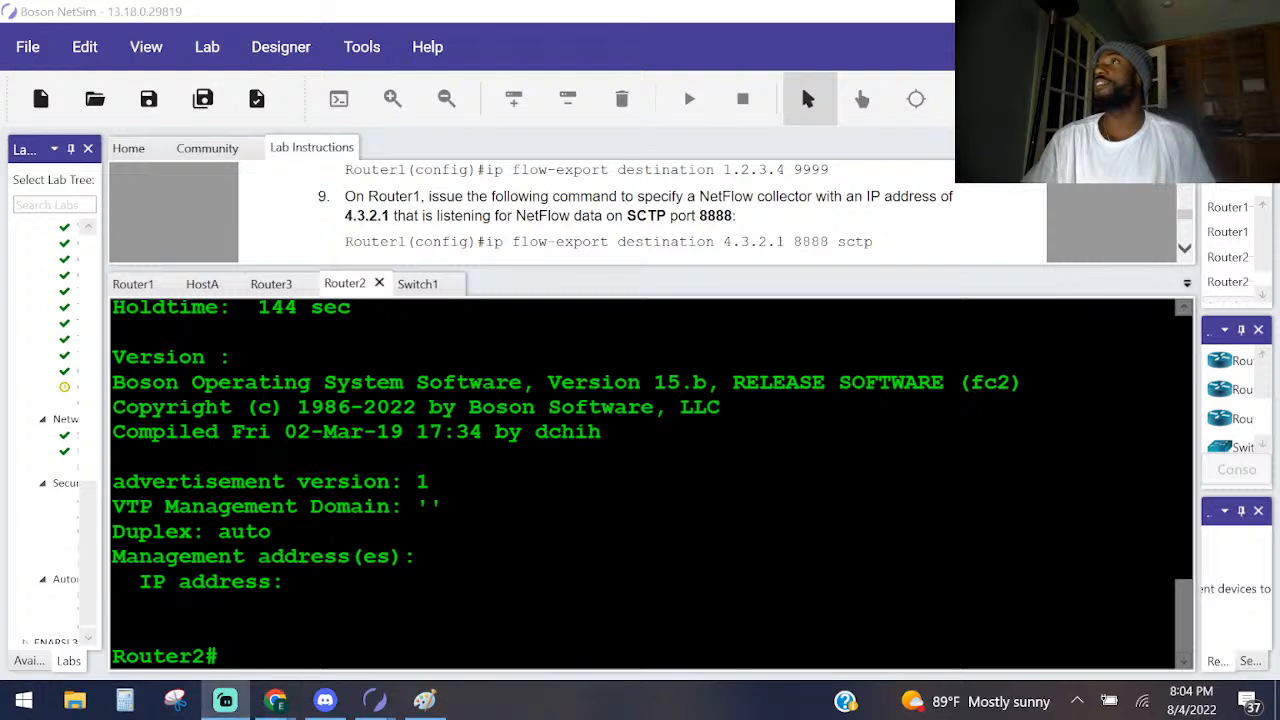